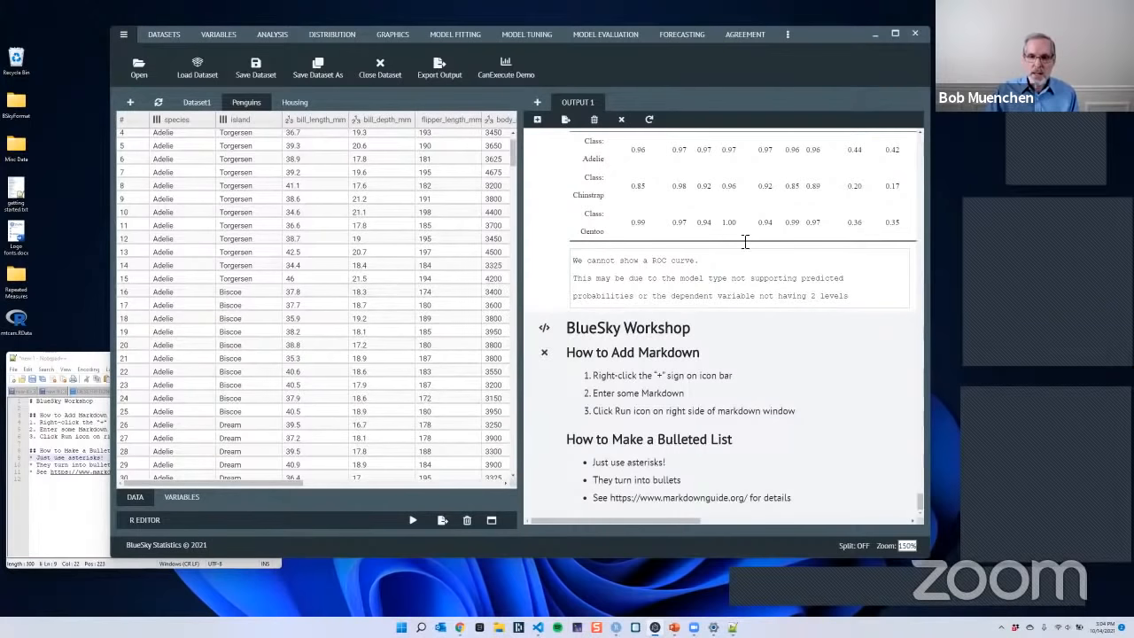
- Clear all results from Output 1, and briefly expand and collapse the R editor
click(594, 120)
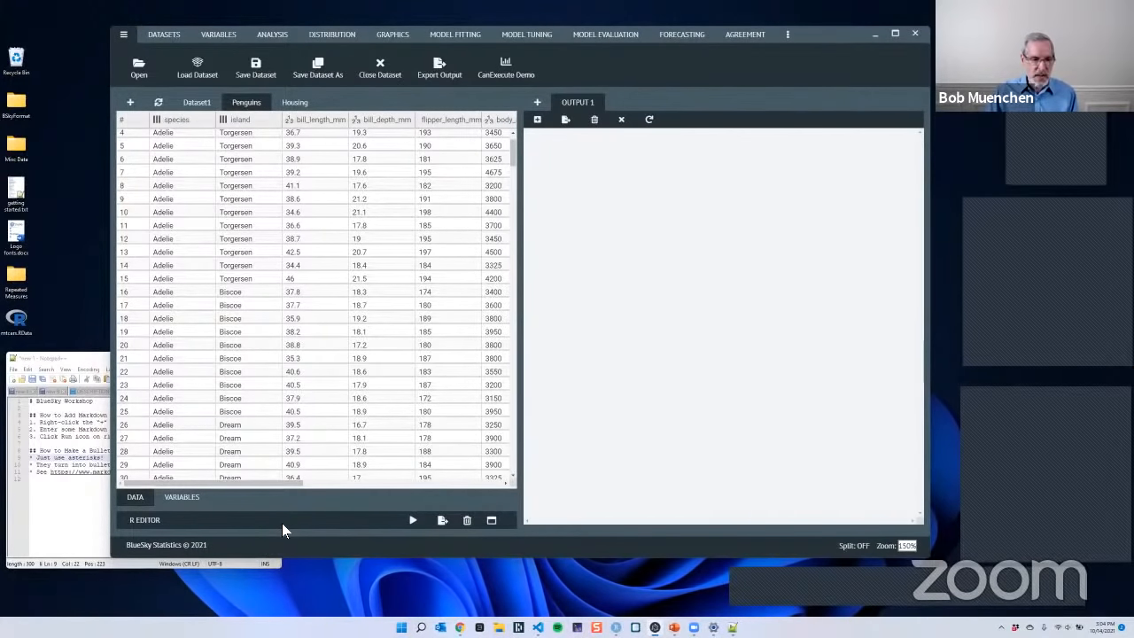
click(491, 521)
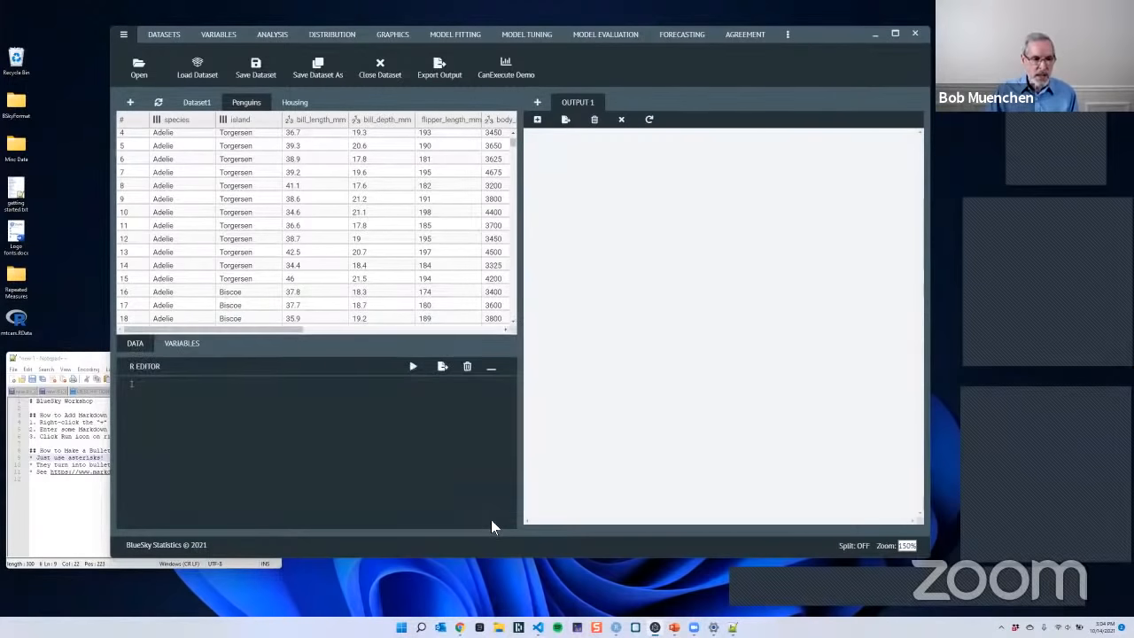
click(491, 366)
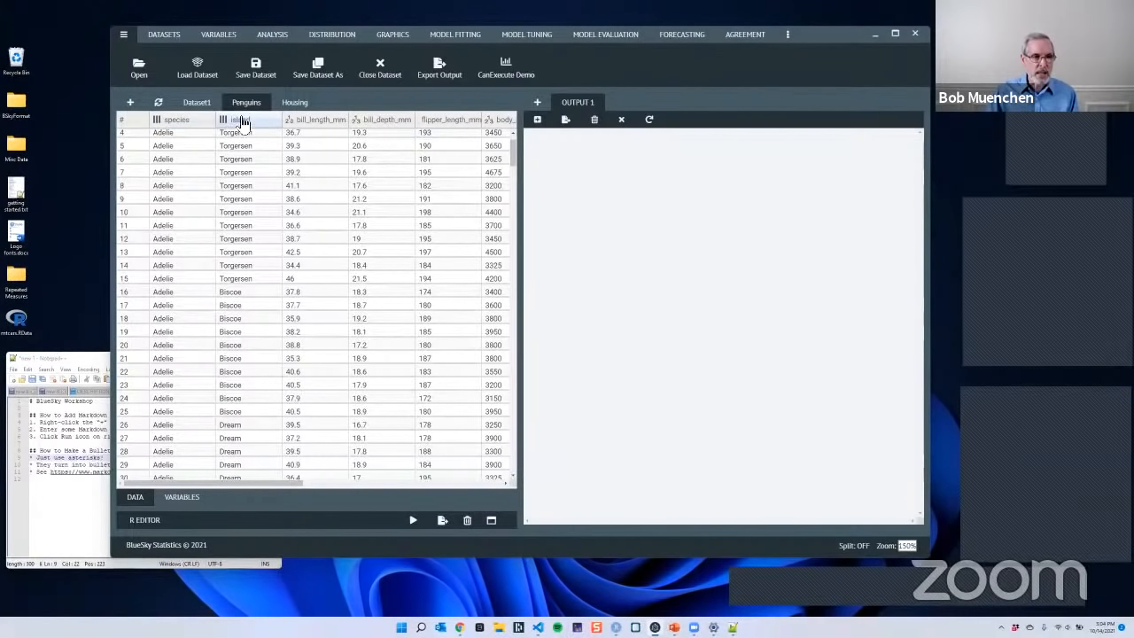
- Look over the Housing dataset, and inspect the Penguins variable properties and the actions available for its variables
click(296, 103)
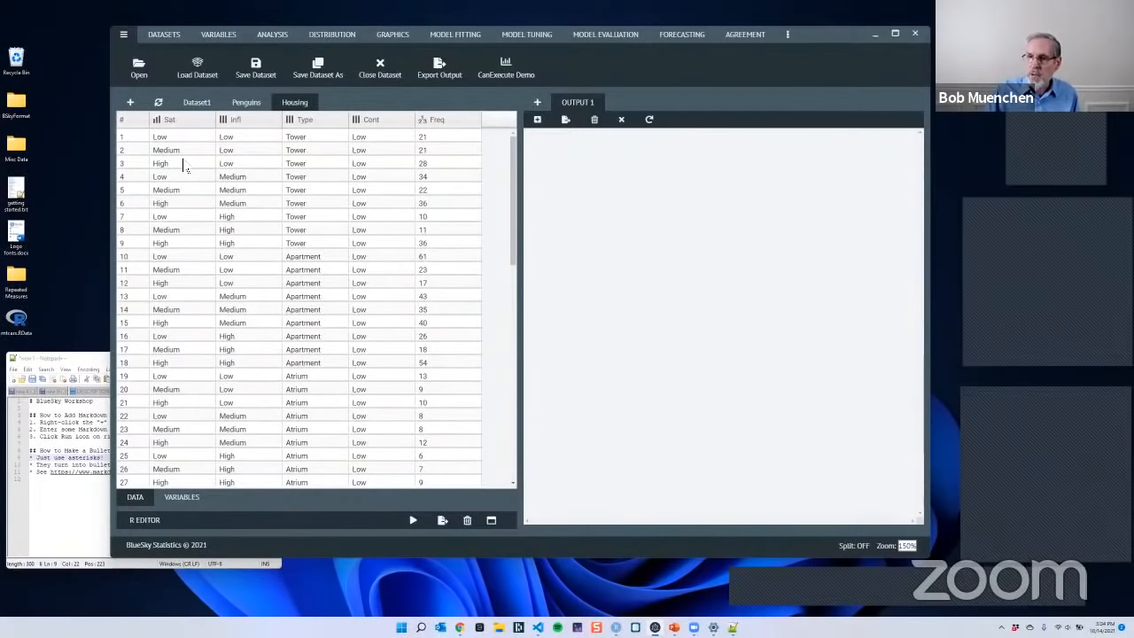
click(240, 106)
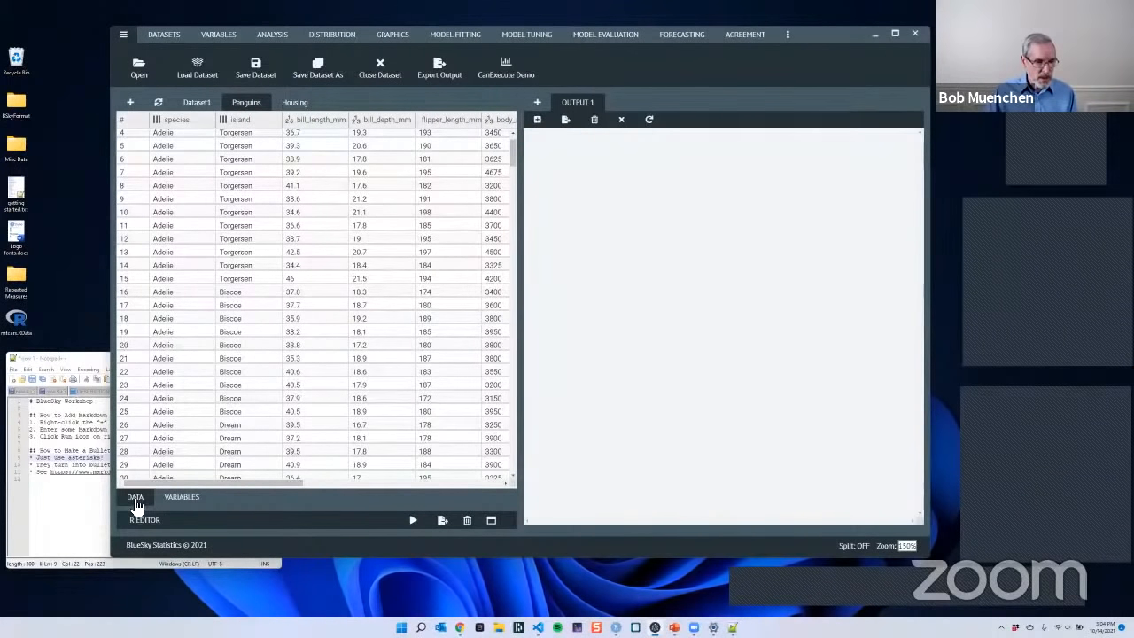
click(183, 501)
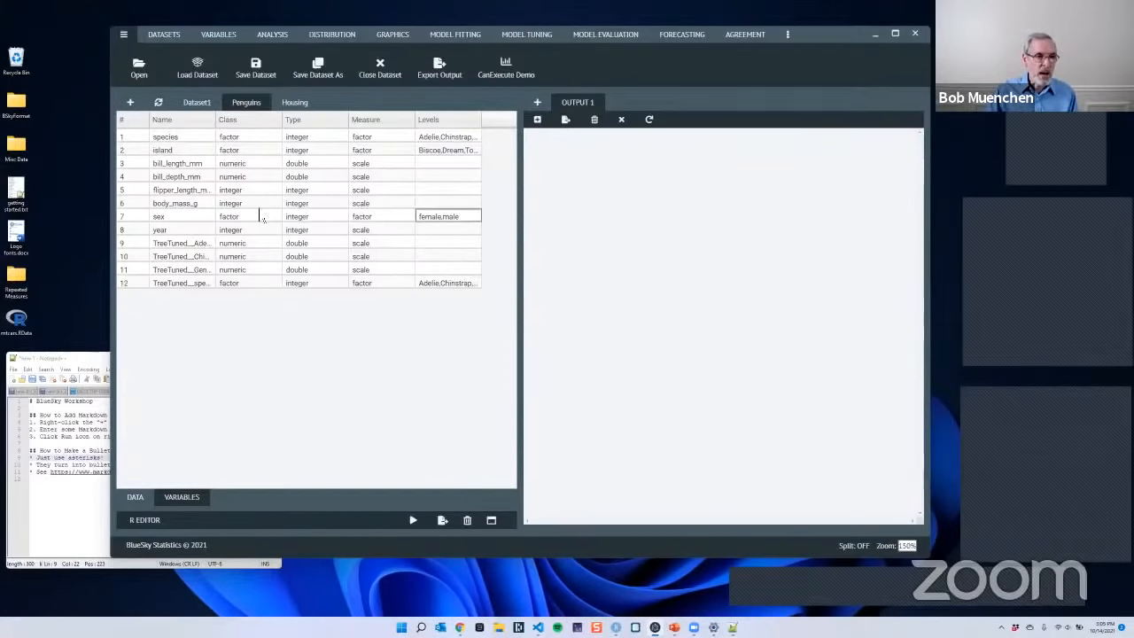
right_click(259, 156)
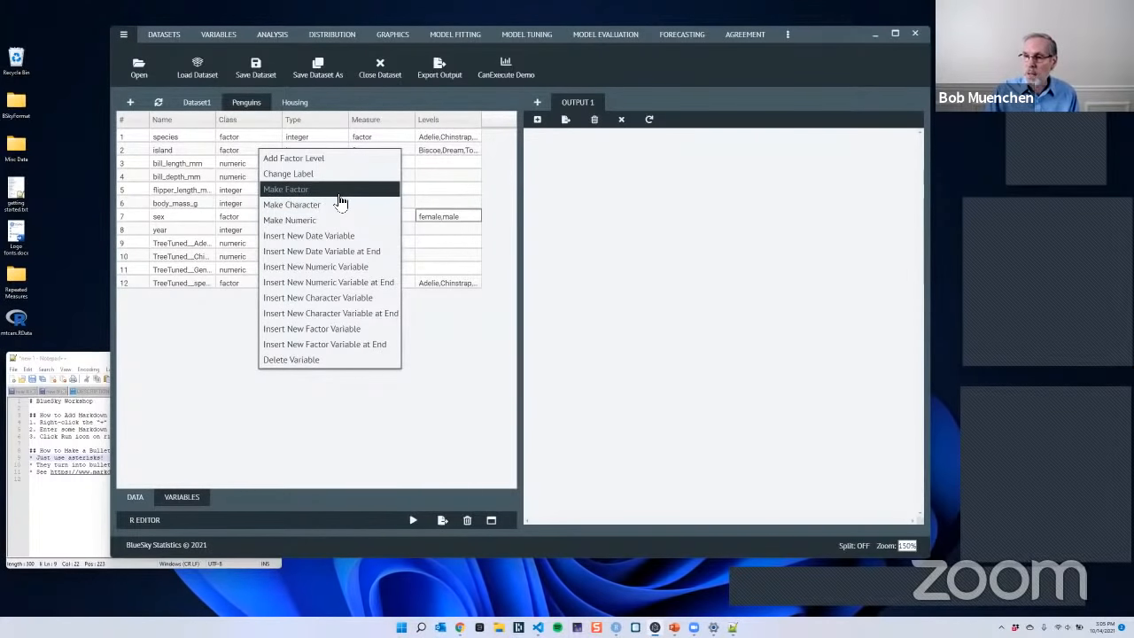
click(335, 91)
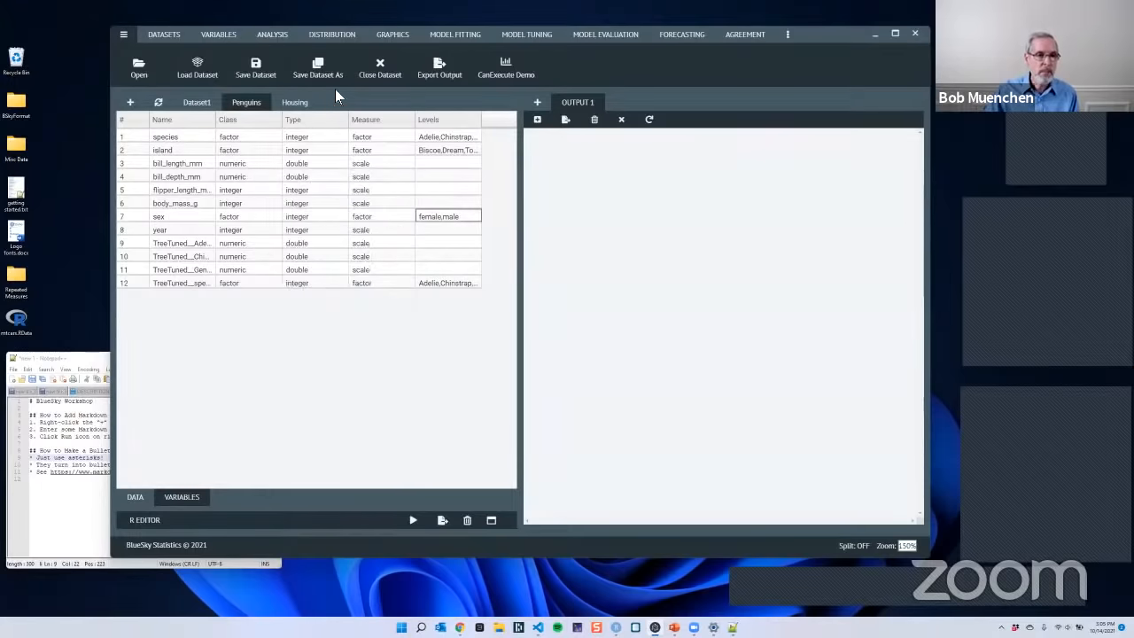
click(134, 497)
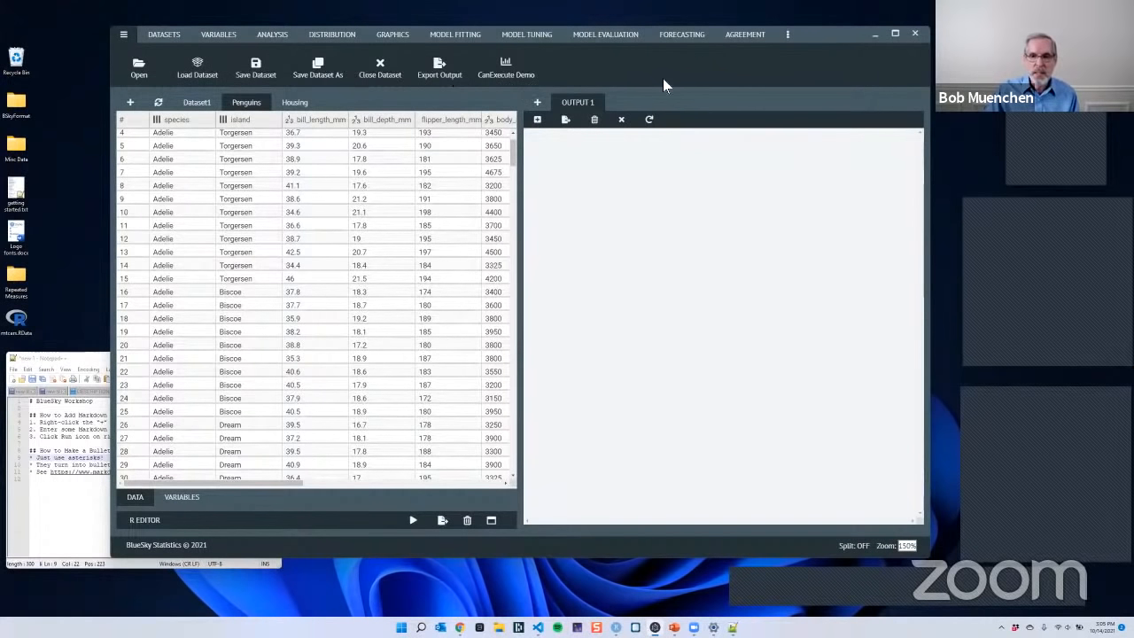
- Open the Getting Started help page, review its links, and close it
click(792, 37)
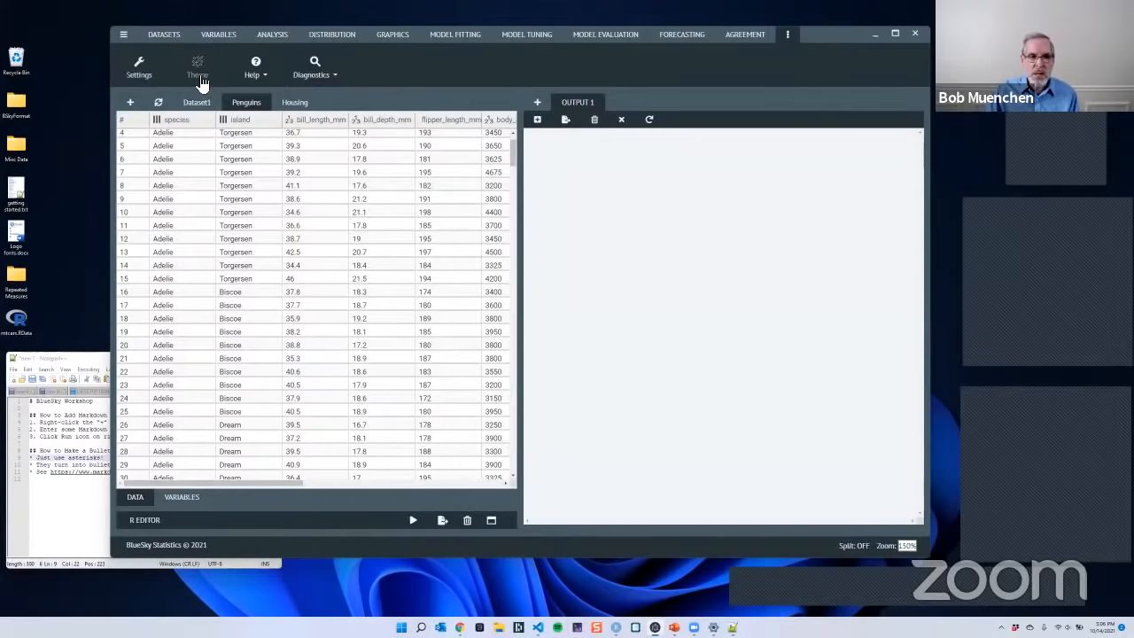
click(257, 80)
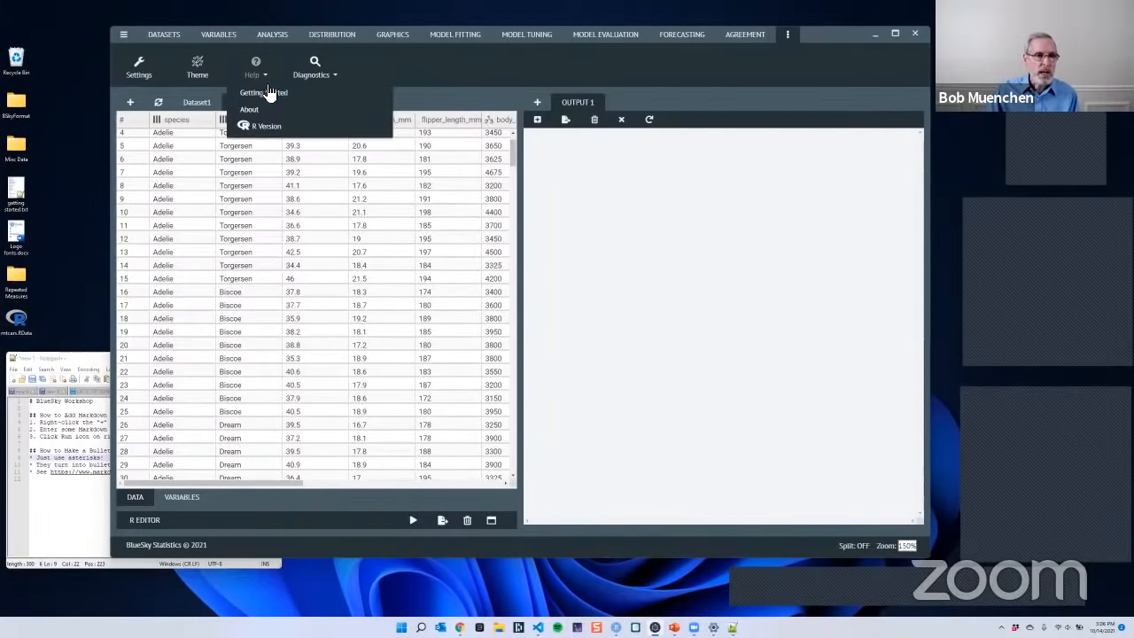
click(275, 96)
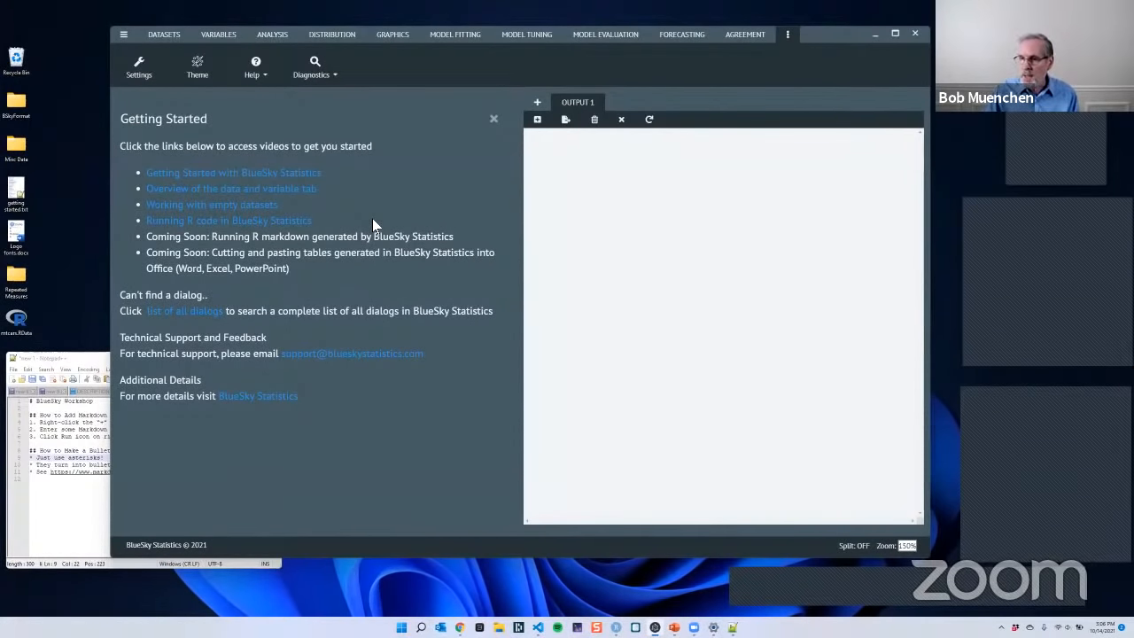
click(493, 119)
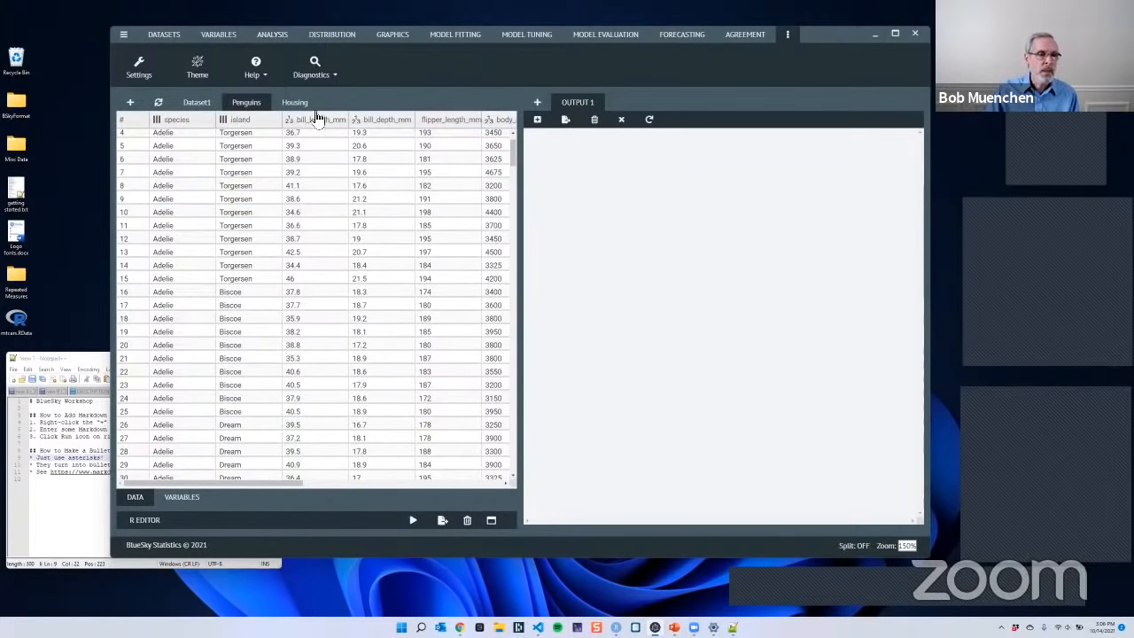
- Review the dataset tools for grouping, merging, reshaping and sampling
click(170, 40)
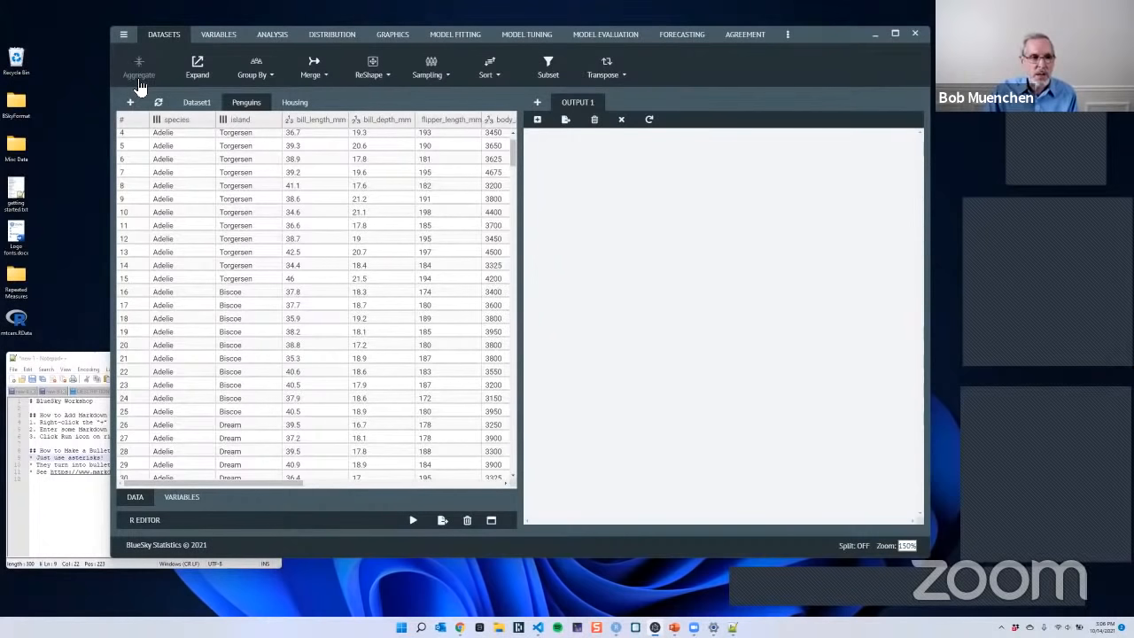
click(263, 78)
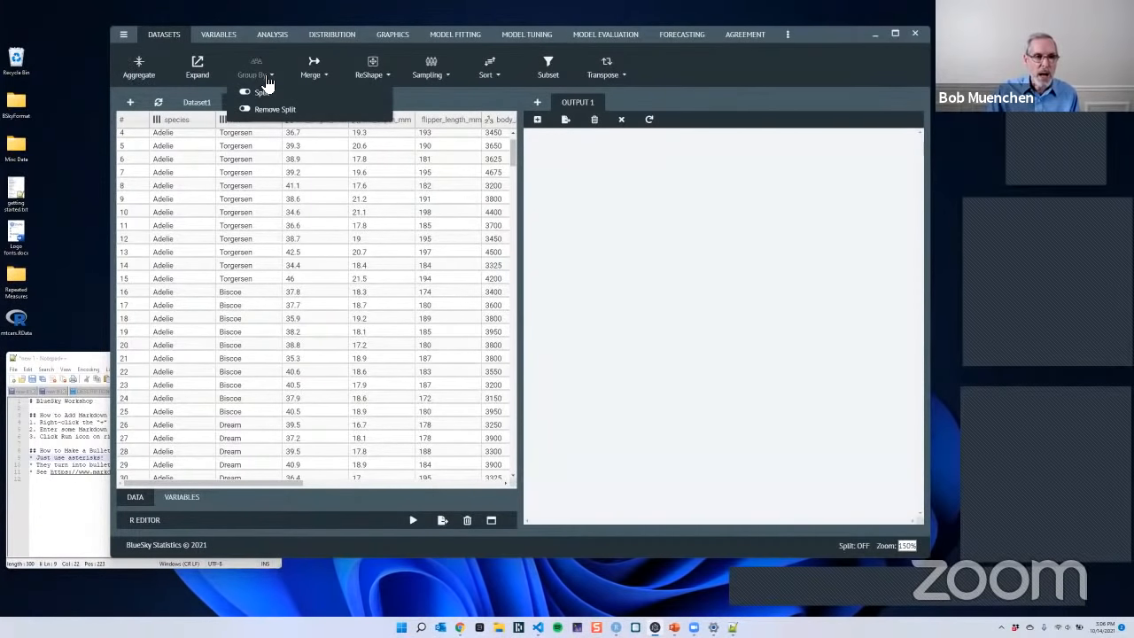
click(316, 76)
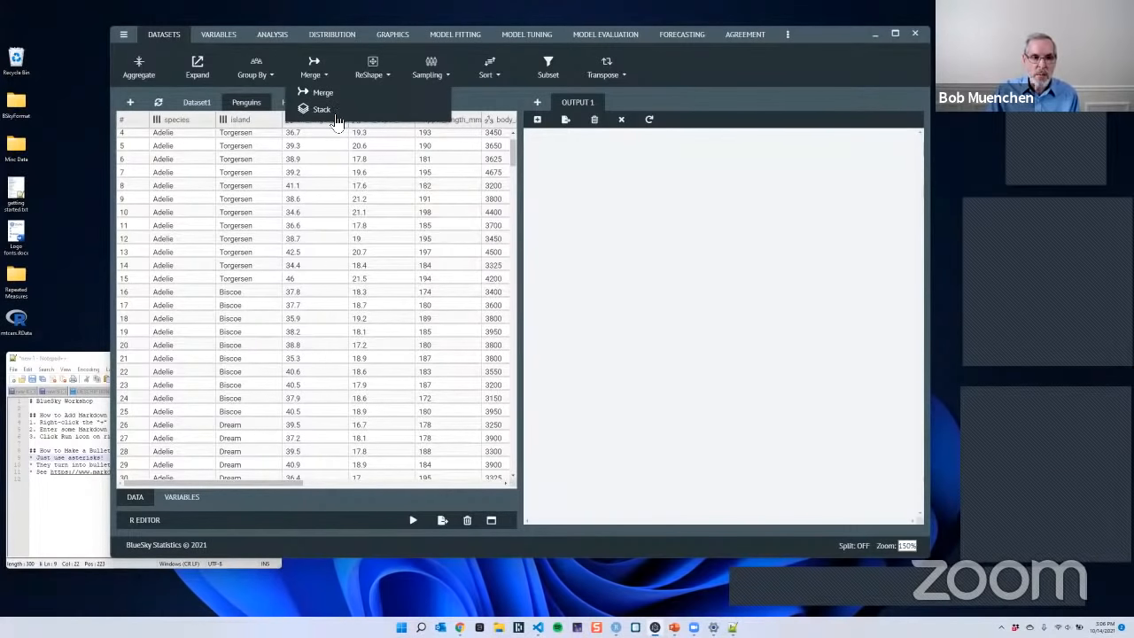
click(373, 80)
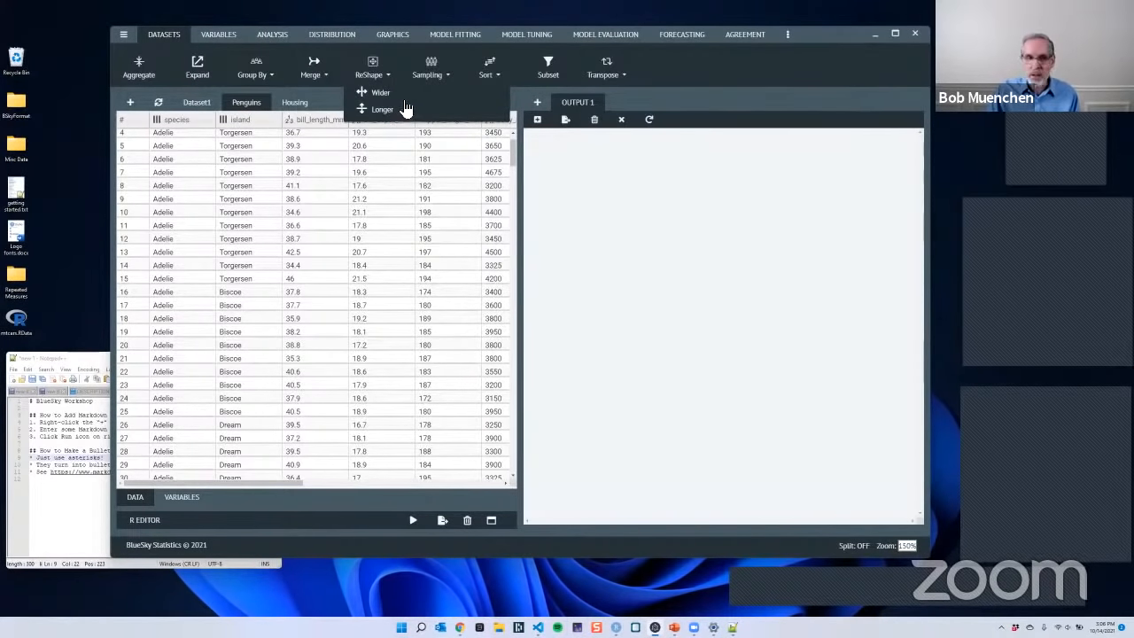
click(433, 84)
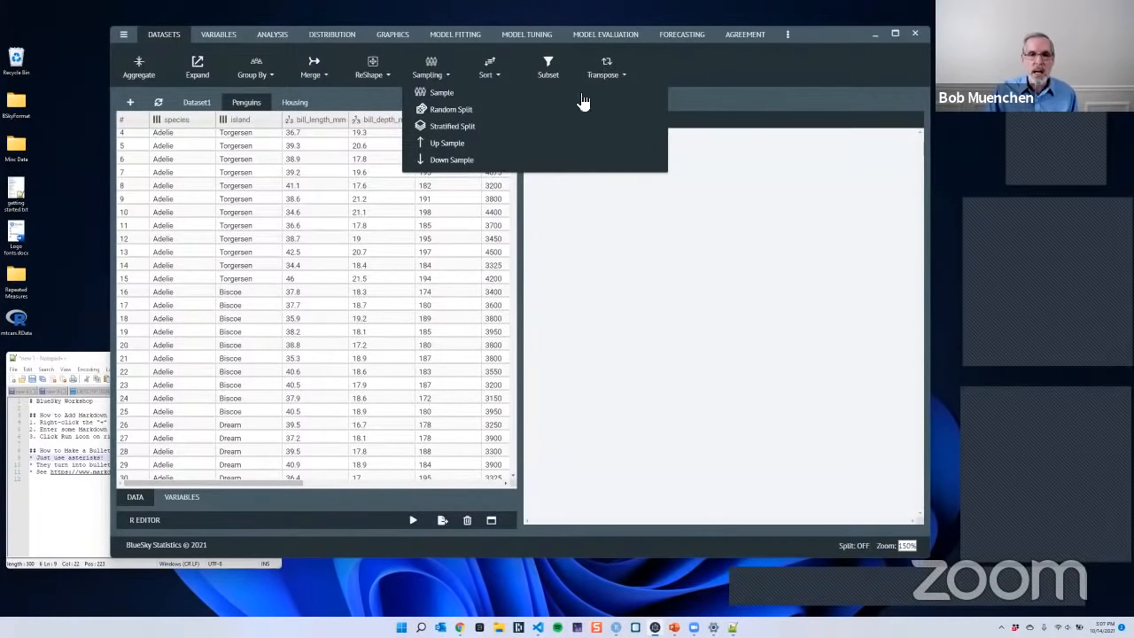
- Review the variable tools for computing values and managing factor levels
click(220, 41)
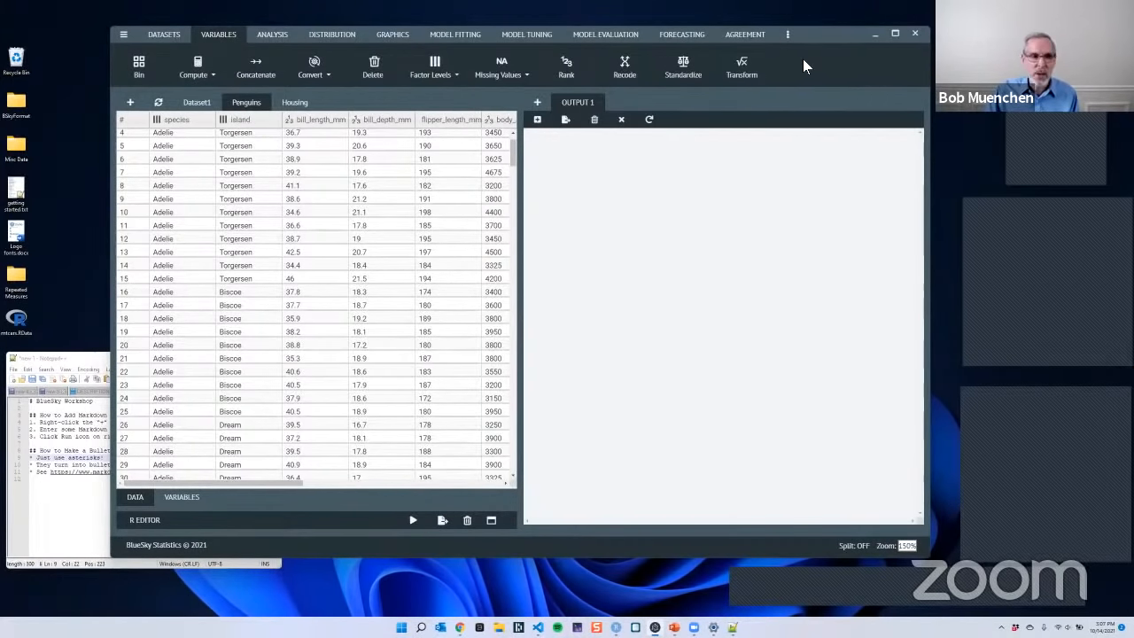
click(197, 78)
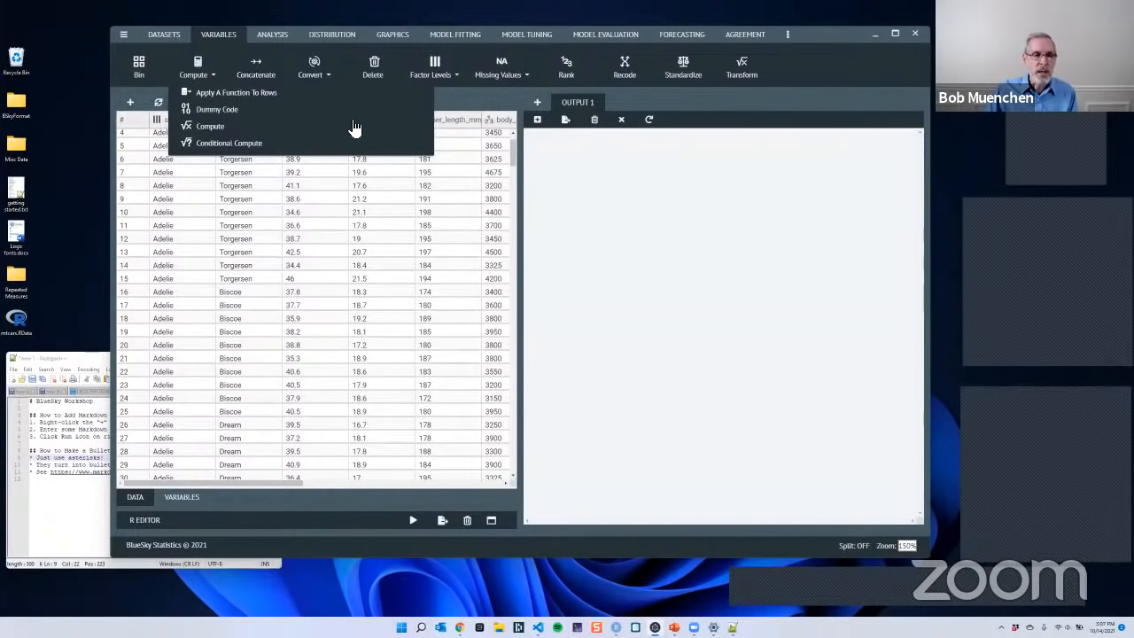
click(443, 83)
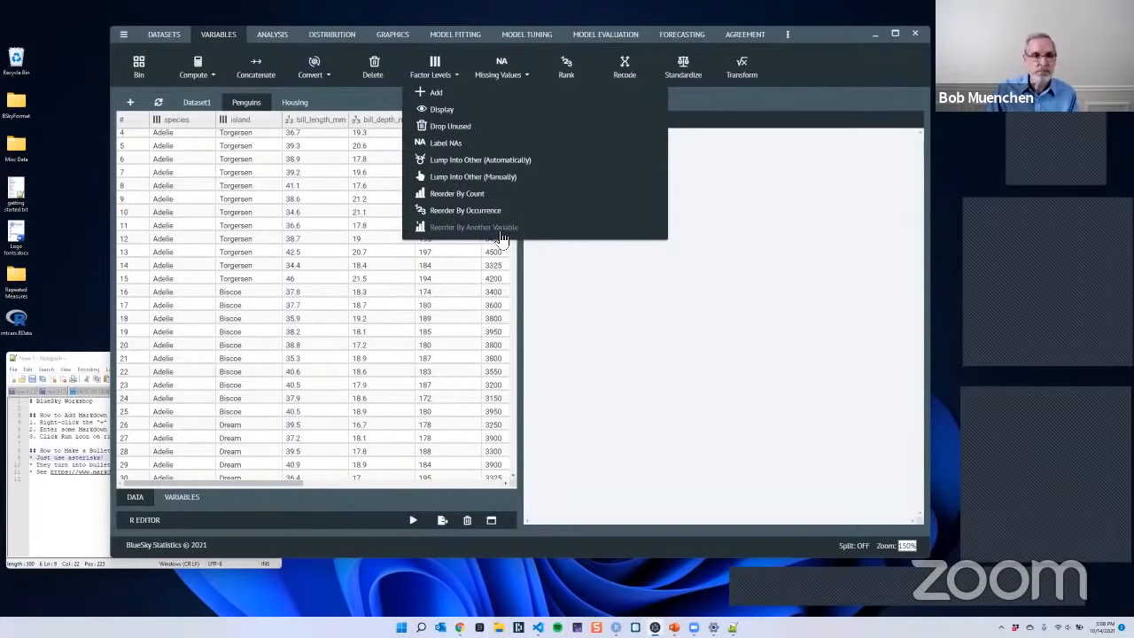
- Open the model-based missing value imputation dialog and examine its full list of imputation models
click(521, 81)
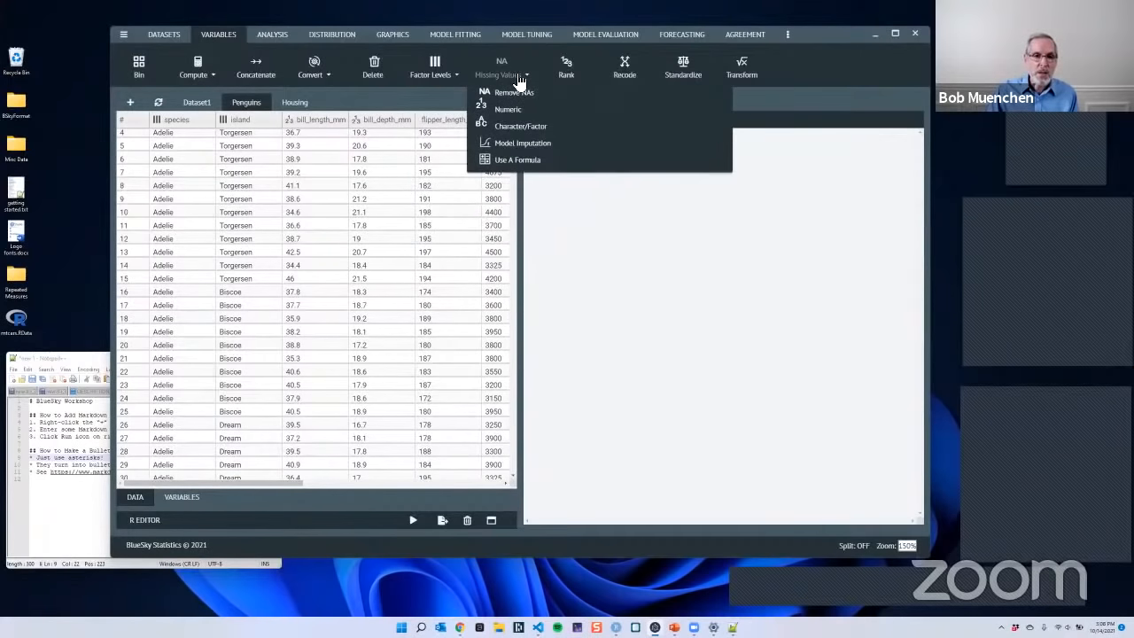
click(531, 143)
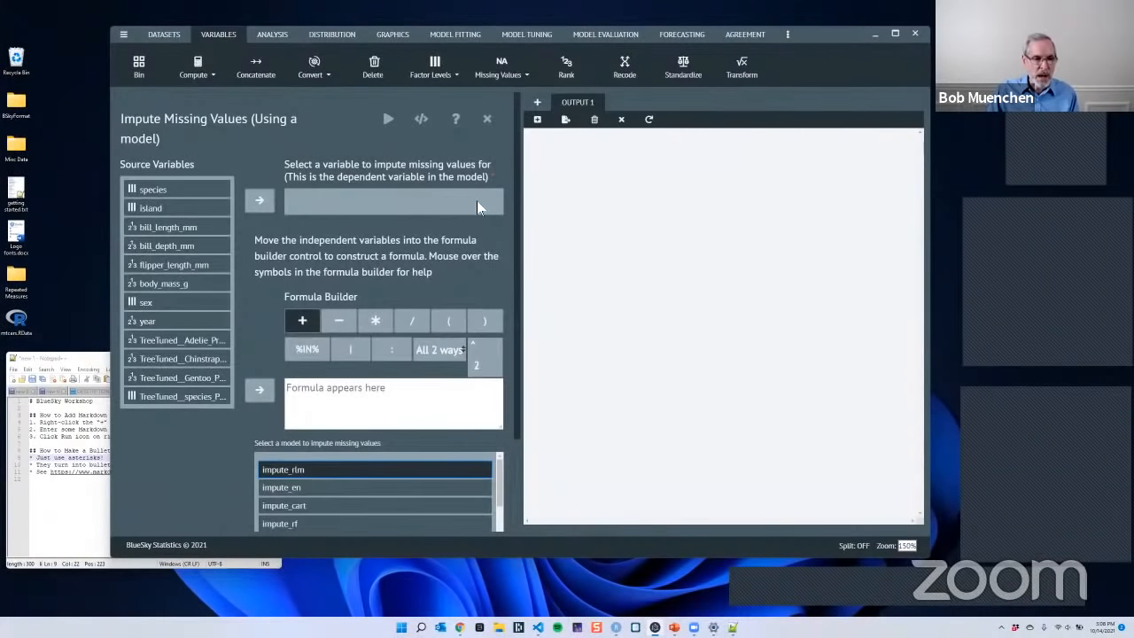
scroll(461, 255, down, 3)
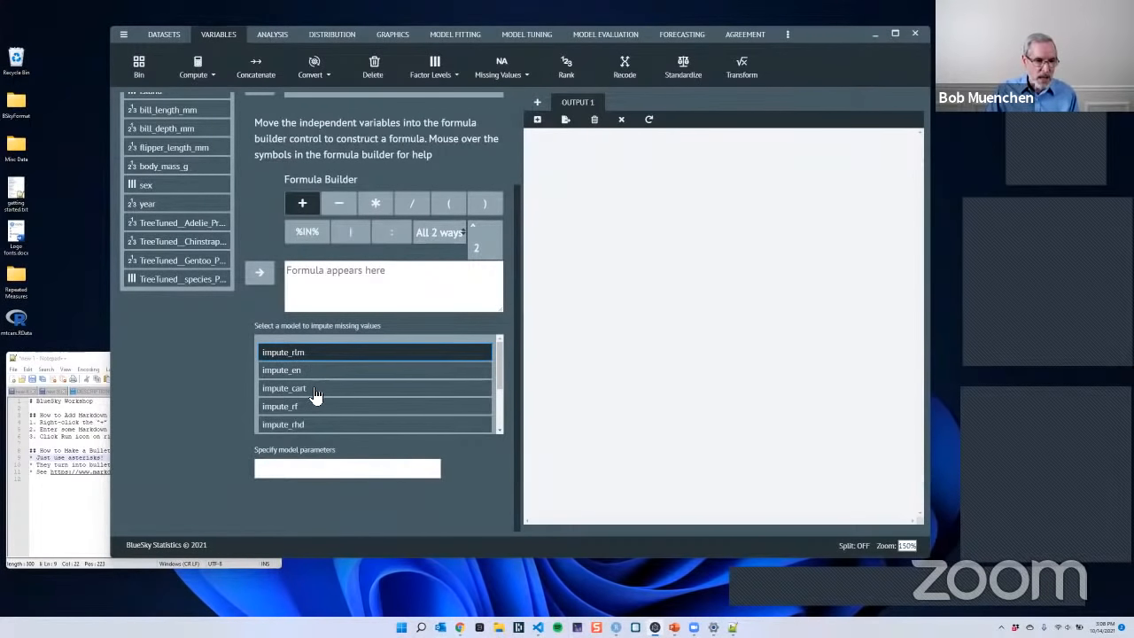
scroll(363, 423, down, 2)
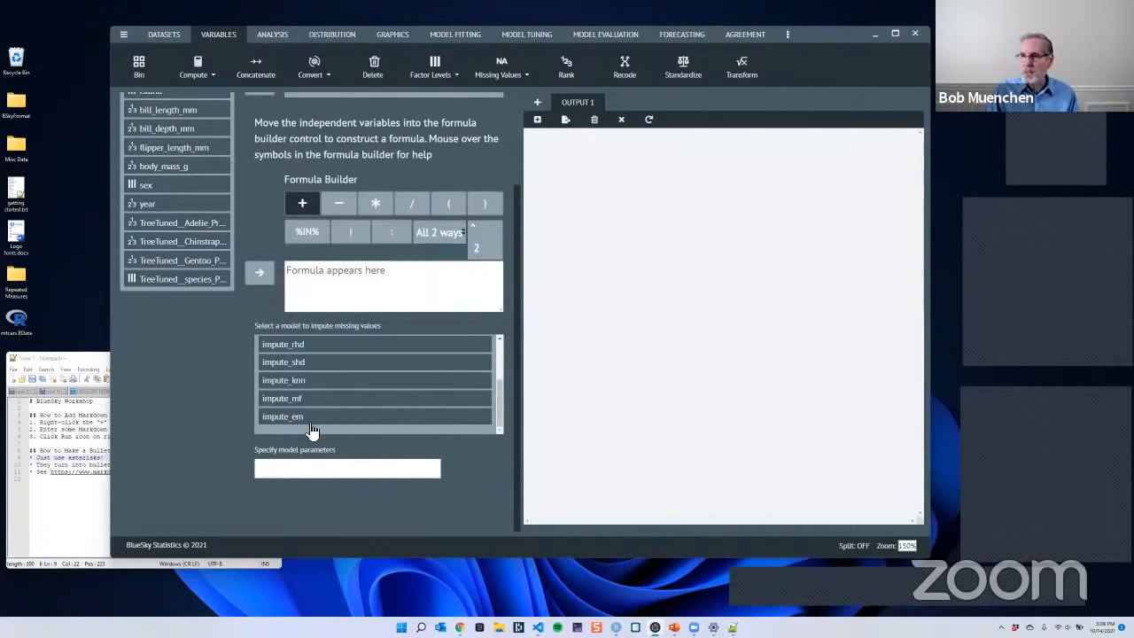
scroll(398, 398, up, 1)
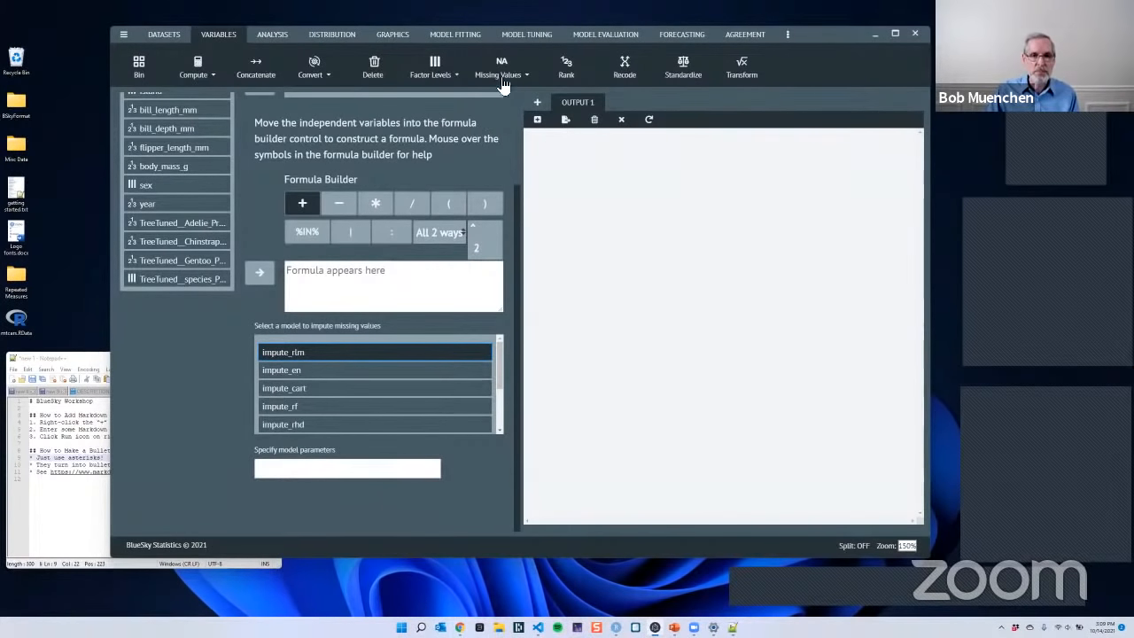
click(274, 36)
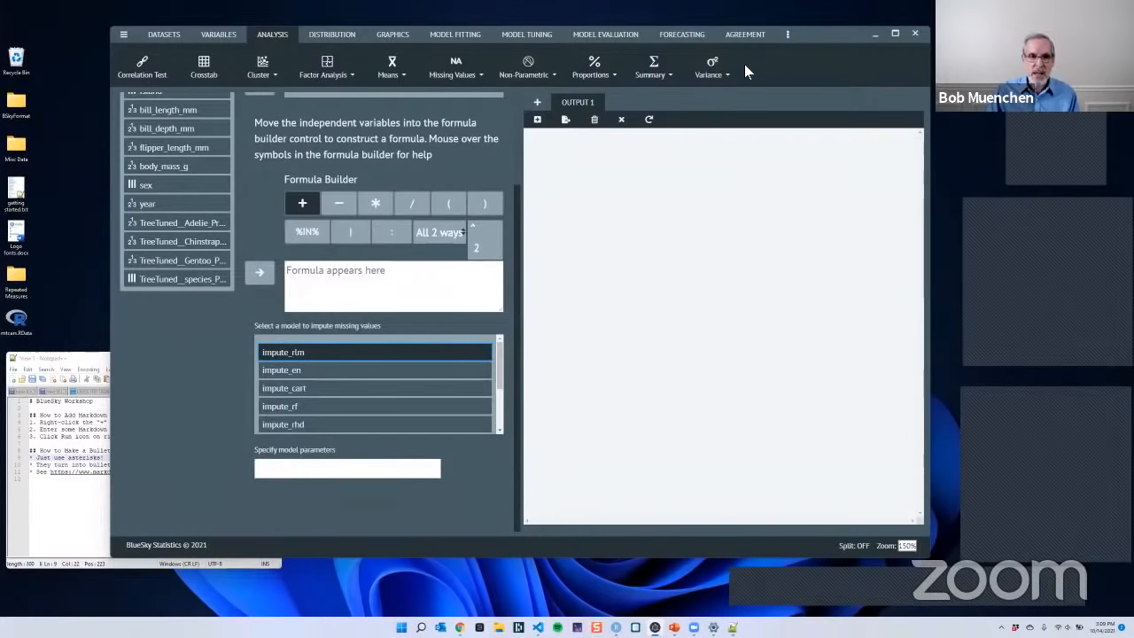
click(507, 35)
click(472, 37)
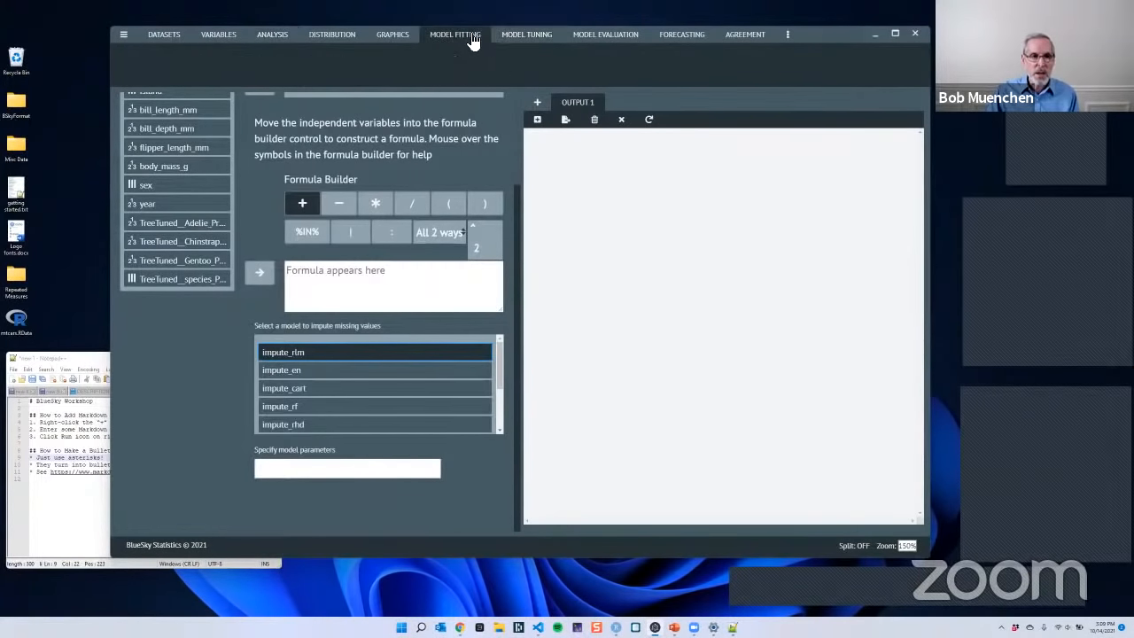
- Set up a Frequency Table analysis with species, island and sex as the selected variables
click(266, 37)
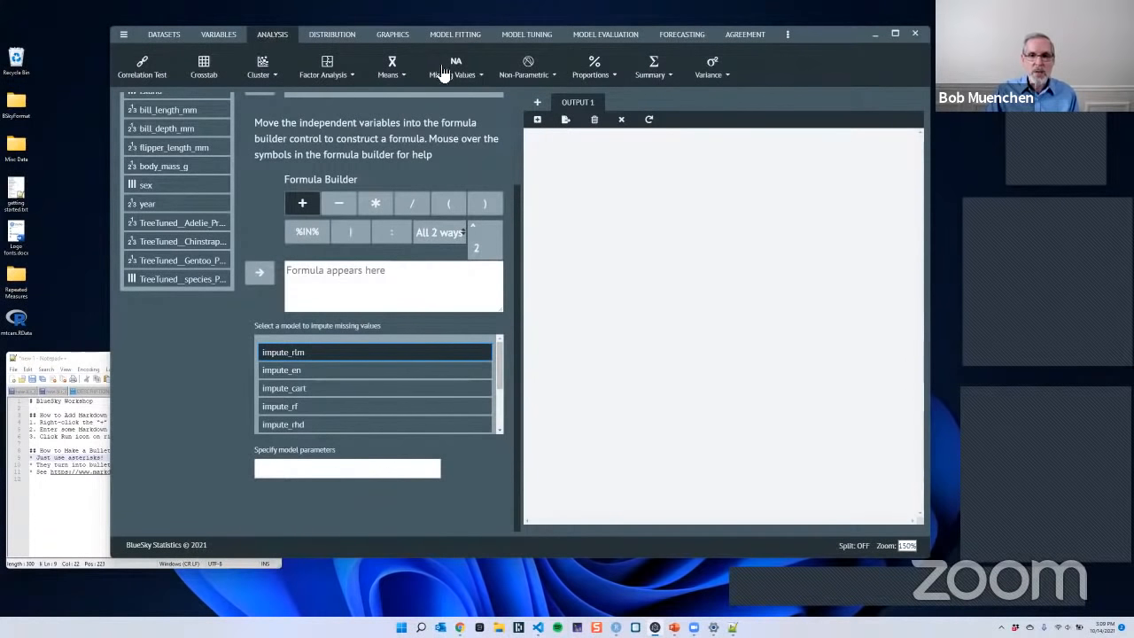
click(654, 74)
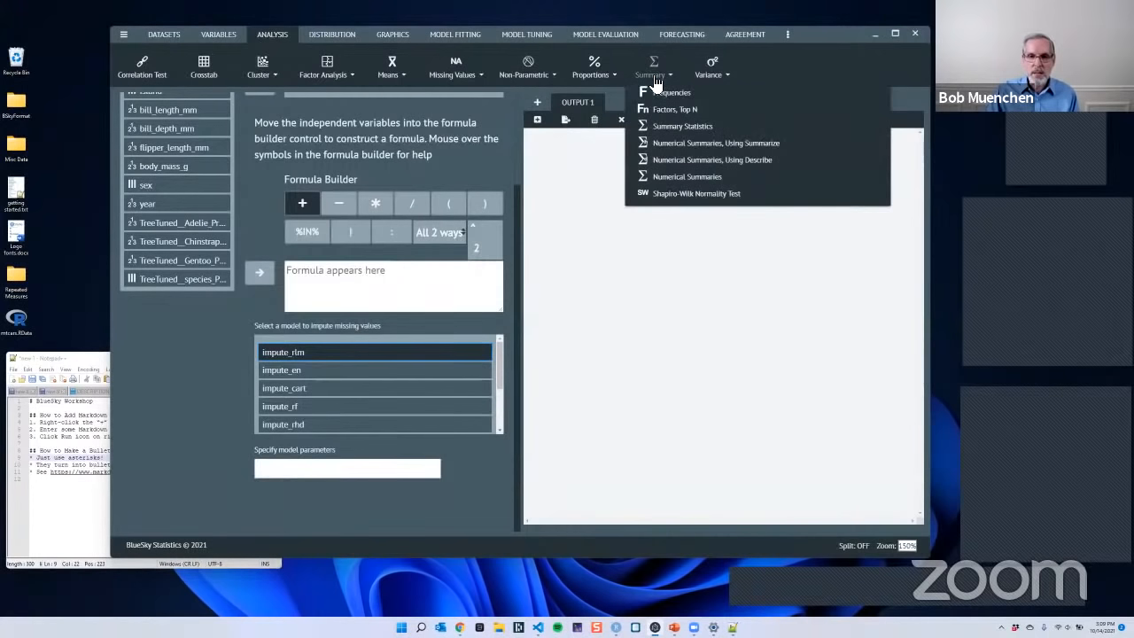
click(656, 83)
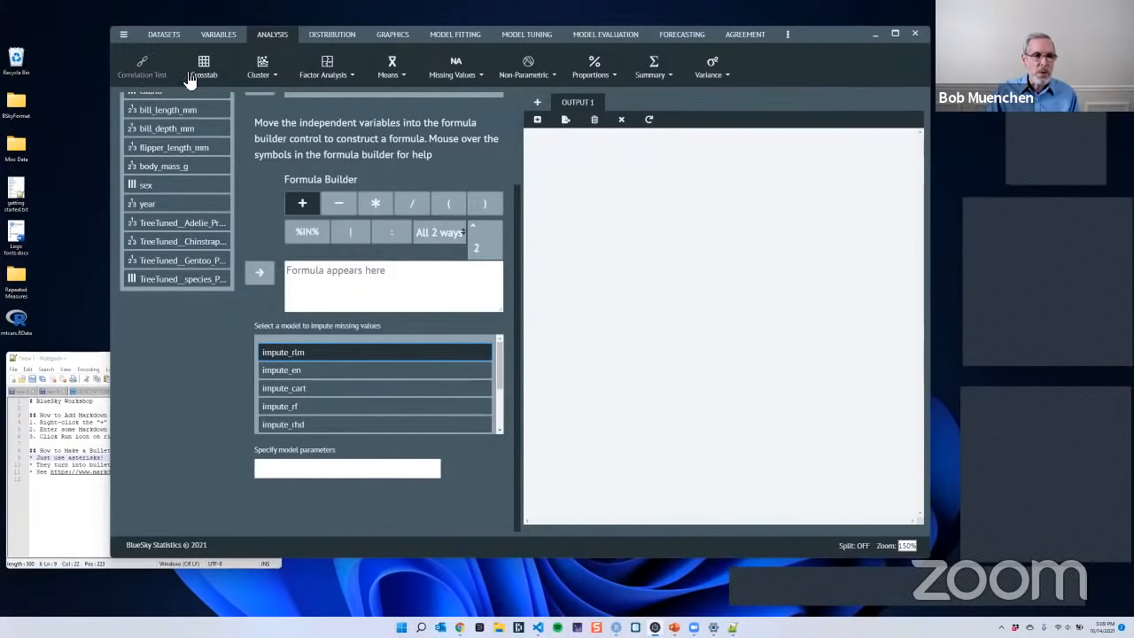
click(655, 83)
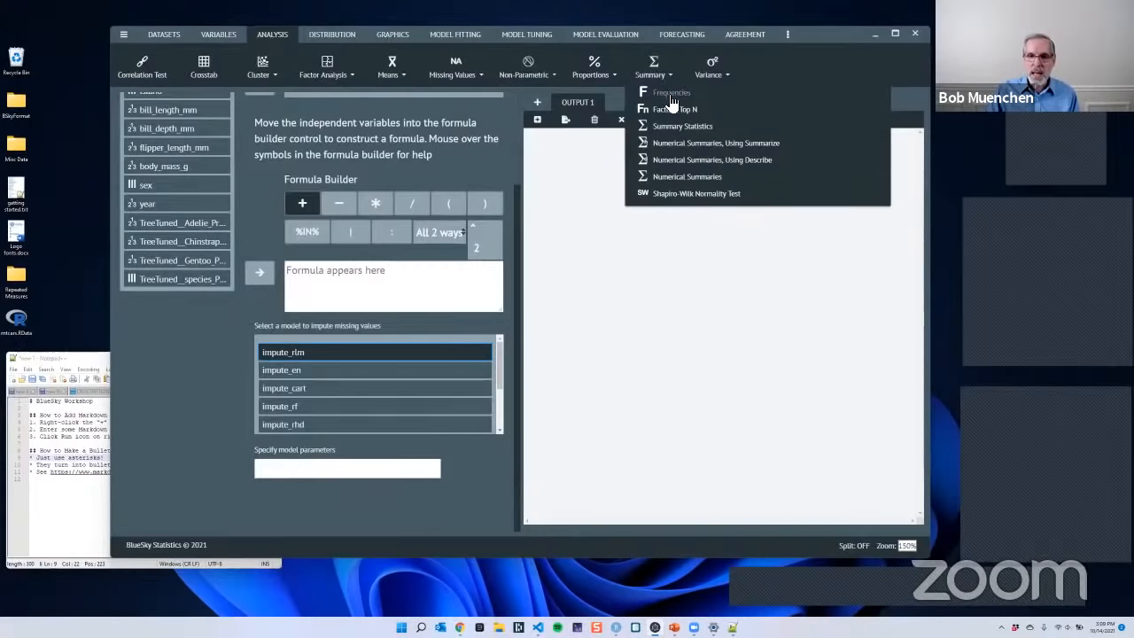
click(667, 94)
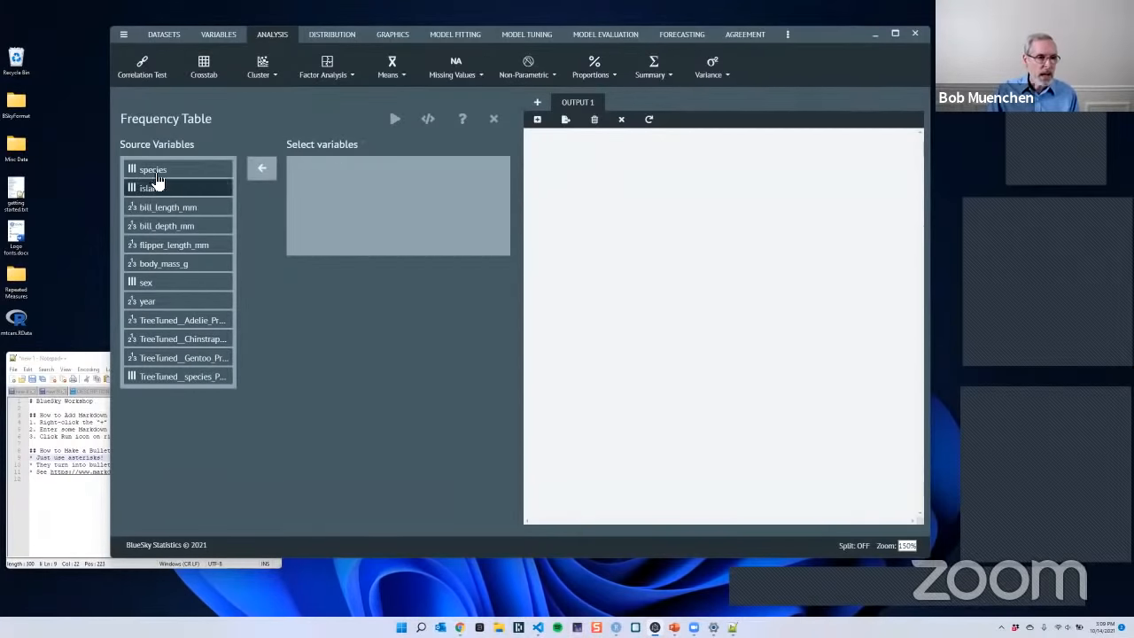
drag(160, 178, 333, 180)
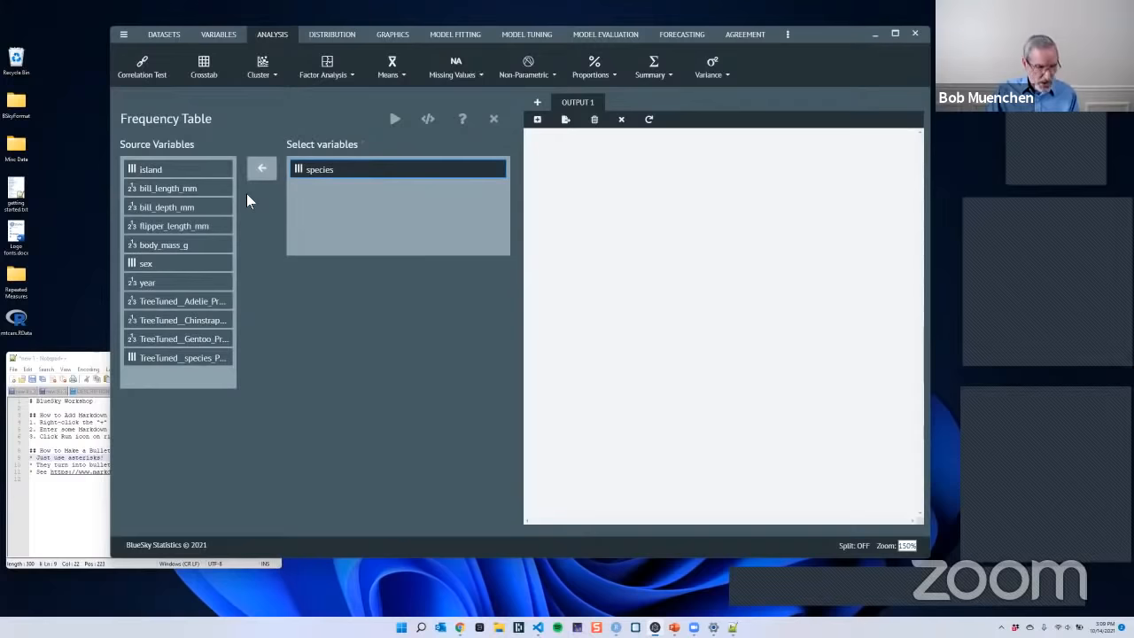
click(173, 172)
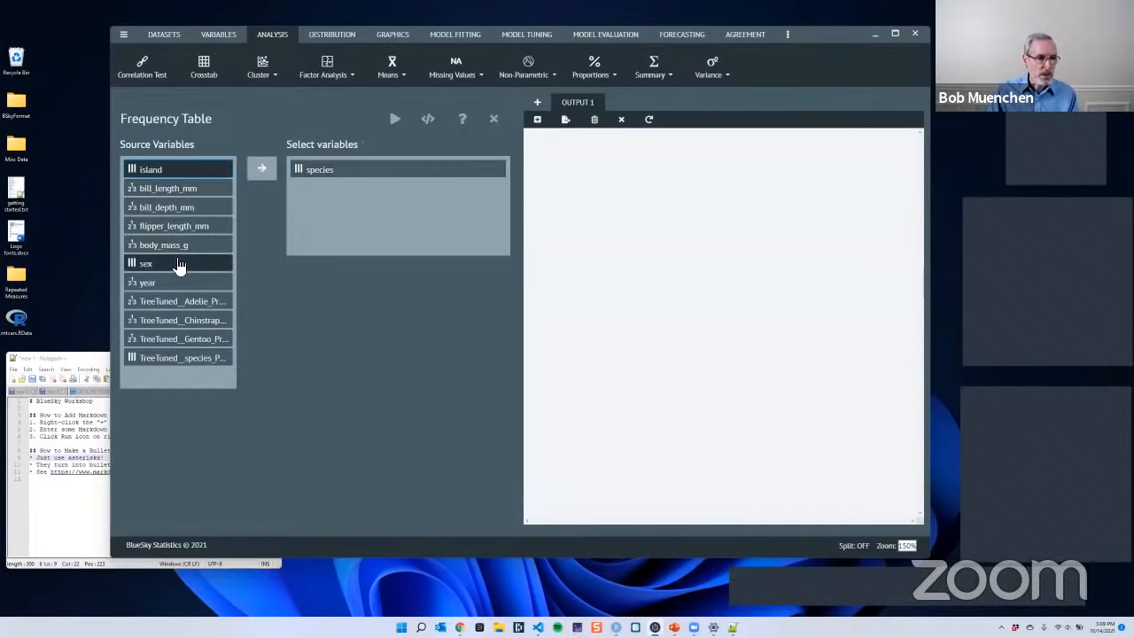
ctrl+click(180, 263)
click(262, 173)
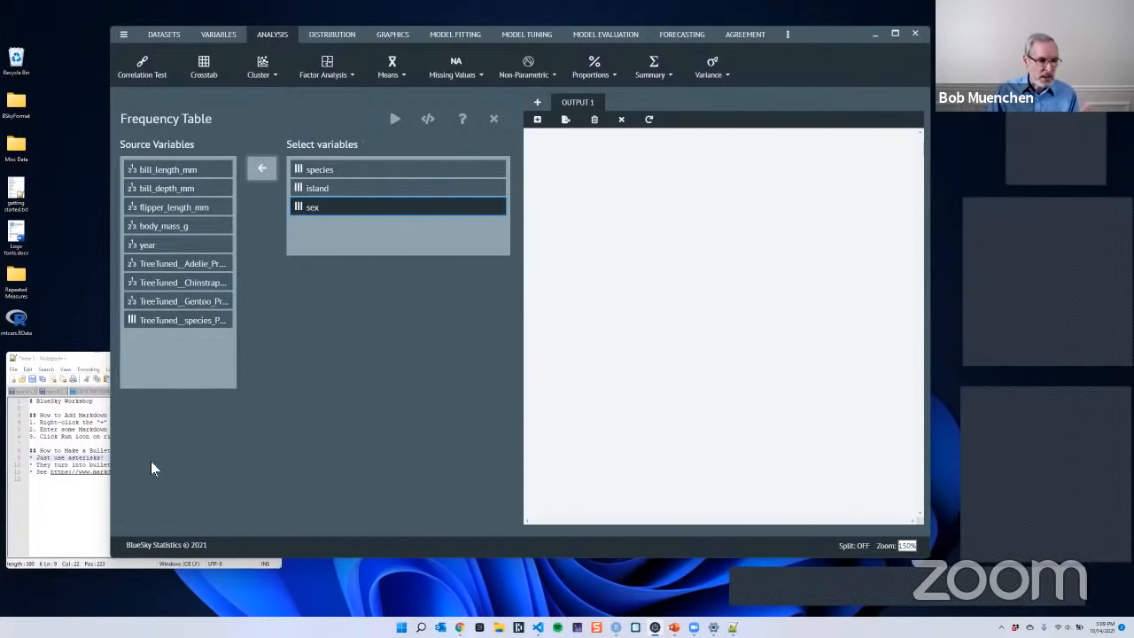
- Copy the full BlueSky Workshop text from Notepad++ and paste it into a new Markdown item in the BlueSky Statistics output
click(54, 530)
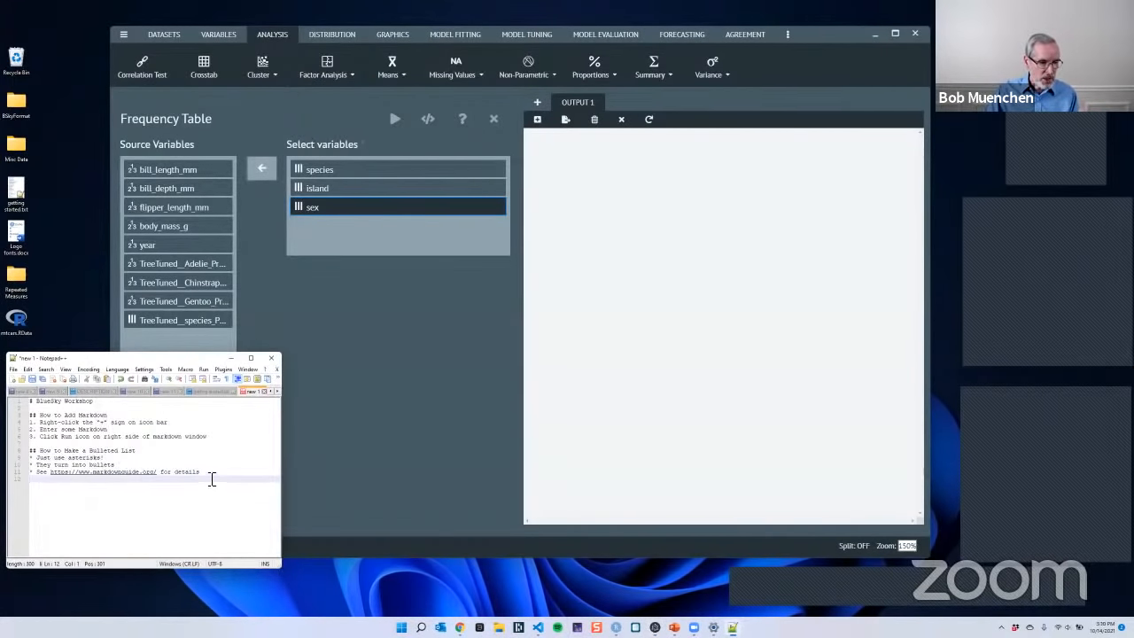
drag(211, 480, 22, 406)
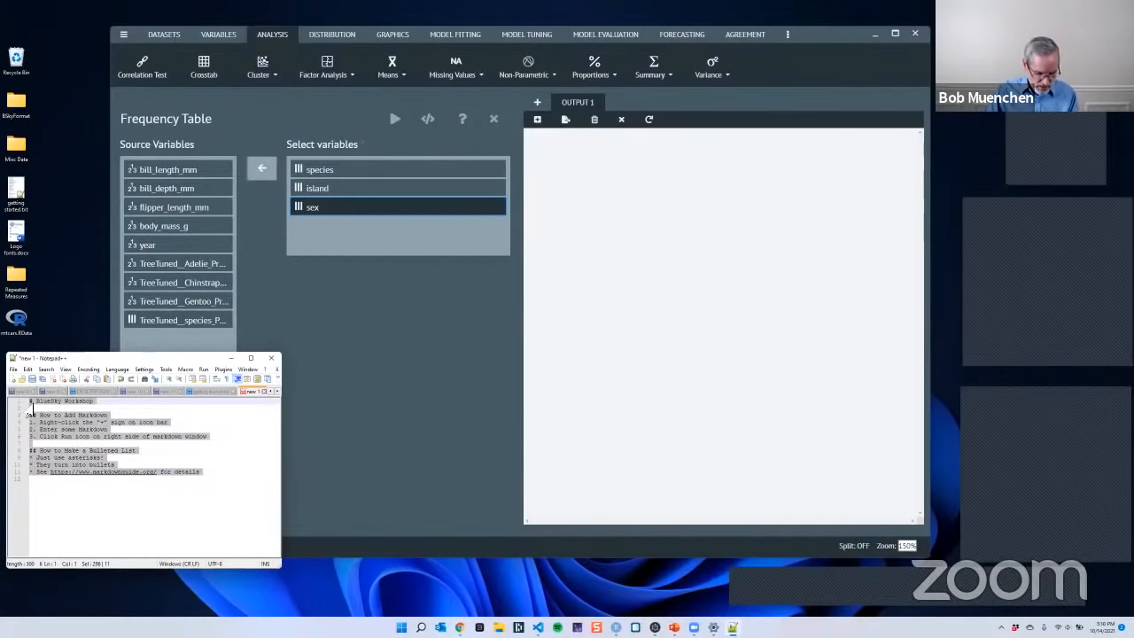
click(626, 194)
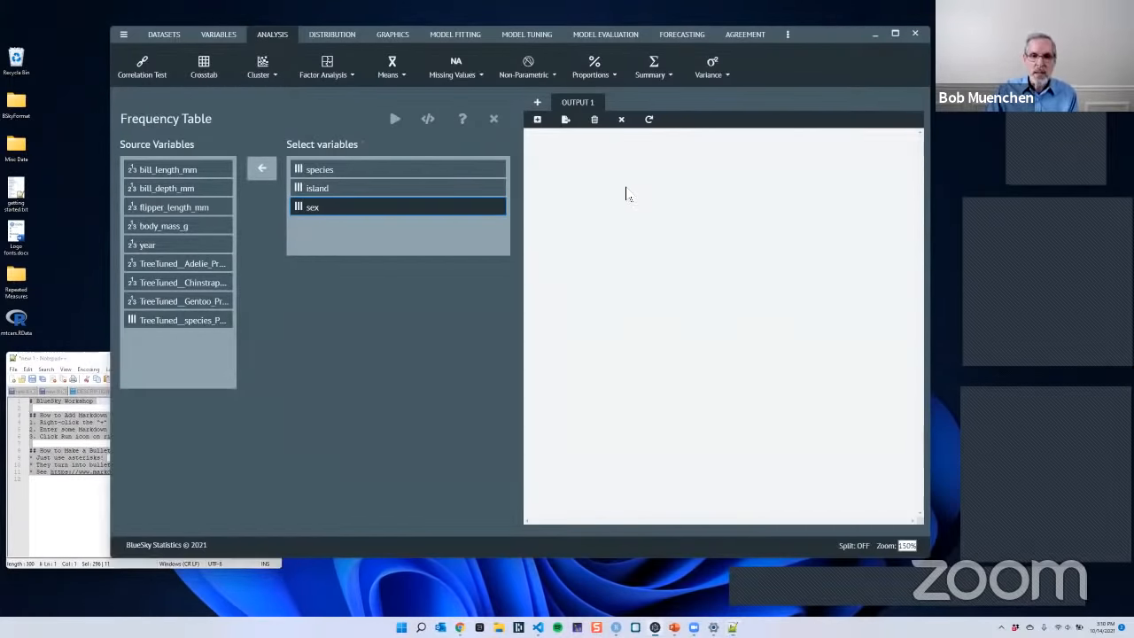
click(538, 120)
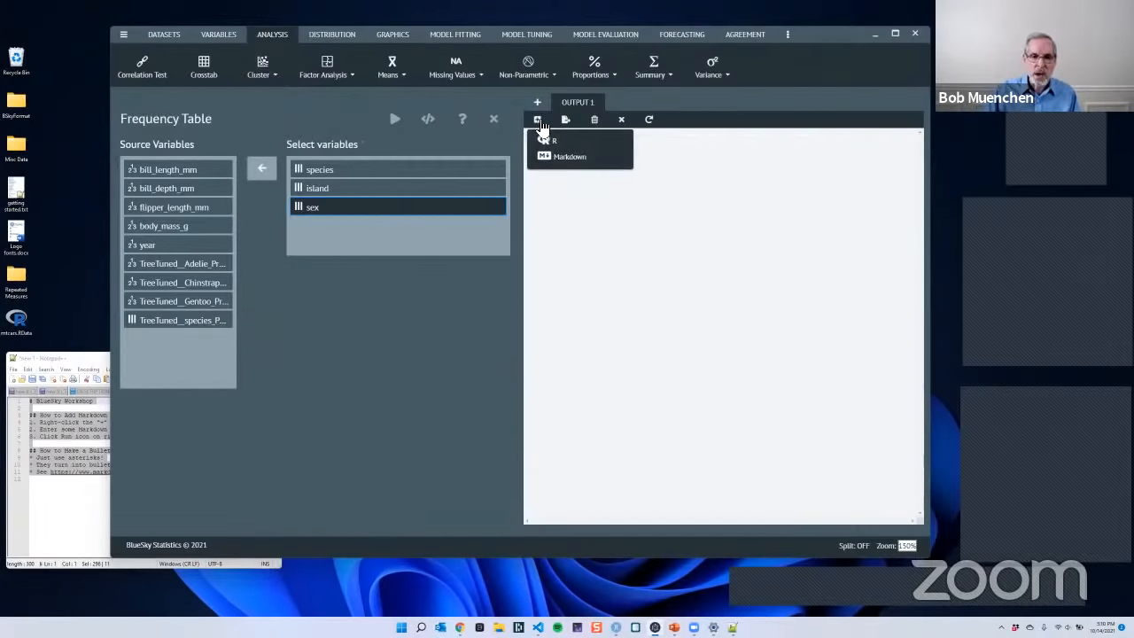
click(574, 169)
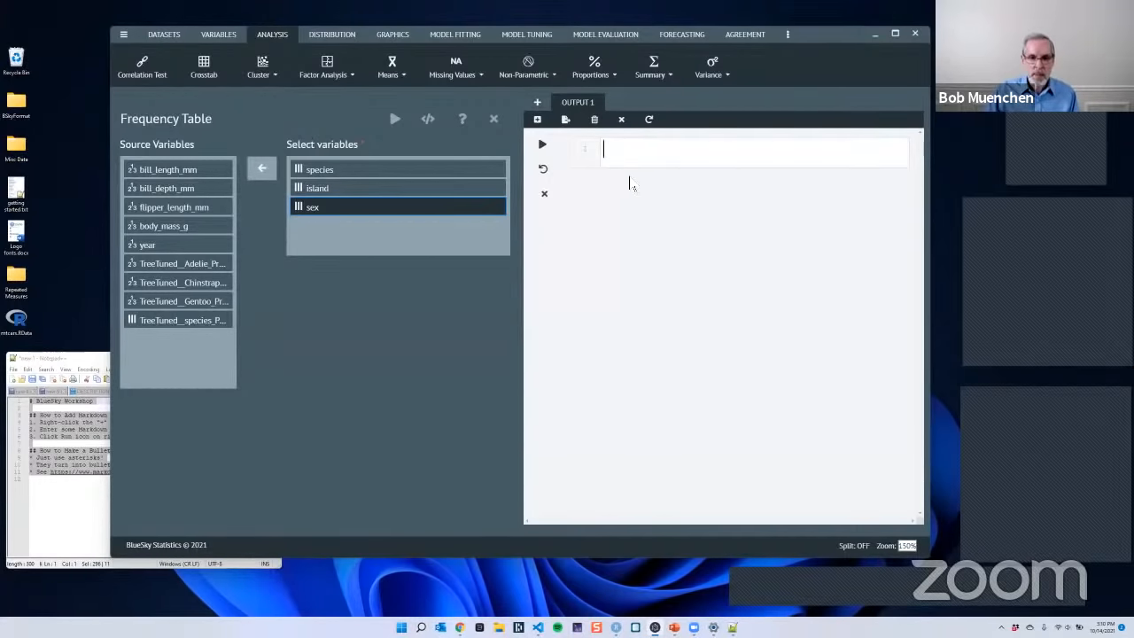
text(# BlueSky Workshop  ## How to Add Markdown 1. Right-click the "+" sign on icon bar 2. Enter some Markdown 3. Click Run icon on right side of markdown window  ## How to Make a Bulleted List * Just use asterisks! * They turn into bullets * See https://www.markdownguide.org/ for details)
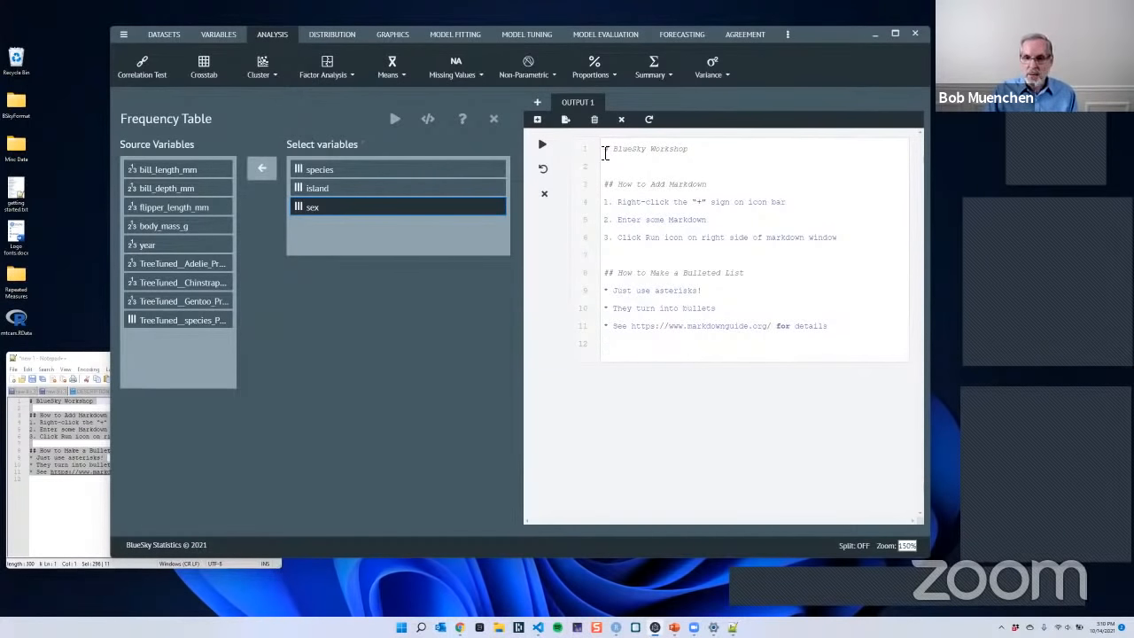
- Check the title and "How to Add Markdown" heading lines in the pasted Markdown and render it as formatted output
drag(606, 152, 697, 155)
drag(717, 185, 599, 197)
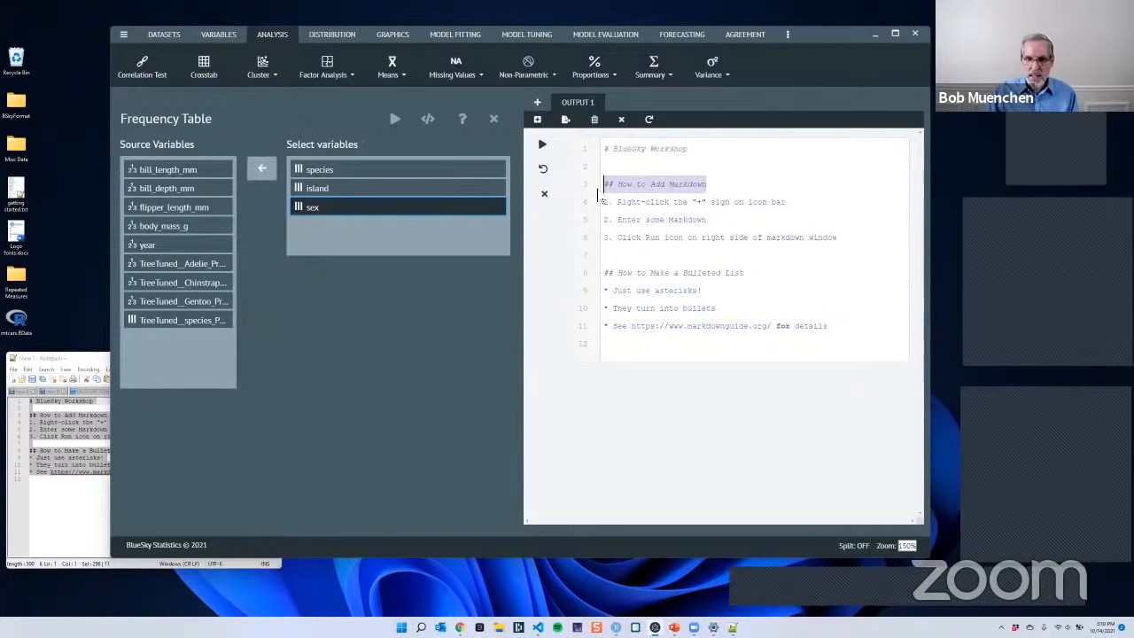
click(738, 188)
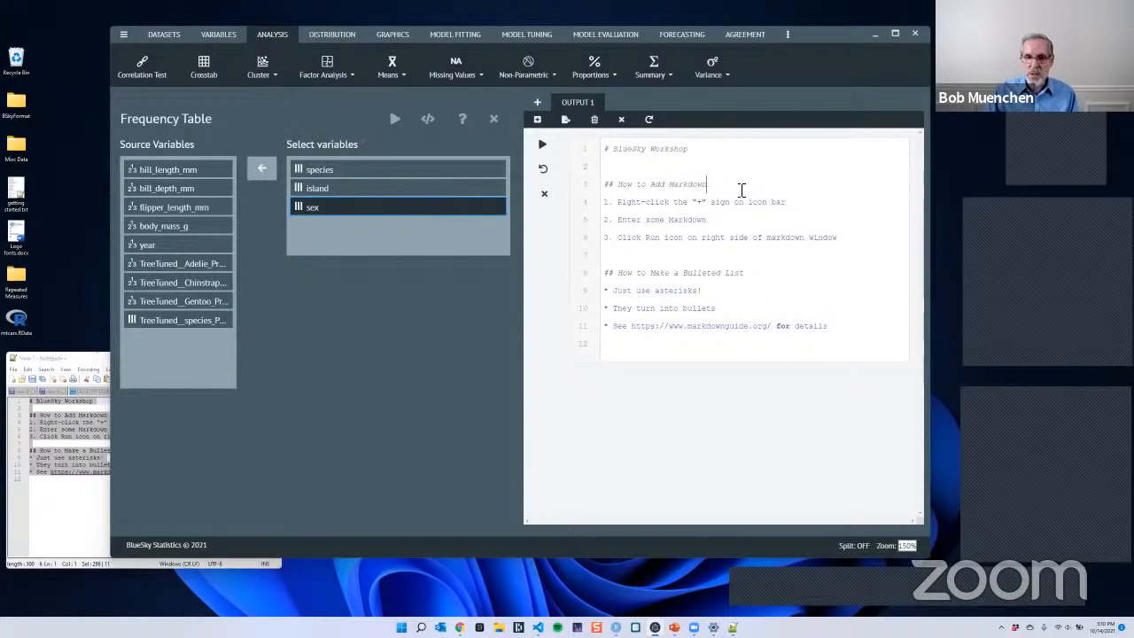
click(543, 151)
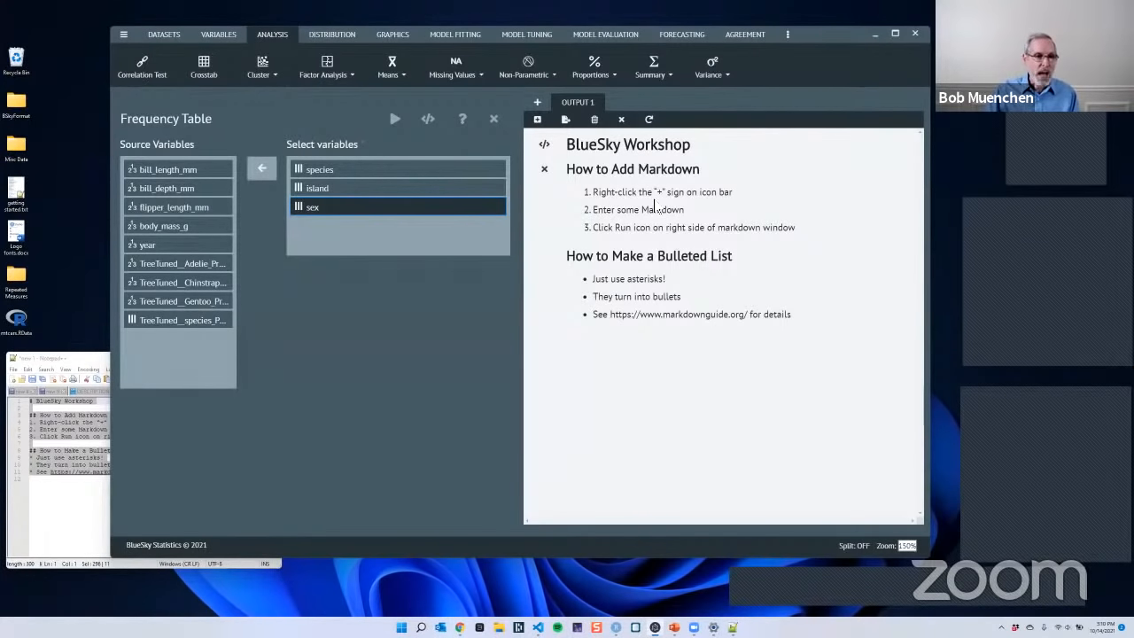
- Run the frequency table analysis and review the resulting tables for species, island and sex
click(395, 121)
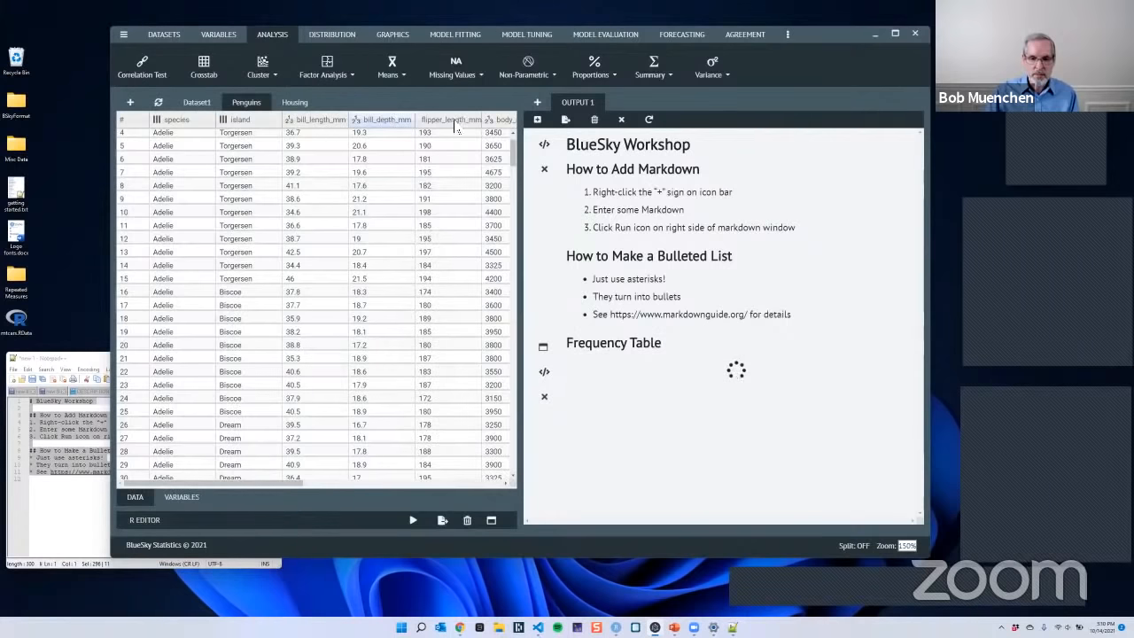
scroll(724, 170, up, 3)
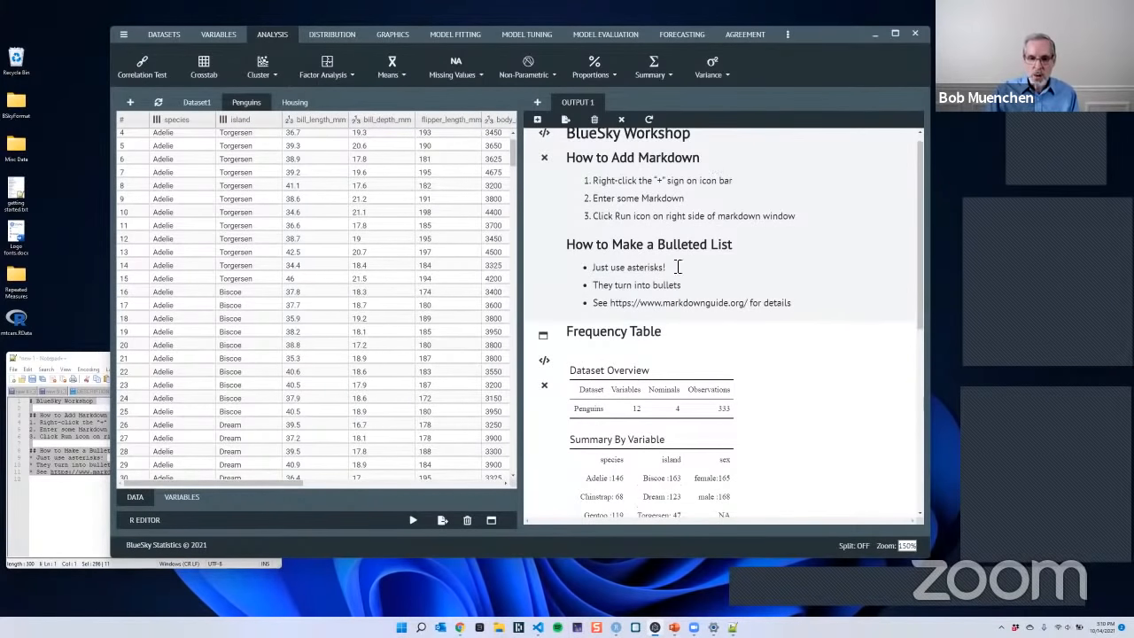
scroll(810, 355, down, 5)
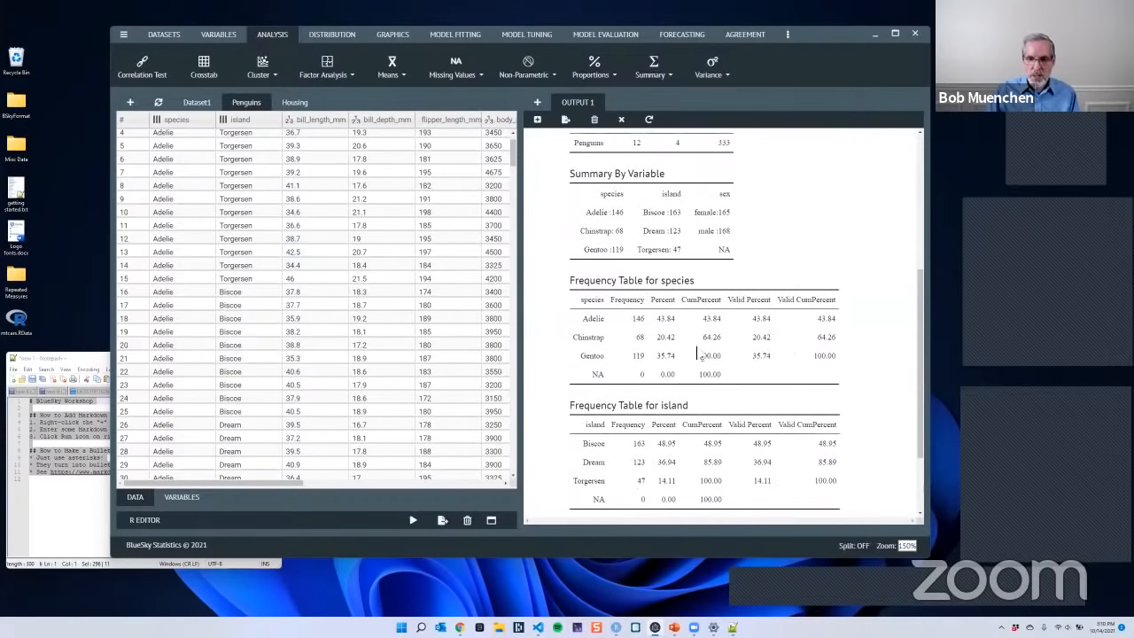
scroll(754, 377, down, 1)
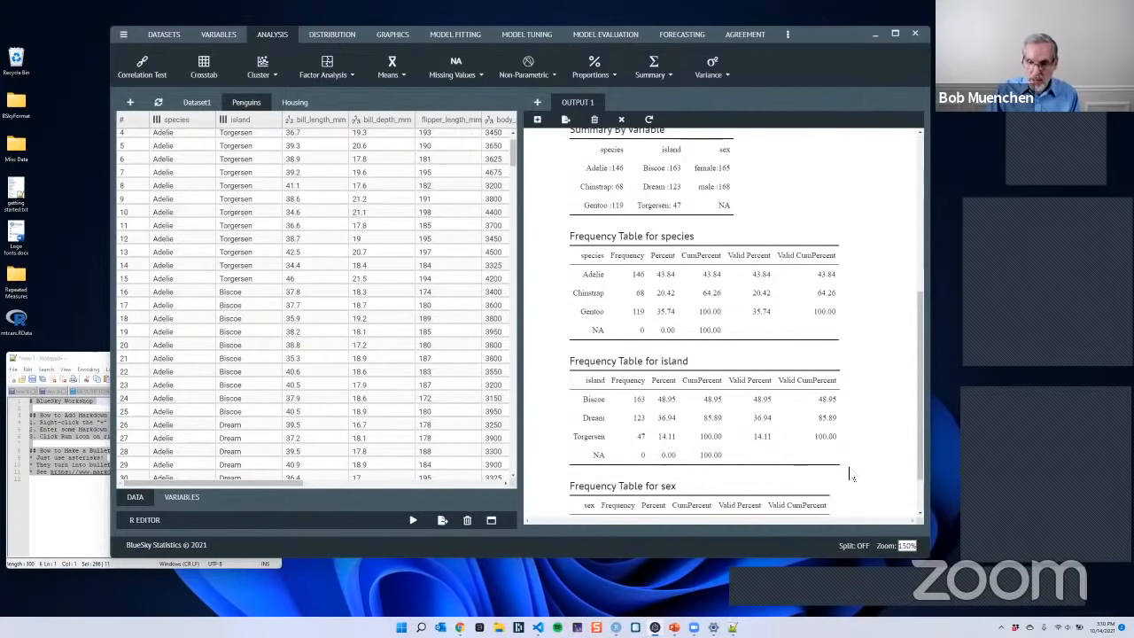
drag(793, 413, 558, 248)
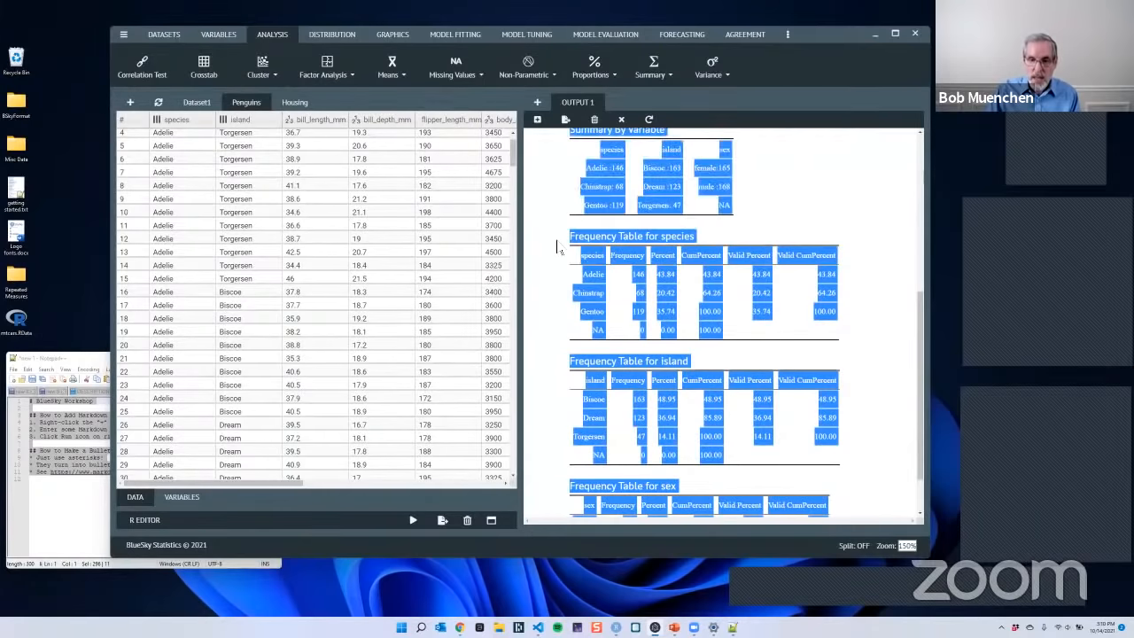
click(868, 345)
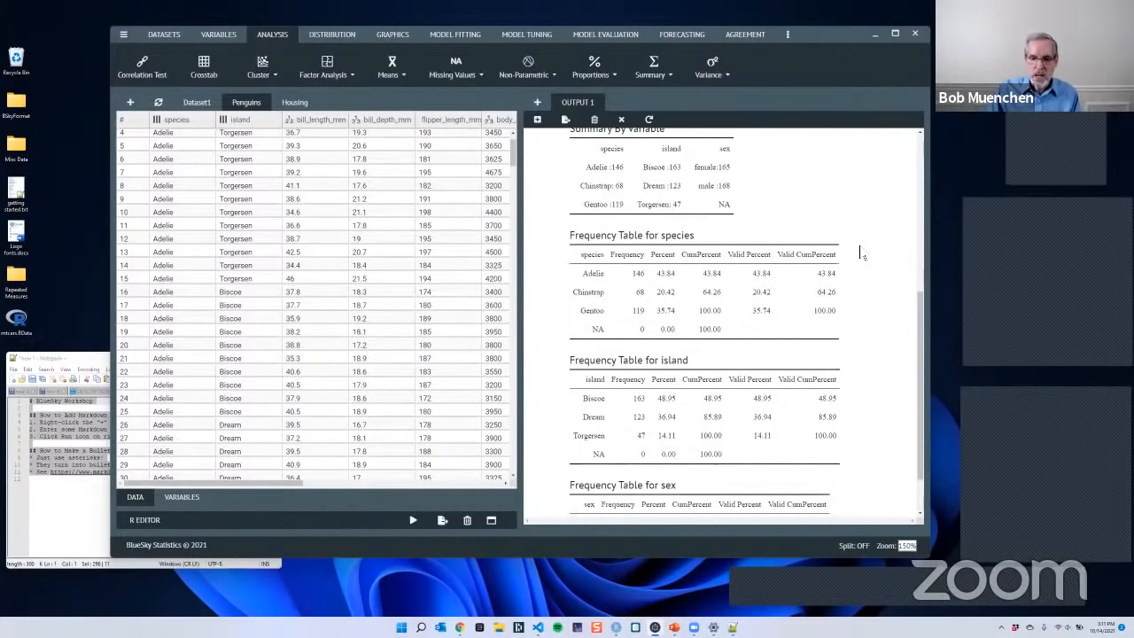
scroll(858, 253, down, 2)
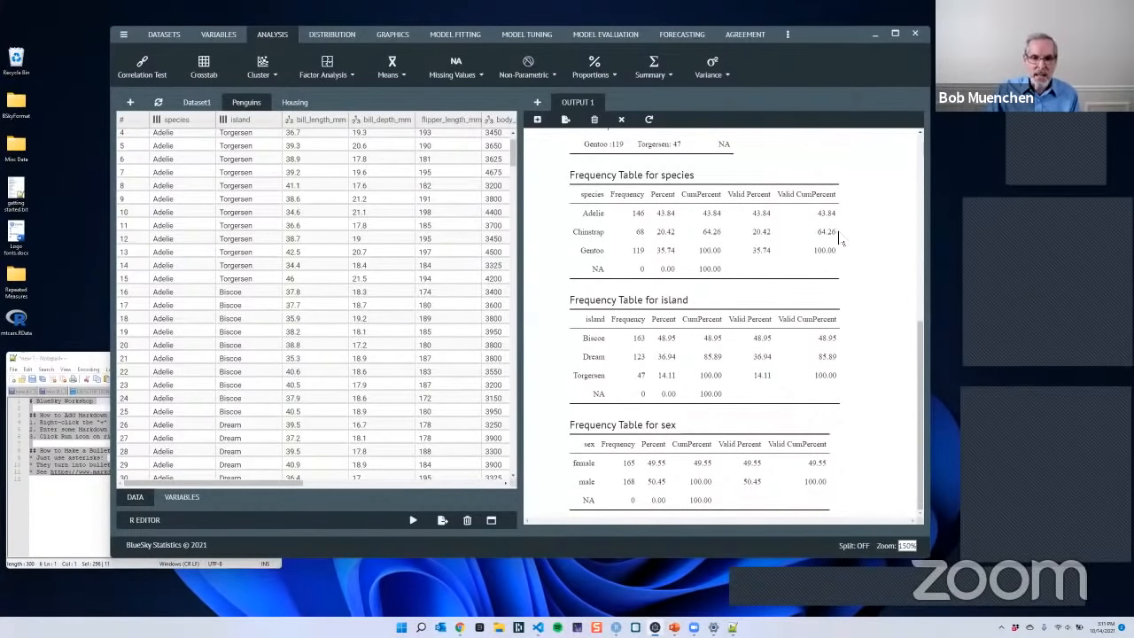
- Start a scatter plot with body_mass_g as the Y variable and flipper_length_mm as the X variable
click(395, 35)
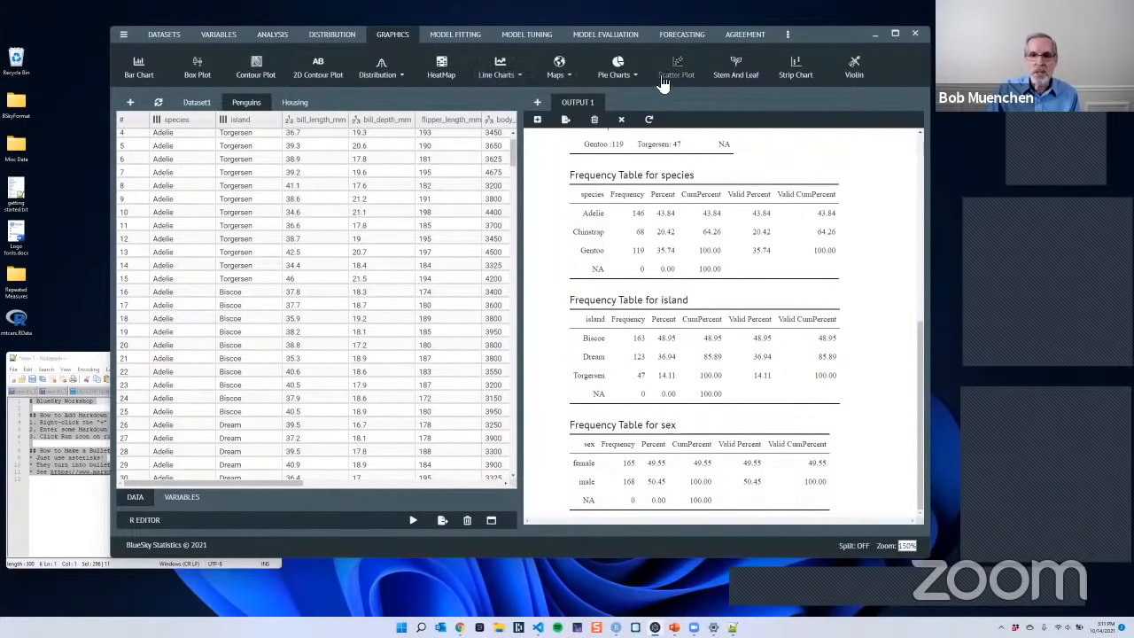
click(678, 70)
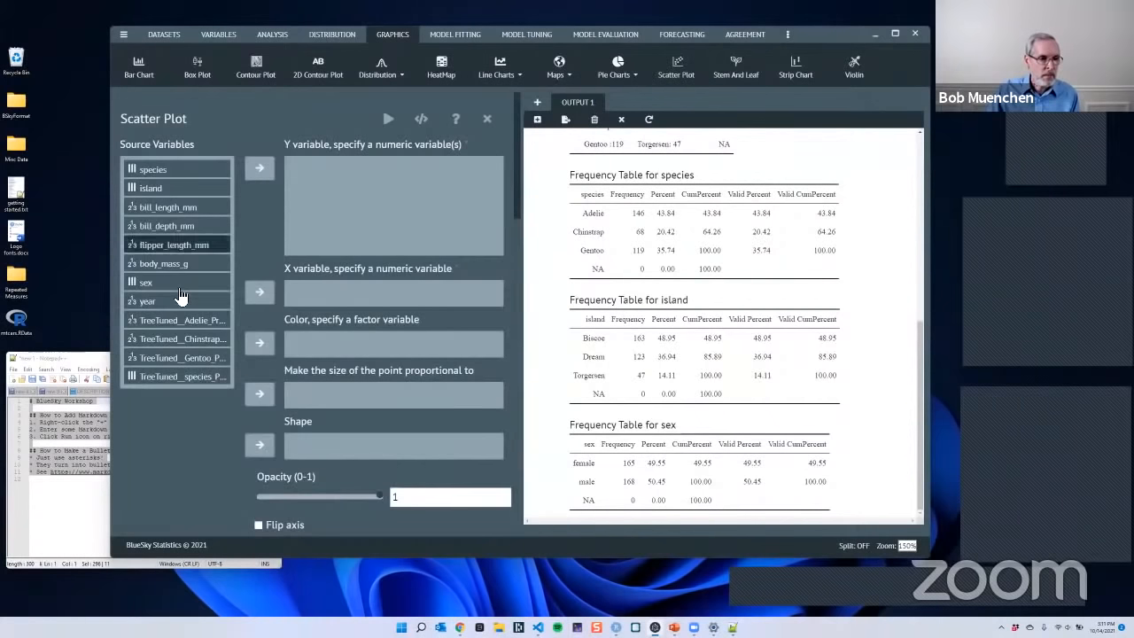
click(166, 263)
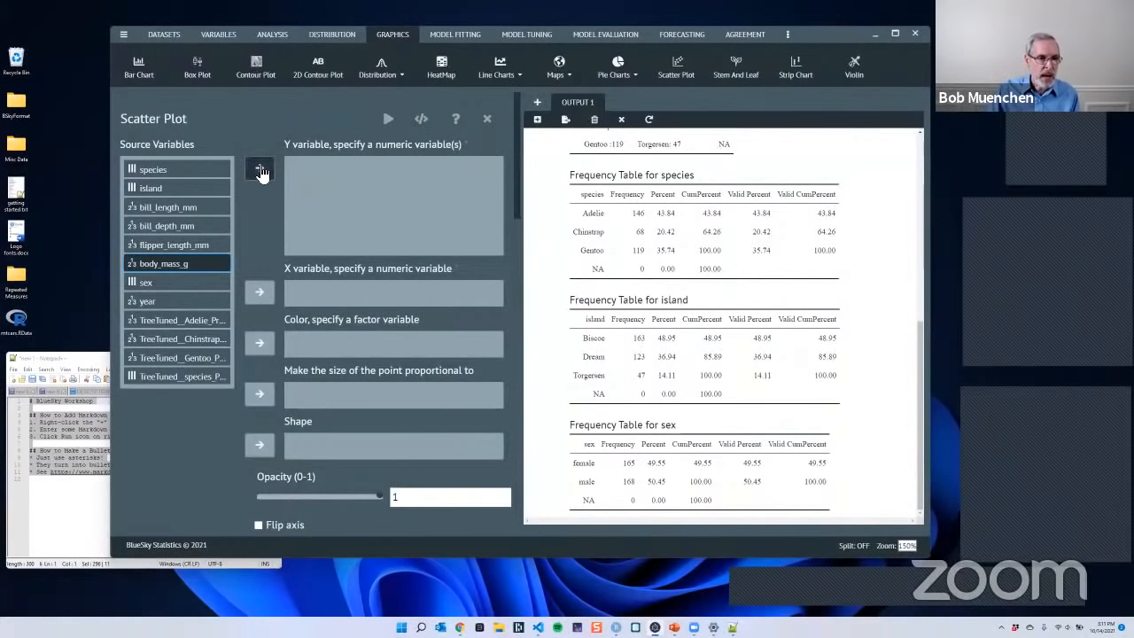
click(261, 170)
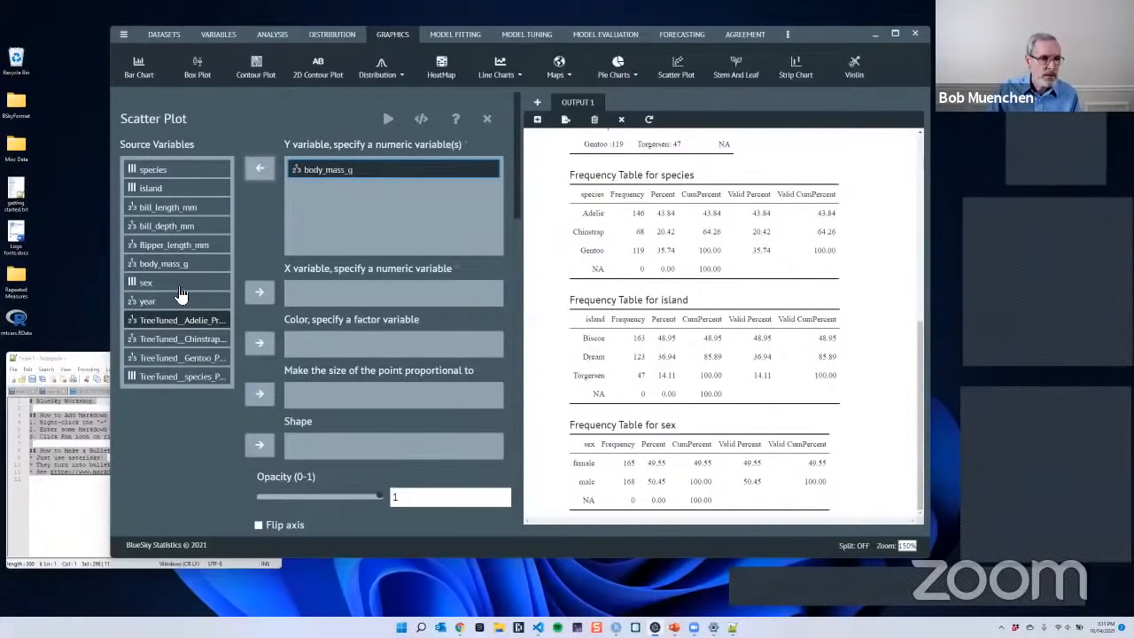
click(182, 248)
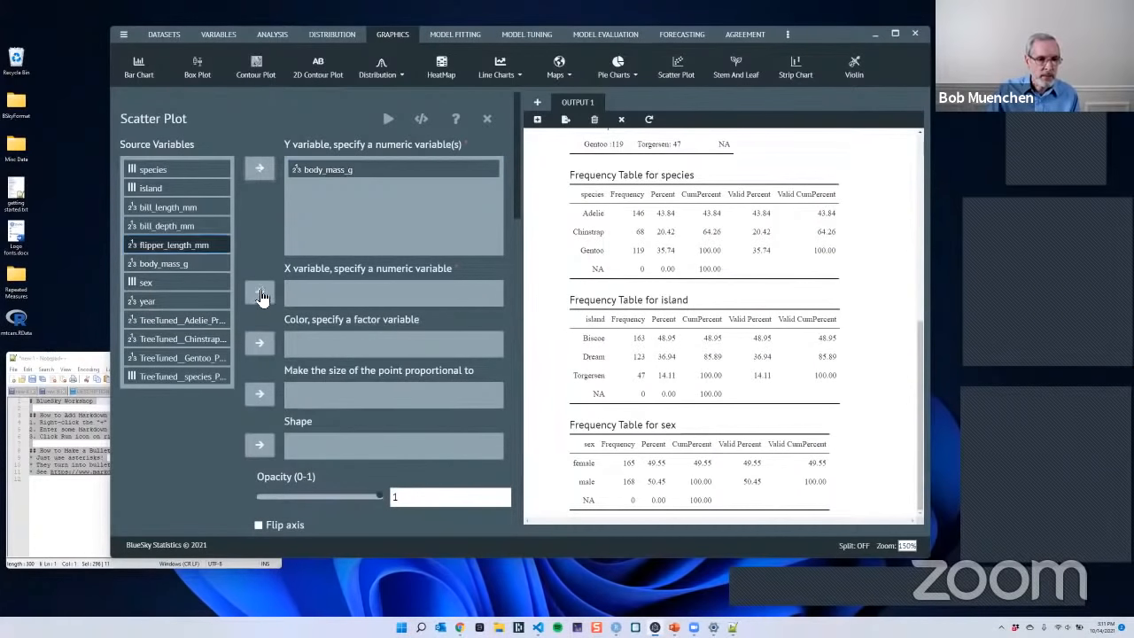
click(259, 293)
- Assign species to both the color and the shape of the scatter plot's points
scroll(496, 288, down, 2)
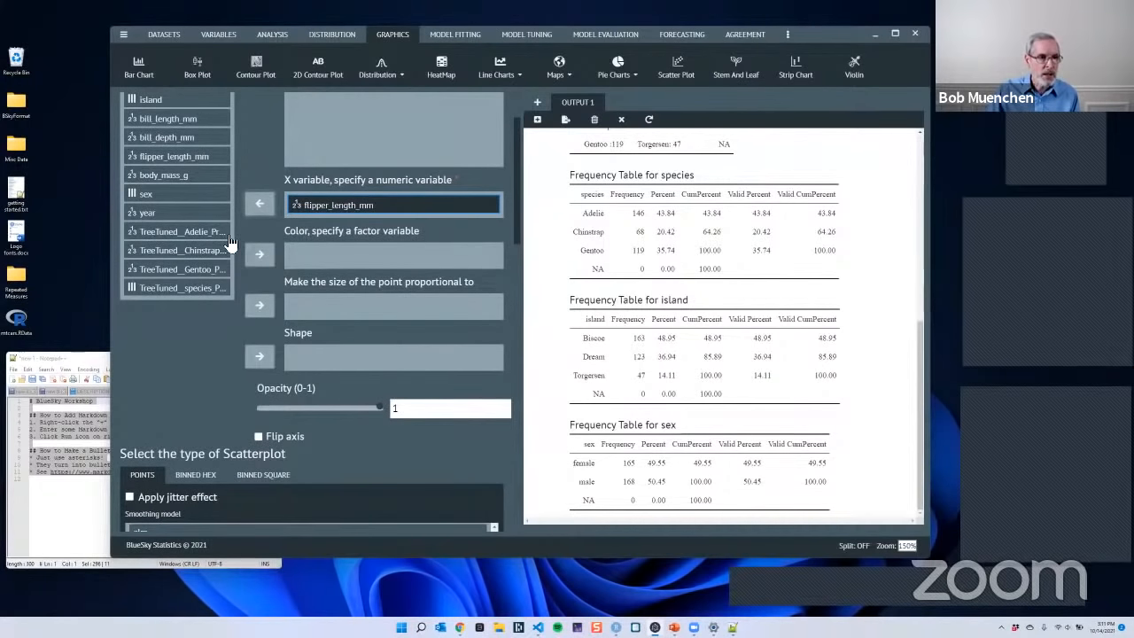
scroll(188, 192, up, 1)
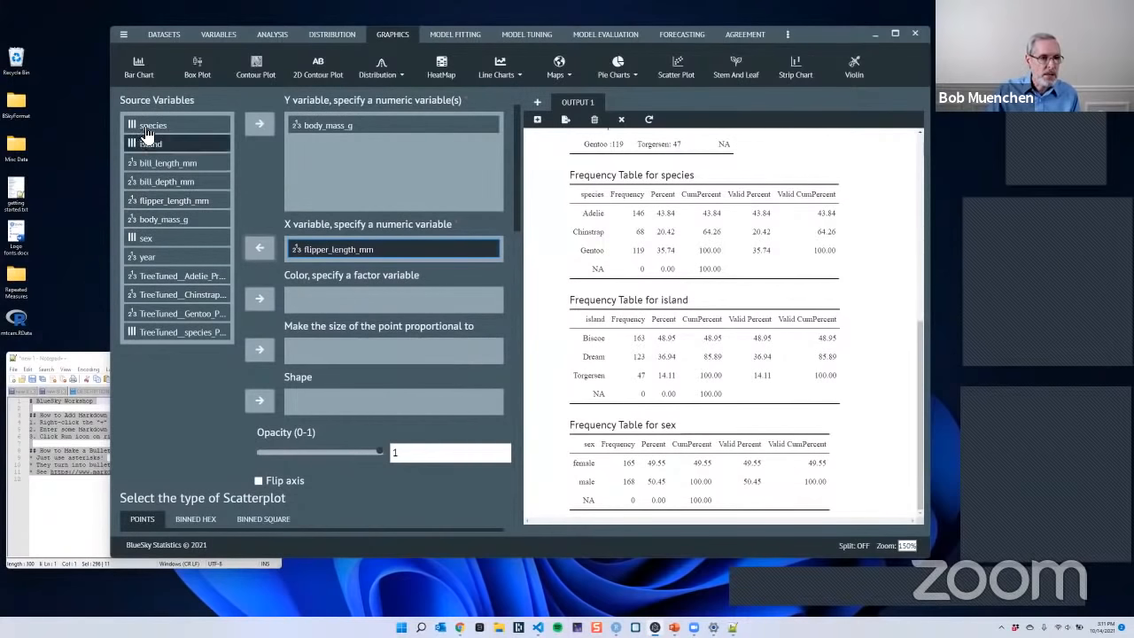
click(177, 125)
click(260, 301)
scroll(261, 295, up, 1)
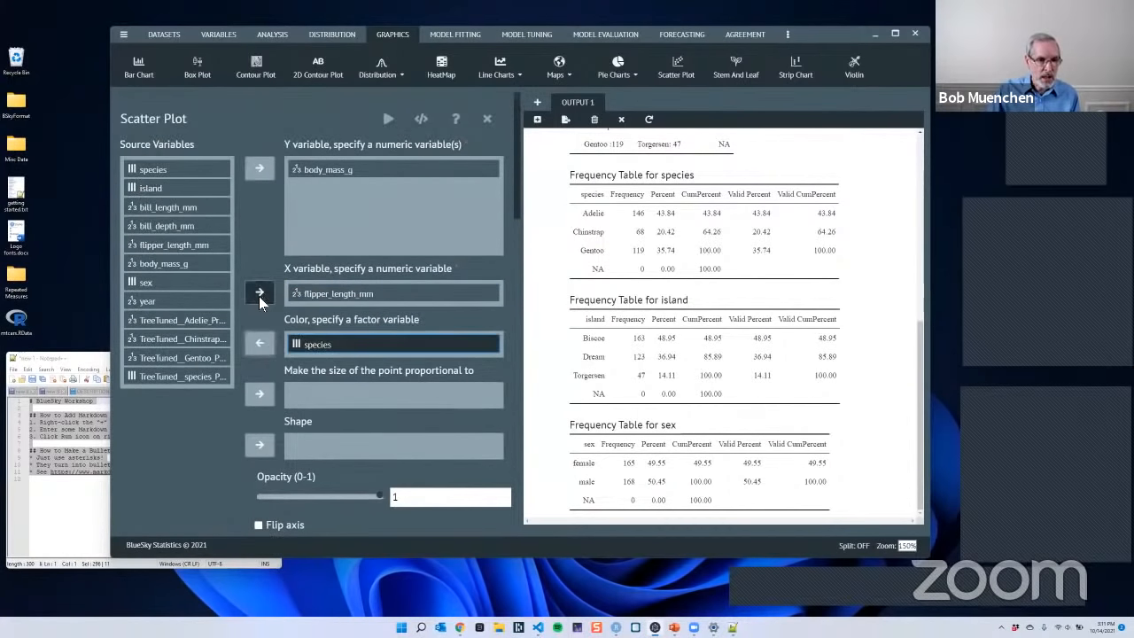
click(151, 171)
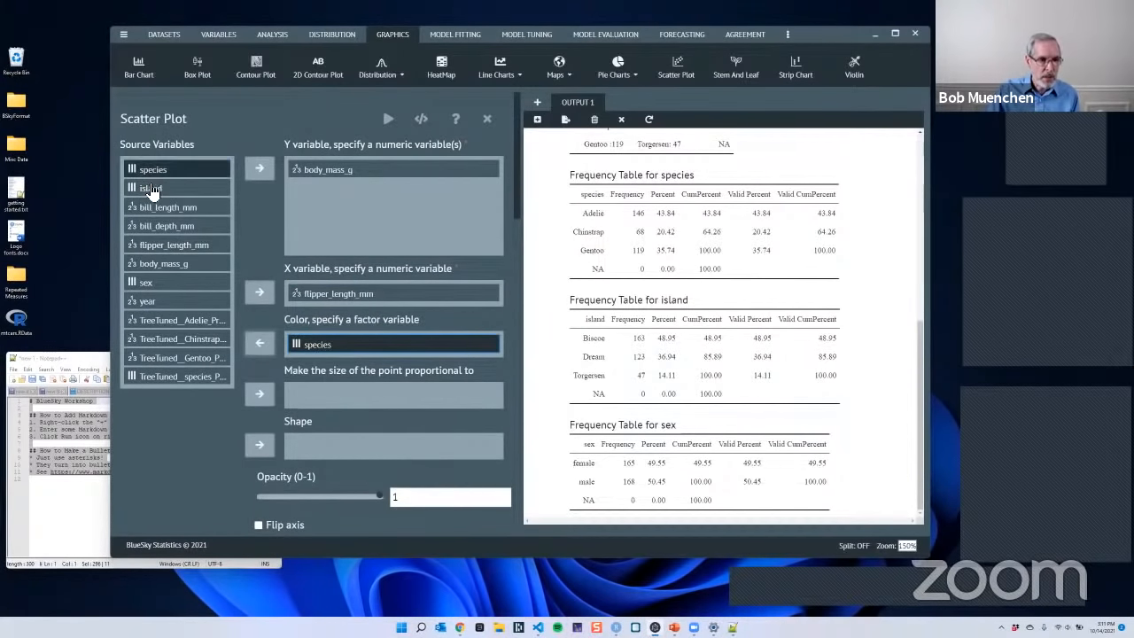
click(260, 447)
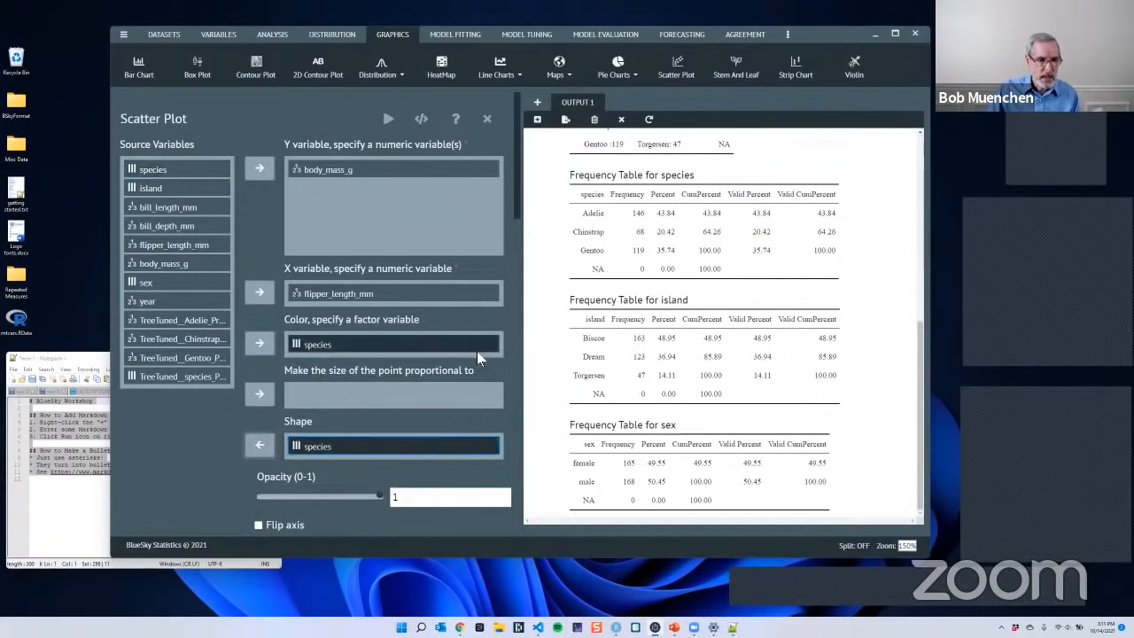
scroll(479, 354, down, 7)
scroll(478, 359, down, 2)
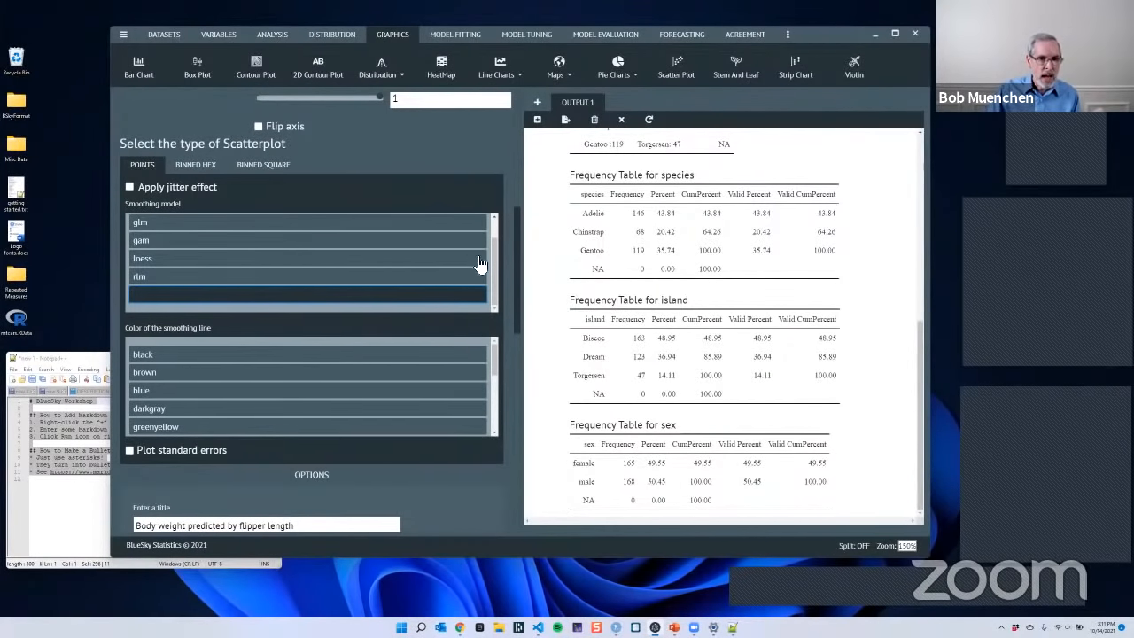
- Choose lm as the scatter plot's smoothing model and run the plot
drag(494, 272, 487, 244)
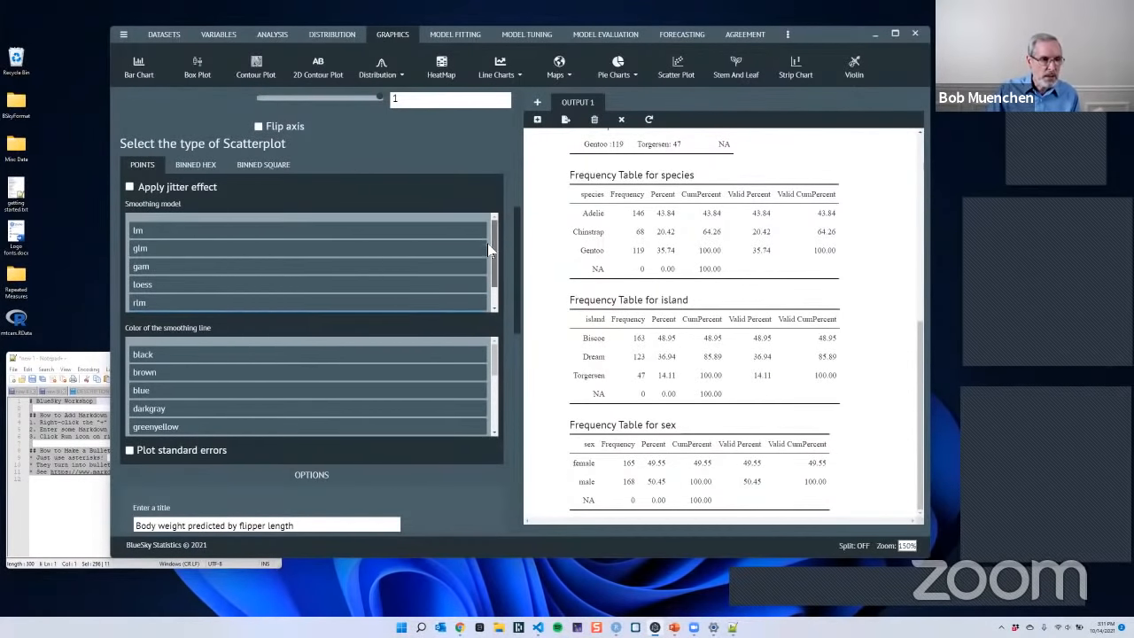
click(161, 238)
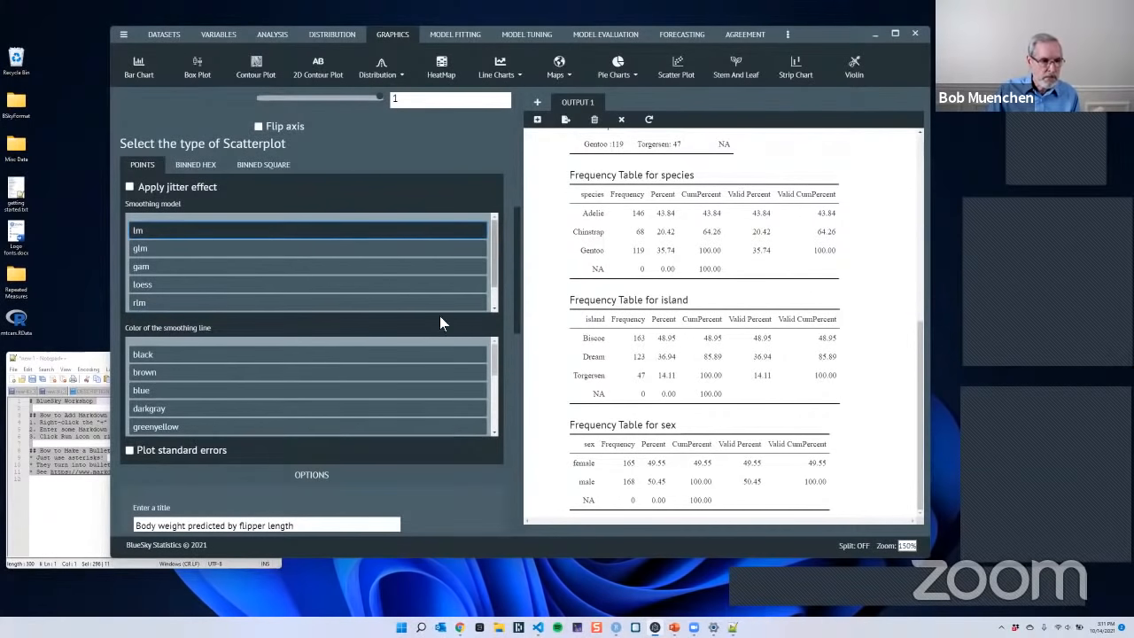
scroll(430, 359, down, 2)
scroll(430, 359, down, 2)
scroll(418, 488, down, 5)
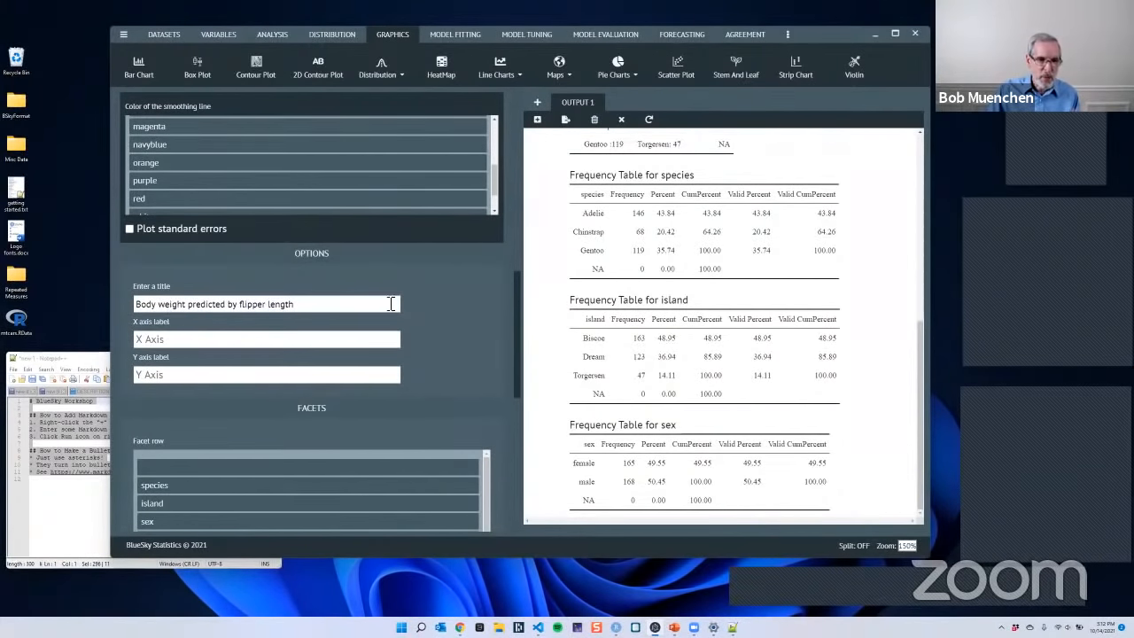
scroll(448, 341, up, 4)
scroll(457, 335, up, 3)
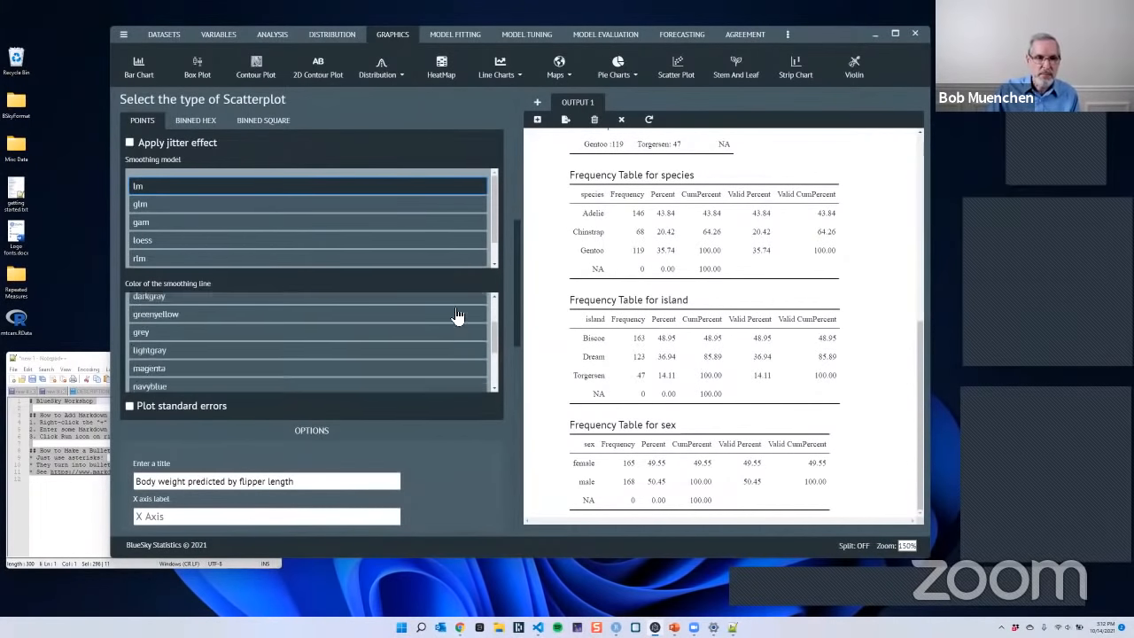
scroll(461, 124, up, 5)
scroll(457, 133, up, 6)
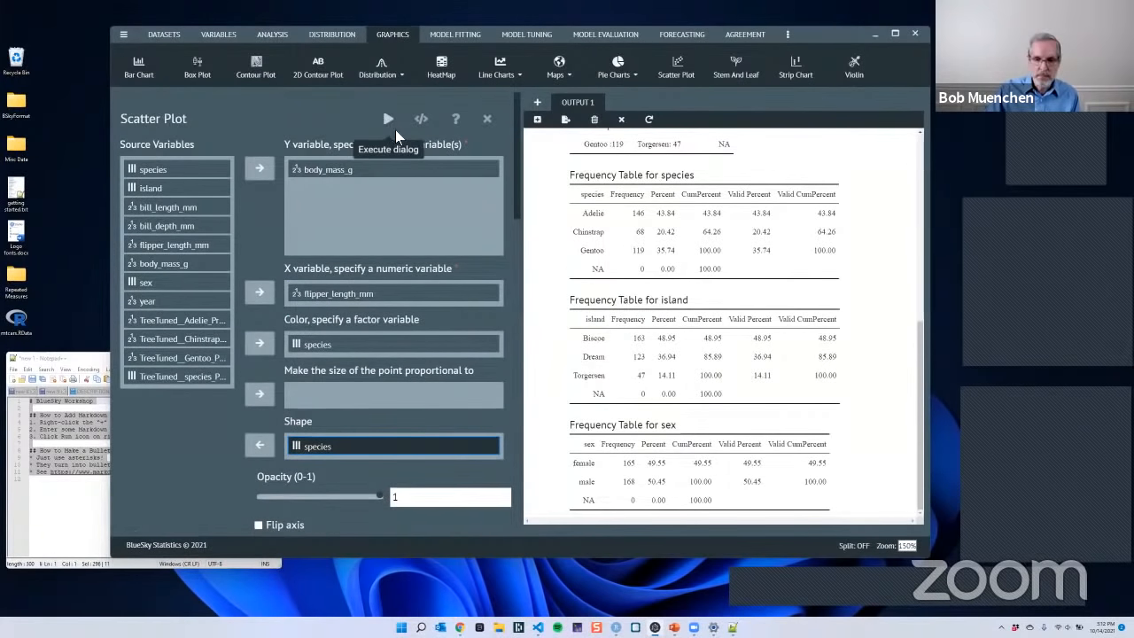
click(389, 120)
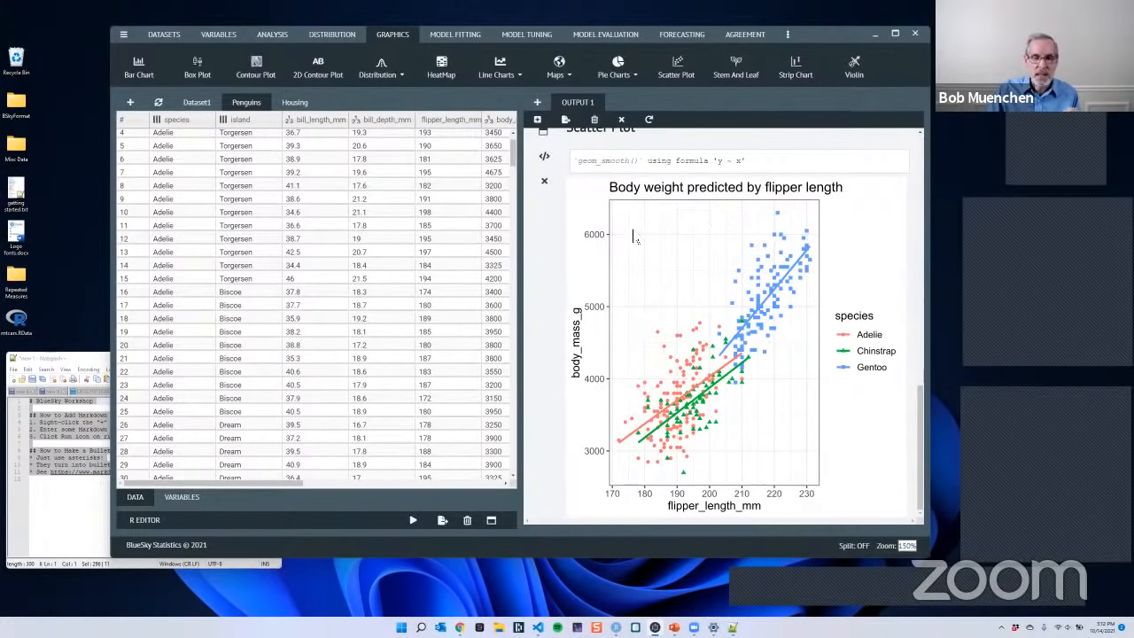
- Reopen the scatter plot's settings from its output and remove species from both the color and the shape
scroll(634, 237, up, 2)
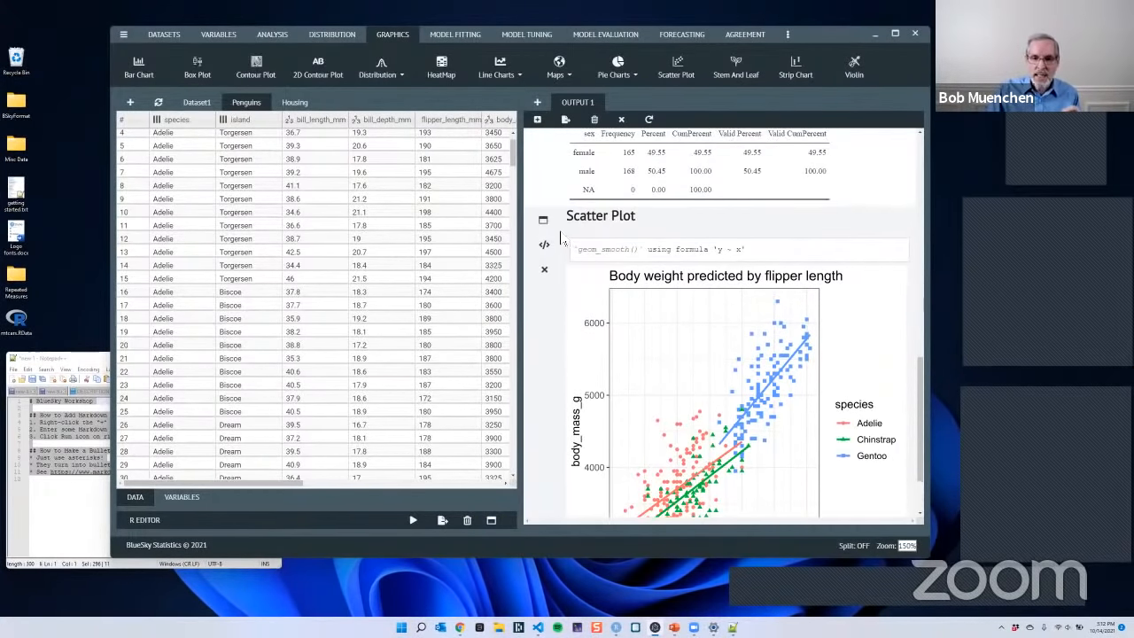
scroll(716, 294, up, 6)
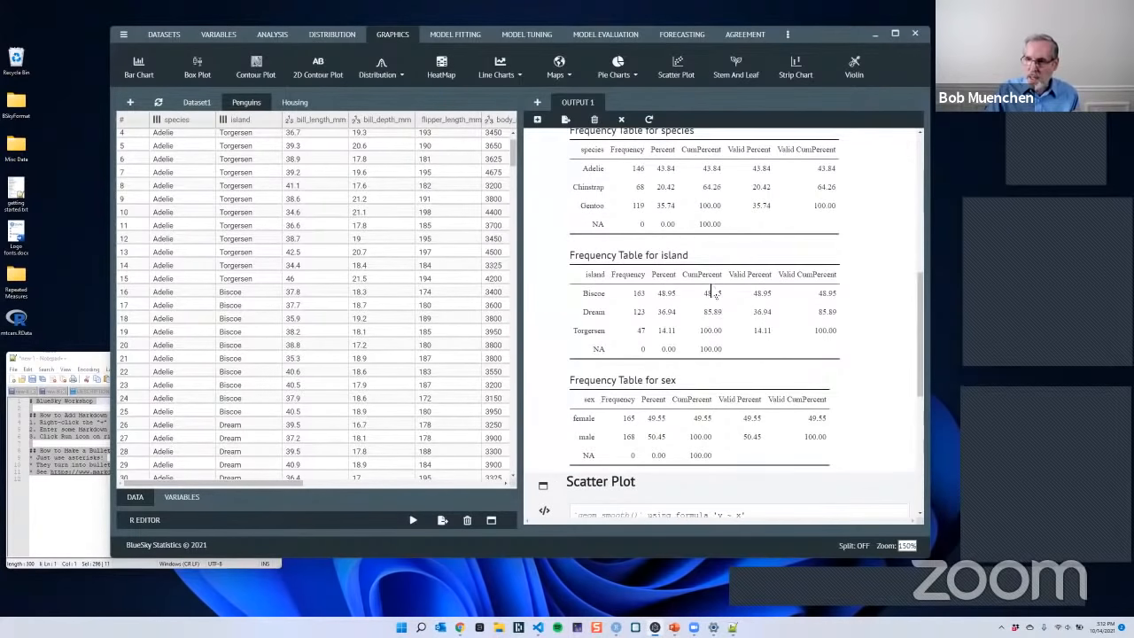
scroll(794, 266, up, 10)
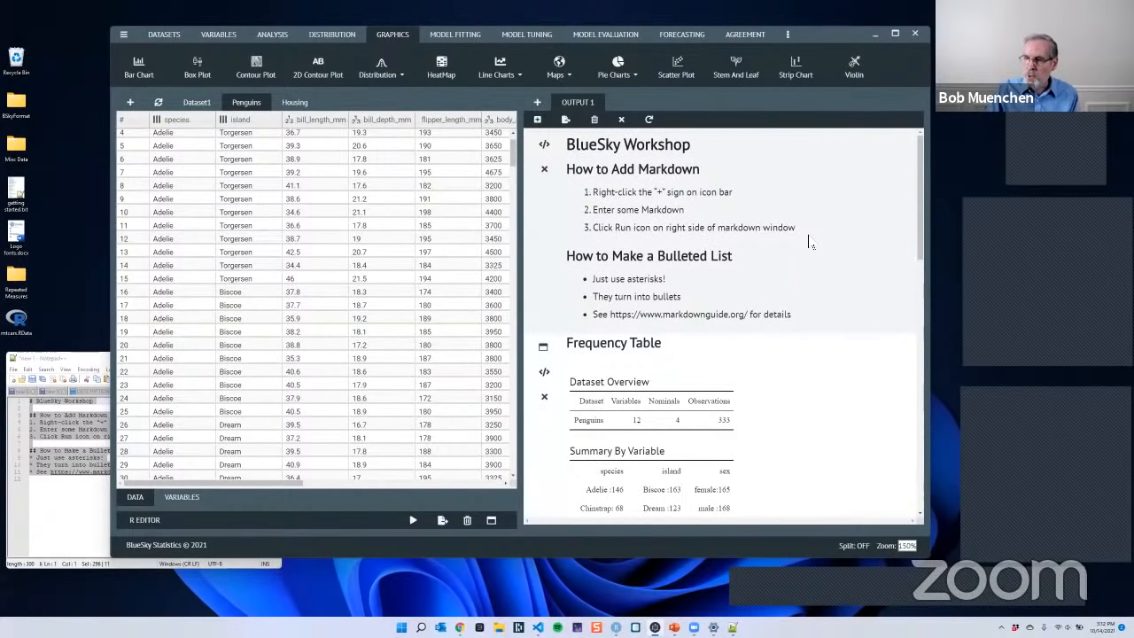
scroll(809, 246, down, 10)
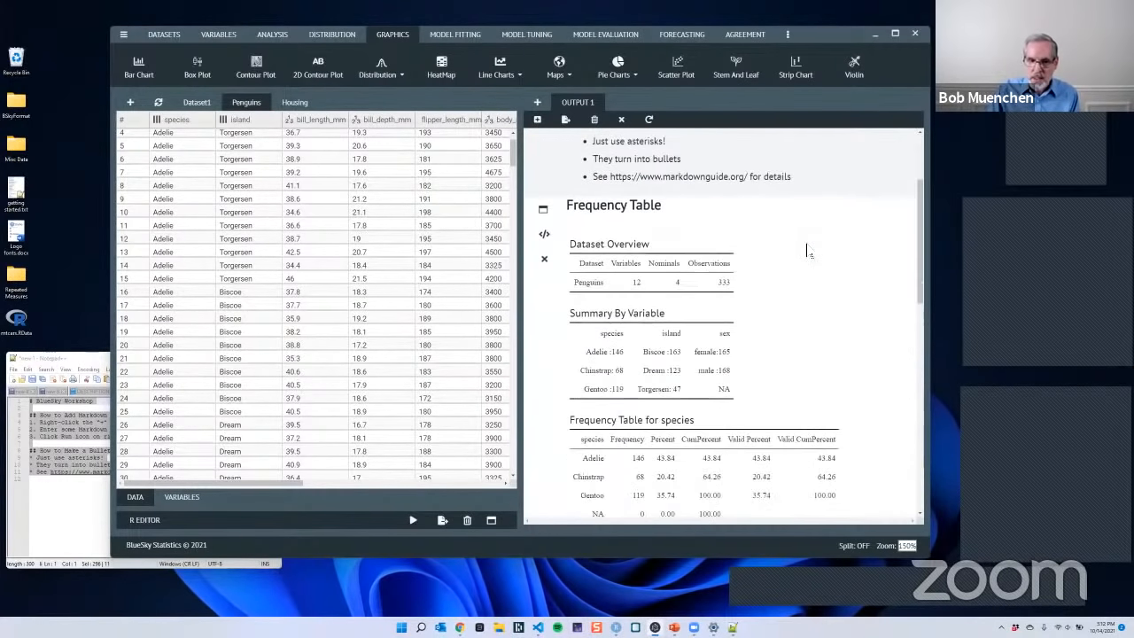
scroll(802, 253, down, 5)
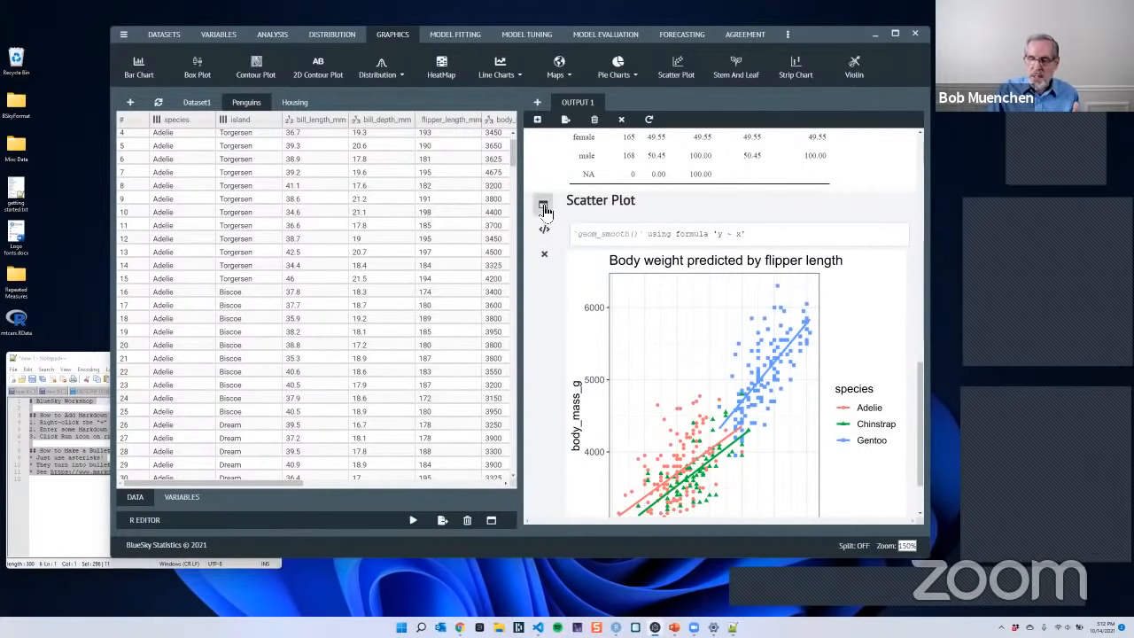
click(545, 206)
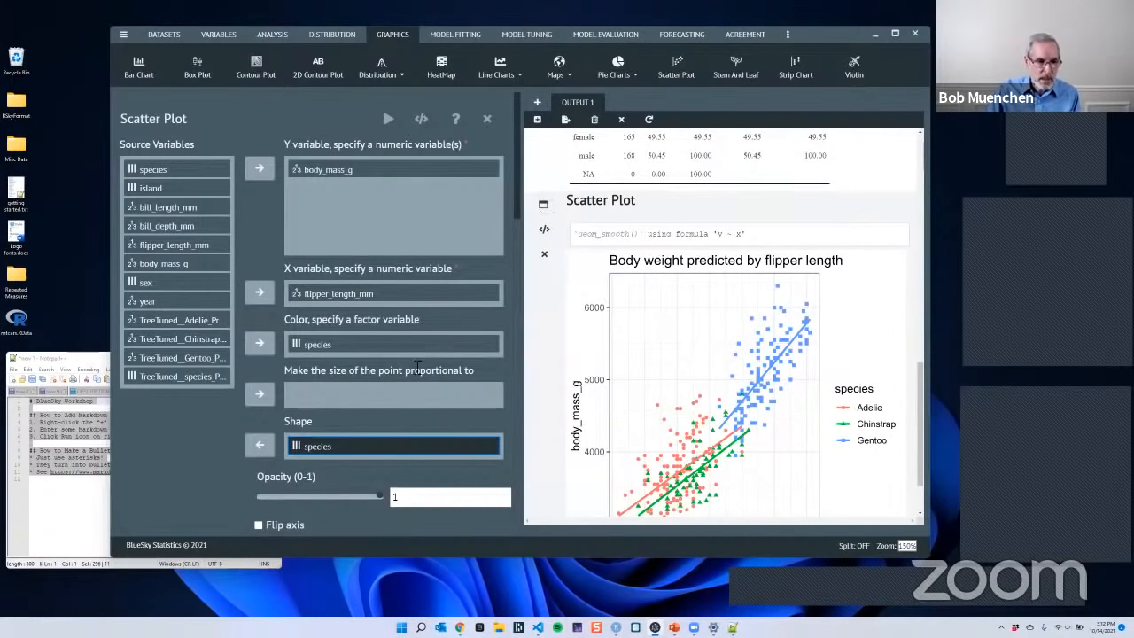
click(321, 348)
click(259, 344)
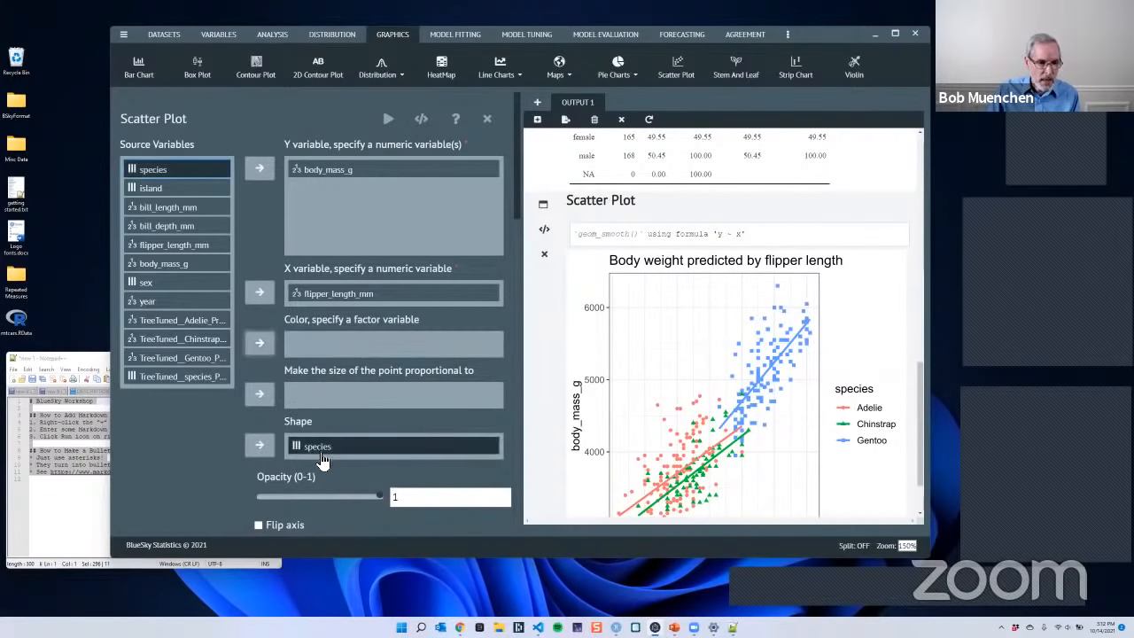
click(261, 447)
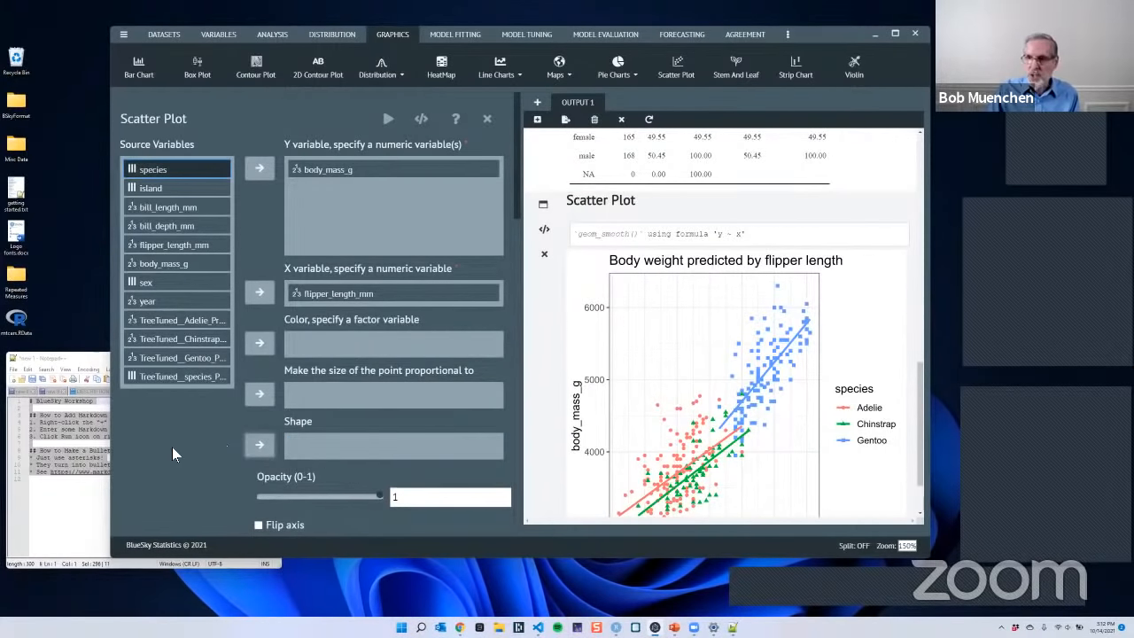
- Facet the scatter plot with sex as the facet row and species as the facet column, and run it
scroll(424, 420, down, 5)
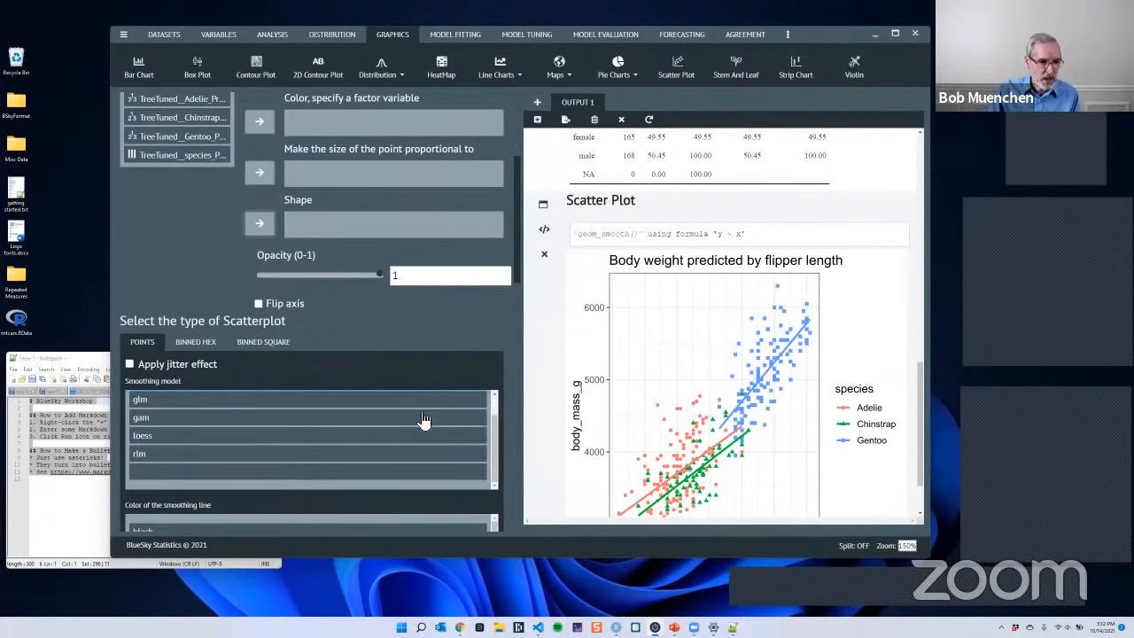
scroll(416, 498, down, 10)
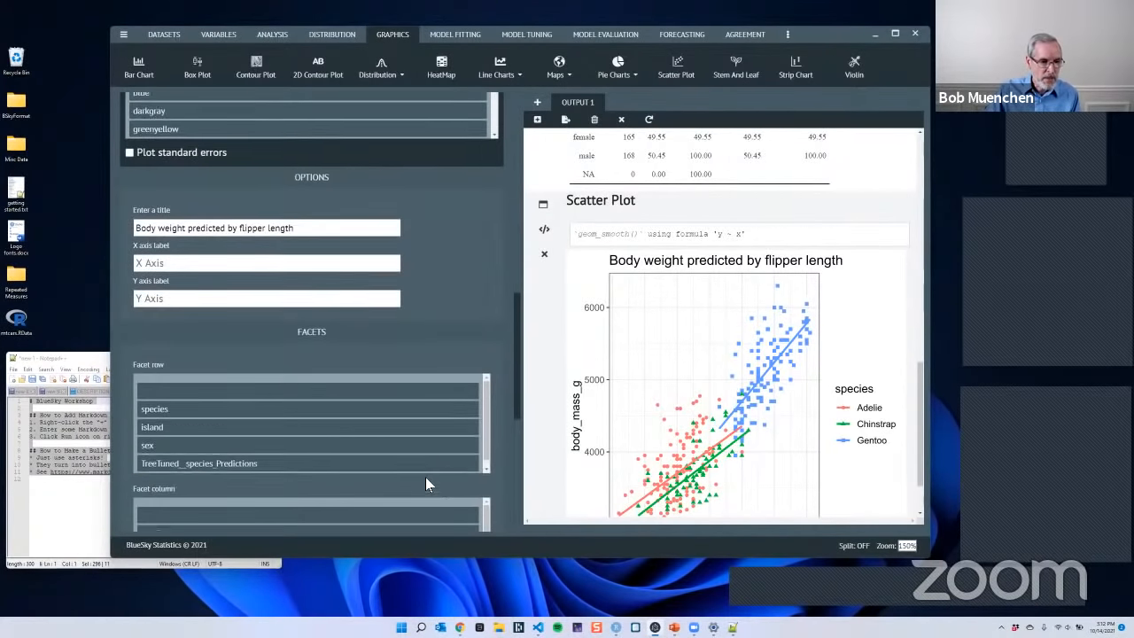
scroll(425, 477, down, 2)
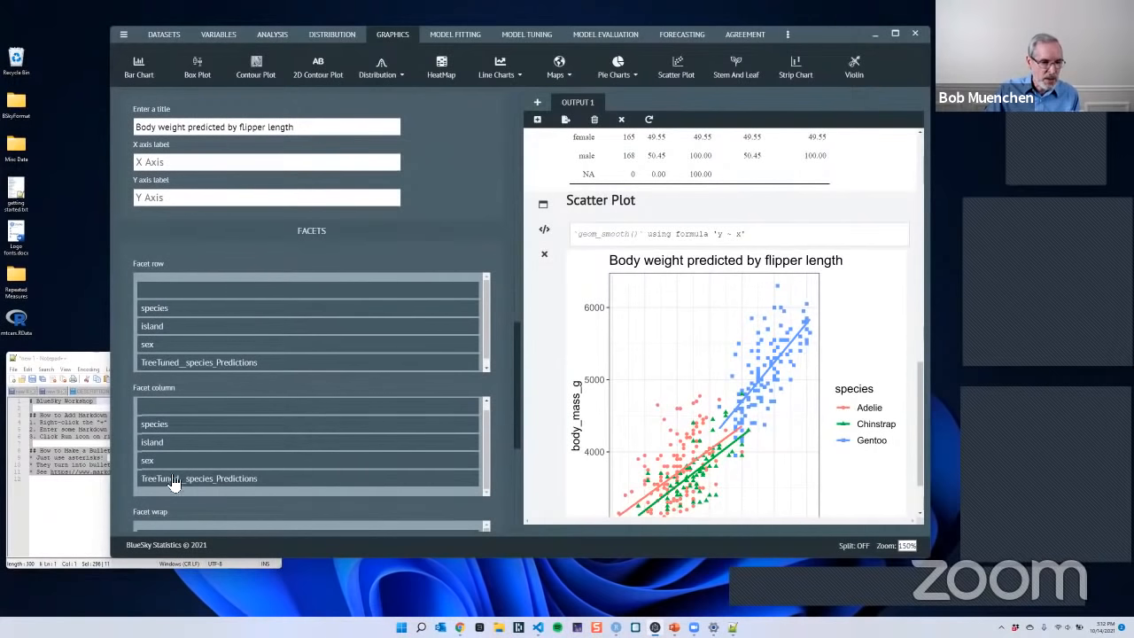
click(157, 351)
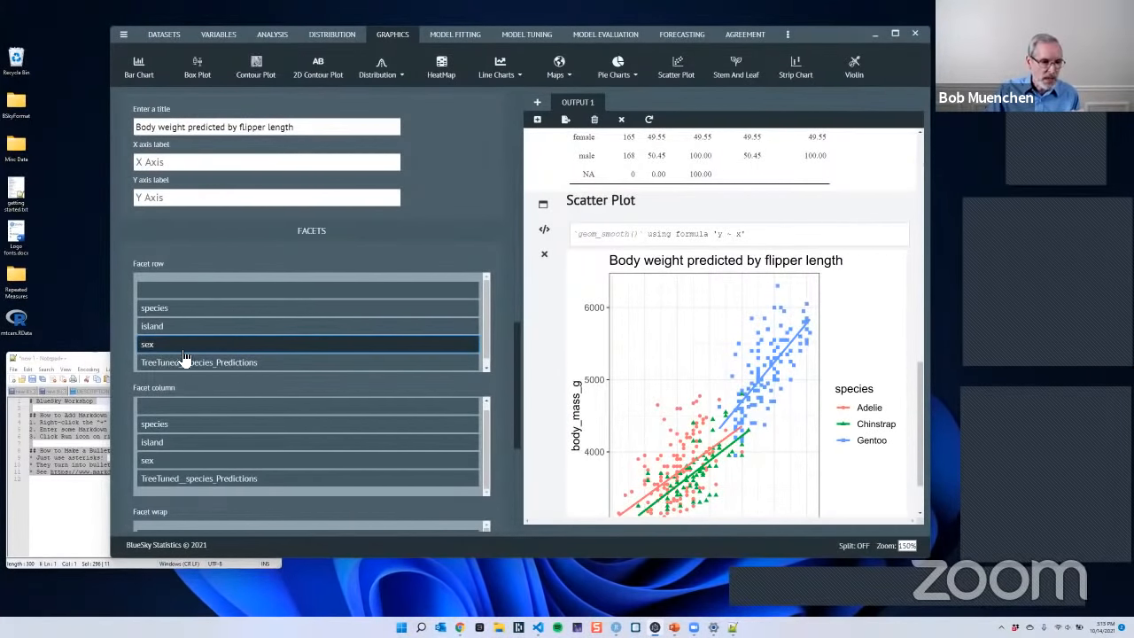
click(160, 427)
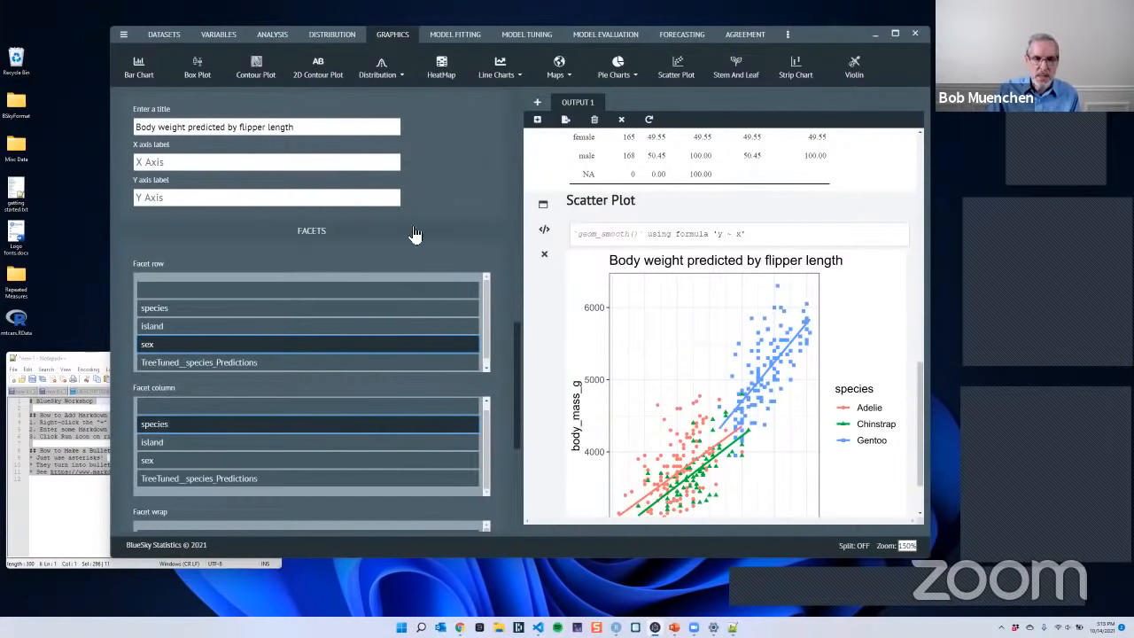
scroll(466, 238, up, 10)
scroll(466, 238, up, 5)
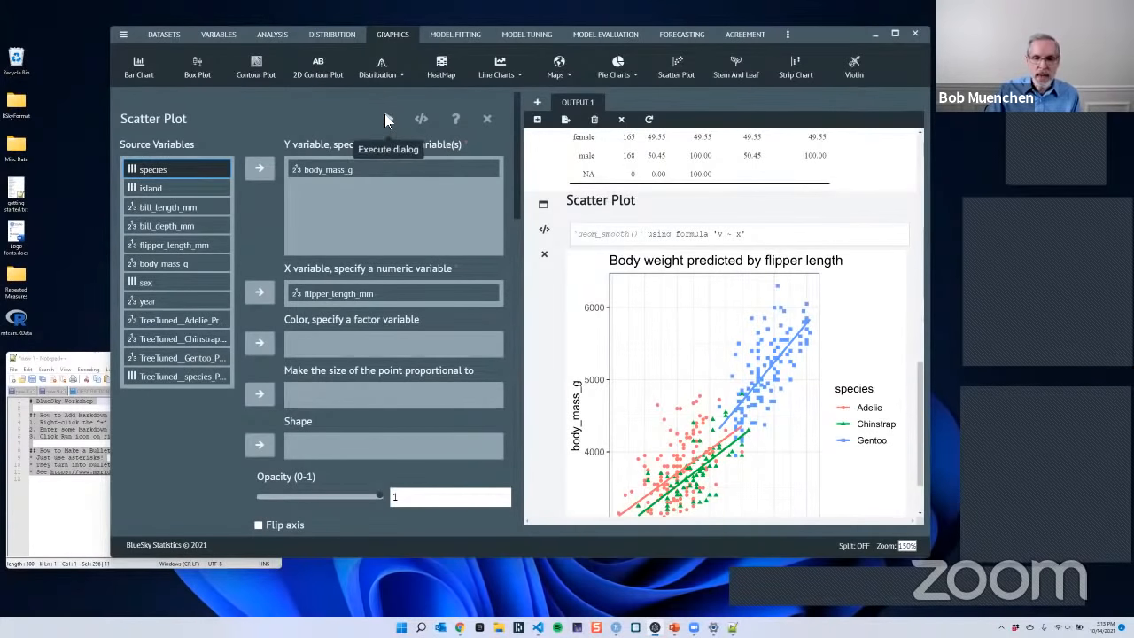
click(387, 119)
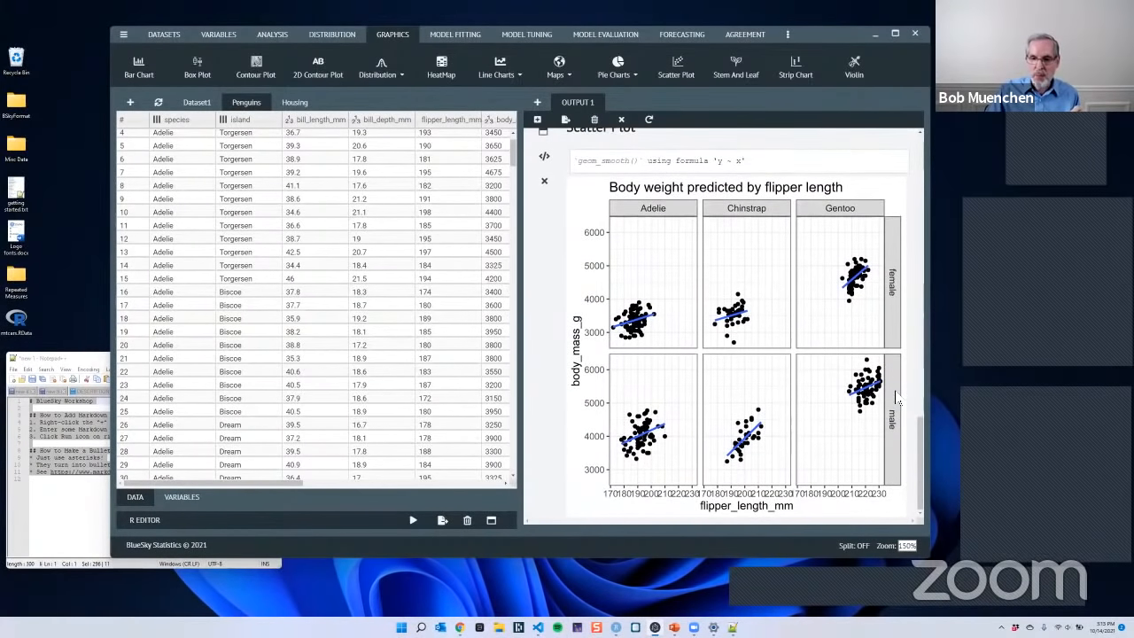
- Show the faceted scatter plot's R code and examine its require(ggplot2) line, aes mapping and geom_smooth layer
scroll(850, 380, up, 5)
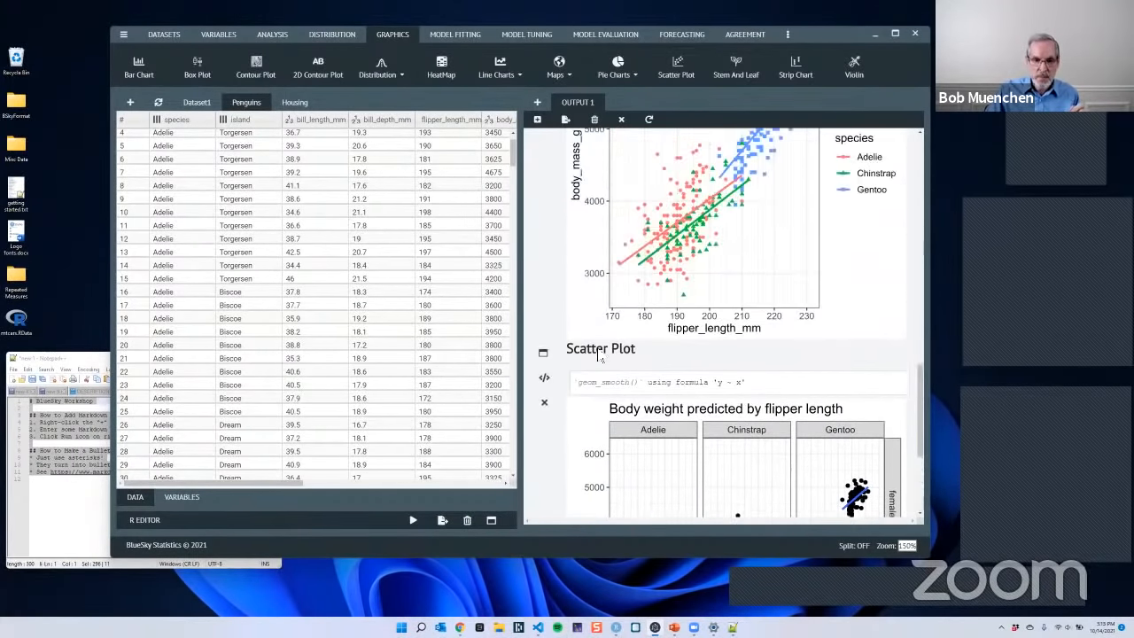
click(544, 378)
scroll(822, 368, down, 5)
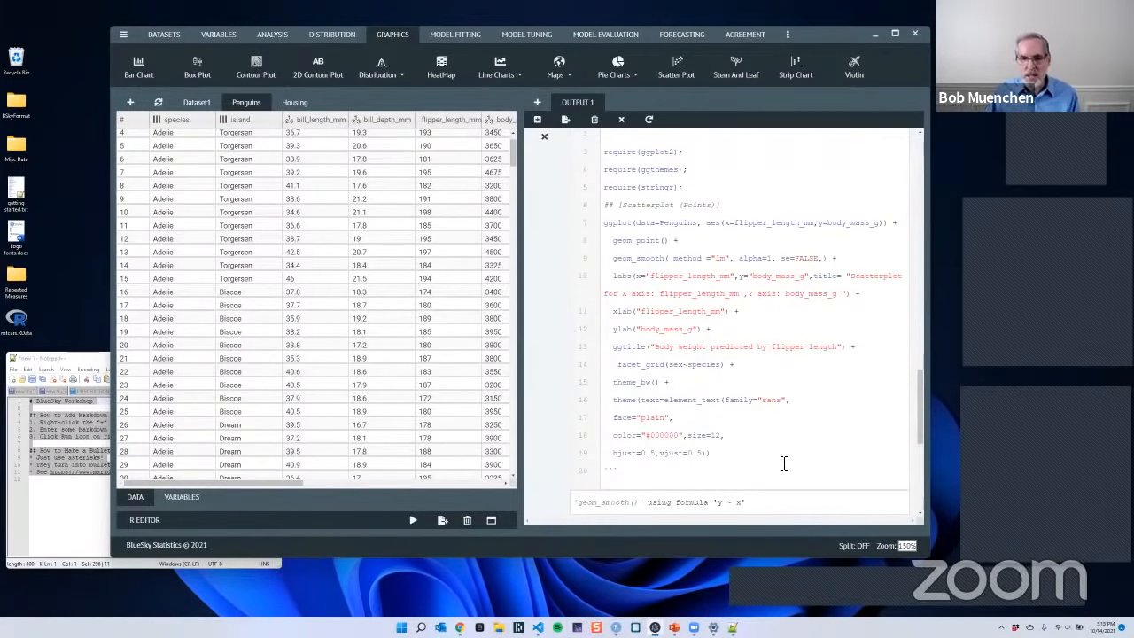
drag(683, 151, 604, 157)
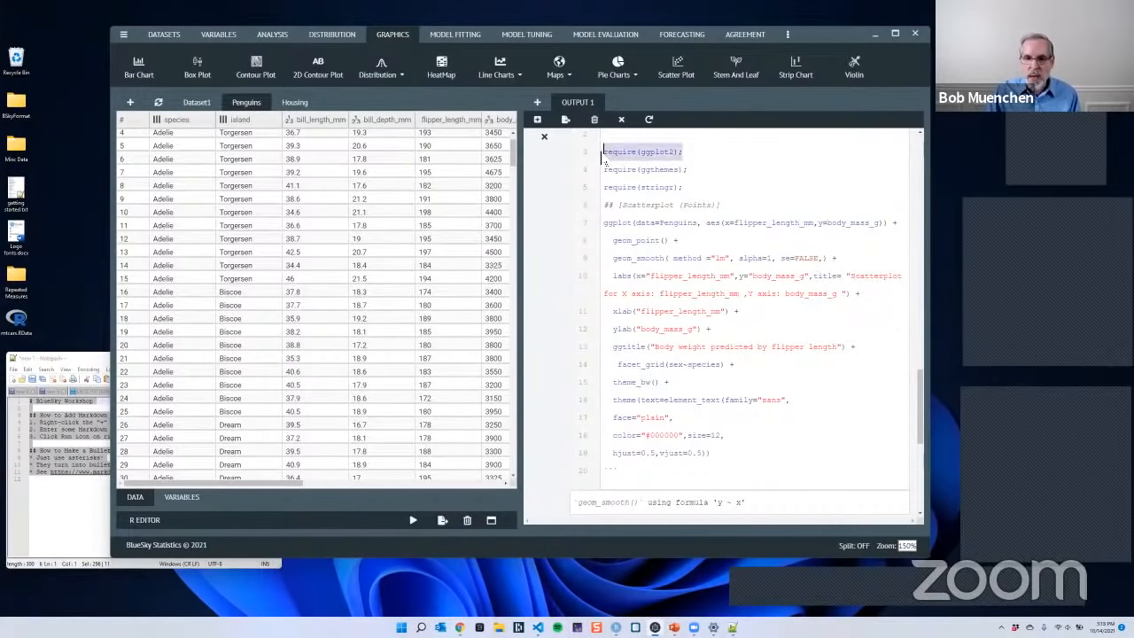
click(724, 158)
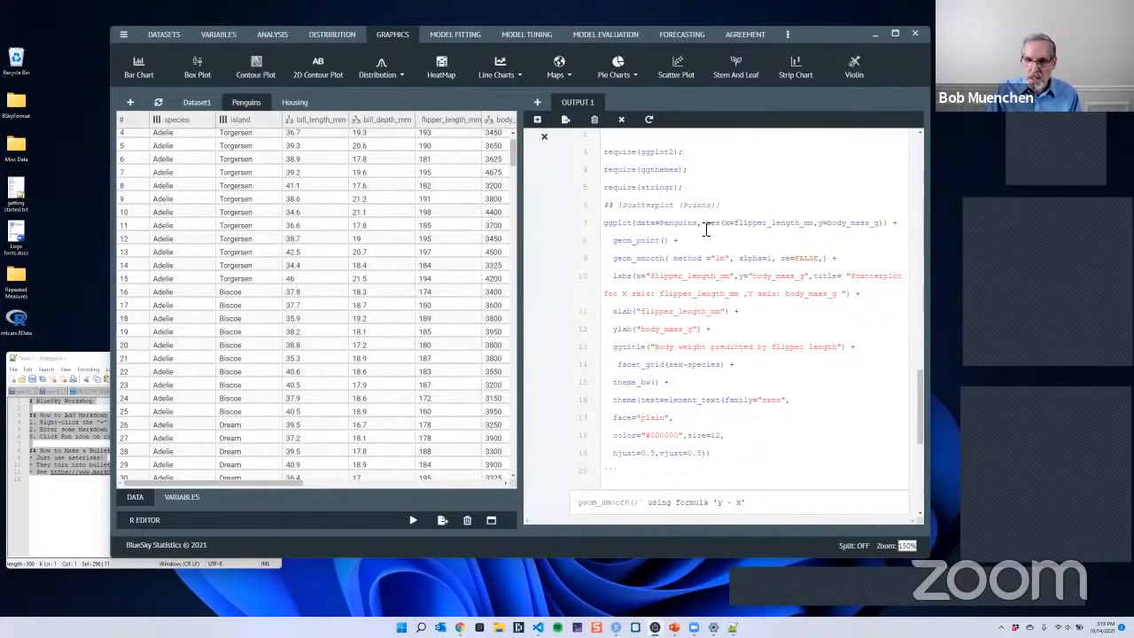
drag(708, 229, 886, 227)
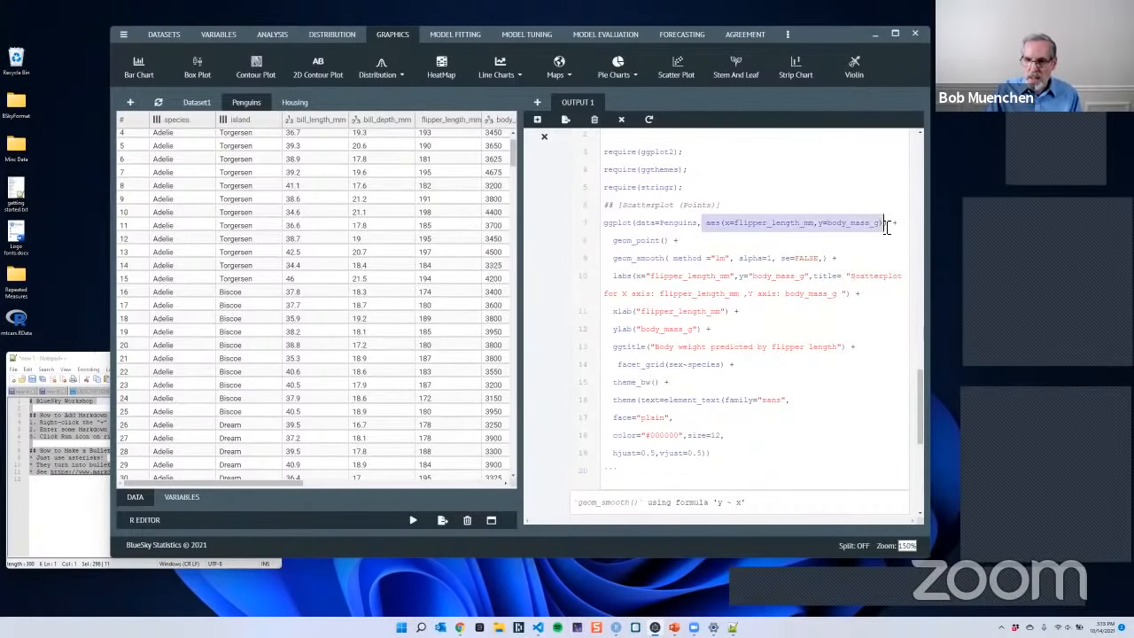
click(857, 260)
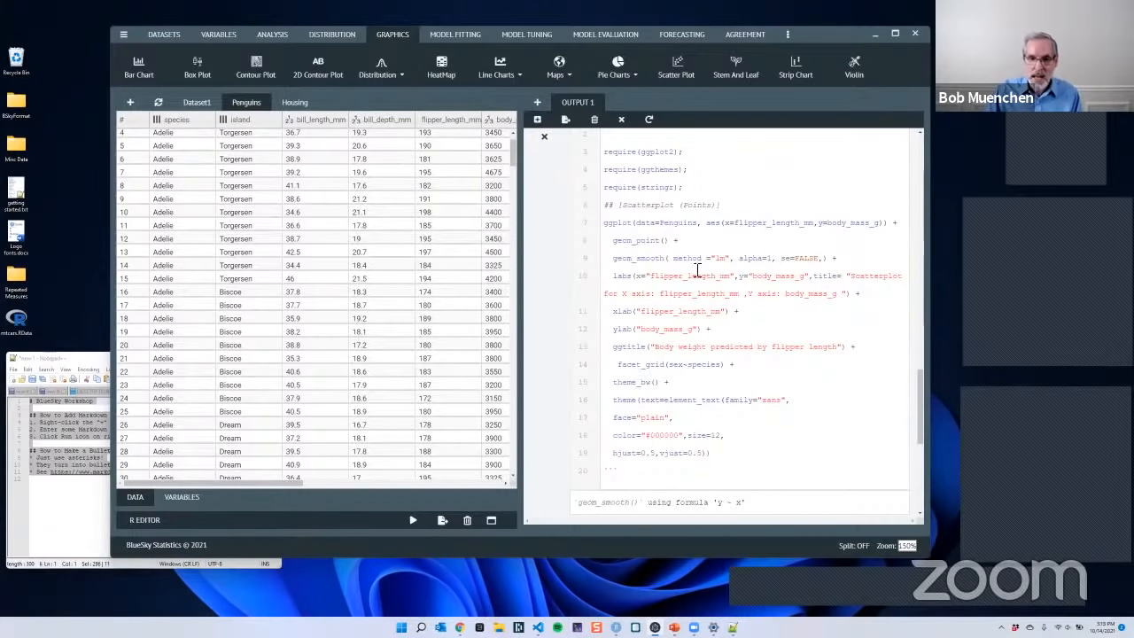
drag(615, 258, 665, 261)
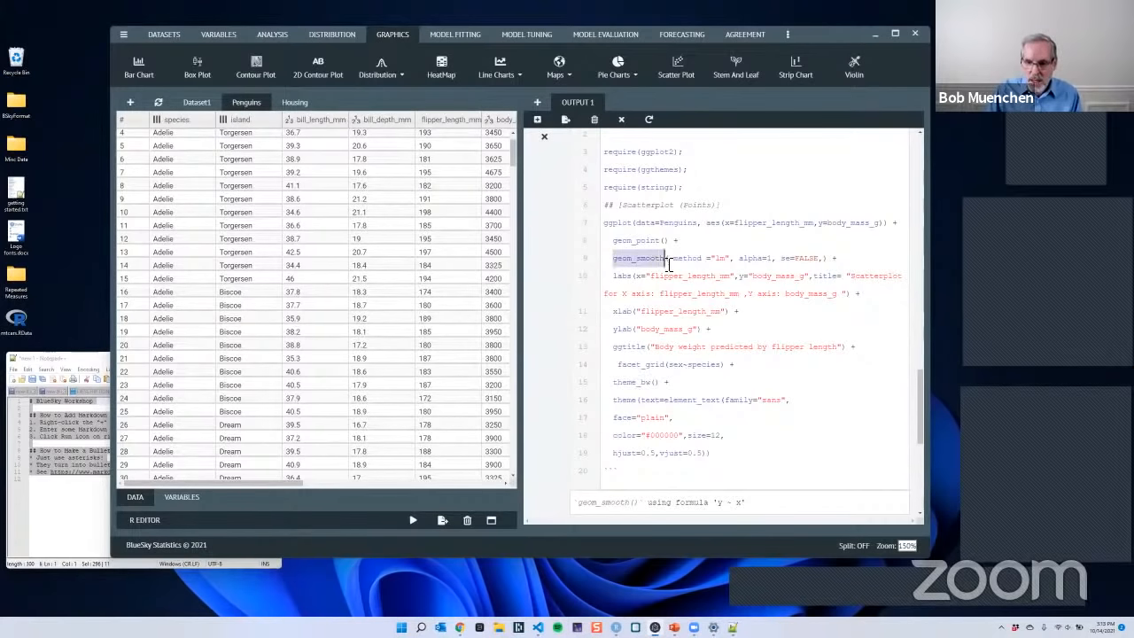
click(802, 333)
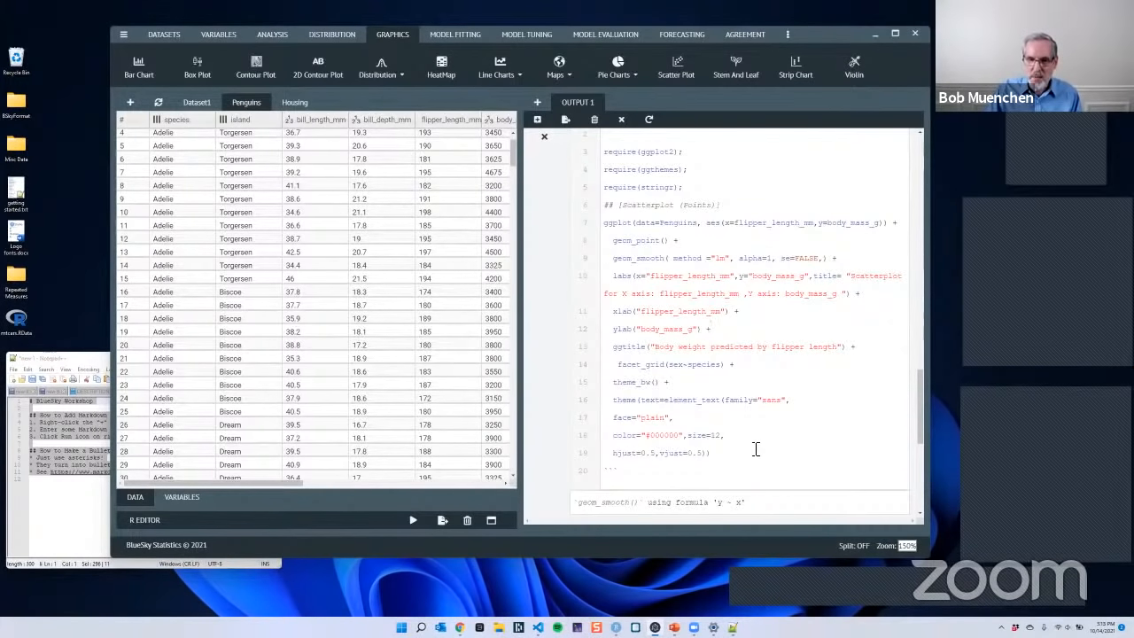
- Copy the code from require(ggplot2) through the theme call, replace the untitled RStudio script's contents with it, and run the whole script
drag(722, 459, 598, 156)
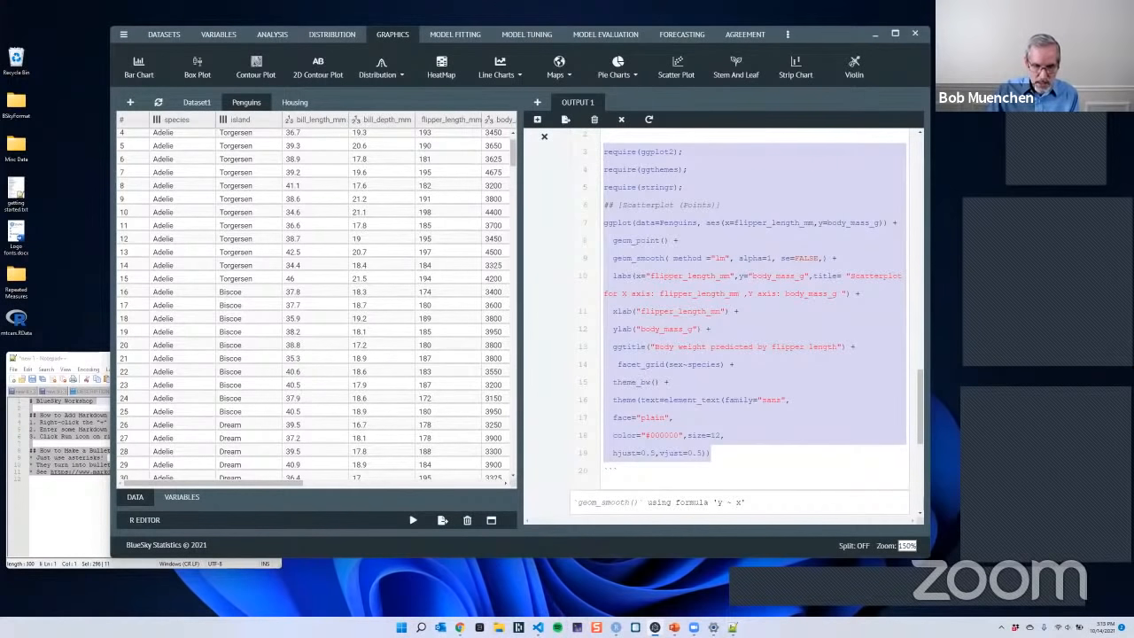
click(616, 627)
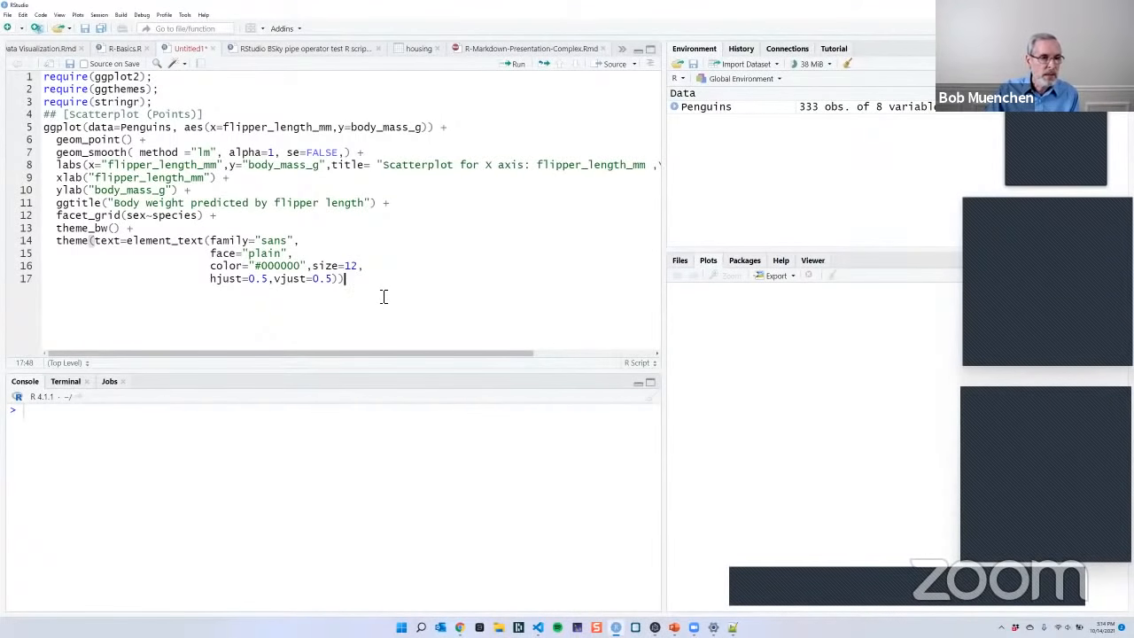
drag(384, 296, 40, 79)
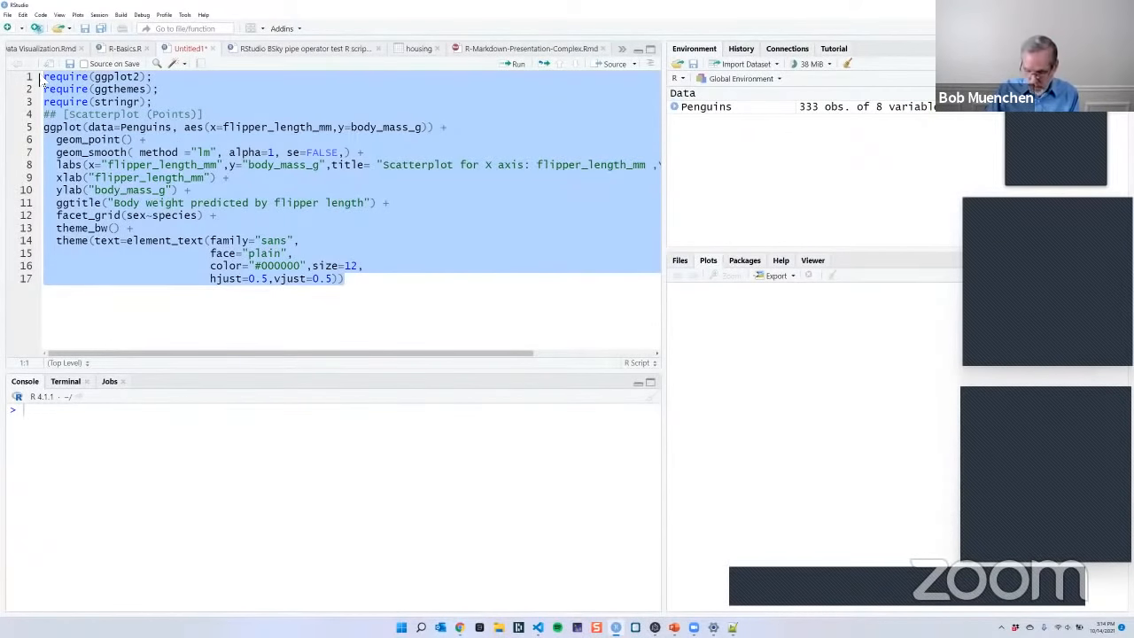
key(Delete)
key(ctrl+v)
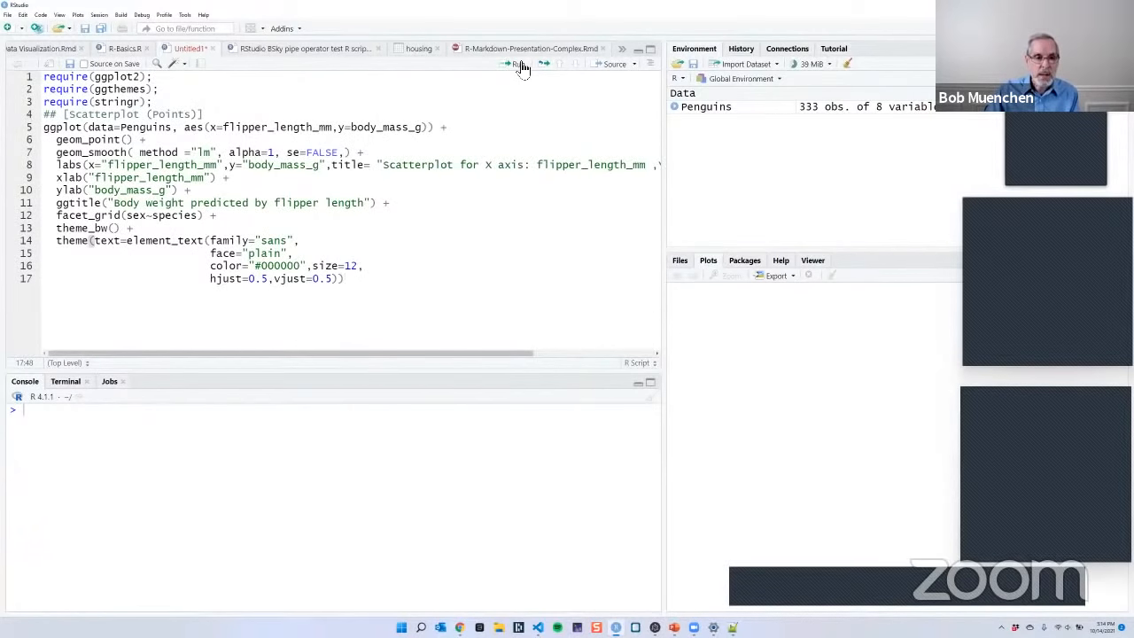
key(ctrl+a)
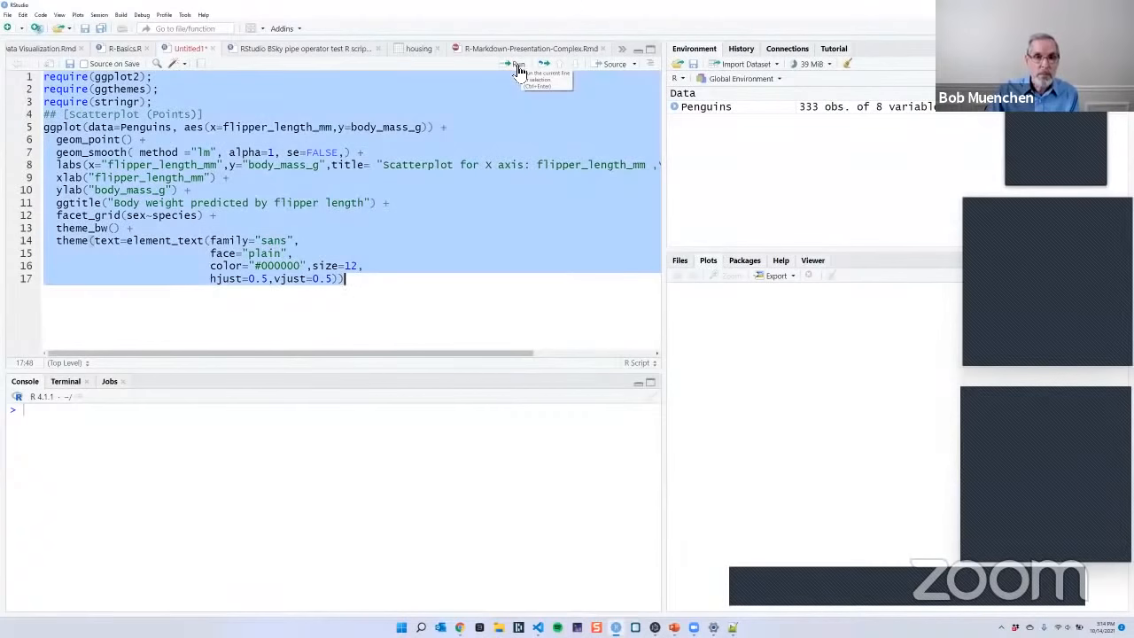
click(518, 64)
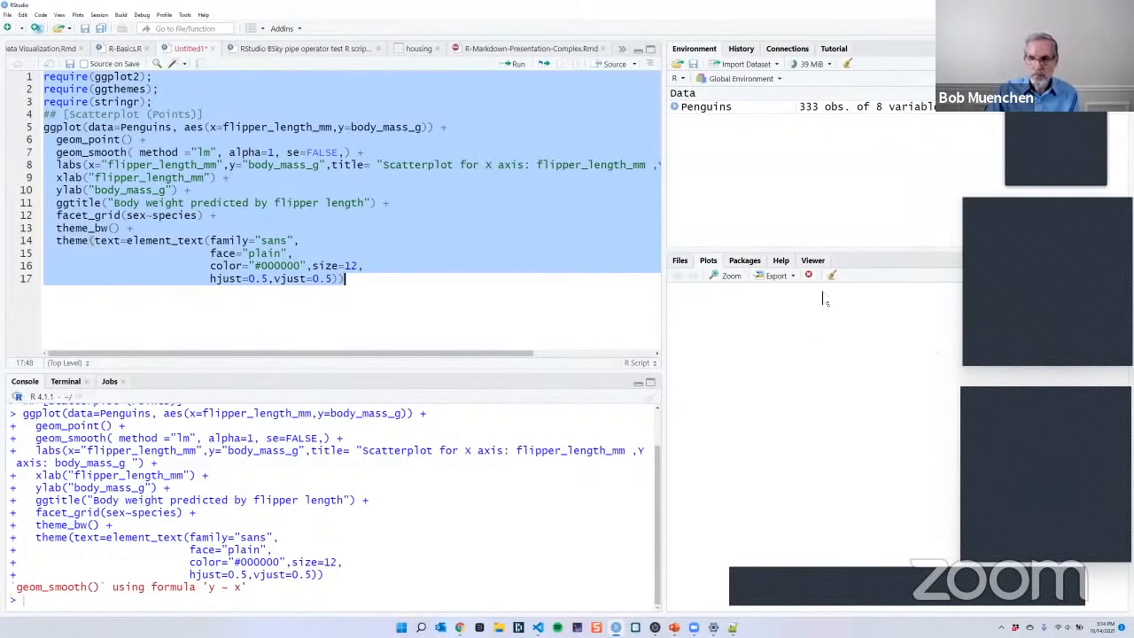
- Widen RStudio's plot area to enlarge the faceted scatter plot and switch back to BlueSky Statistics
drag(665, 315, 532, 296)
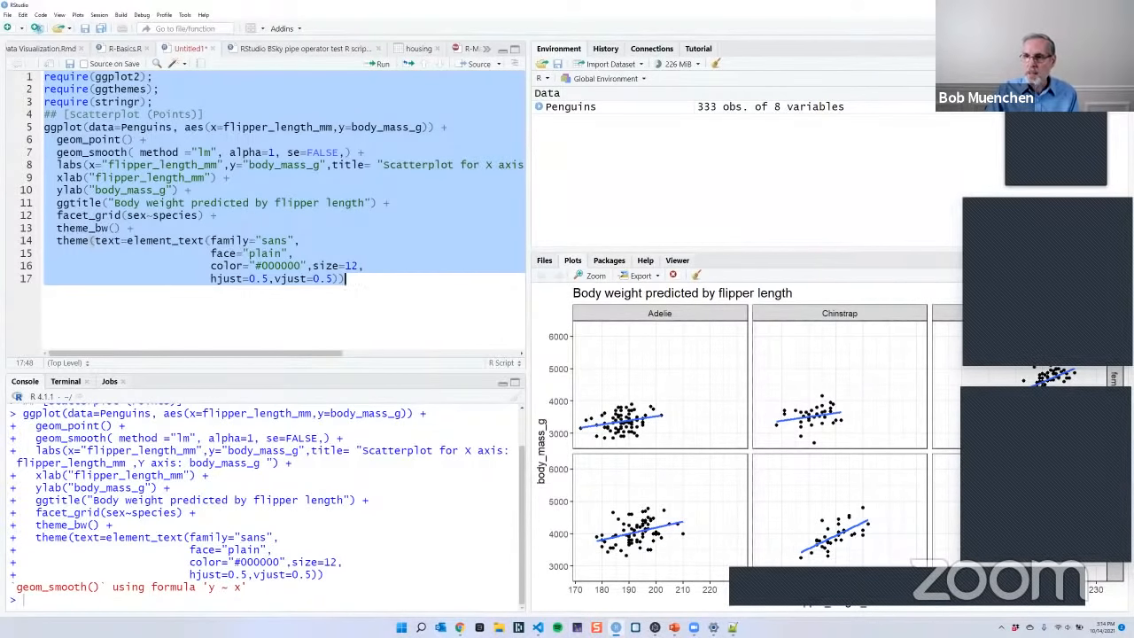
click(1083, 6)
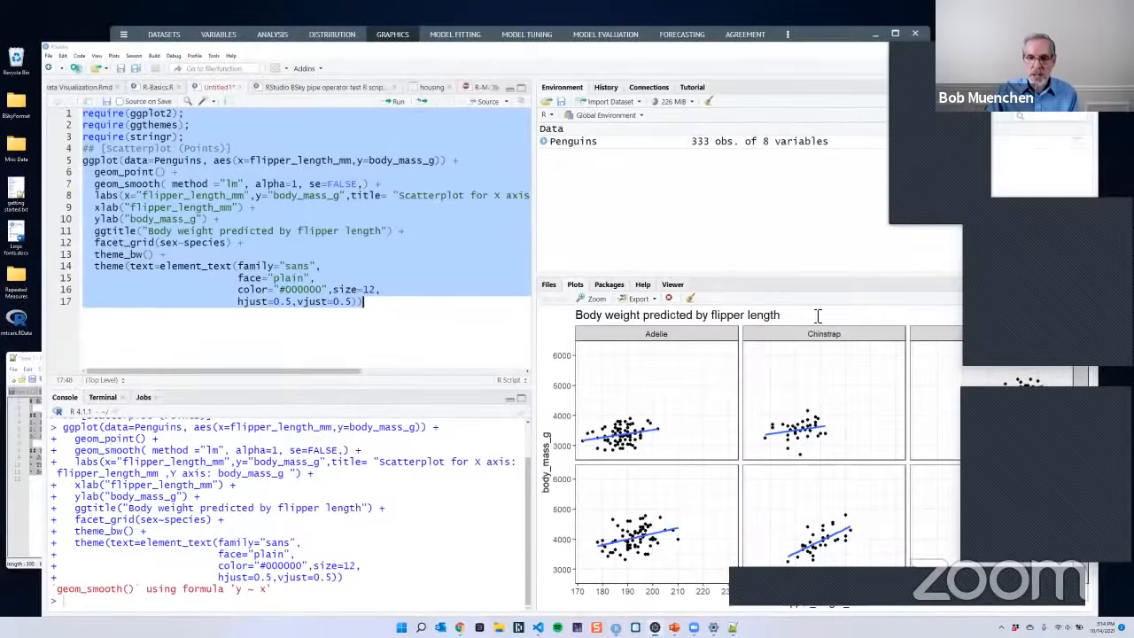
- Review the output from the frequency tables to the faceted scatter plot, and check the plot's image copy and download options
scroll(792, 355, down, 5)
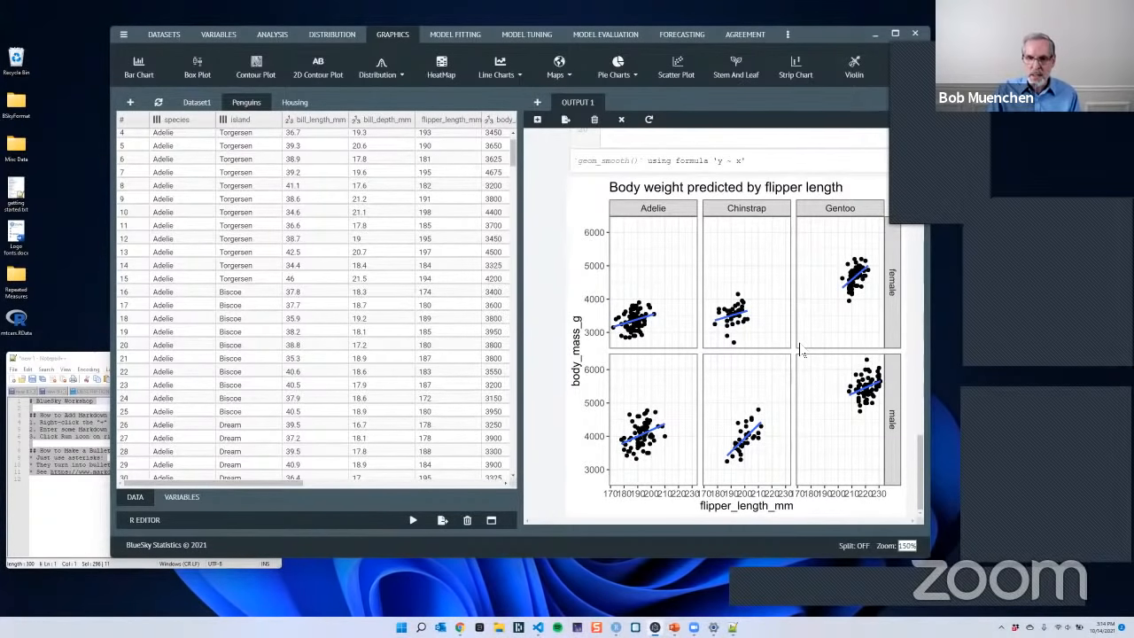
scroll(797, 346, up, 4)
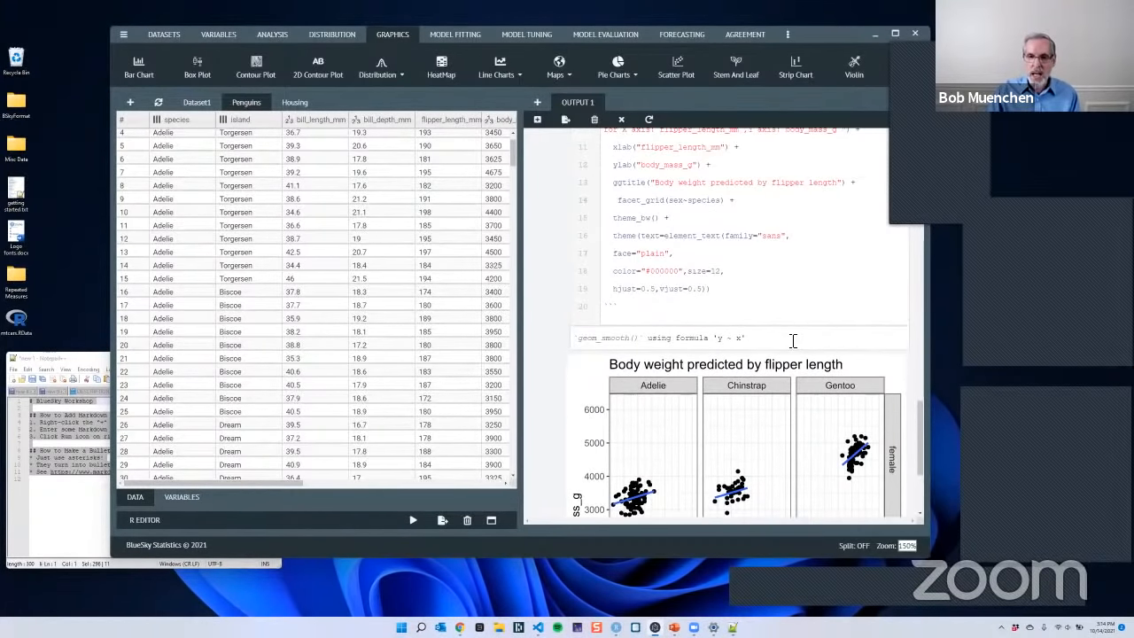
scroll(793, 341, up, 10)
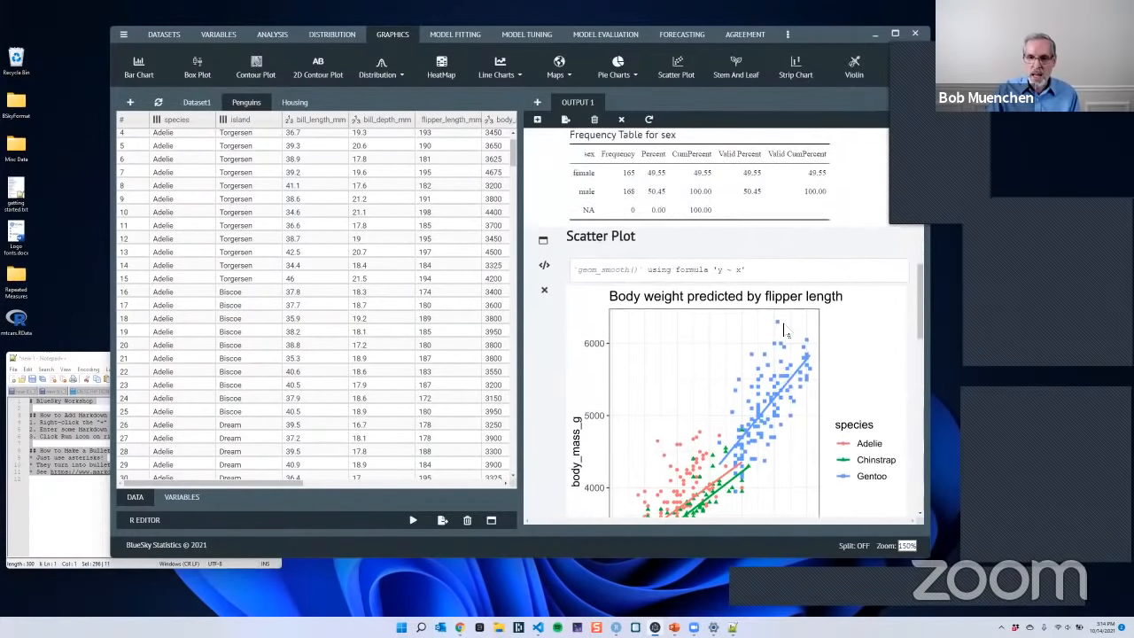
scroll(785, 330, up, 4)
scroll(722, 246, down, 1)
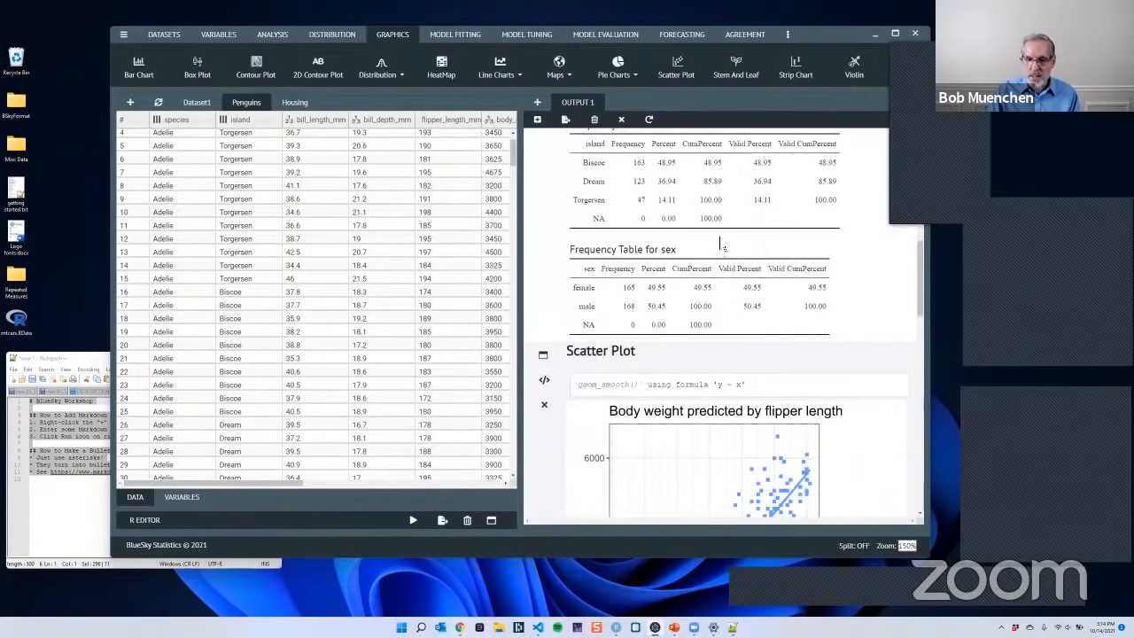
scroll(720, 244, down, 12)
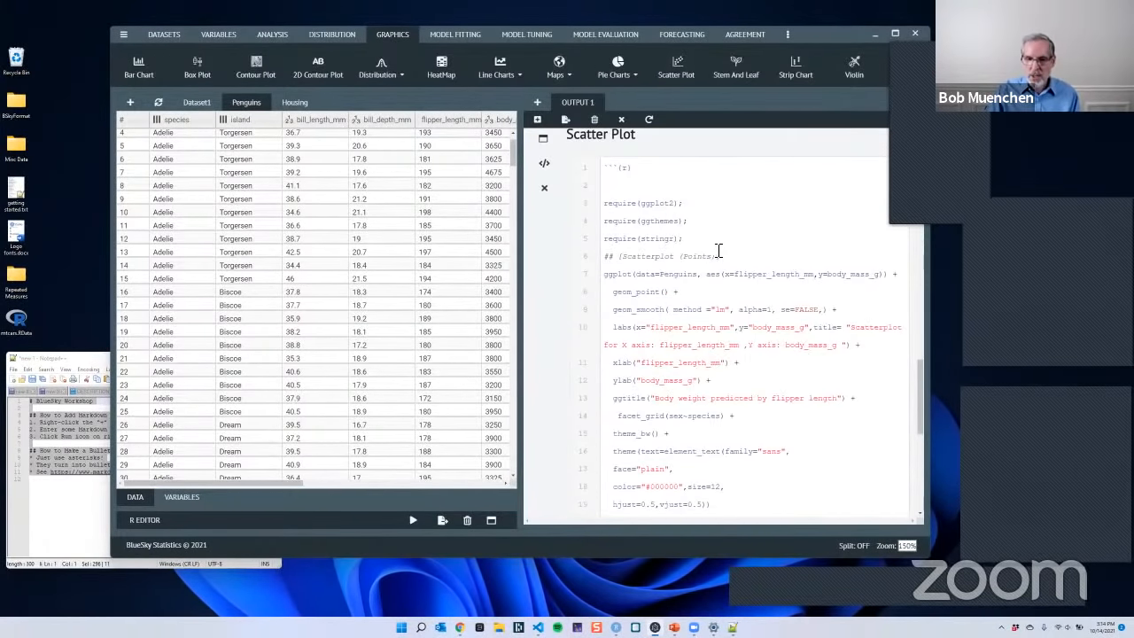
scroll(719, 251, down, 8)
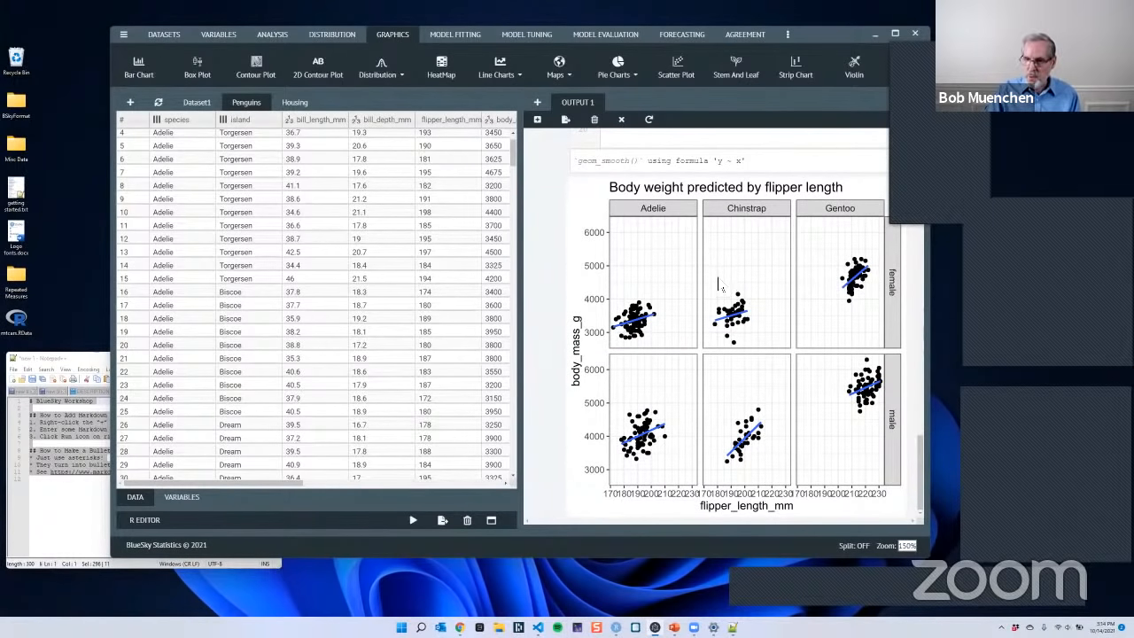
right_click(715, 260)
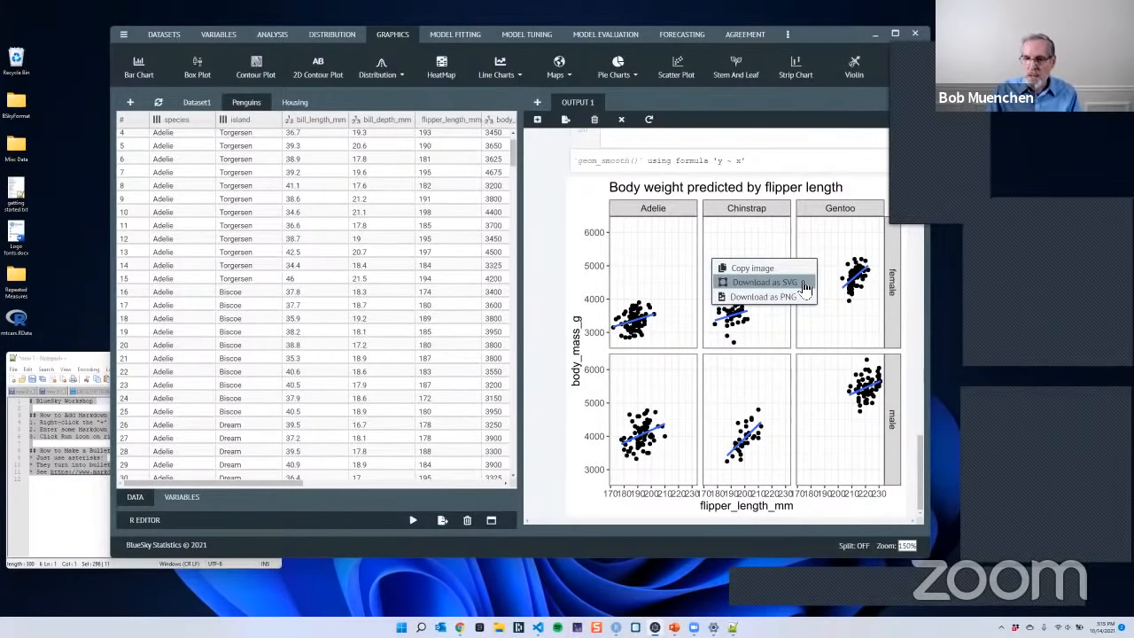
click(829, 329)
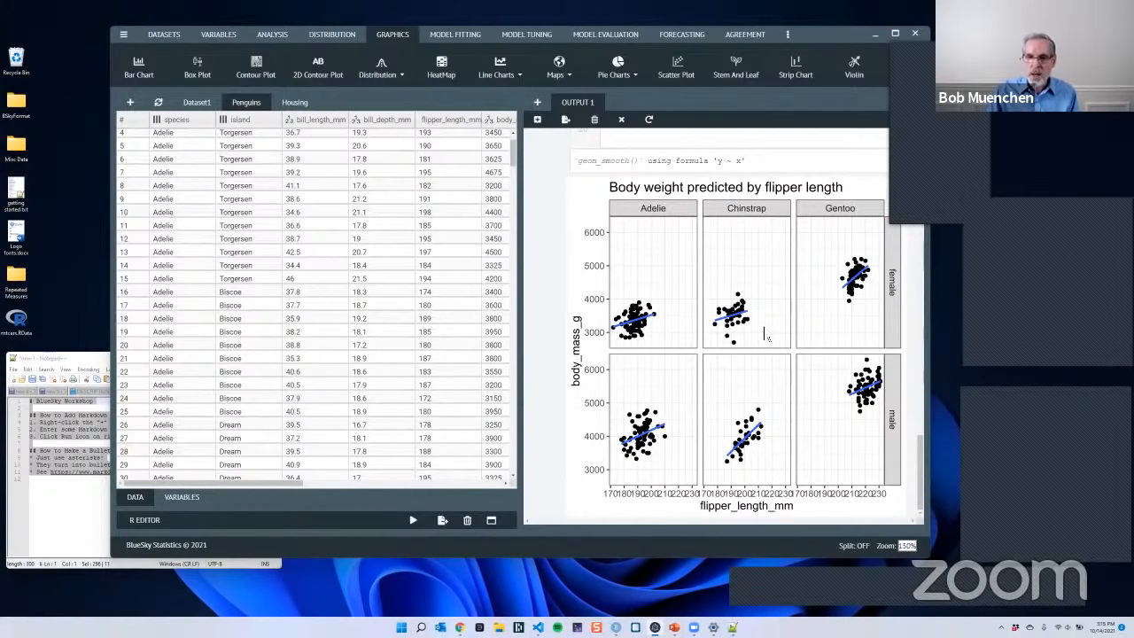
- Examine the file types offered for exporting the output, and leave without saving
scroll(770, 335, up, 5)
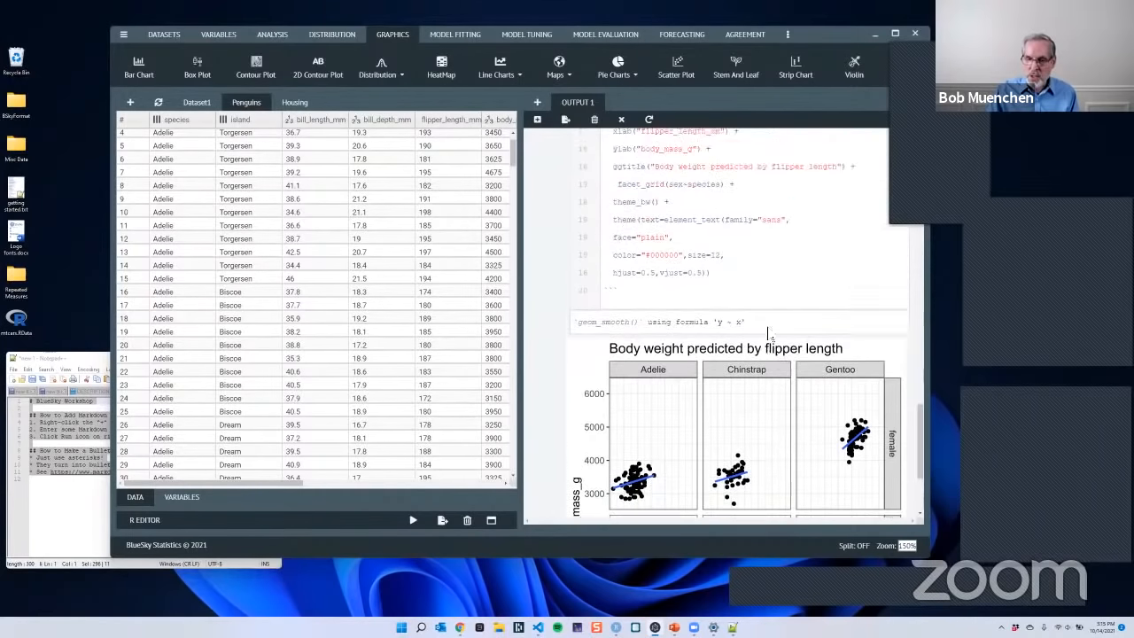
scroll(769, 332, up, 6)
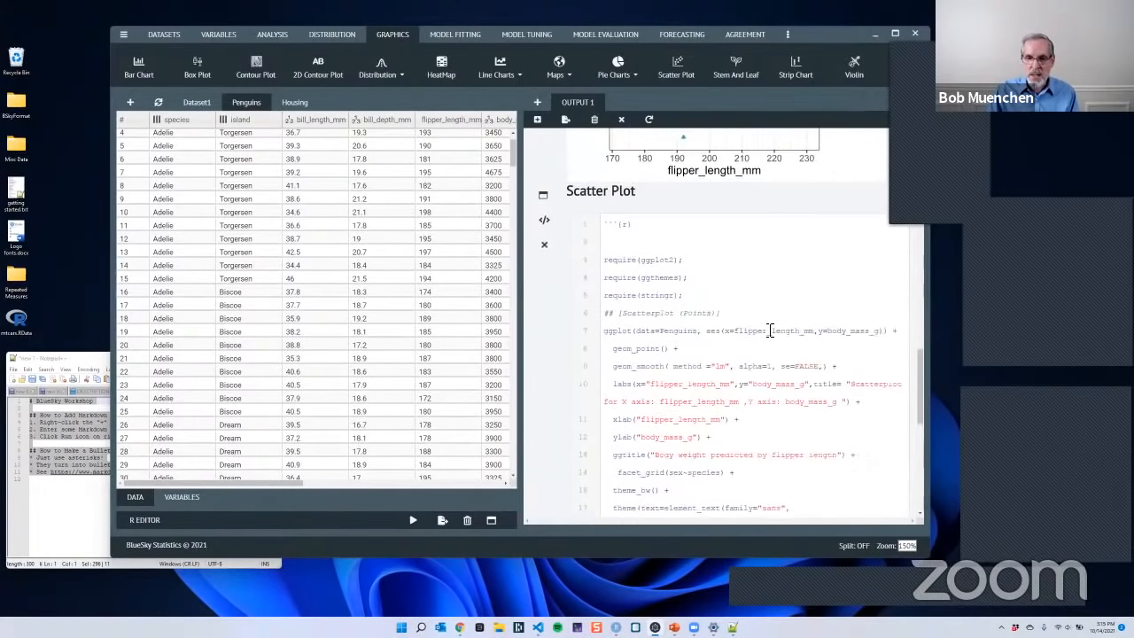
scroll(763, 334, up, 3)
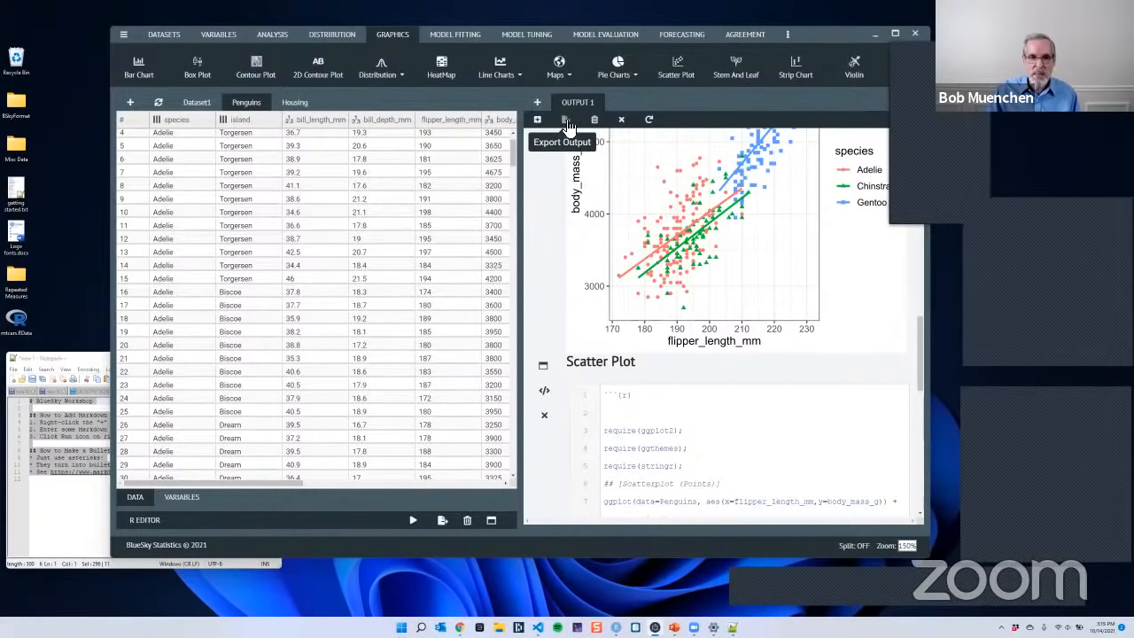
click(124, 37)
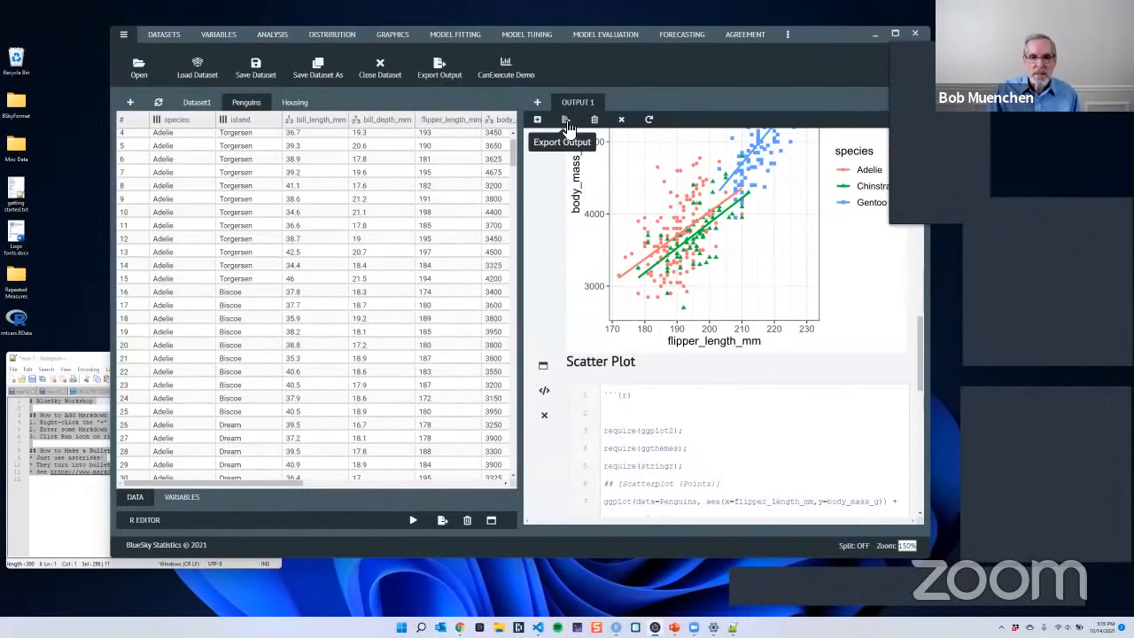
click(568, 125)
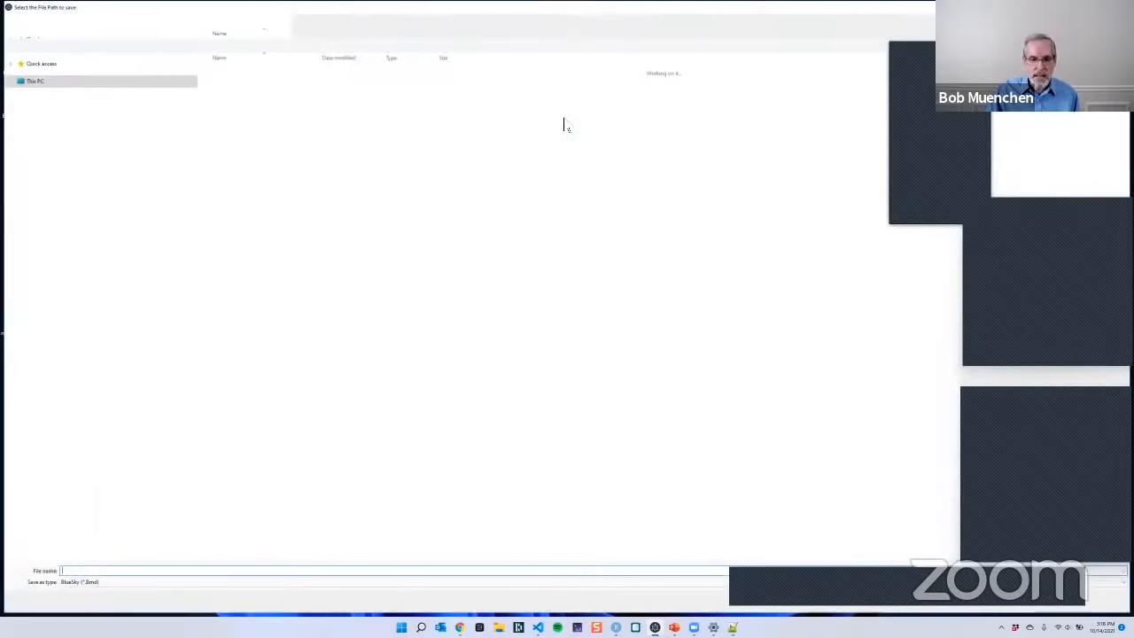
click(111, 585)
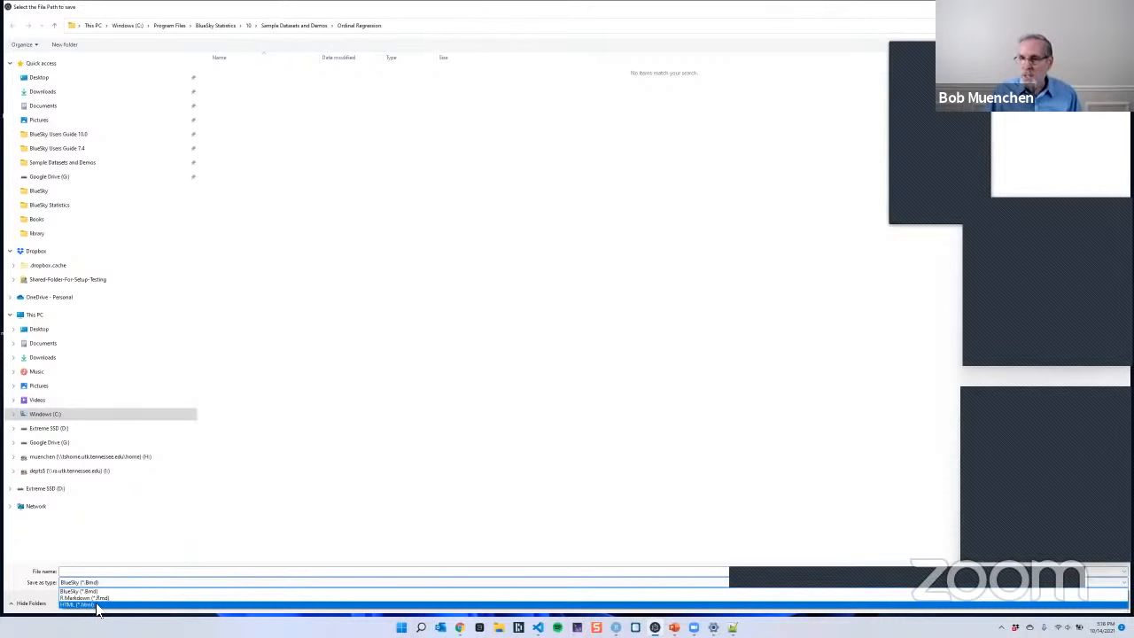
click(572, 361)
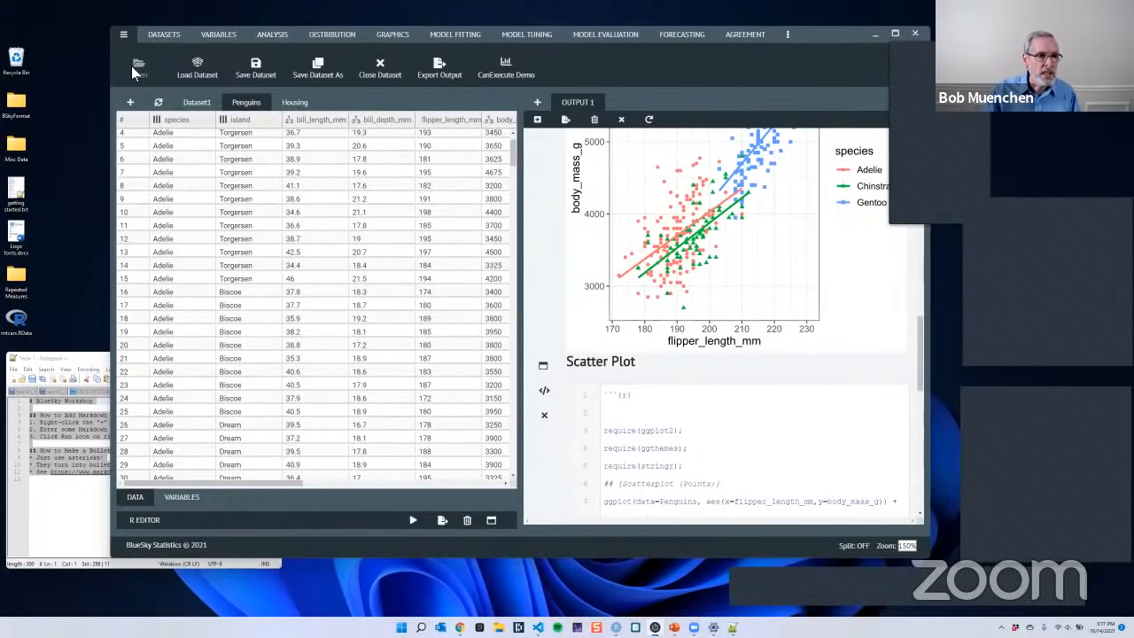
click(133, 65)
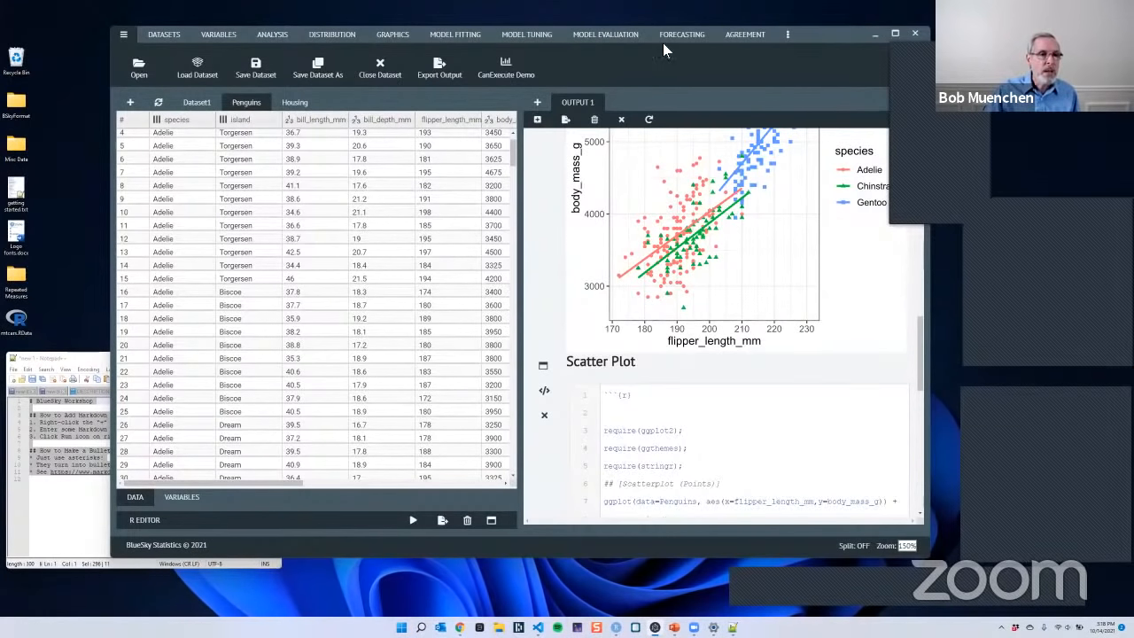
- Look through the commands offered for distribution, graphics, model fitting, model tuning and model evaluation
click(340, 41)
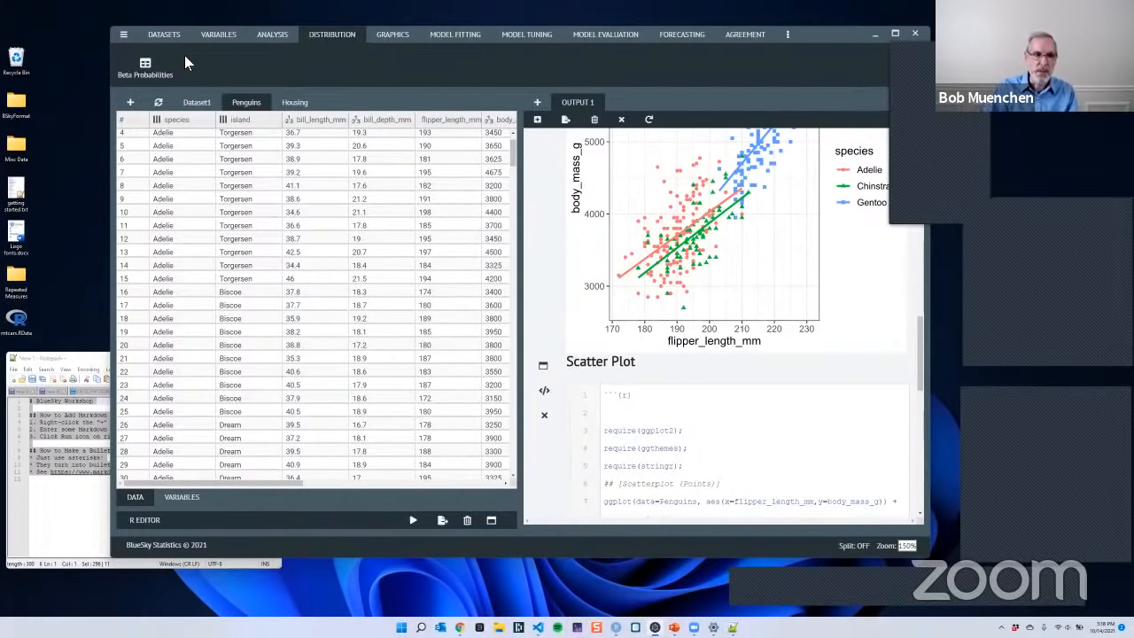
click(393, 37)
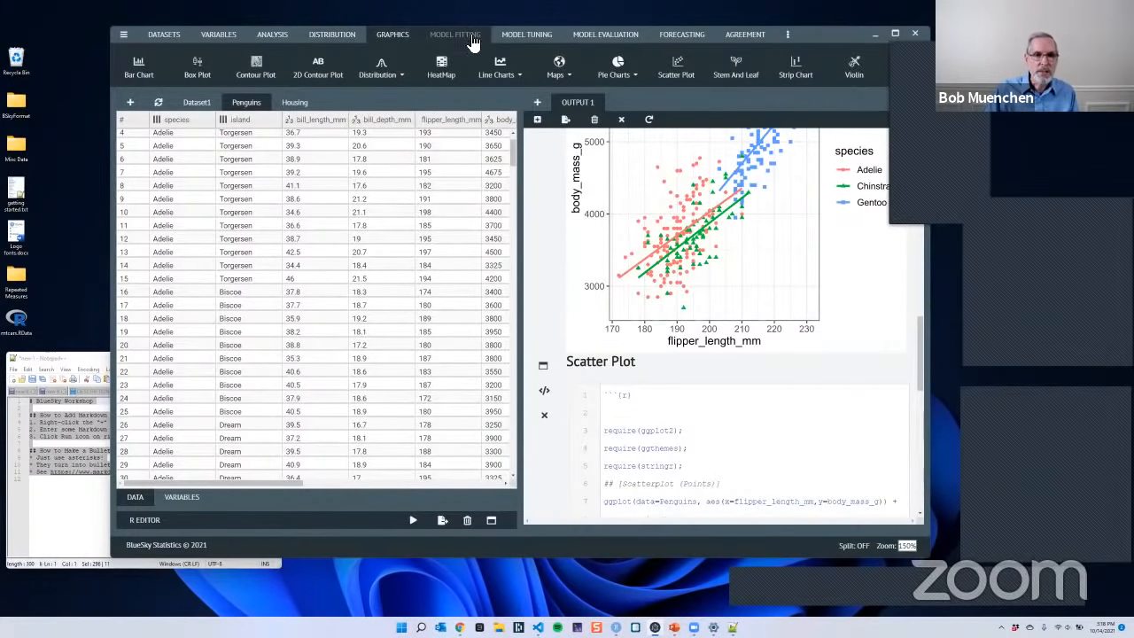
click(475, 40)
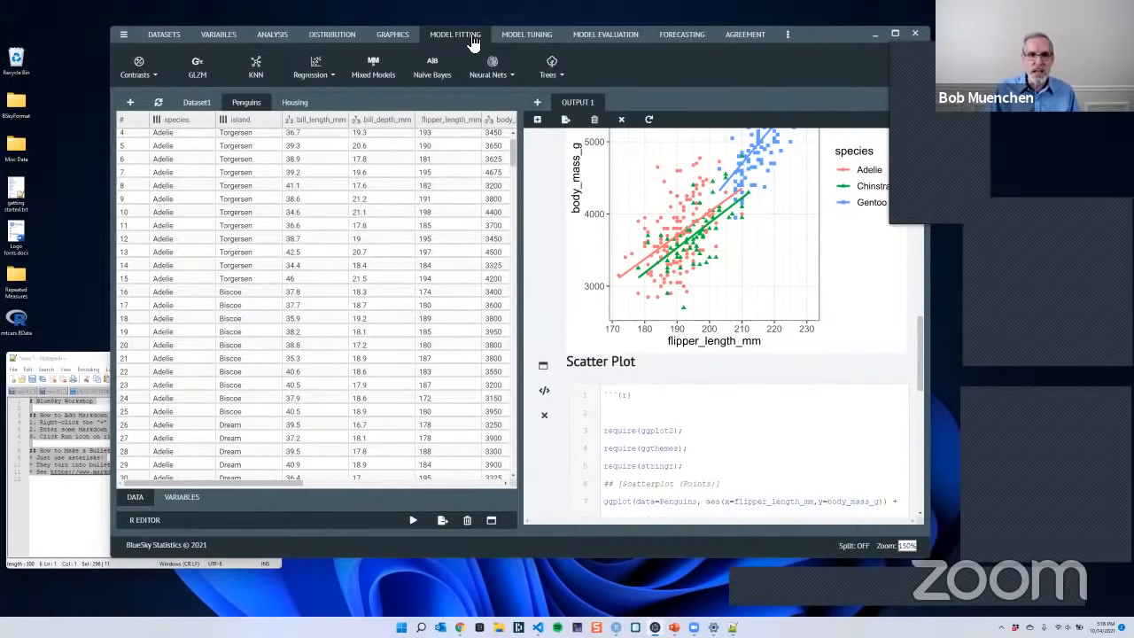
click(530, 35)
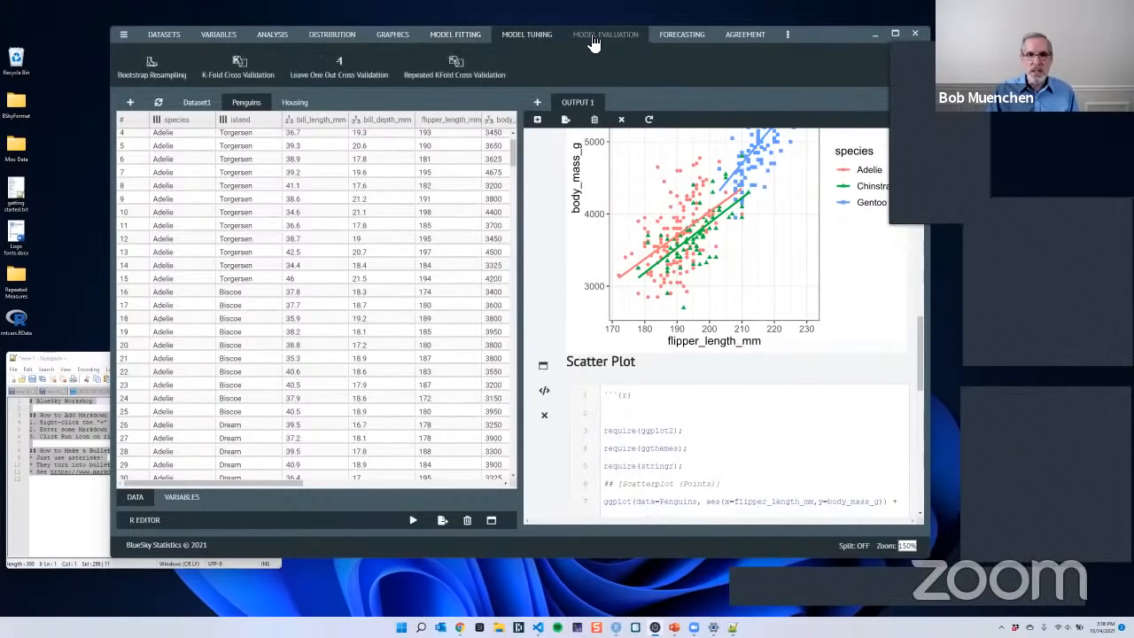
click(593, 40)
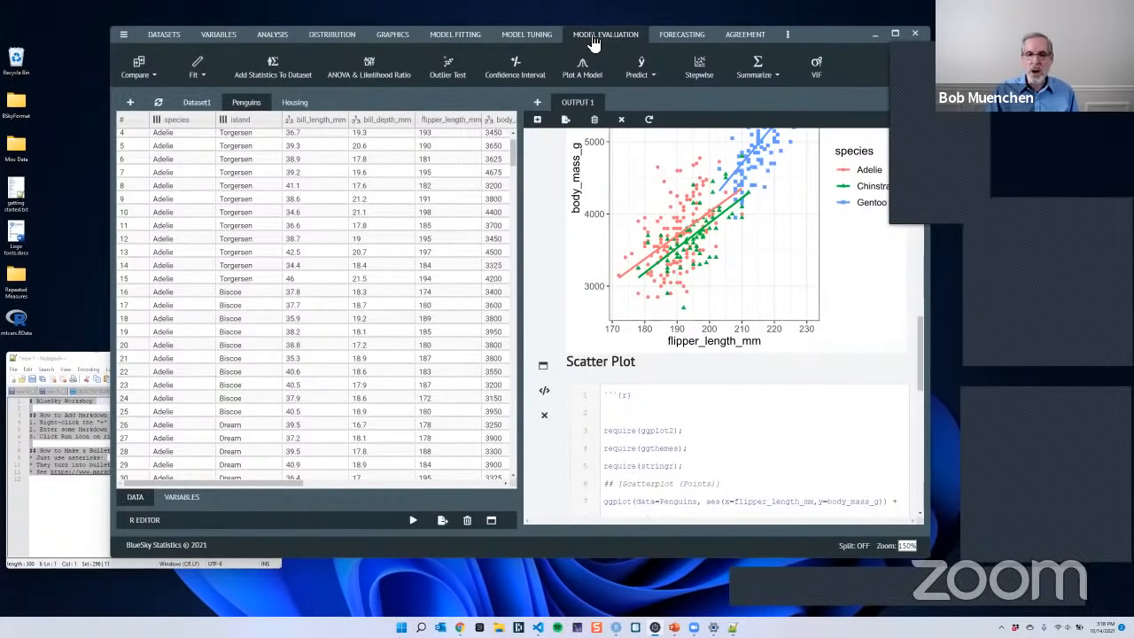
click(467, 38)
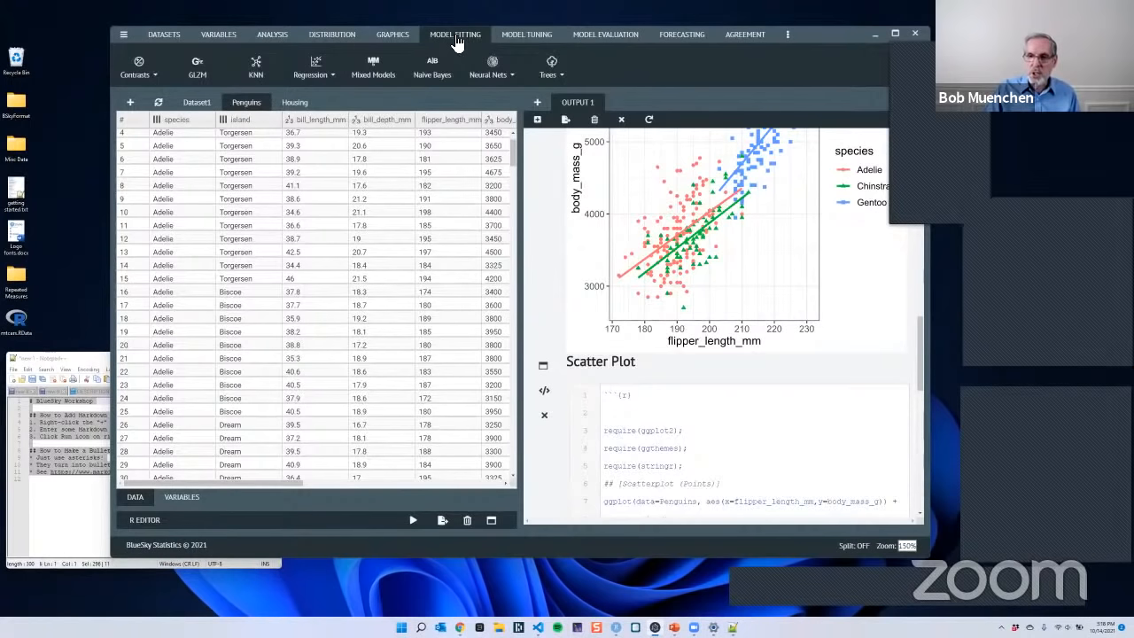
click(528, 41)
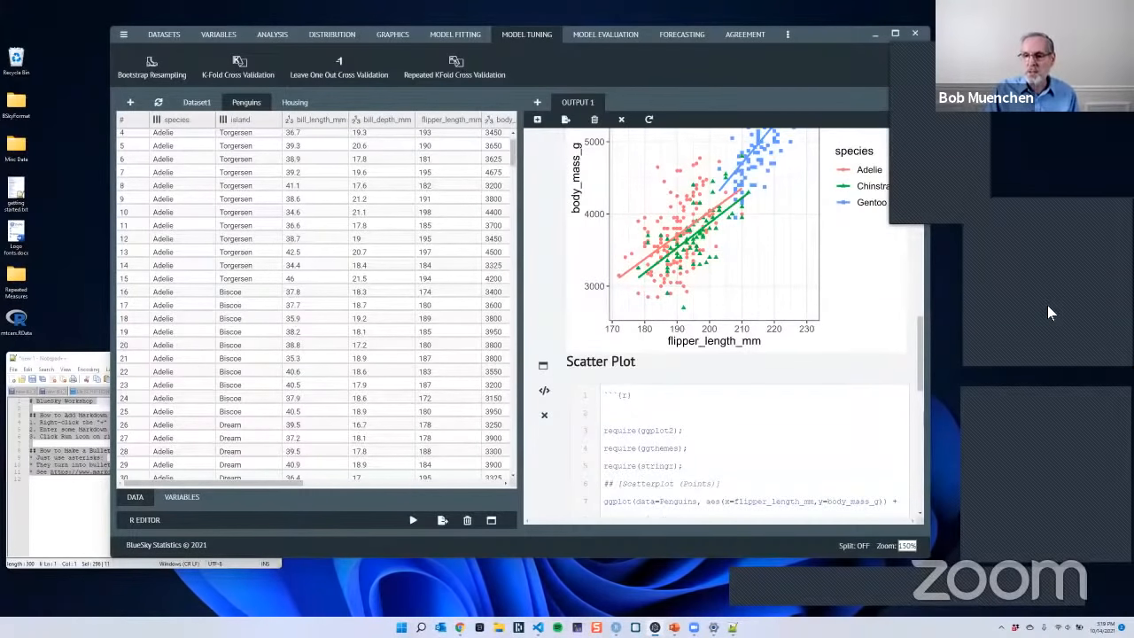
- Set up a basic linear regression of body_mass_g on bill_length_mm, bill_depth_mm and flipper_length_mm, and close it without running
click(463, 39)
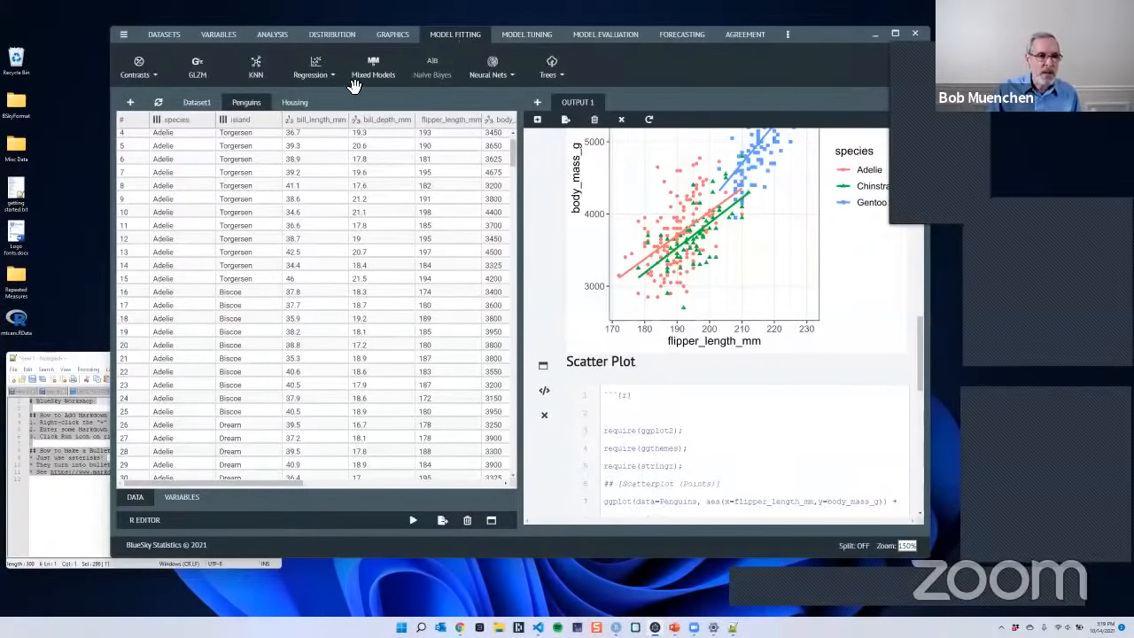
click(321, 81)
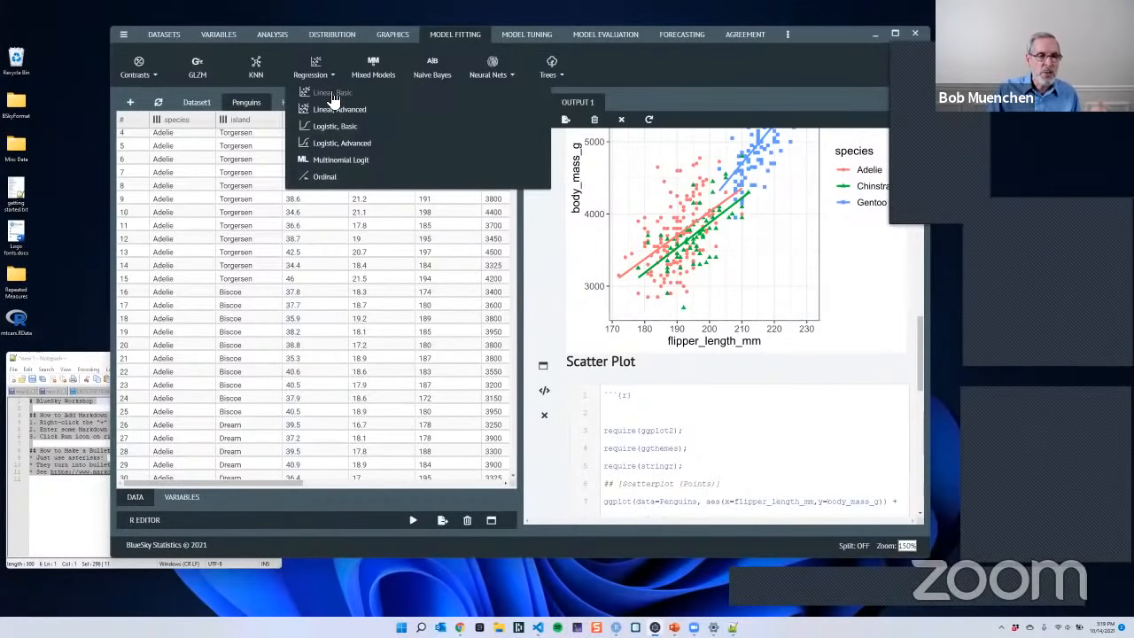
click(357, 95)
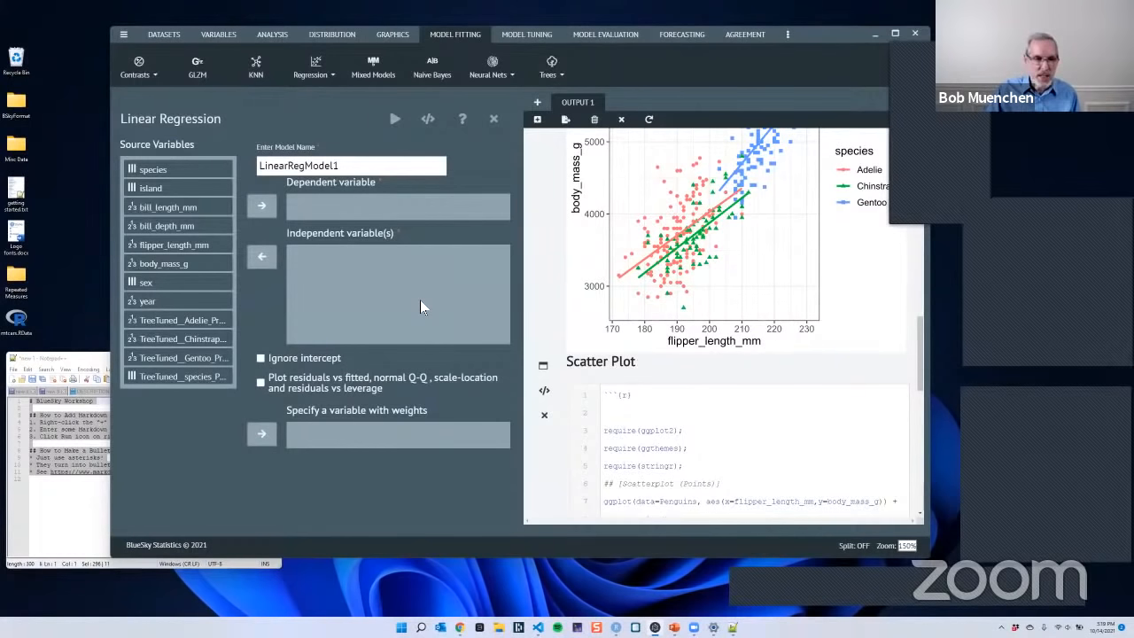
click(206, 241)
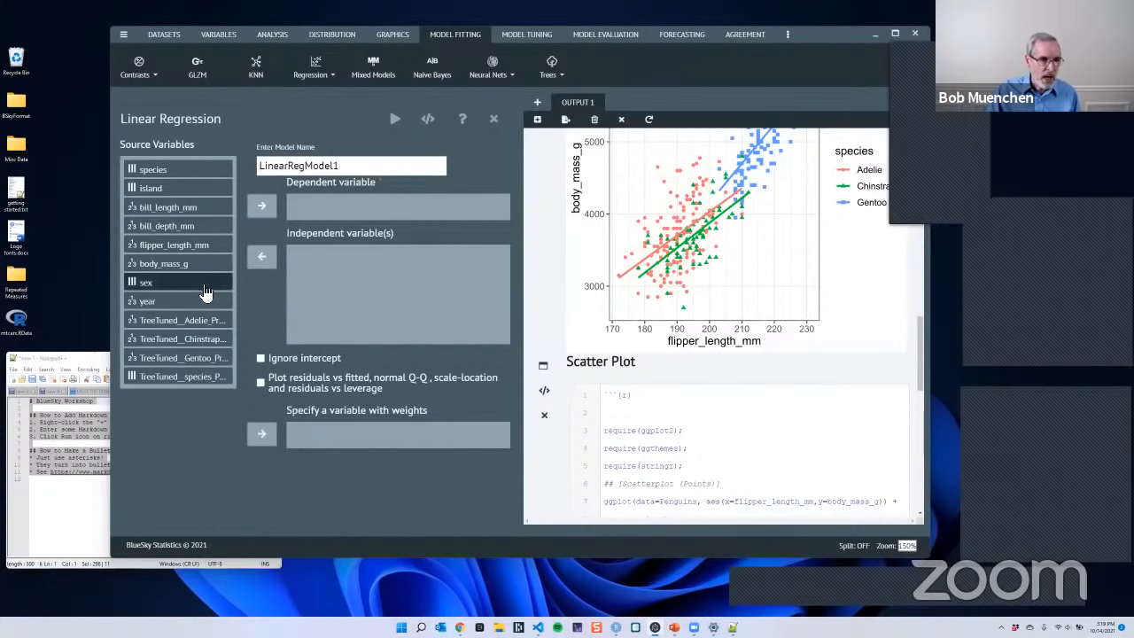
click(180, 265)
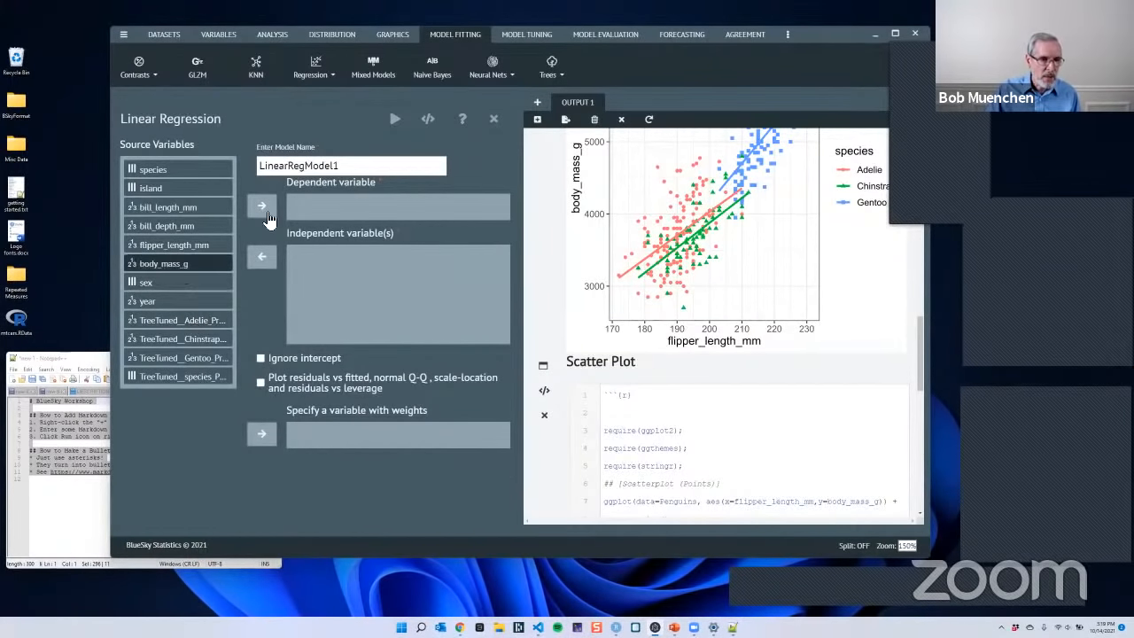
click(261, 205)
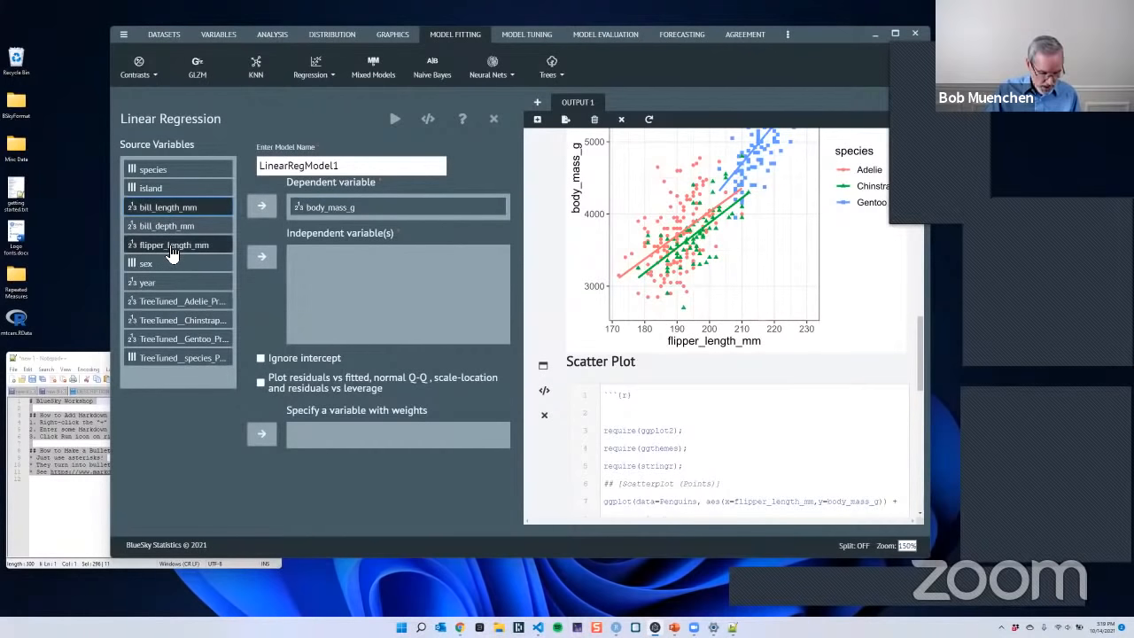
shift+click(171, 251)
click(263, 257)
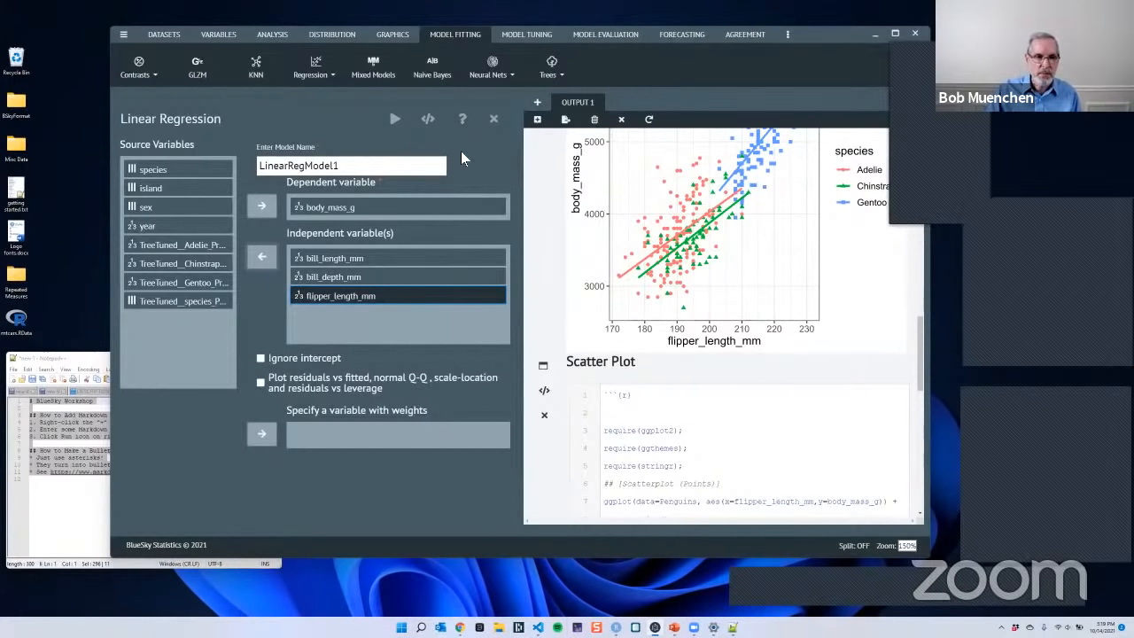
click(494, 119)
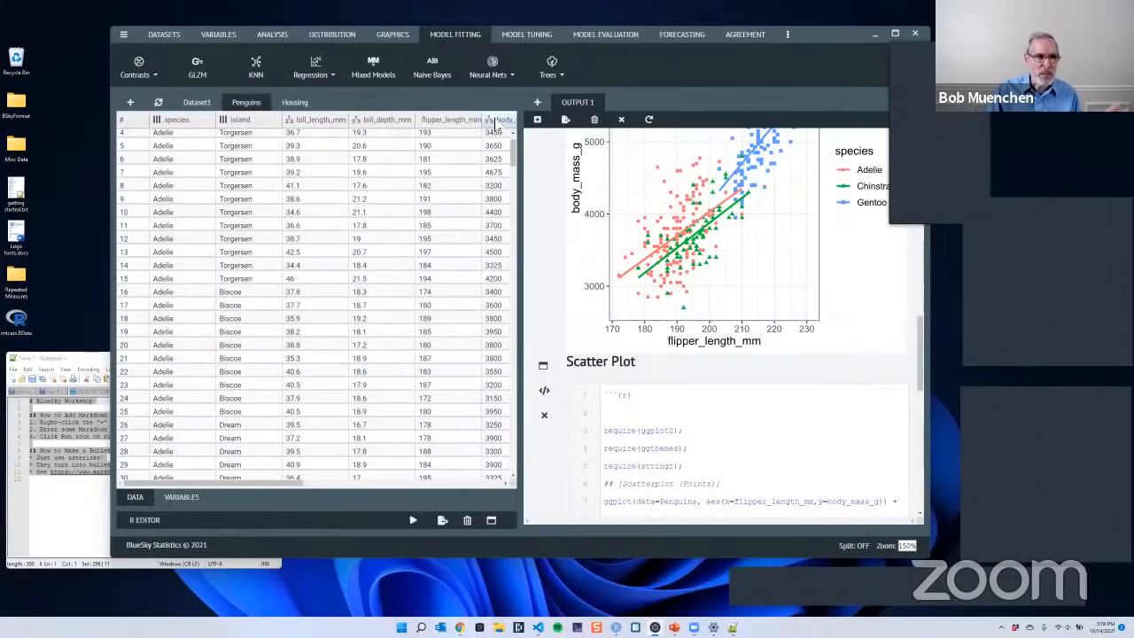
- Start an advanced linear regression on the Penguins data with body_mass_g as the dependent variable
click(323, 83)
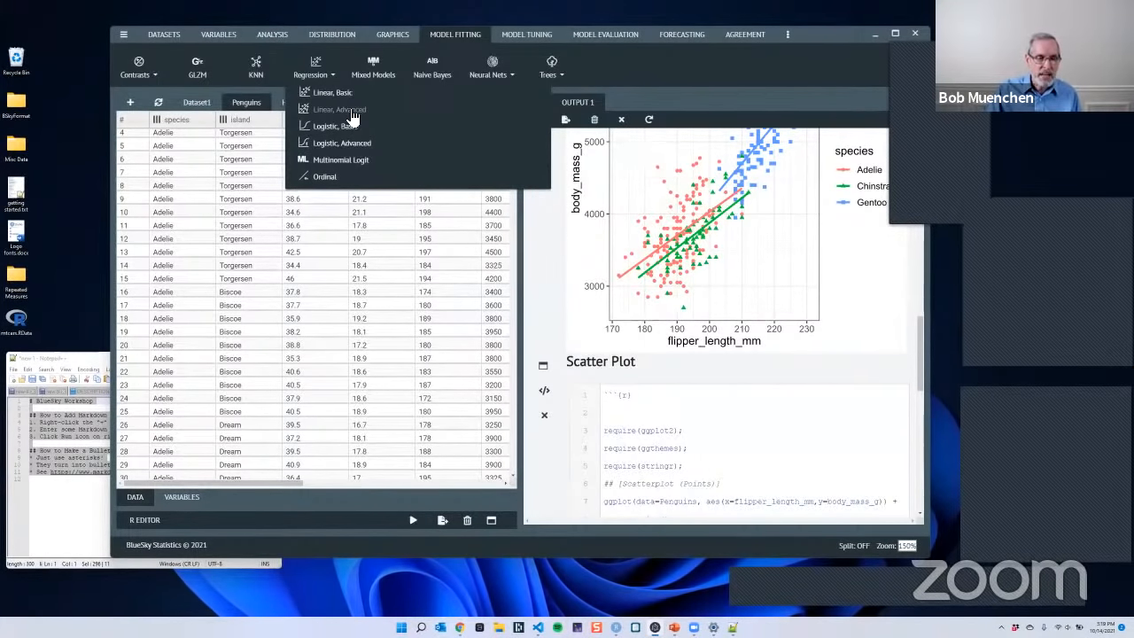
click(347, 109)
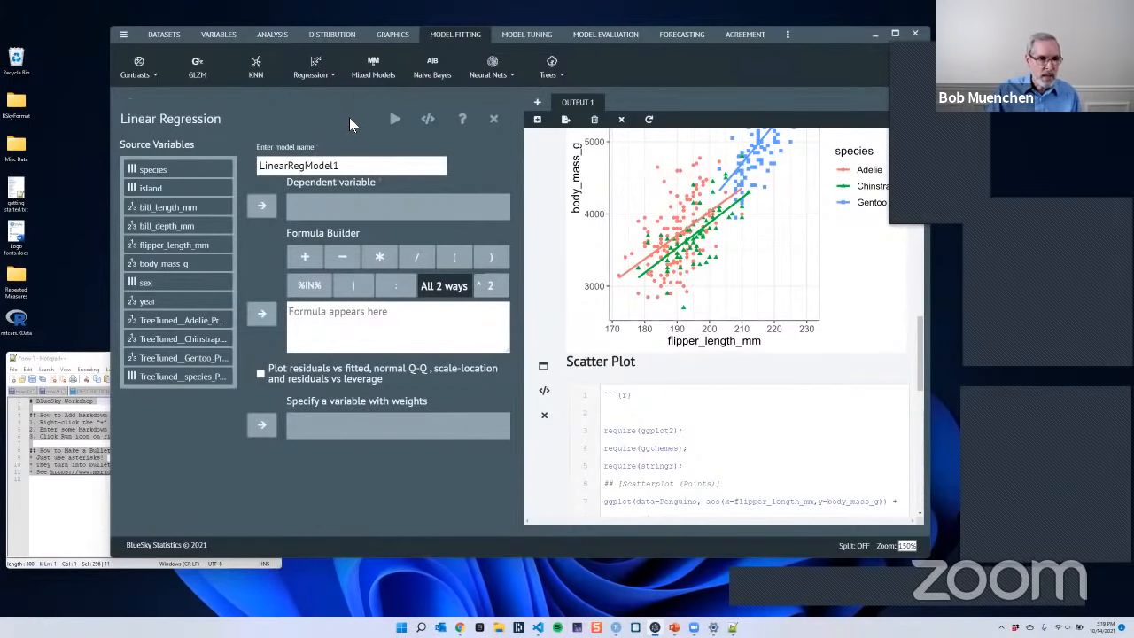
ctrl+click(208, 265)
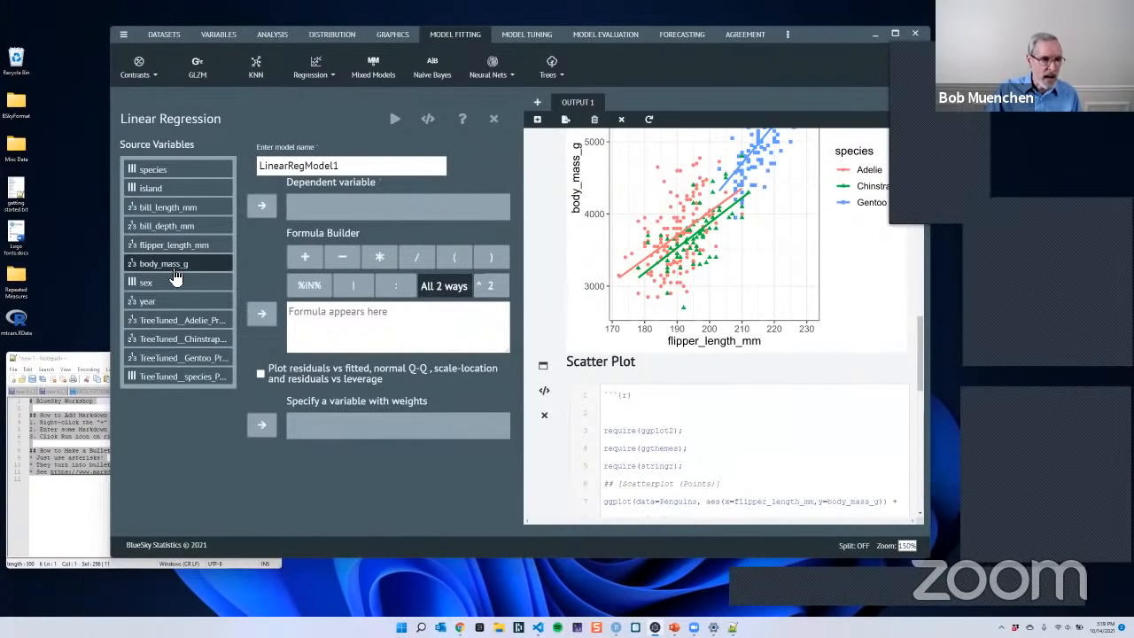
click(262, 210)
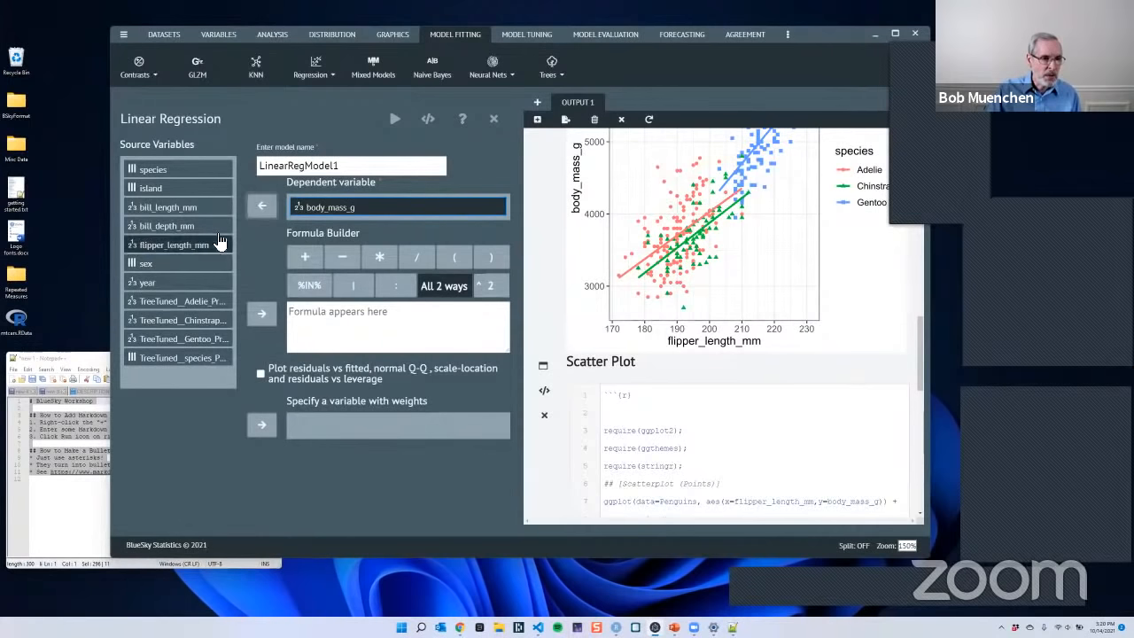
- Add species, island, bill_length_mm, bill_depth_mm, flipper_length_mm and sex to the model formula as additive main effects
click(174, 175)
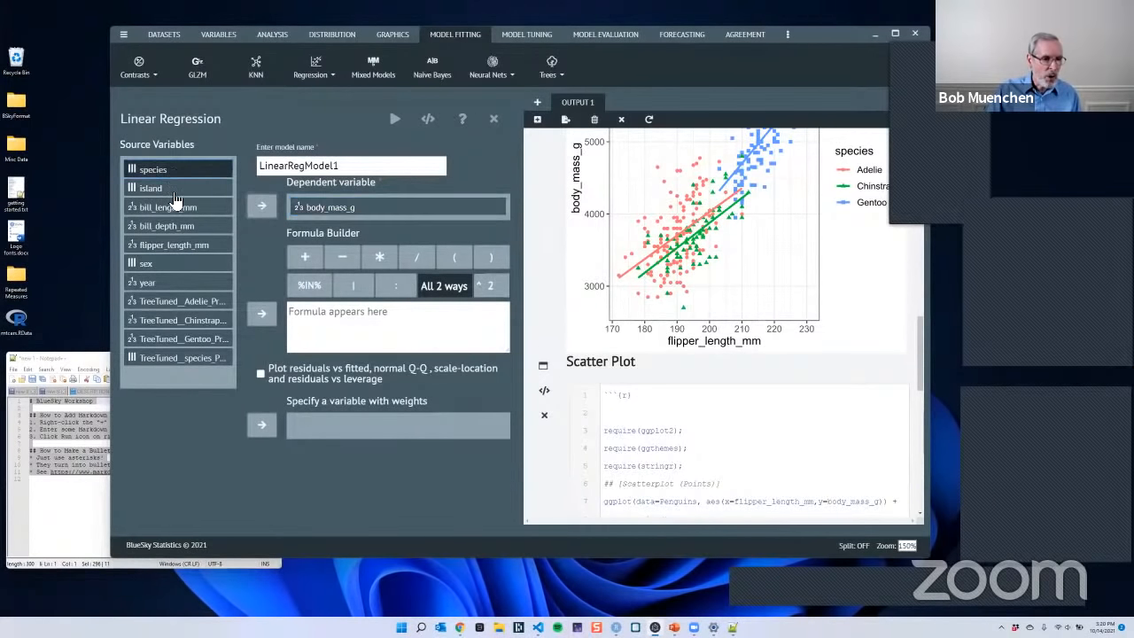
shift+click(173, 266)
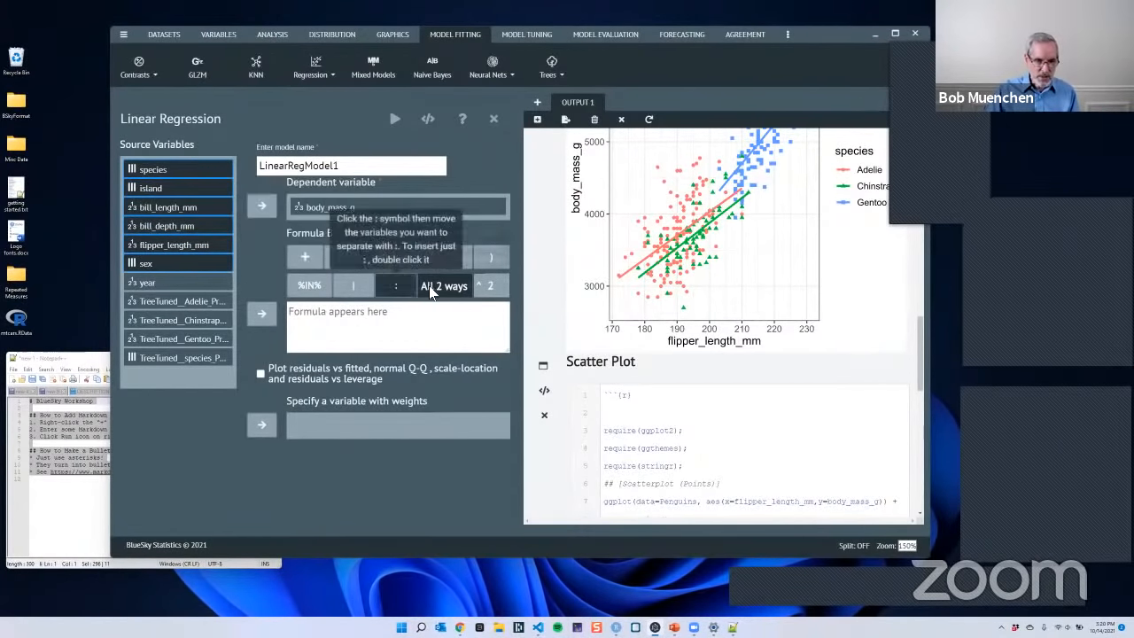
click(317, 259)
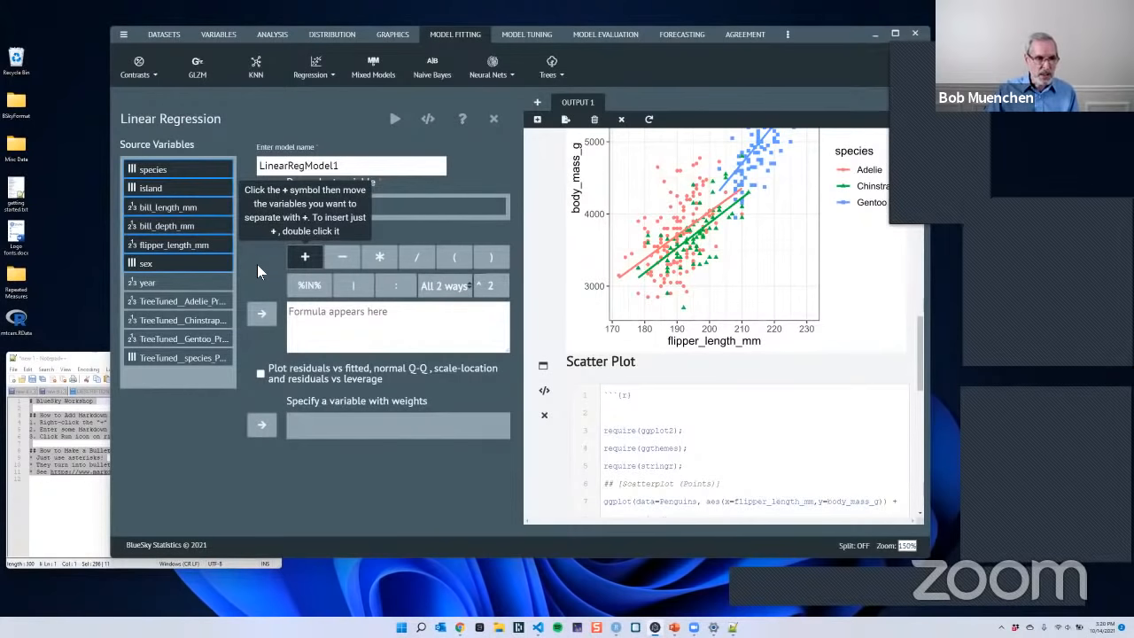
click(263, 318)
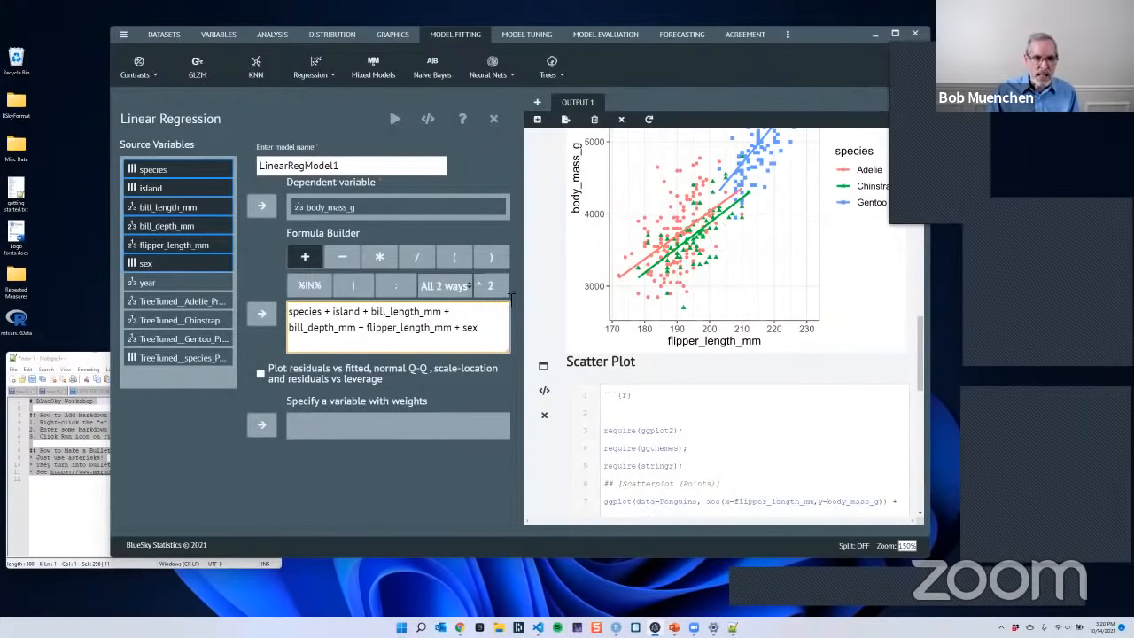
- Append all 2-way interactions among the six selected predictors to the formula, and review the expanded terms
click(446, 289)
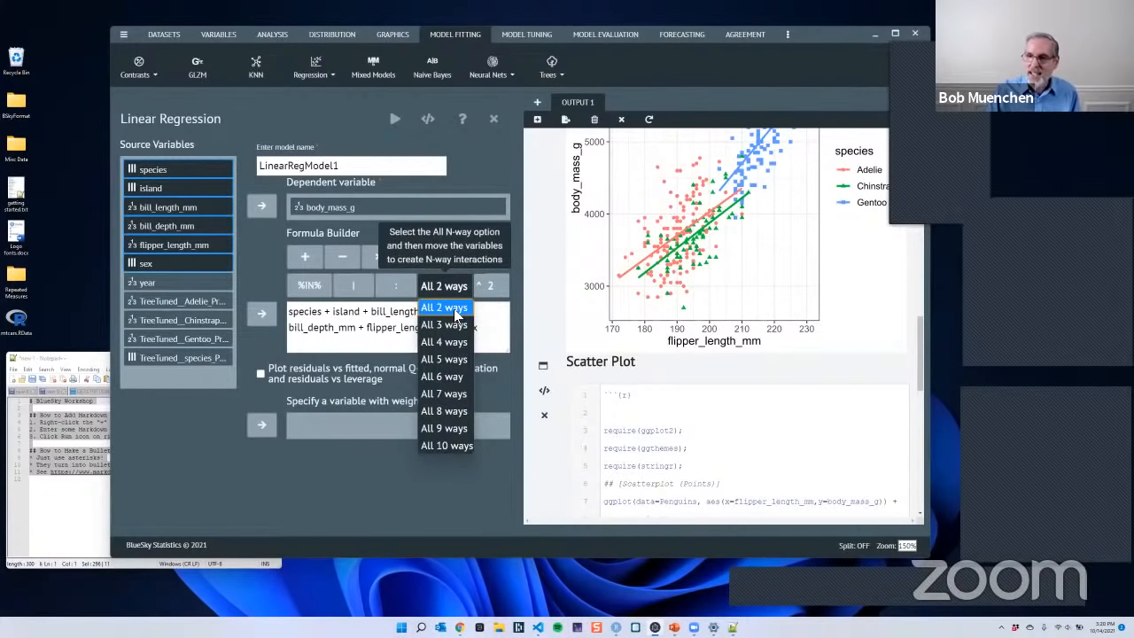
click(452, 308)
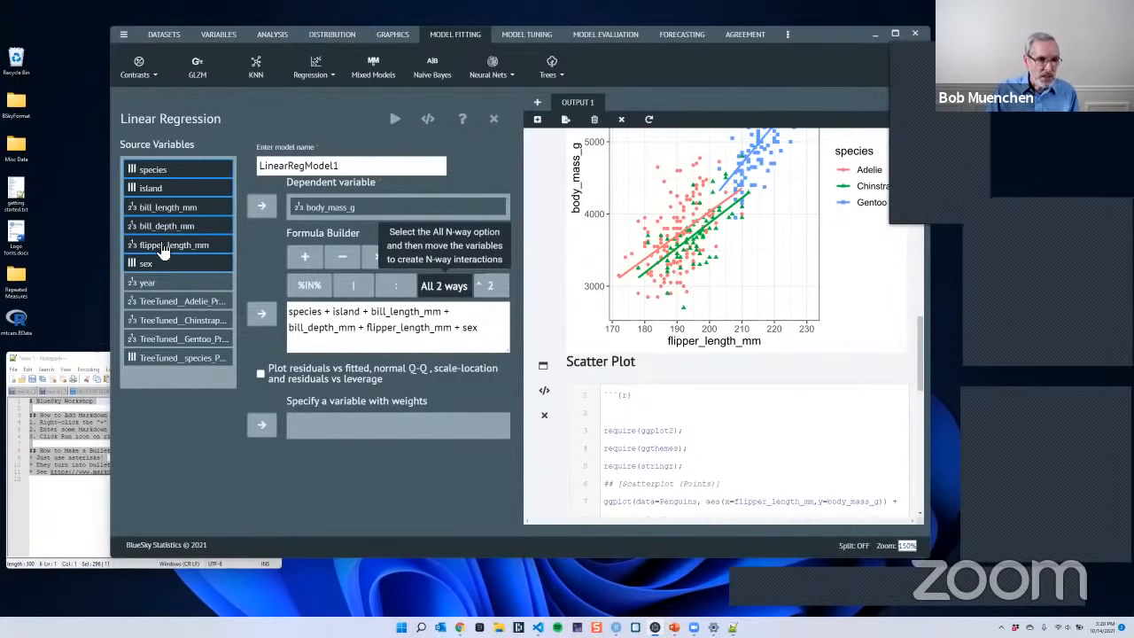
click(264, 317)
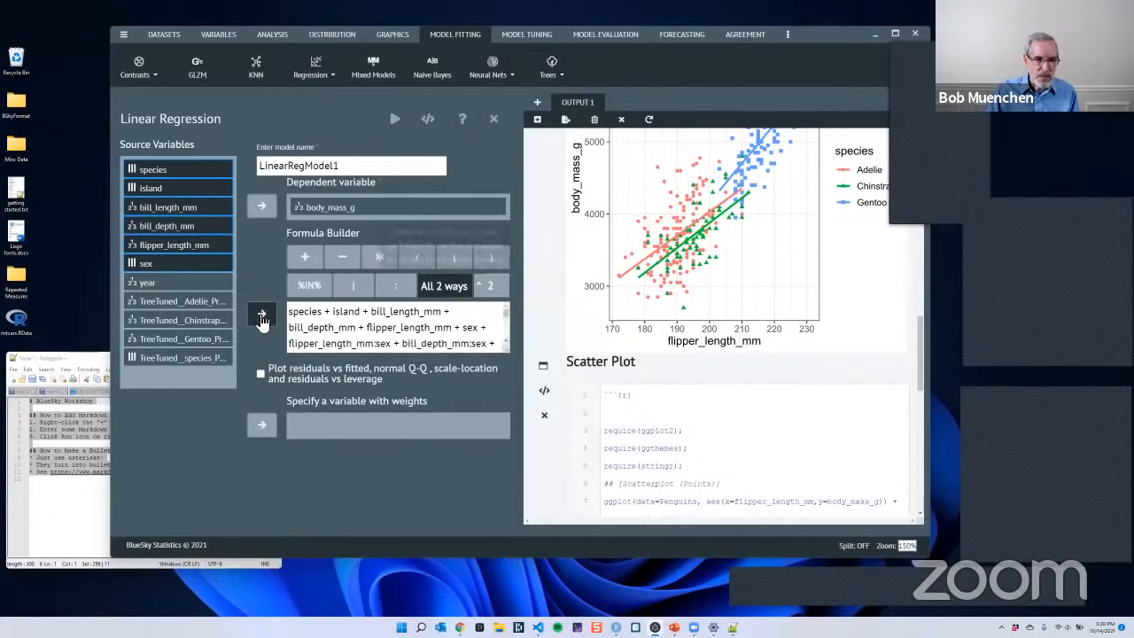
scroll(479, 328, down, 4)
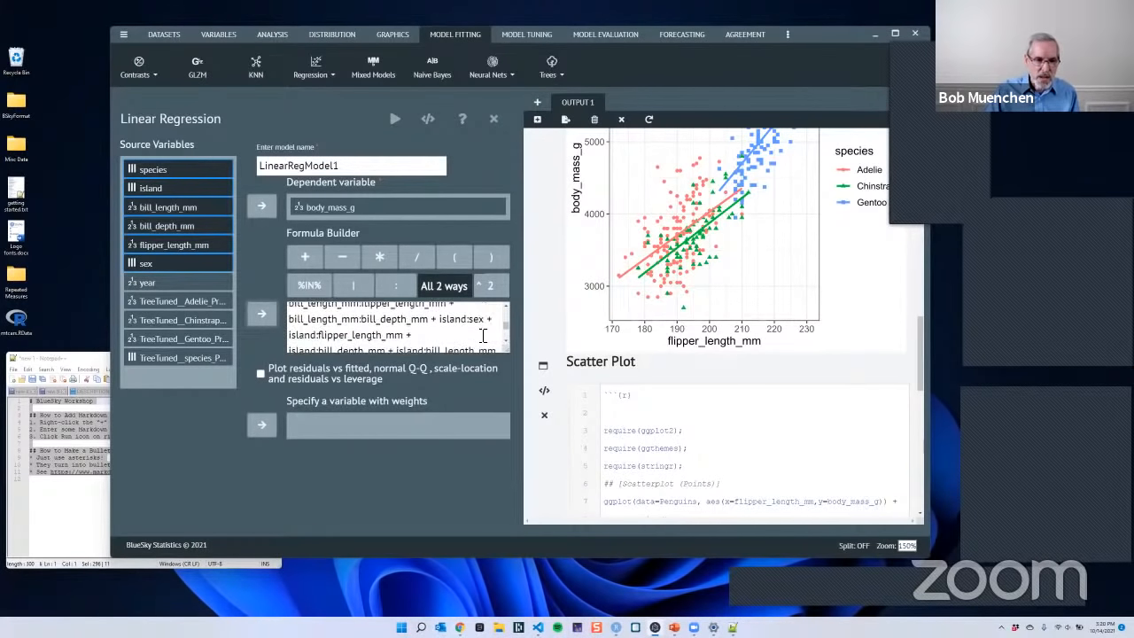
scroll(483, 337, down, 2)
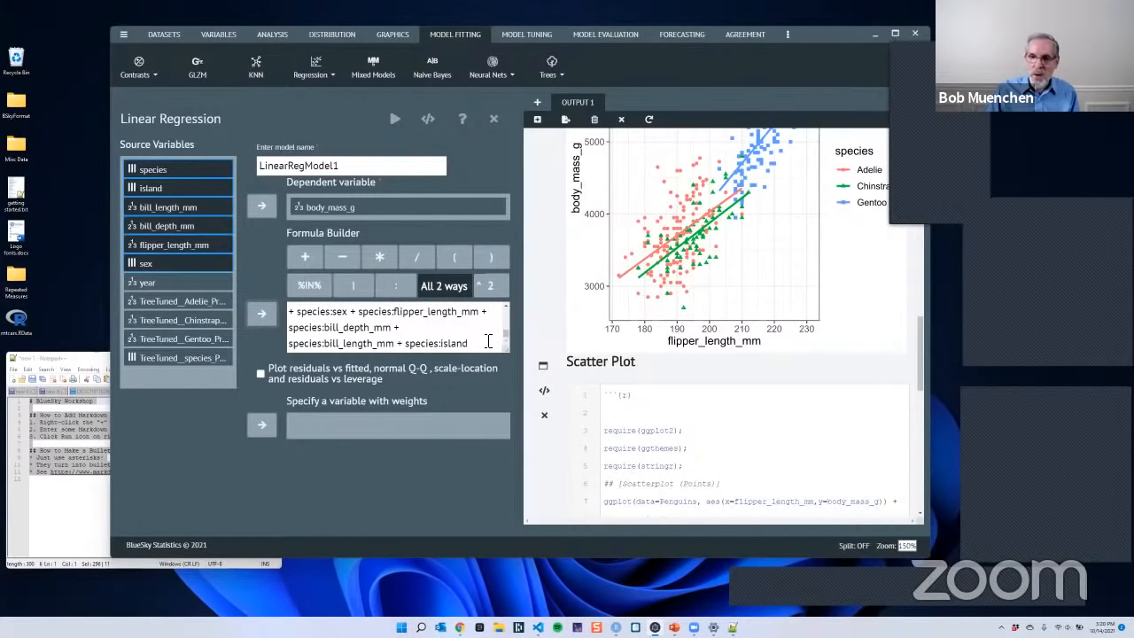
scroll(487, 337, up, 6)
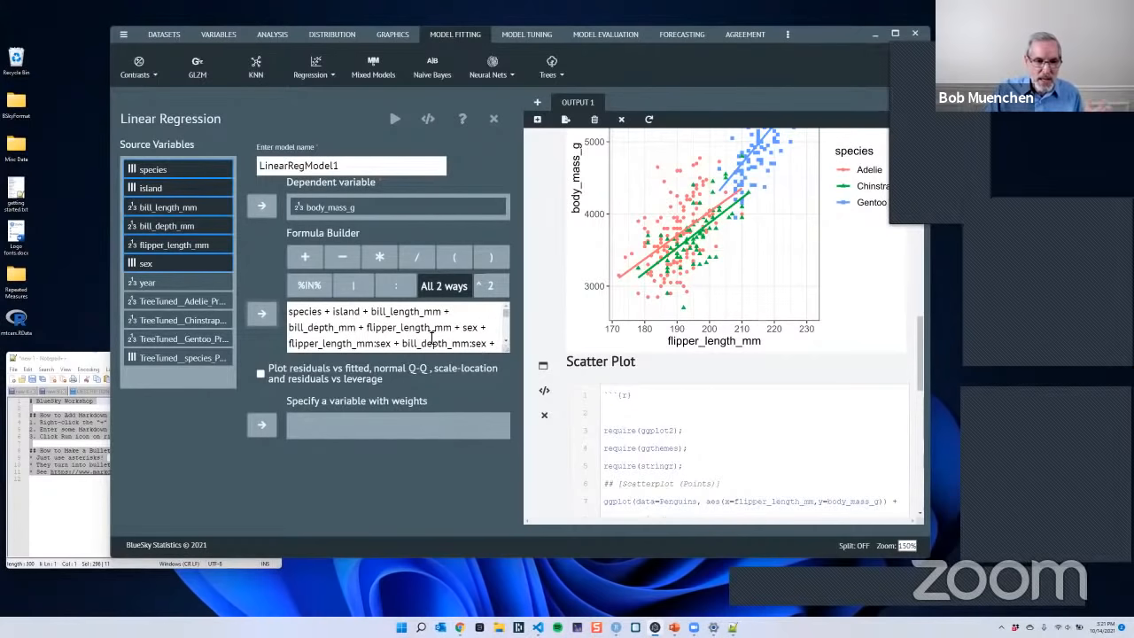
- Generate the R syntax for the two-way interaction model without running it, and examine the lm call in the output
click(431, 123)
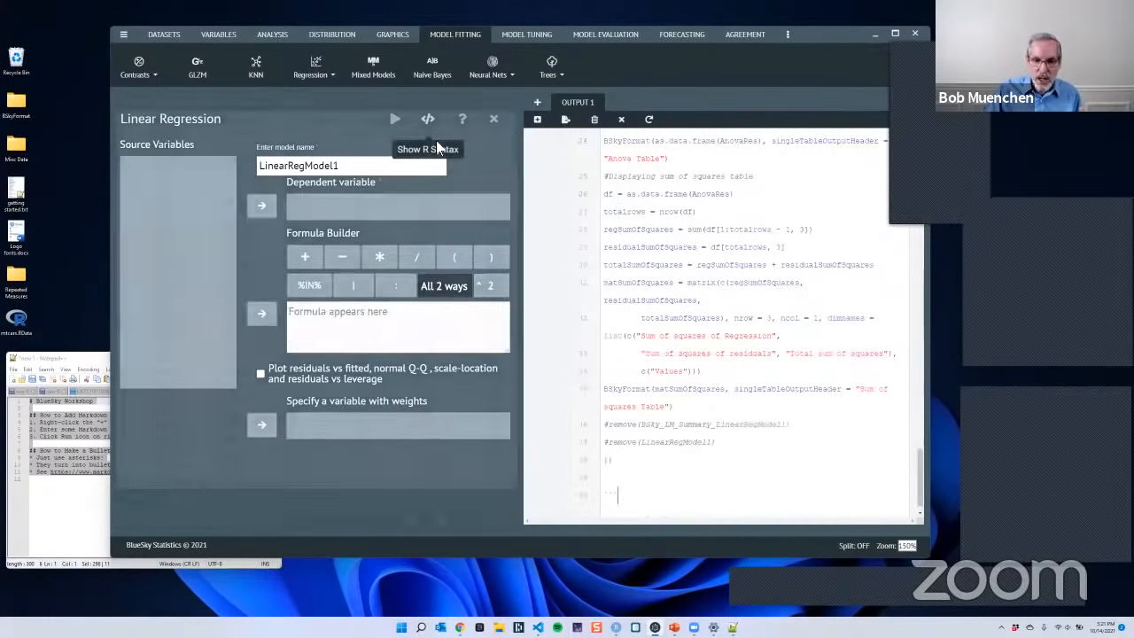
scroll(744, 359, up, 10)
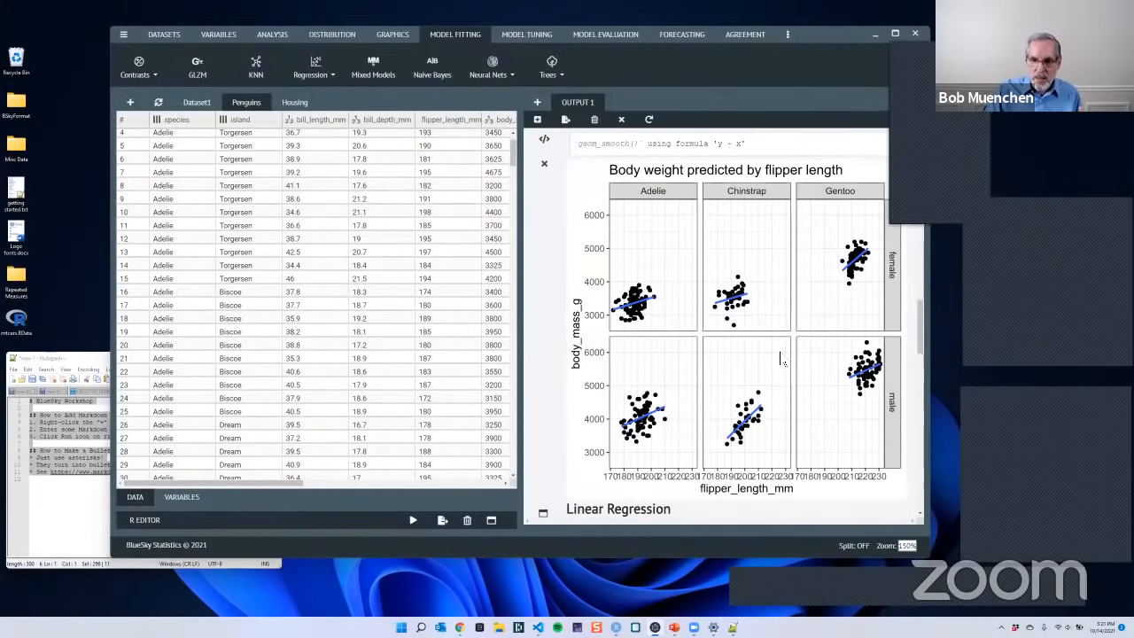
scroll(780, 353, down, 10)
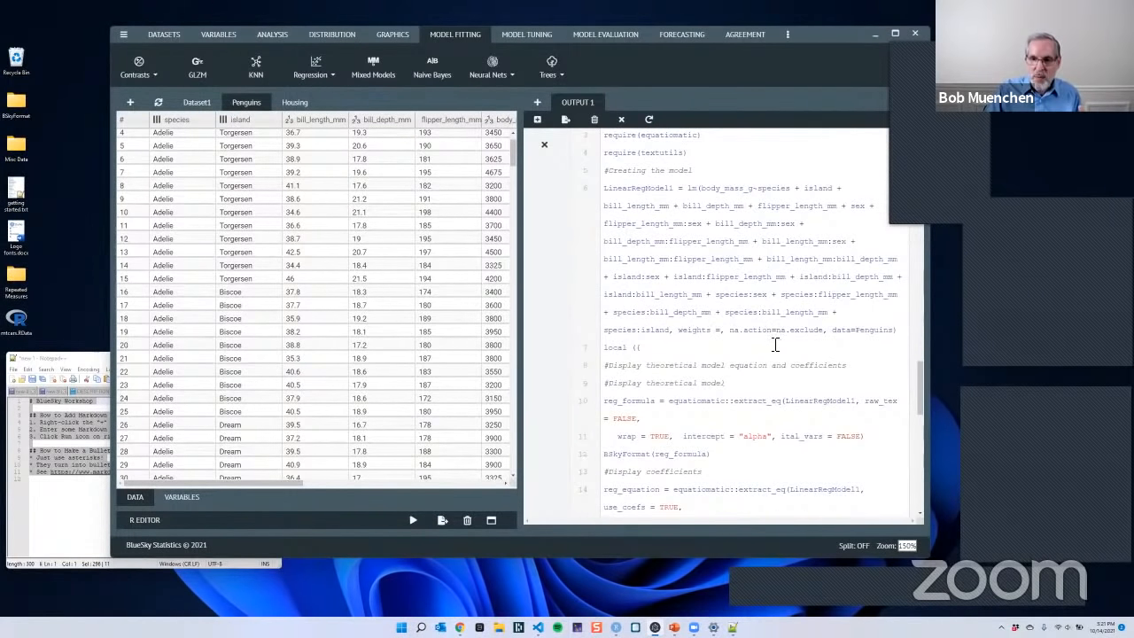
scroll(775, 345, up, 2)
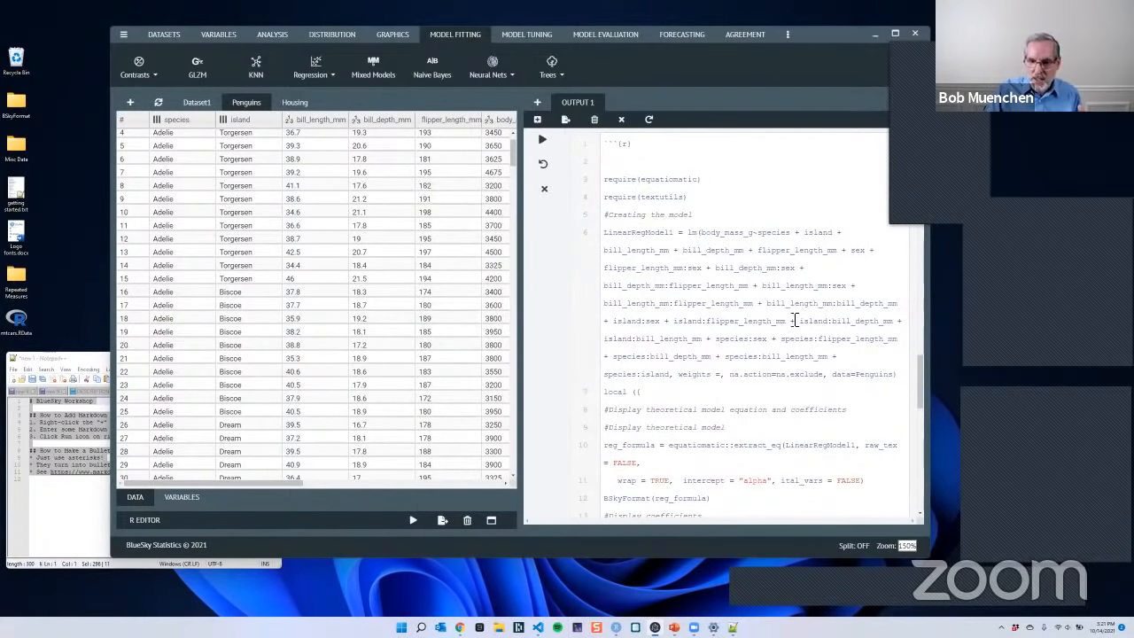
drag(689, 232, 905, 378)
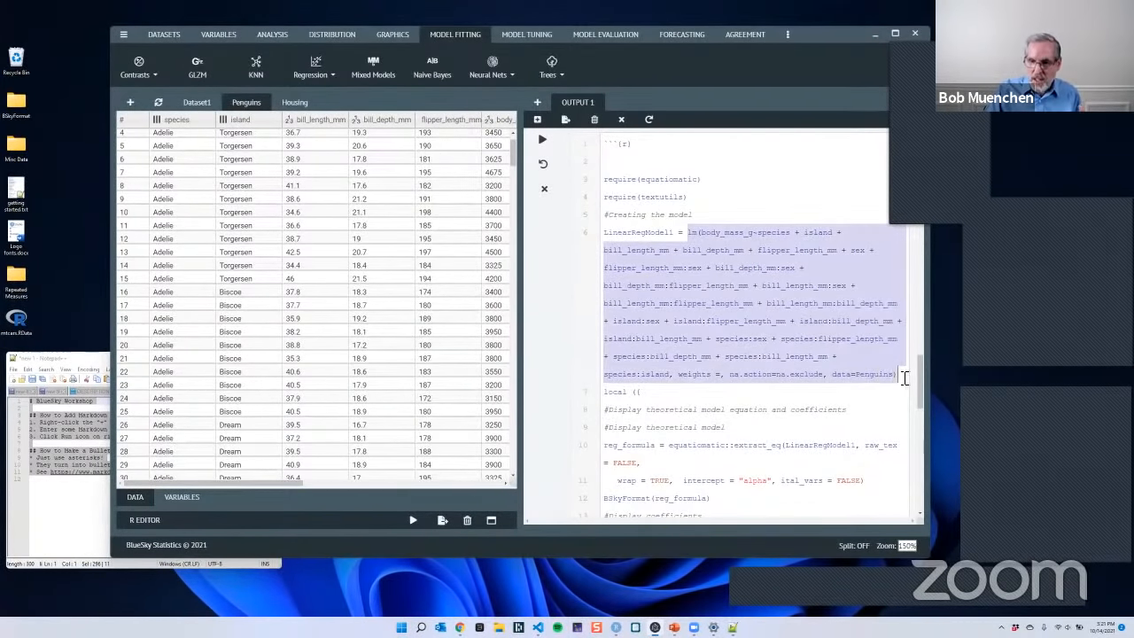
click(801, 206)
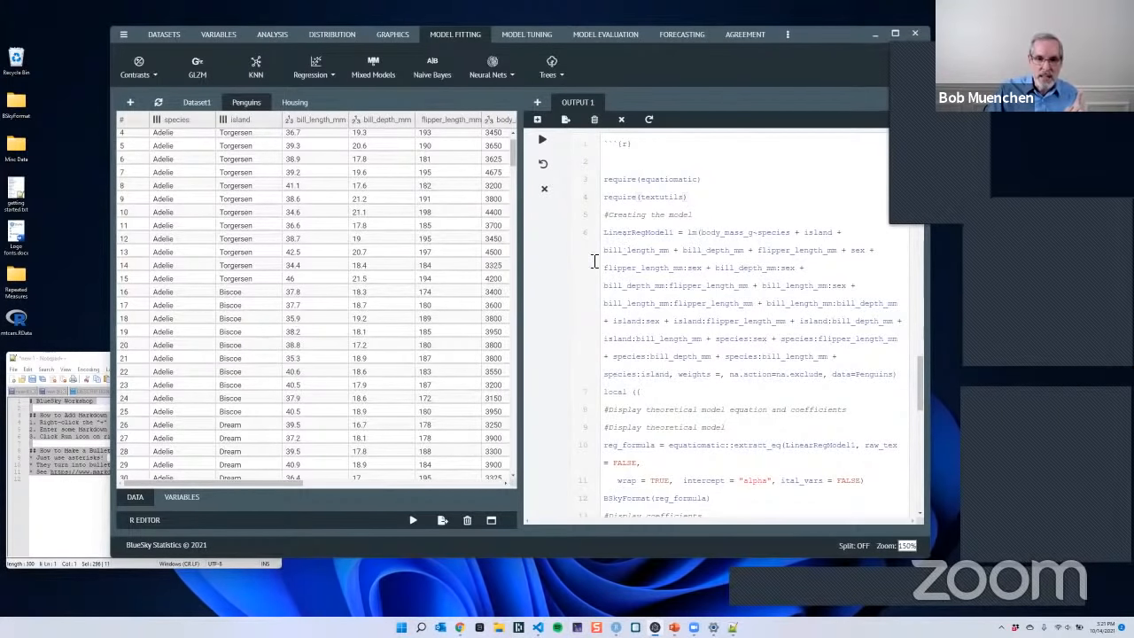
- Reopen the settings of the linear regression from its output entry and clear the whole model formula
scroll(567, 265, up, 2)
click(542, 246)
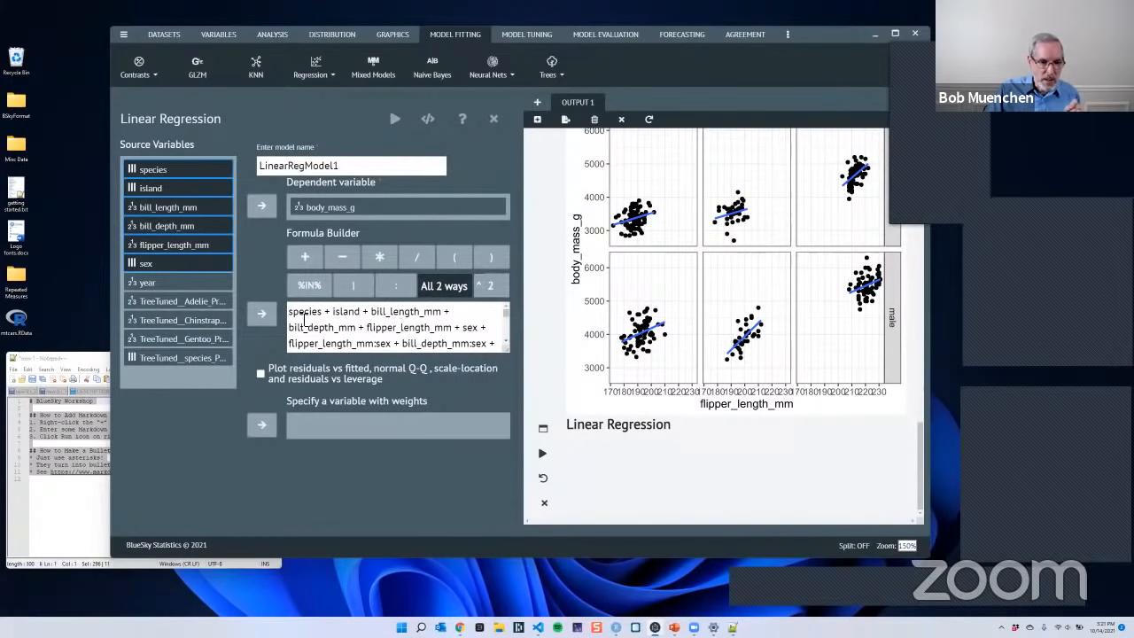
drag(291, 315, 496, 390)
key(Delete)
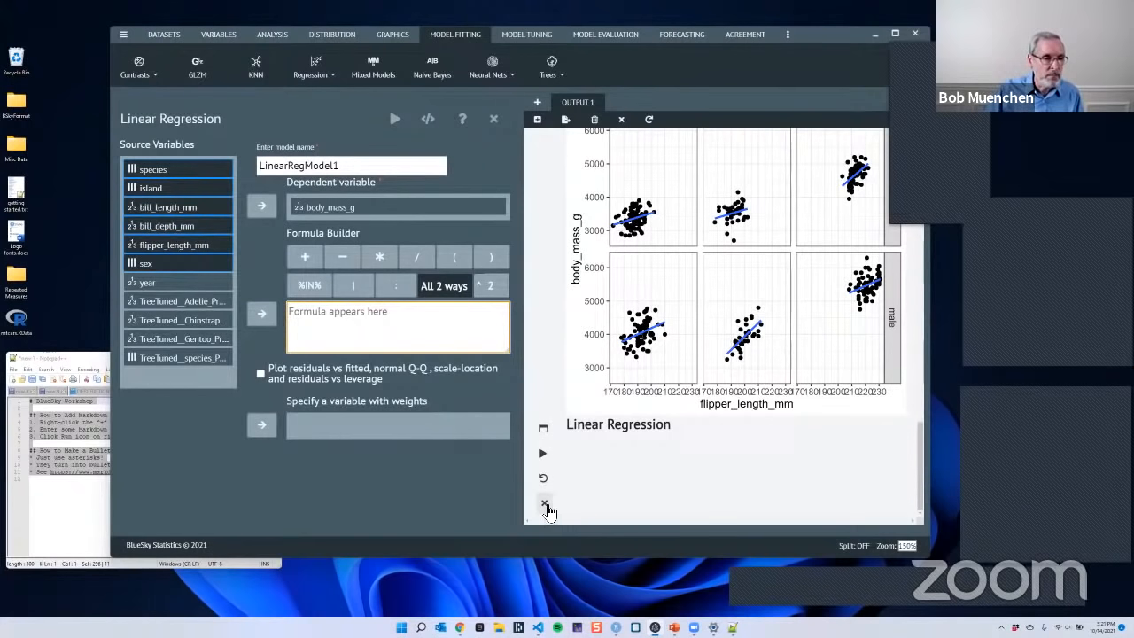
- Build the formula flipper_length_mm * sex for predicting body_mass_g, and run the regression
click(197, 247)
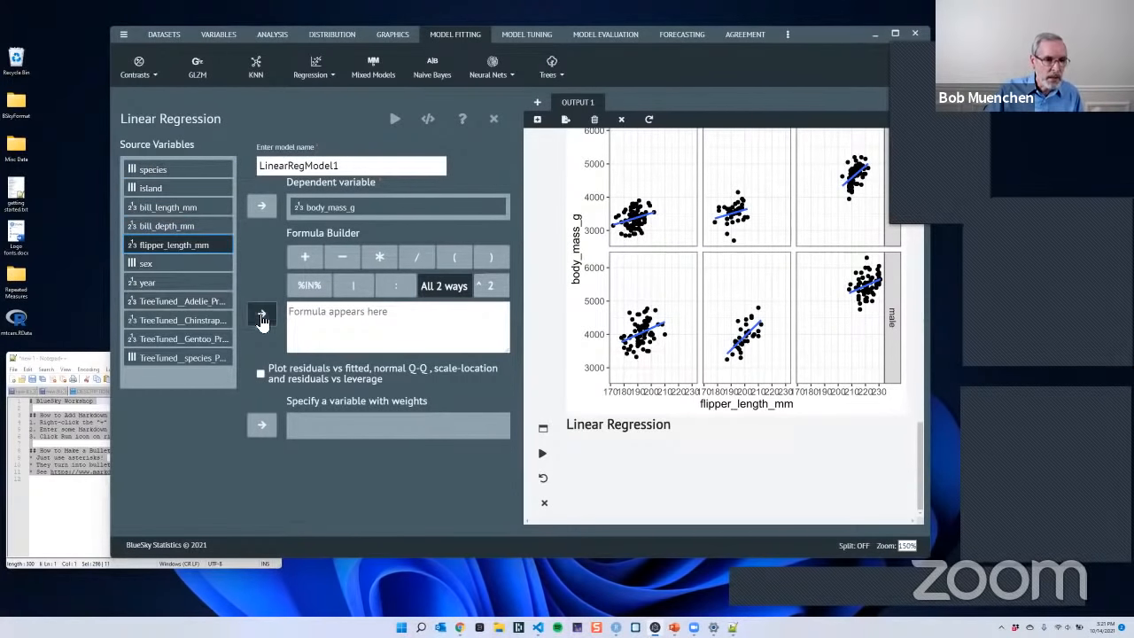
click(262, 315)
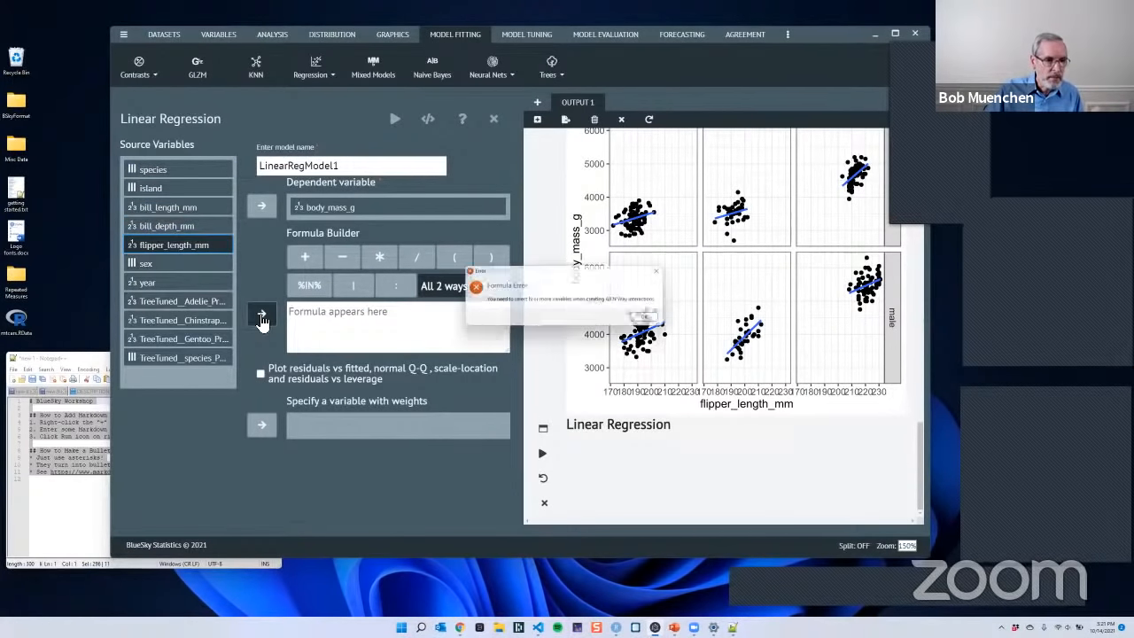
click(651, 319)
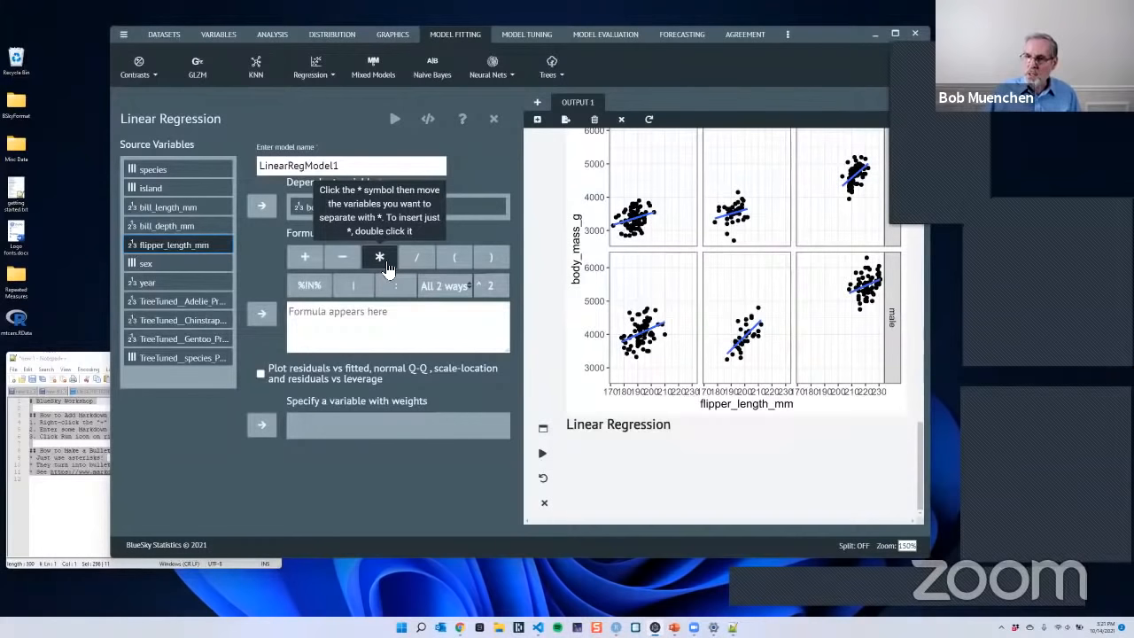
ctrl+click(168, 266)
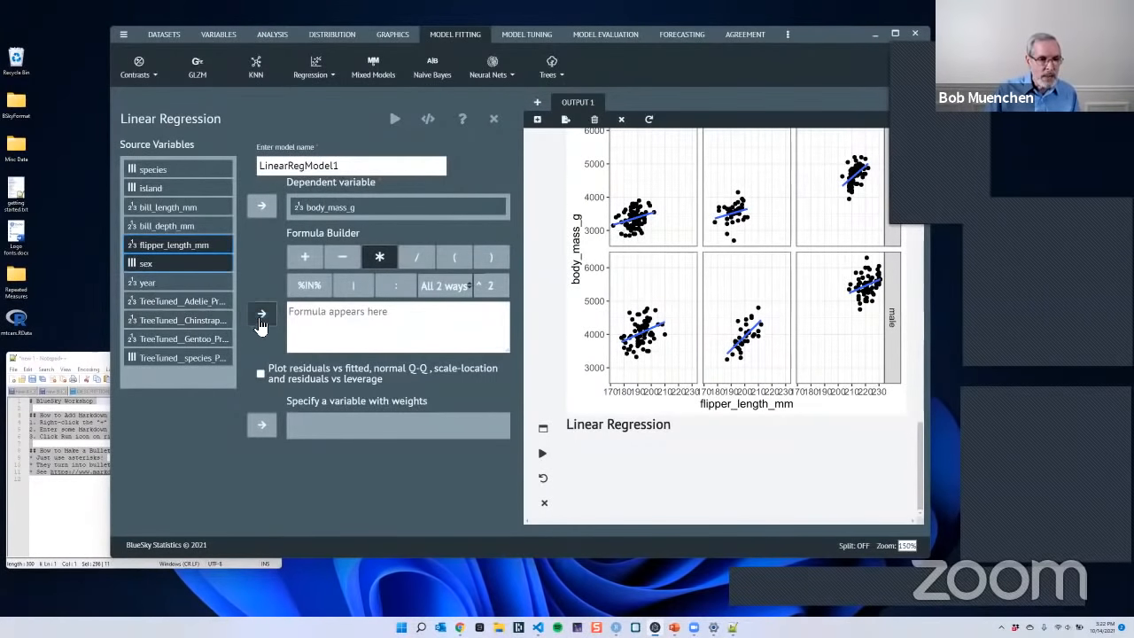
click(354, 323)
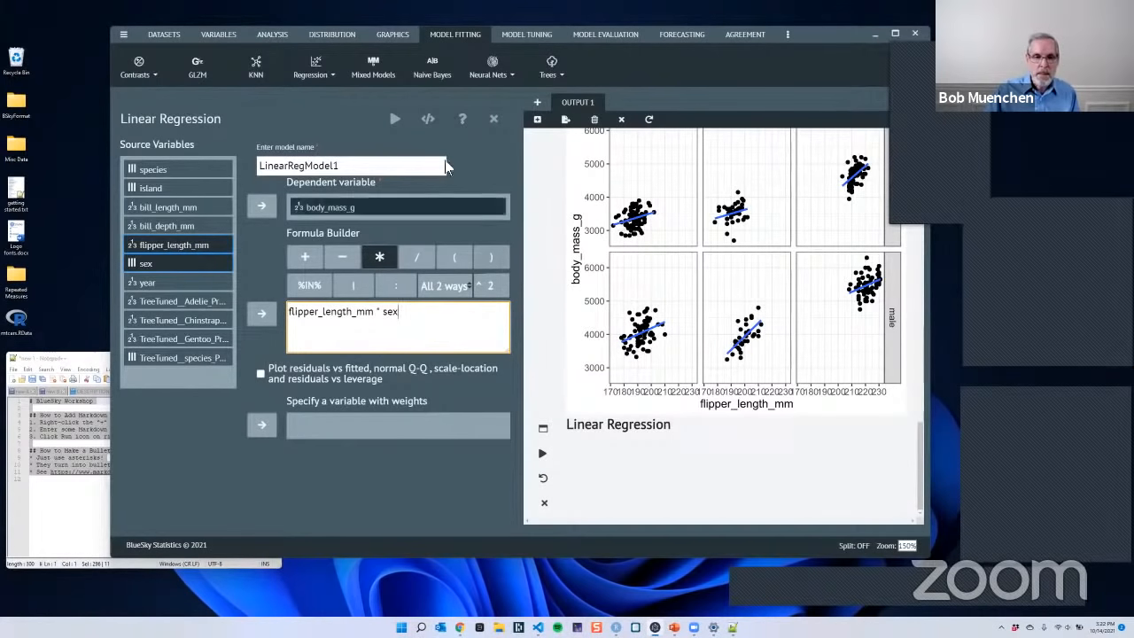
click(397, 120)
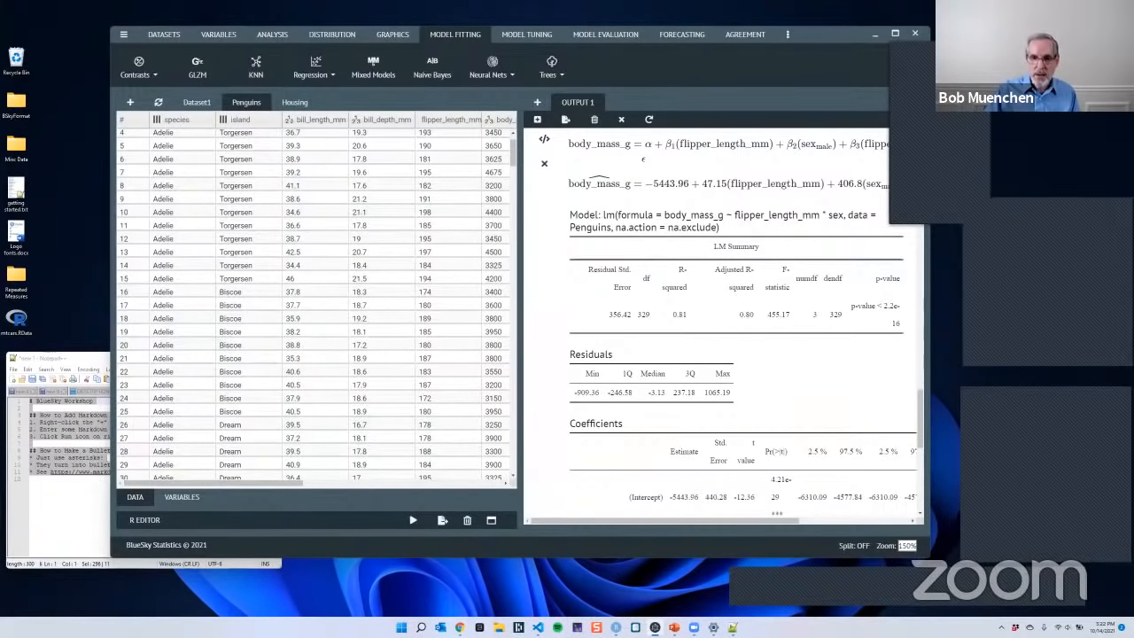
- Examine the regression output from the theoretical and fitted equations, including the sex and intercept terms, to the Anova and sum of squares tables
scroll(591, 235, up, 2)
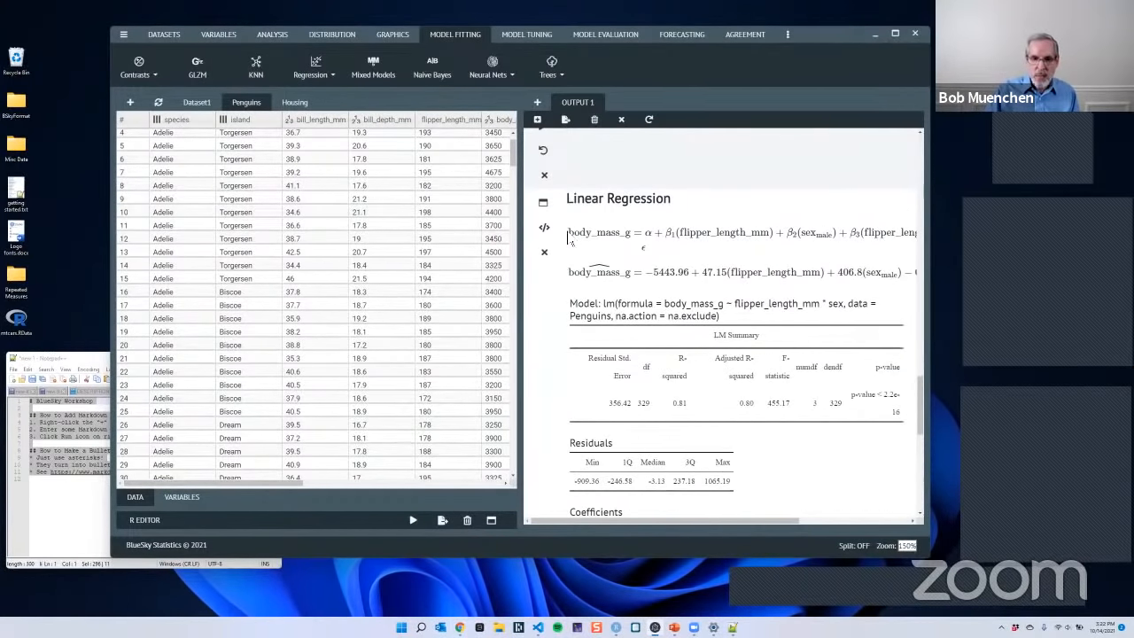
drag(572, 235, 660, 253)
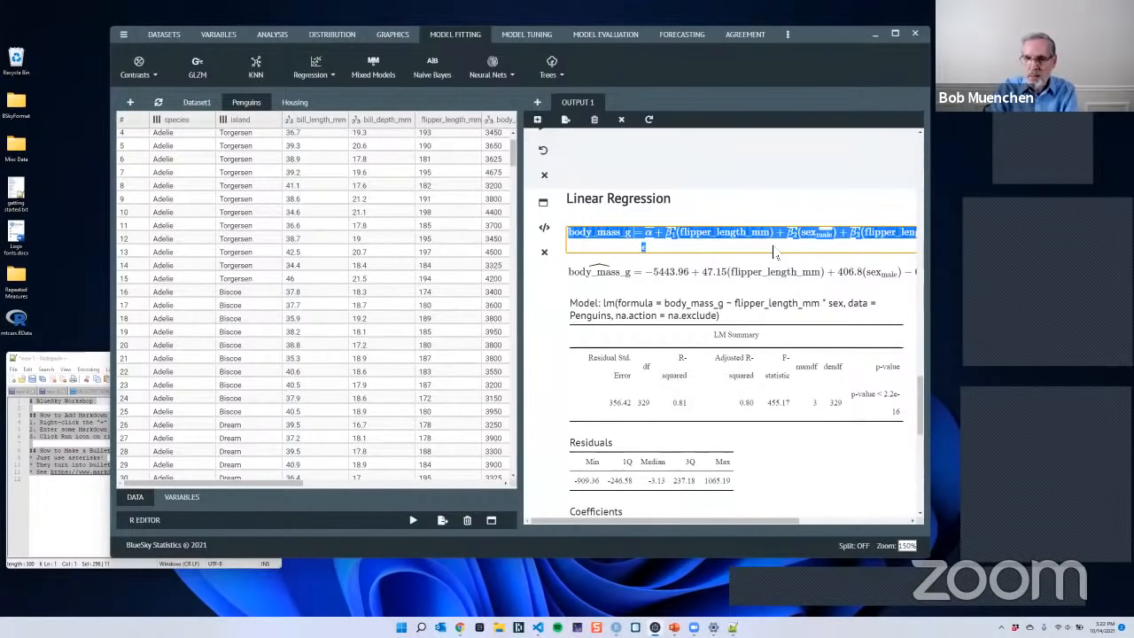
click(820, 252)
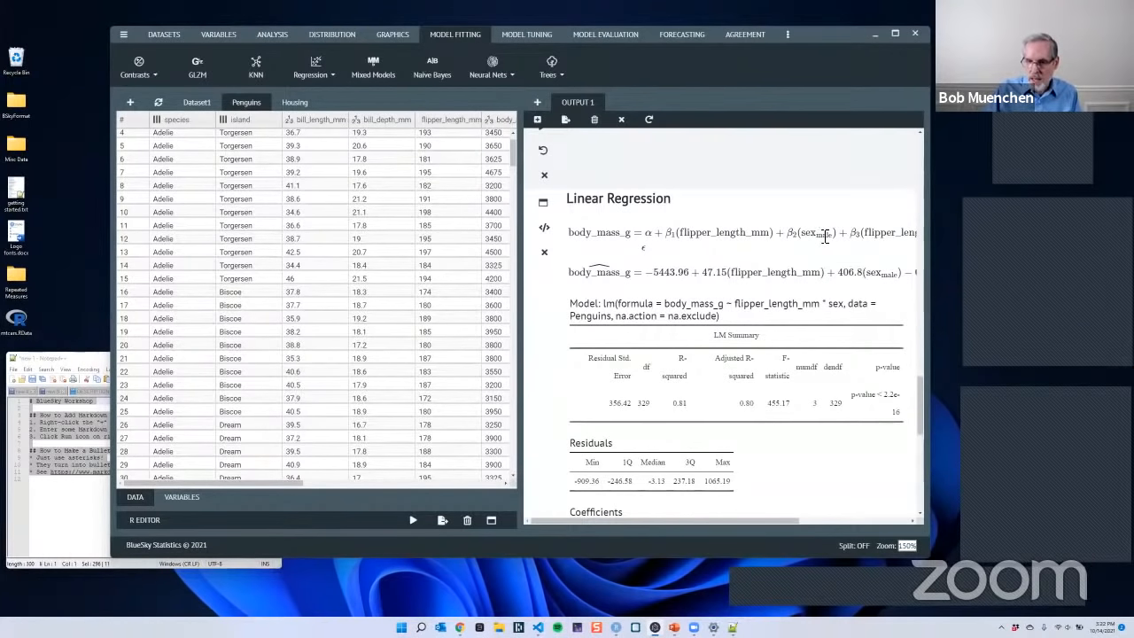
drag(788, 234, 838, 241)
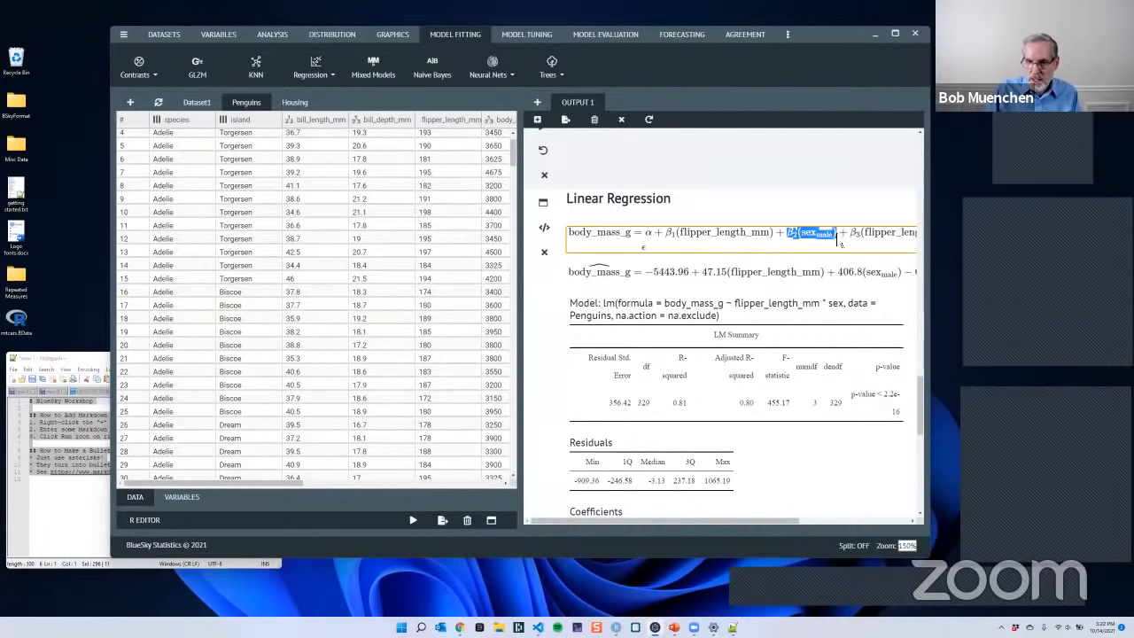
click(655, 245)
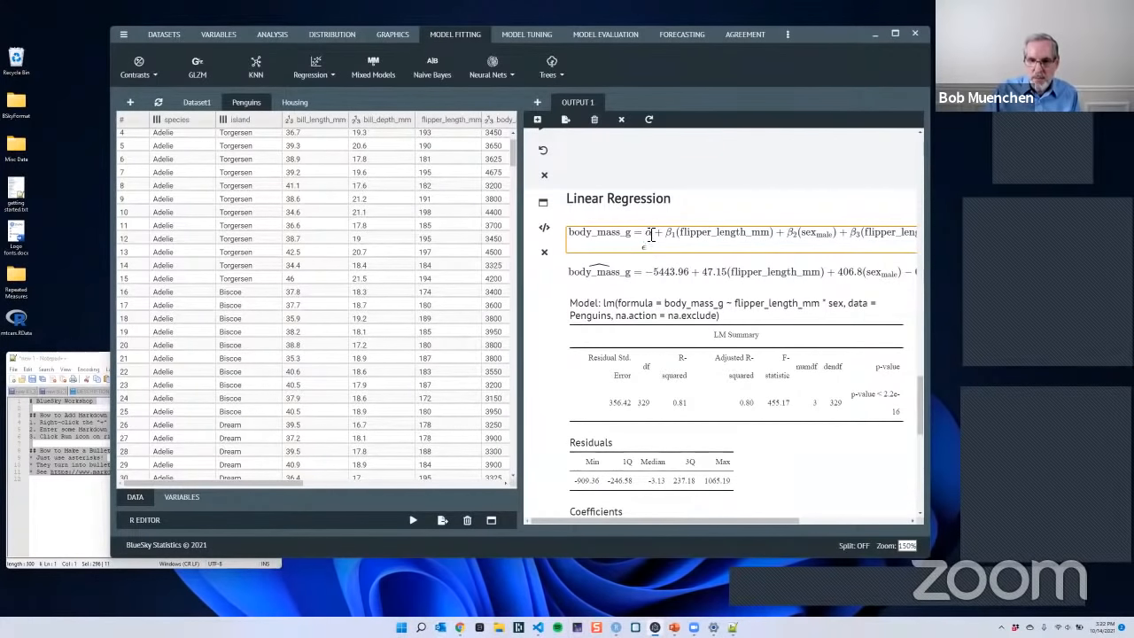
double_click(649, 233)
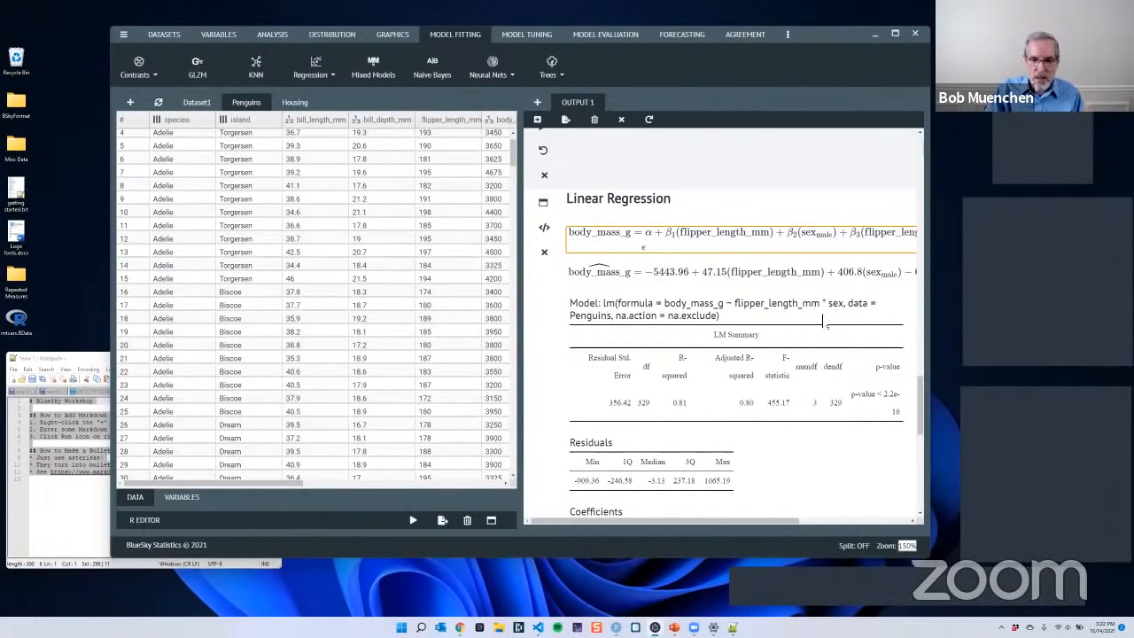
scroll(824, 325, down, 10)
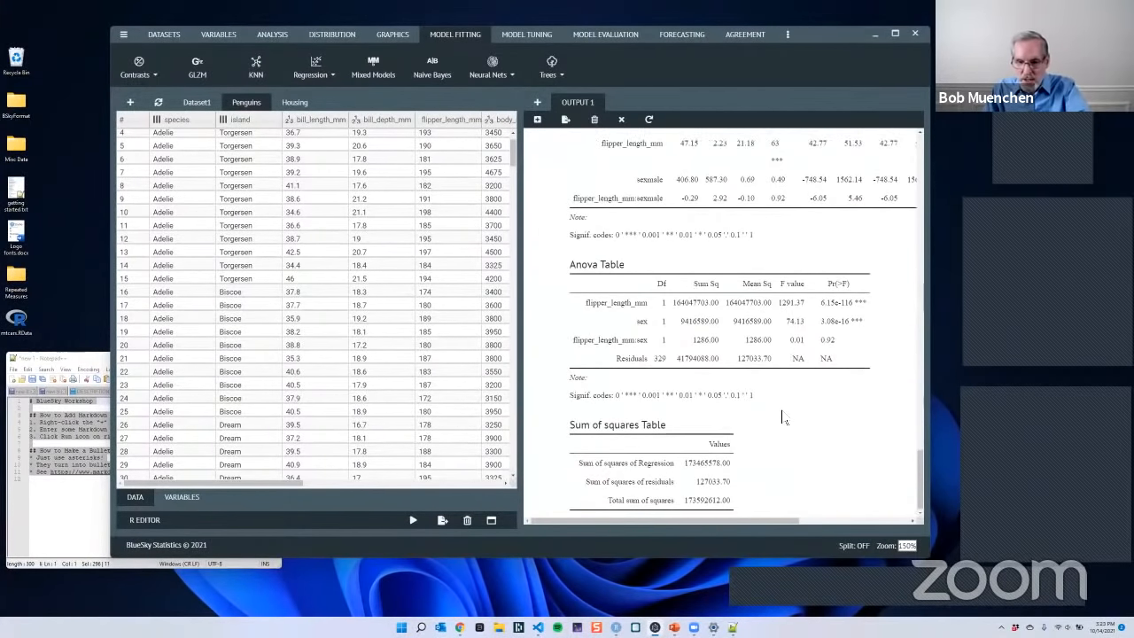
- Set up an ordinal regression on the Housing dataset with Sat as the dependent variable
scroll(704, 283, up, 10)
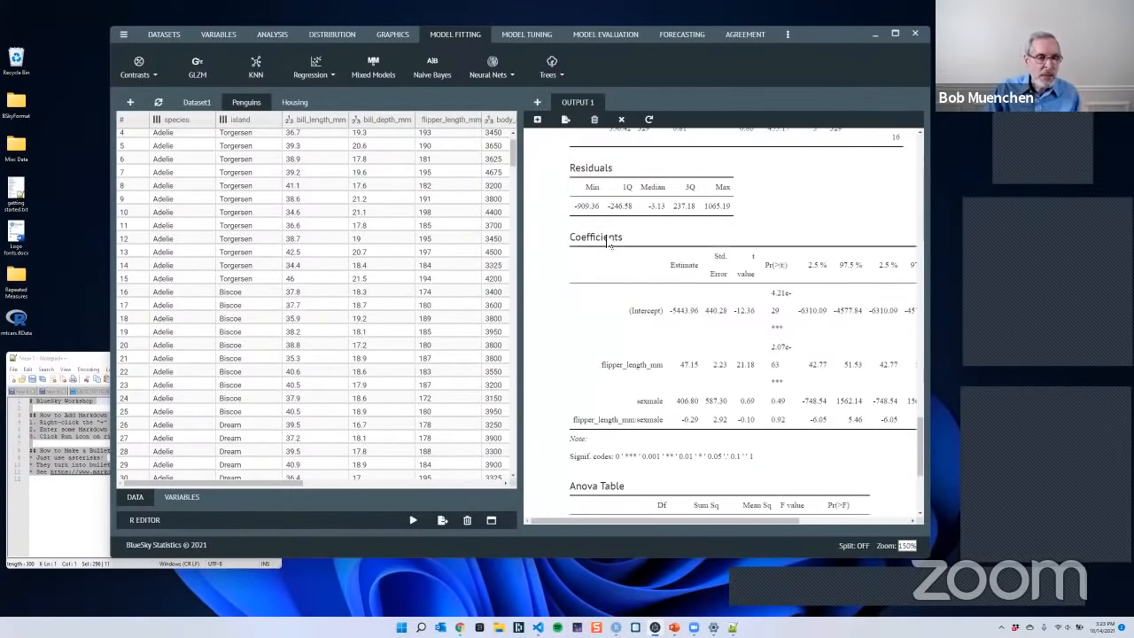
scroll(694, 255, up, 2)
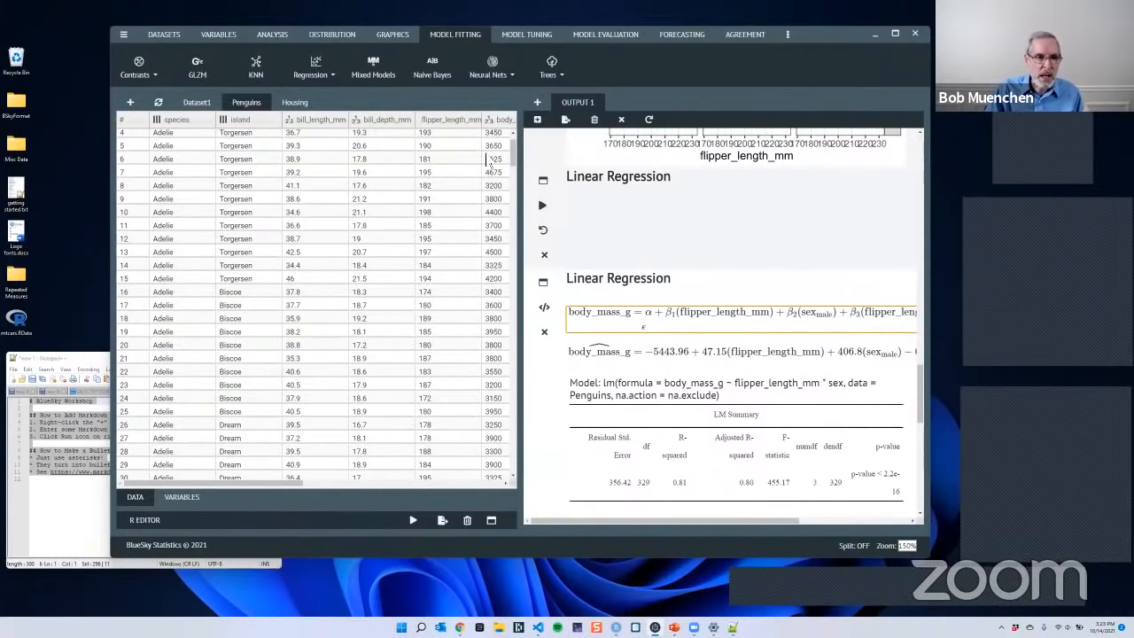
click(305, 104)
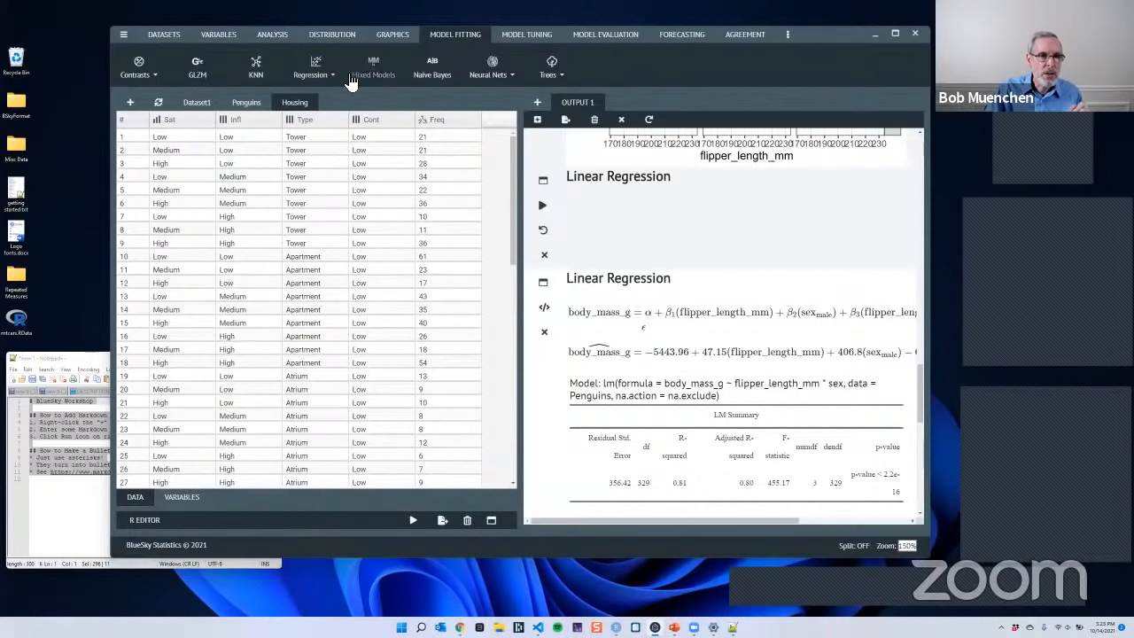
click(321, 83)
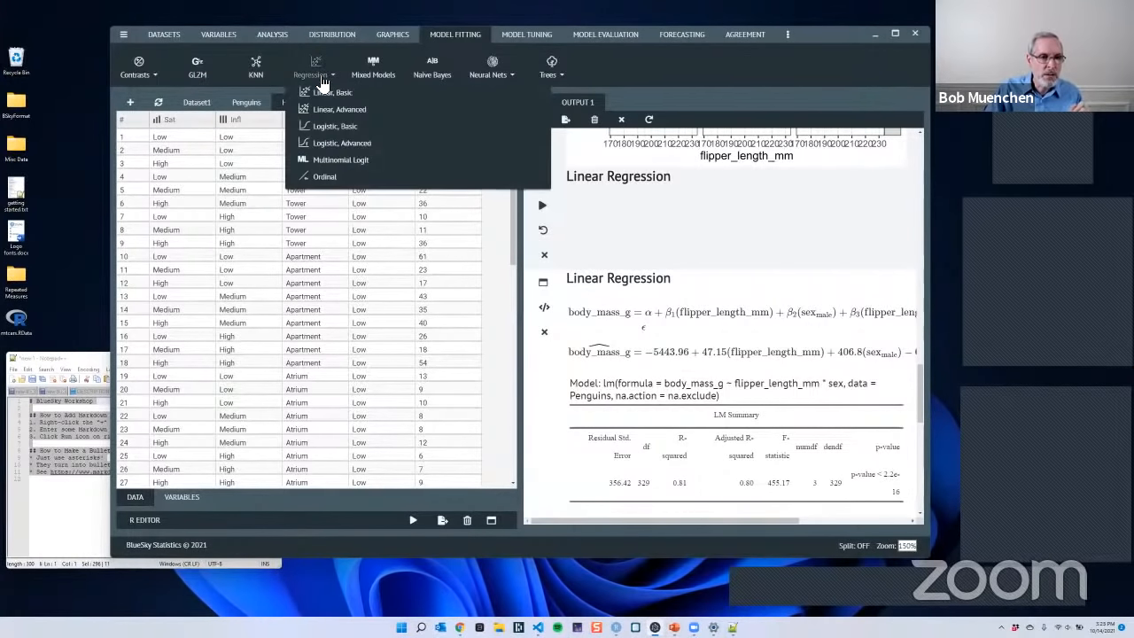
click(328, 177)
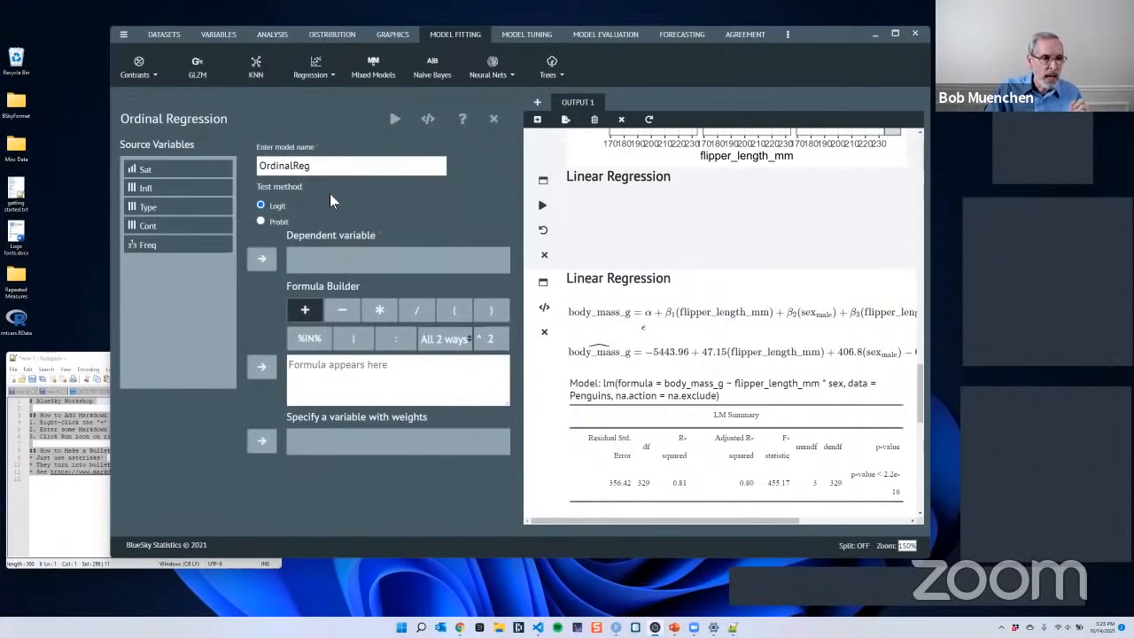
click(196, 225)
ctrl+click(159, 170)
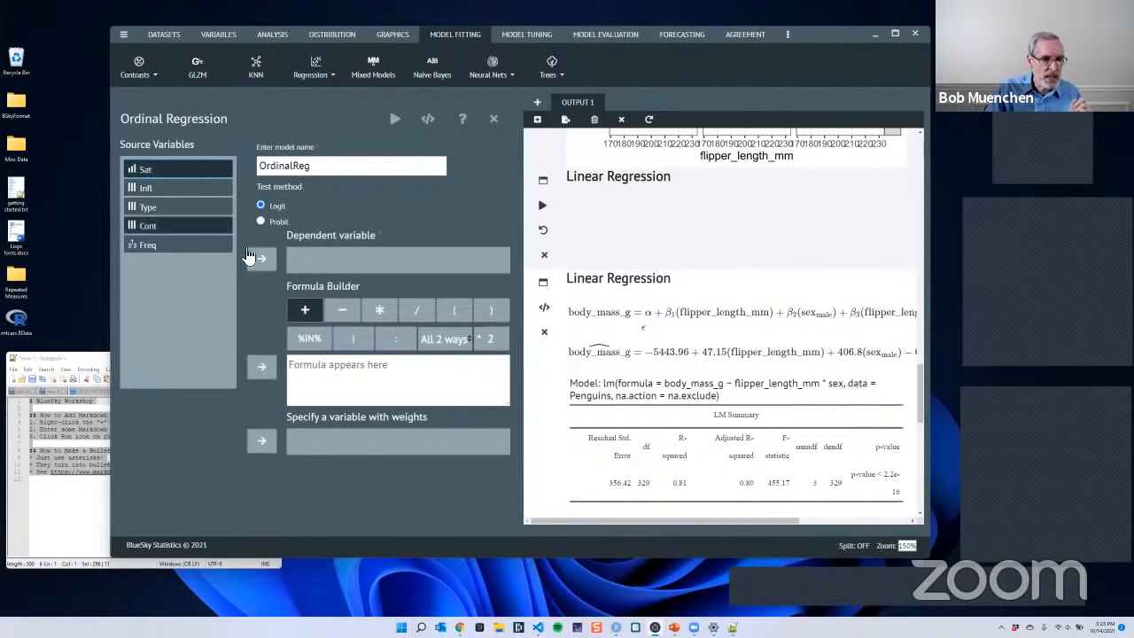
click(264, 260)
- Build the ordinal regression's model formula as Infl + Type + Cont
click(163, 176)
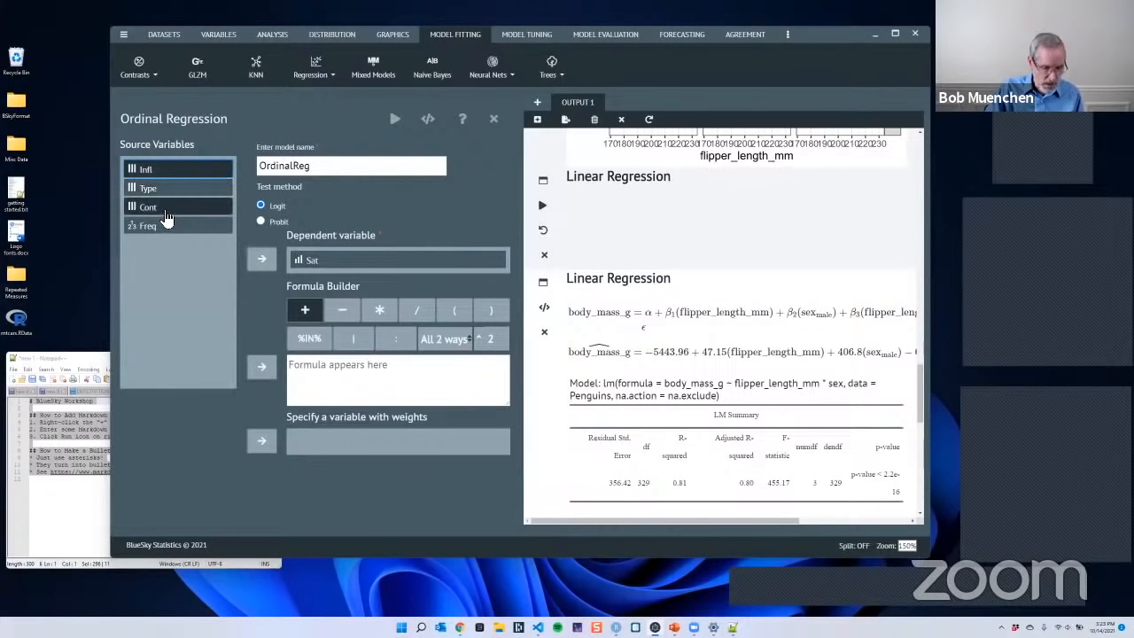
ctrl+click(159, 188)
ctrl+click(160, 206)
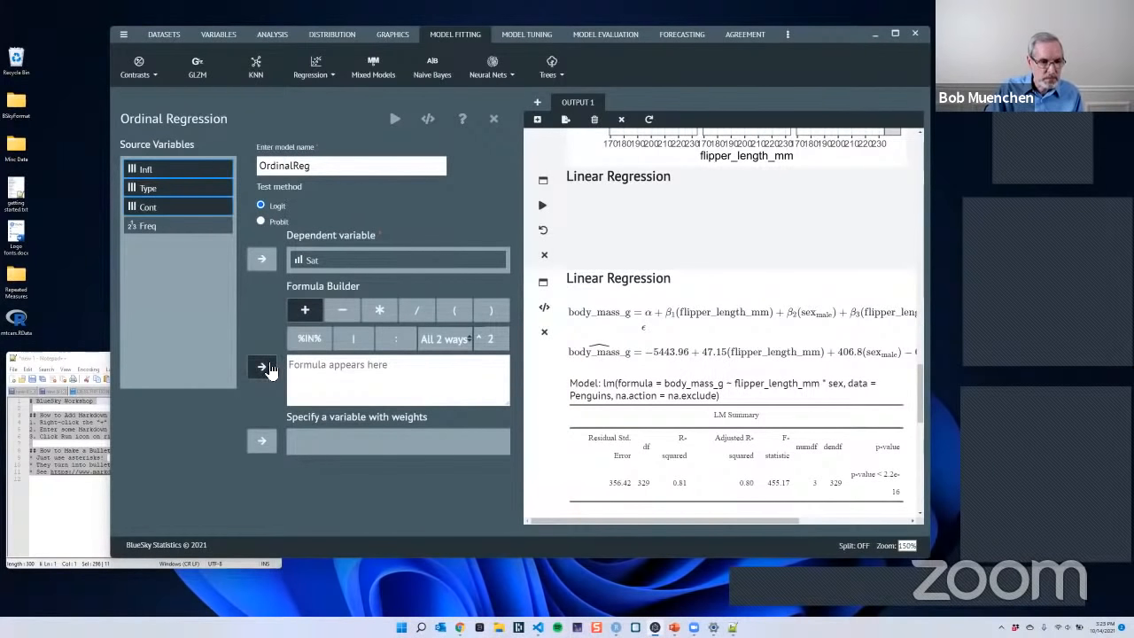
click(264, 368)
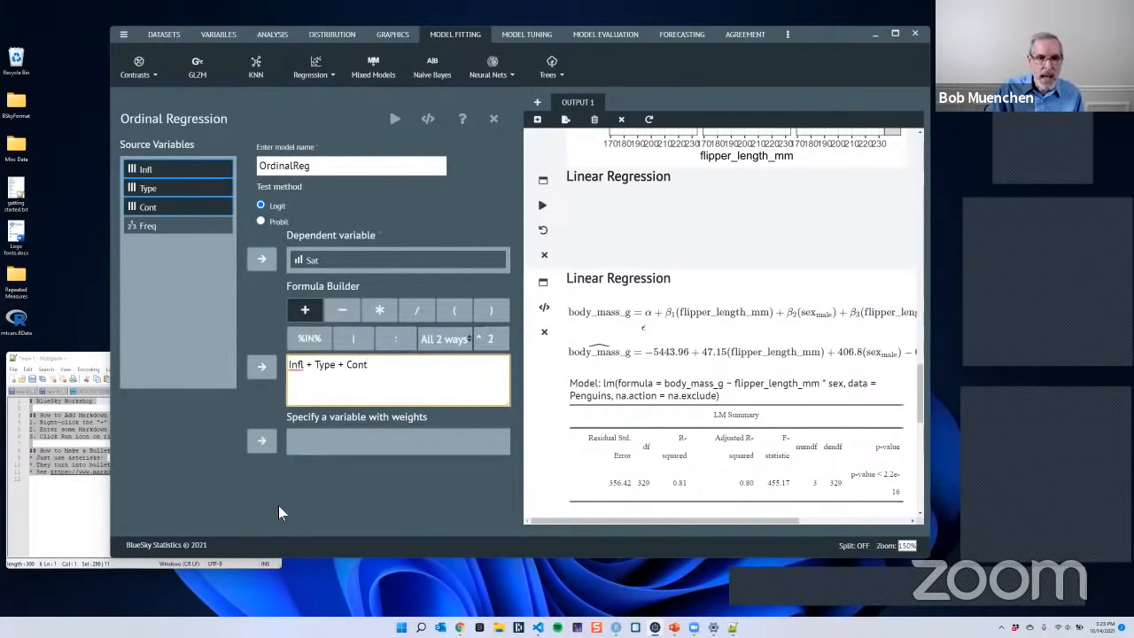
- Run the generated but unexecuted two-way interaction linear regression from its output entry, and look through its equations and tables
click(544, 207)
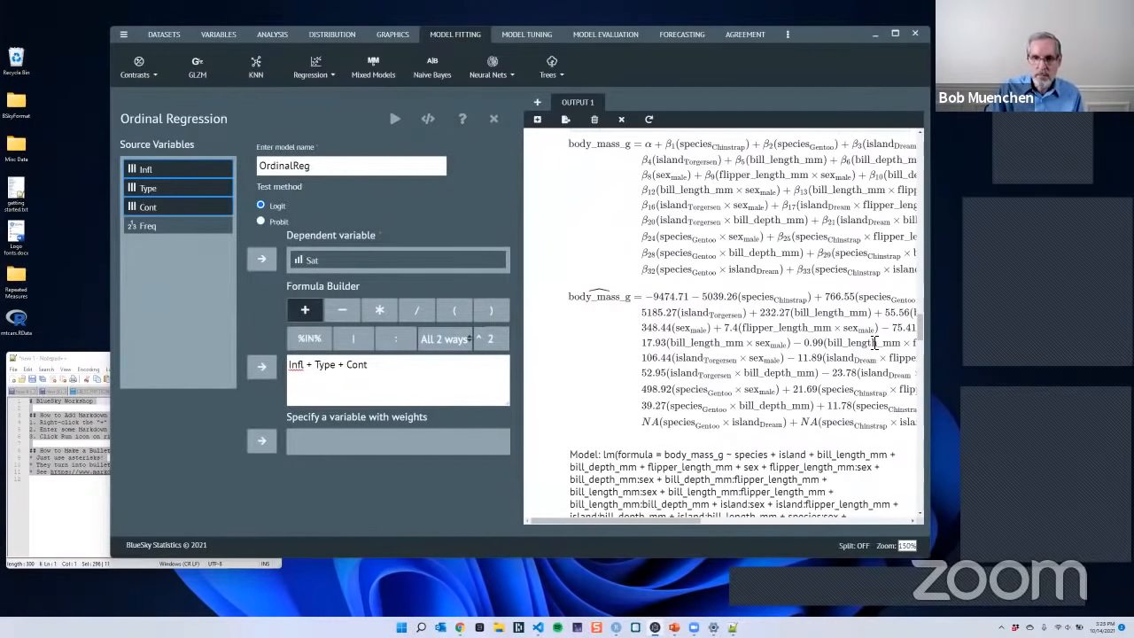
scroll(875, 342, up, 2)
scroll(856, 318, down, 3)
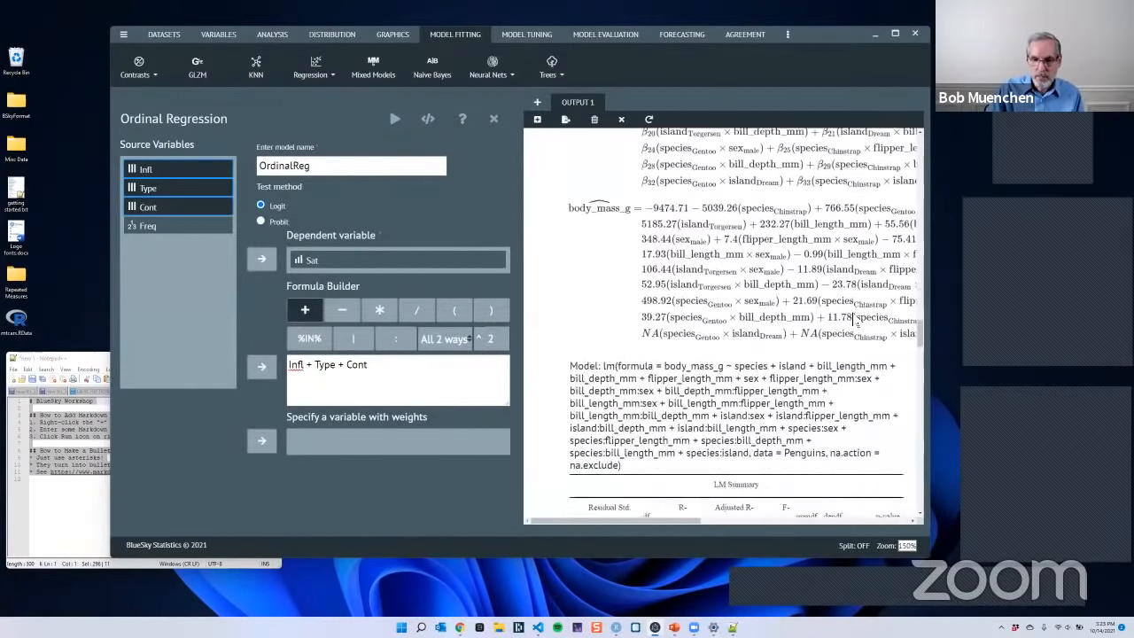
scroll(856, 323, down, 20)
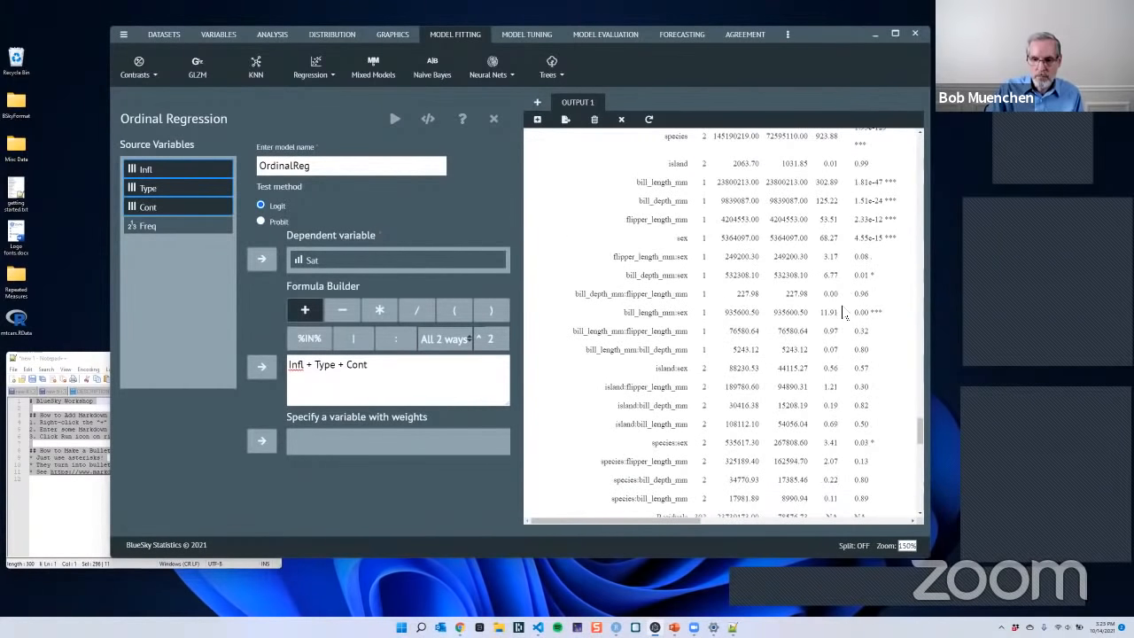
scroll(845, 314, down, 6)
scroll(837, 311, up, 4)
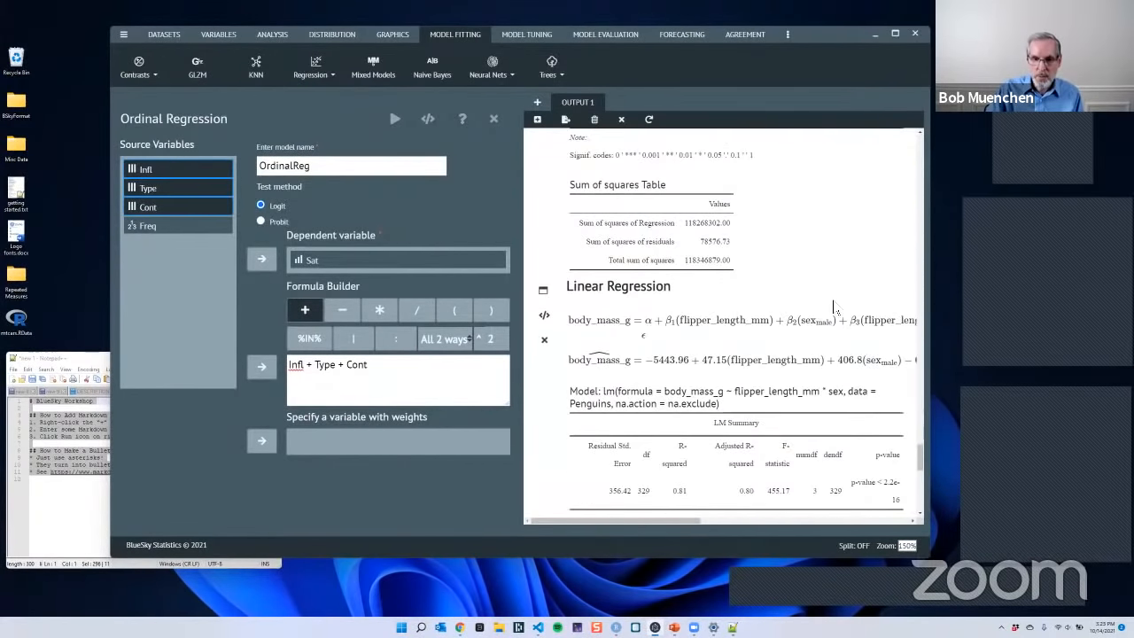
scroll(833, 307, down, 8)
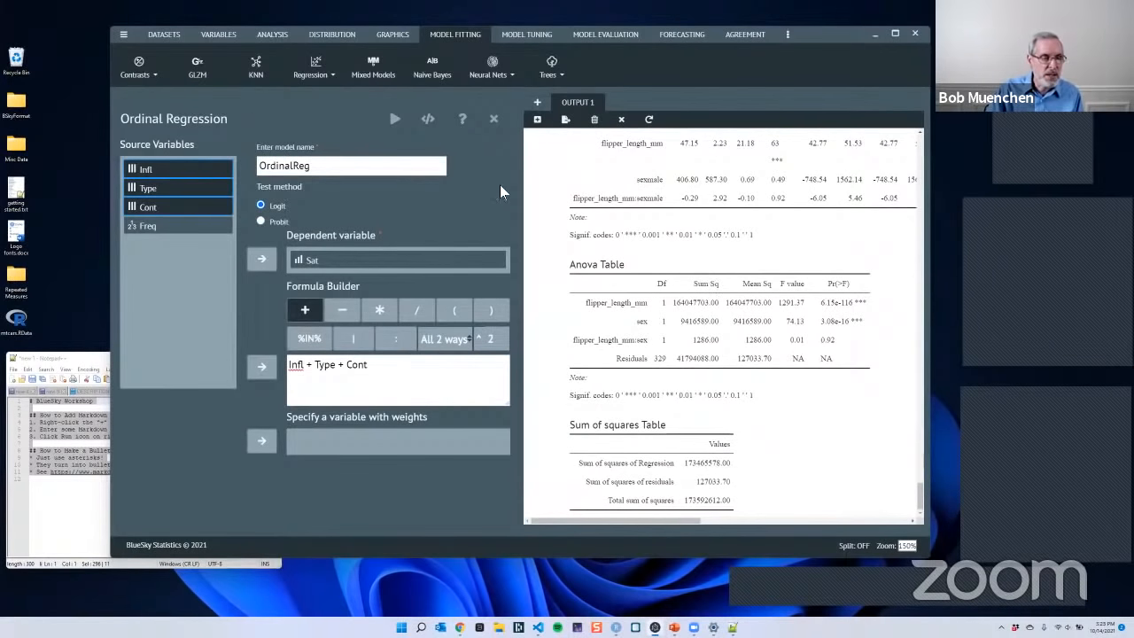
- Run the ordinal regression and widen the output area enough to show the complete equations
click(396, 121)
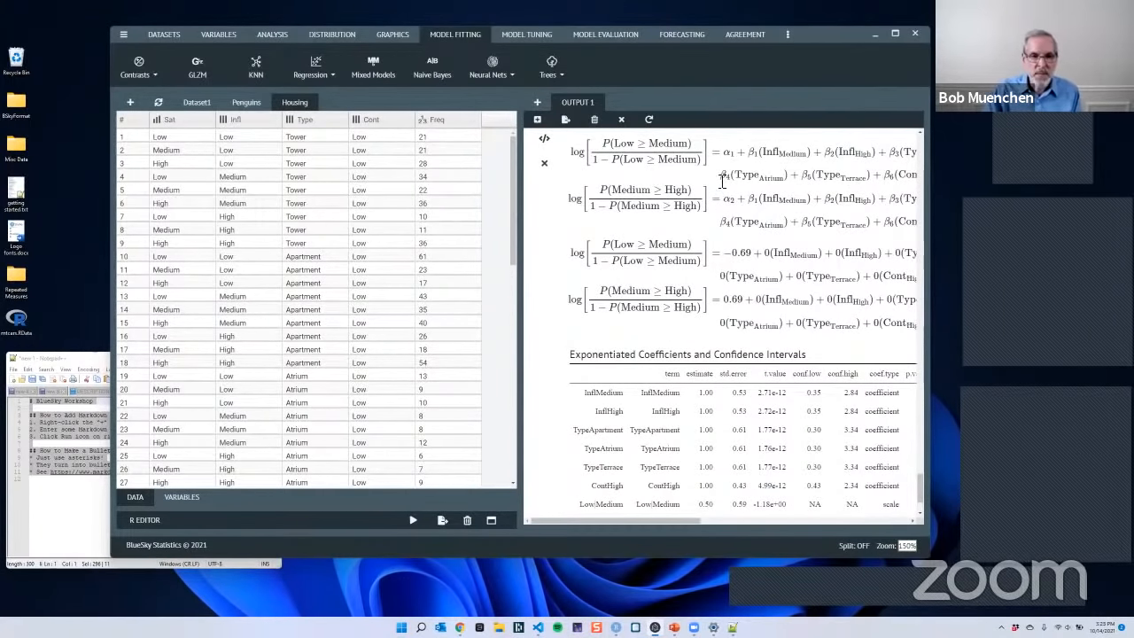
drag(523, 222, 394, 227)
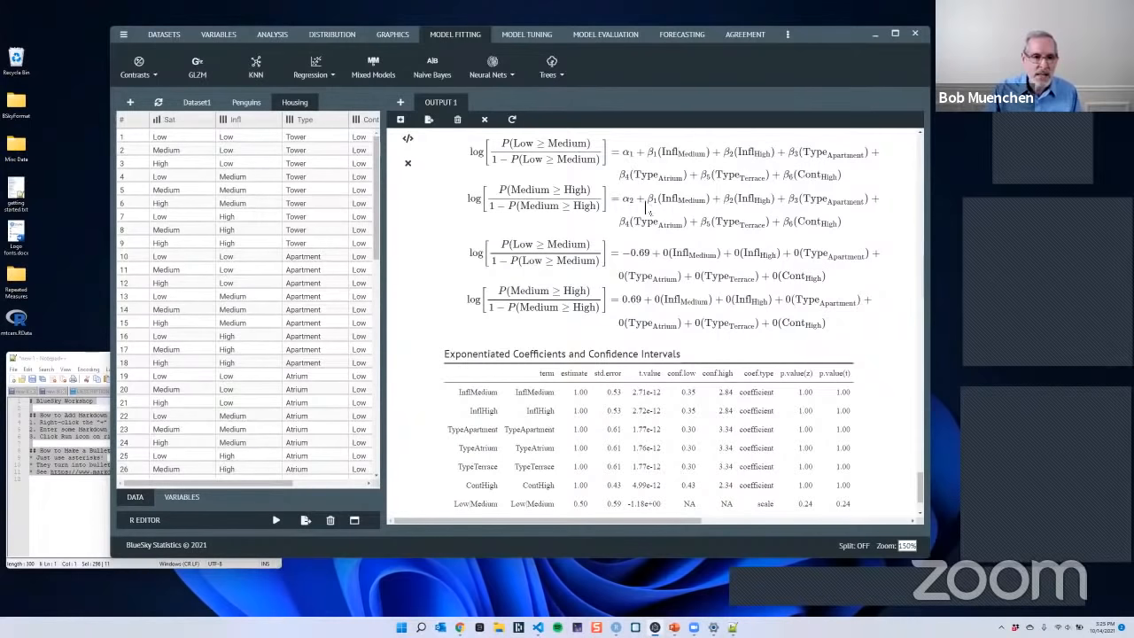
- Examine the ordinal regression's equations, exponentiated coefficients and model statistics, comparing them with the preceding linear regression tables
scroll(658, 234, down, 1)
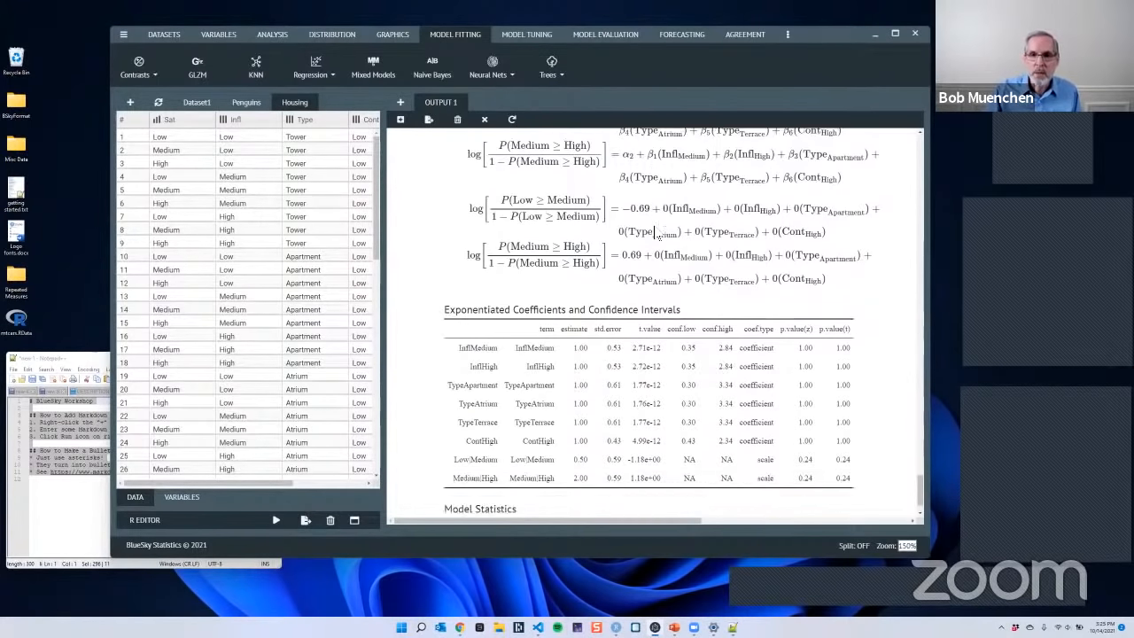
scroll(658, 234, up, 3)
scroll(655, 222, down, 4)
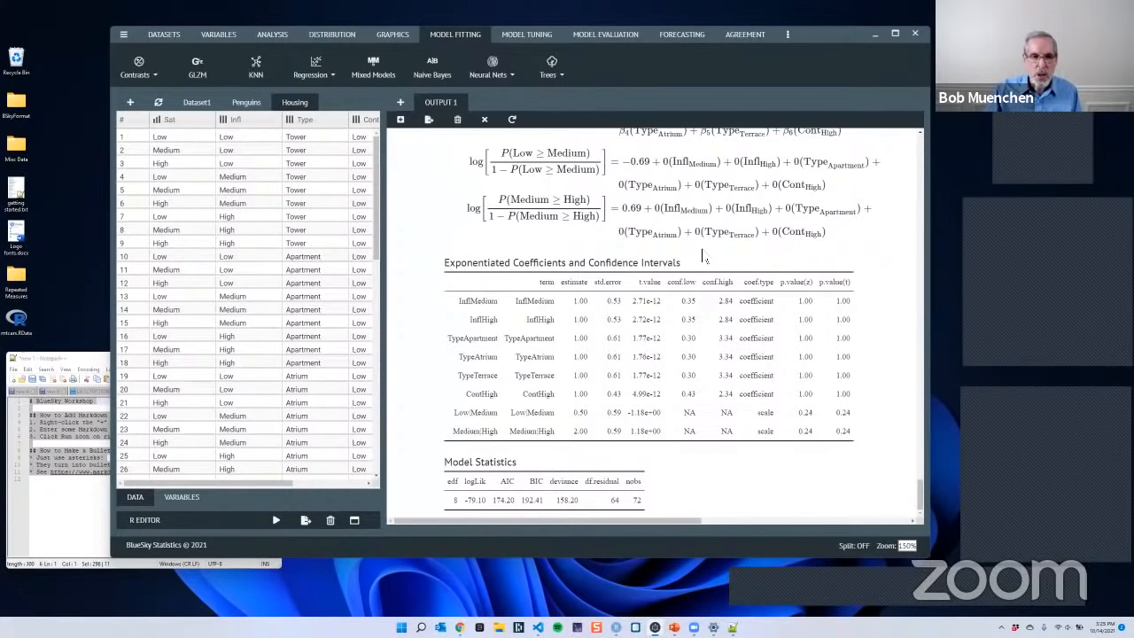
scroll(705, 254, up, 5)
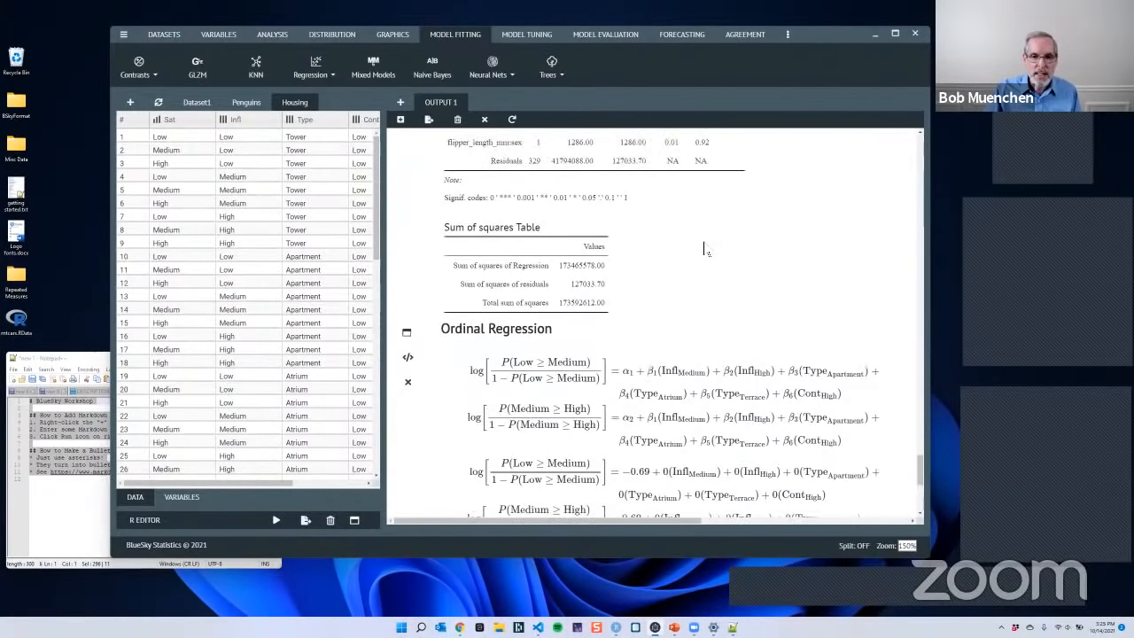
scroll(698, 239, up, 5)
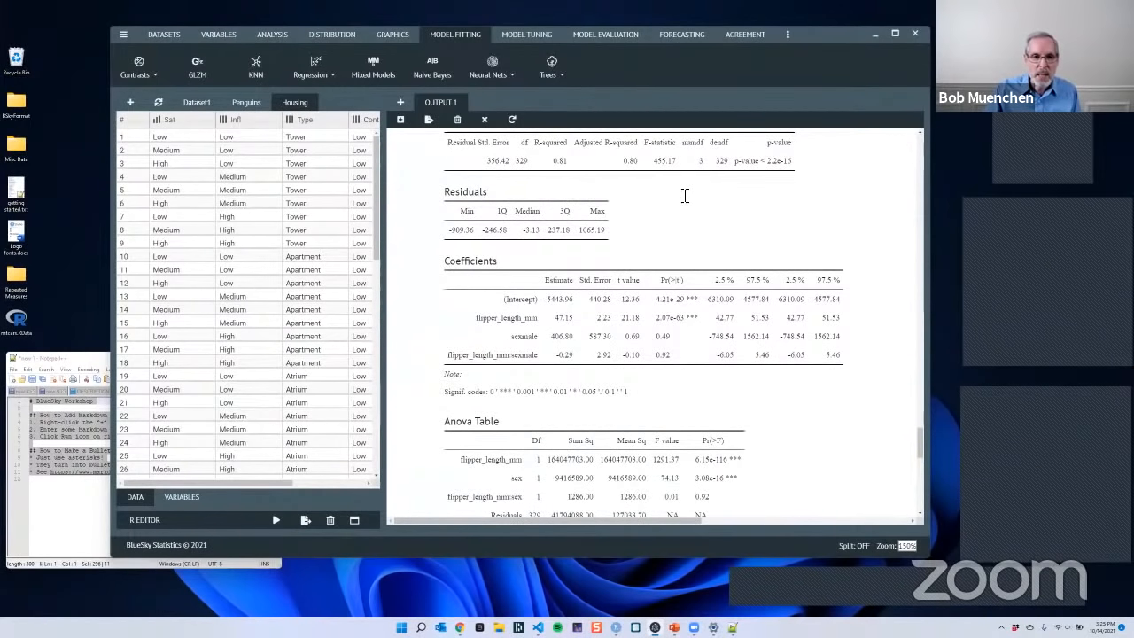
scroll(676, 191, down, 8)
scroll(672, 189, down, 4)
scroll(585, 199, up, 1)
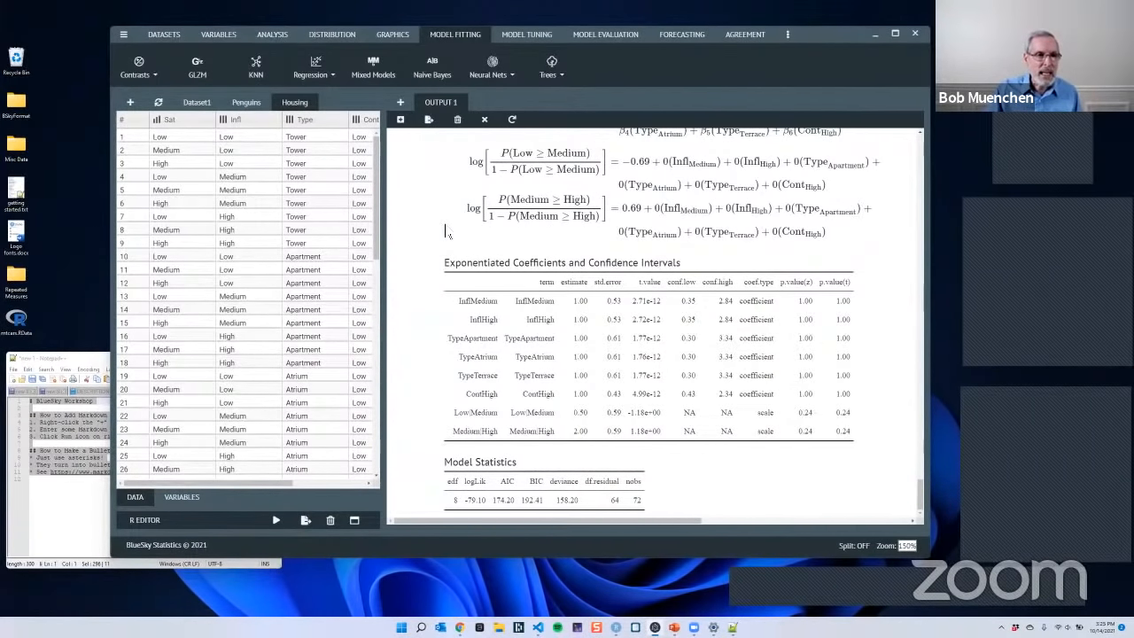
click(168, 37)
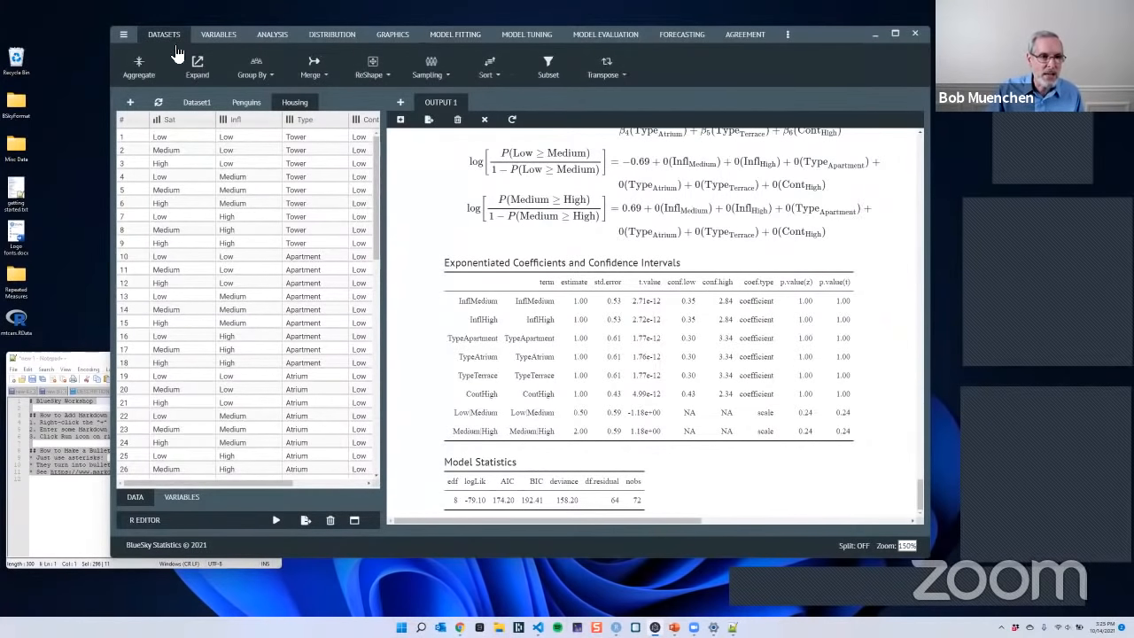
click(256, 75)
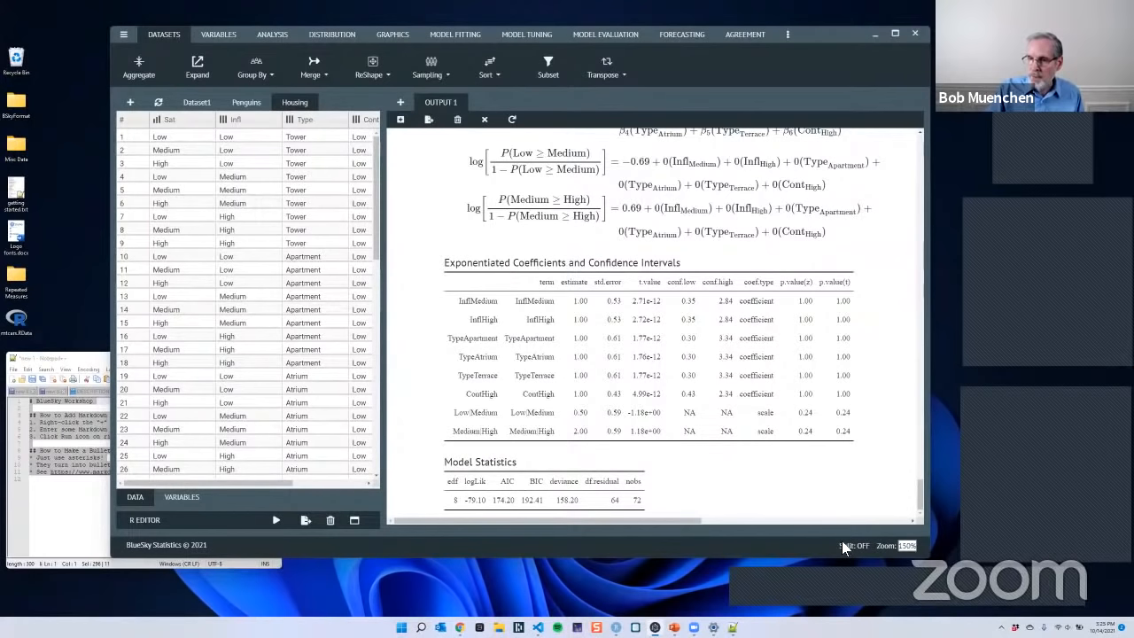
click(907, 546)
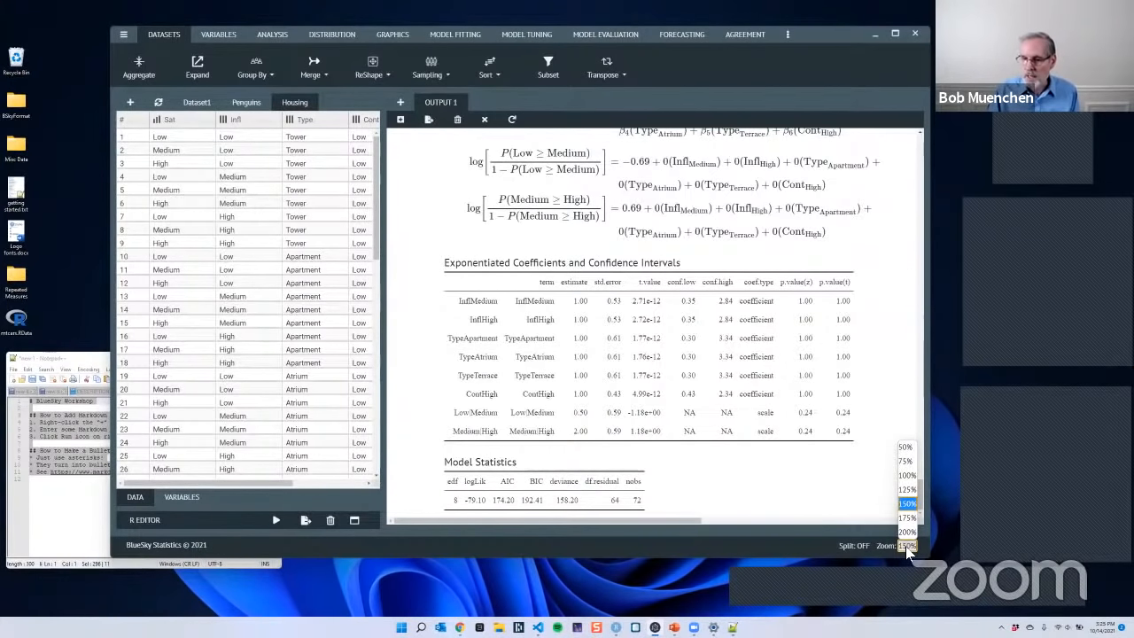
click(824, 485)
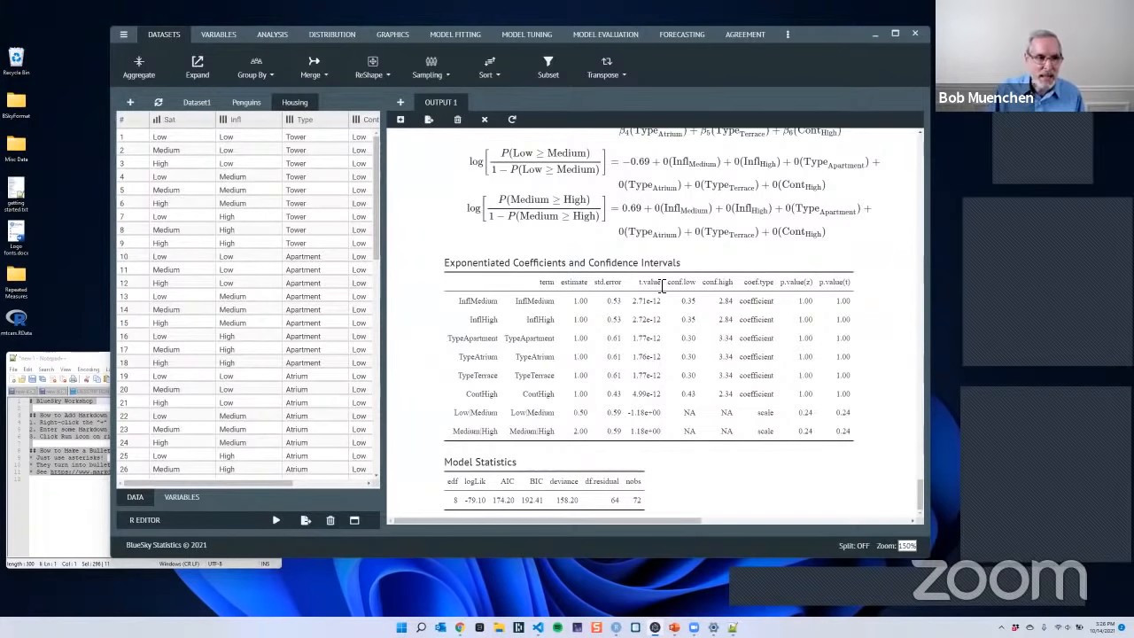
click(256, 80)
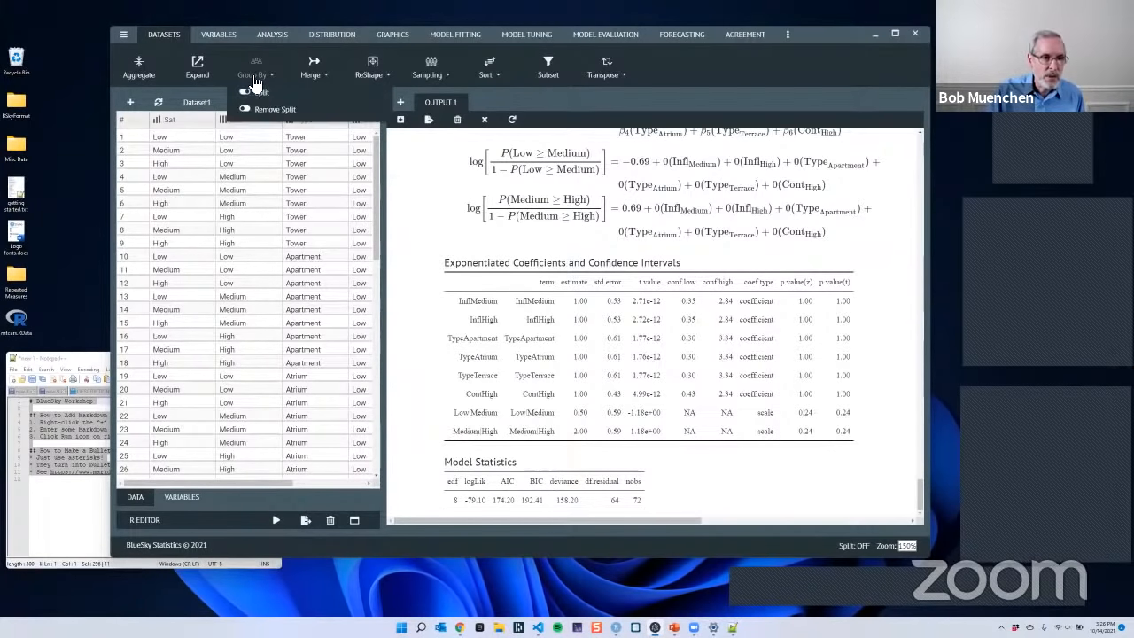
click(265, 93)
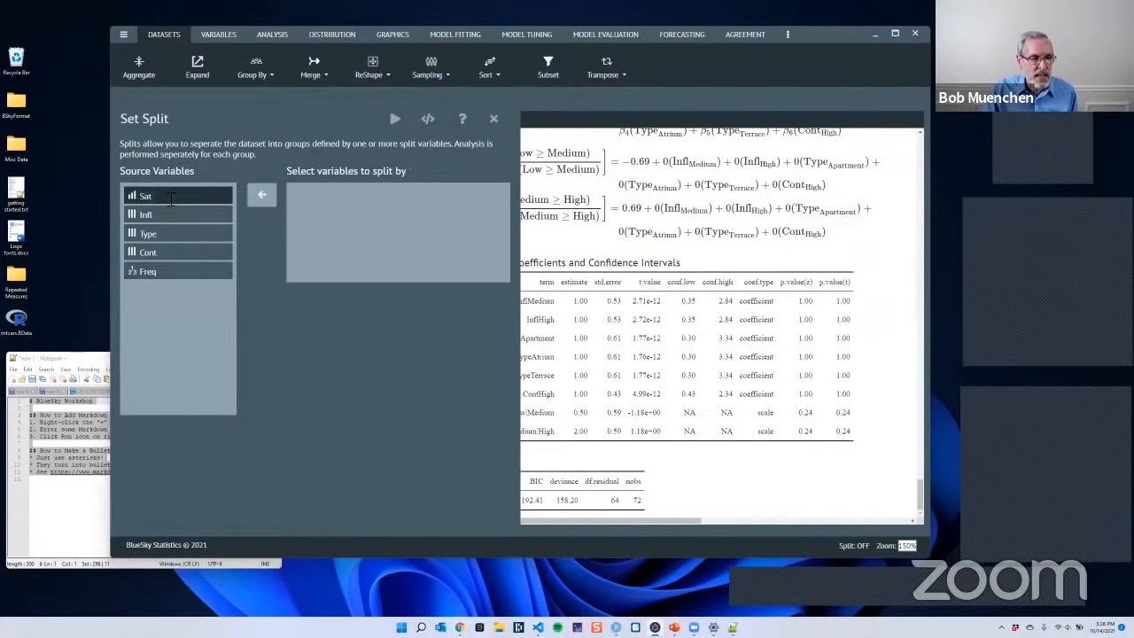
click(147, 255)
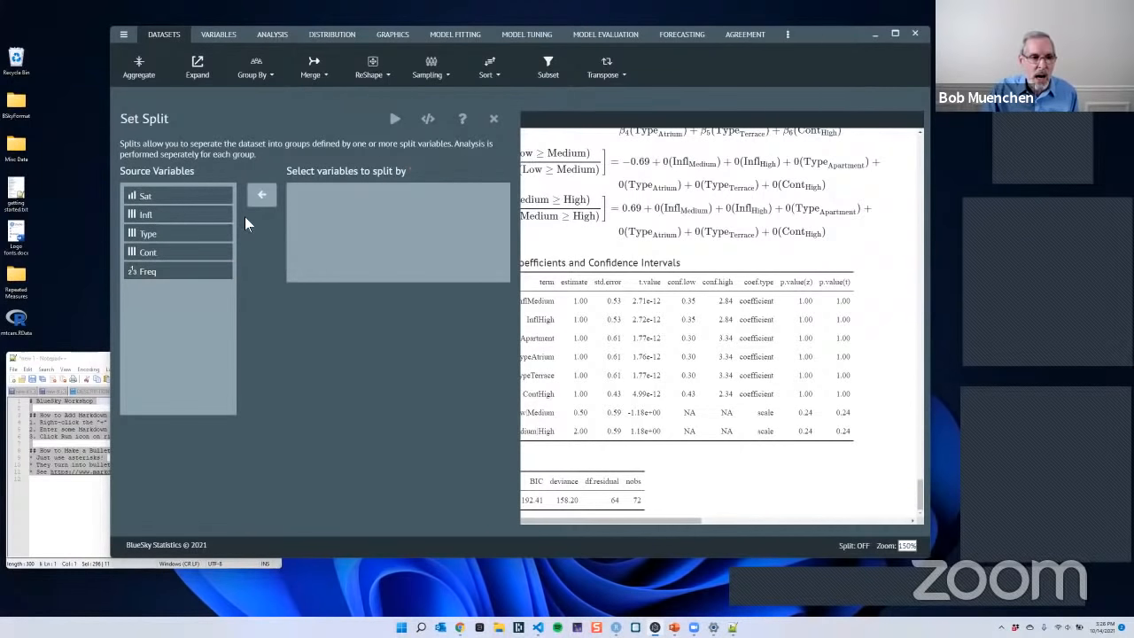
click(493, 119)
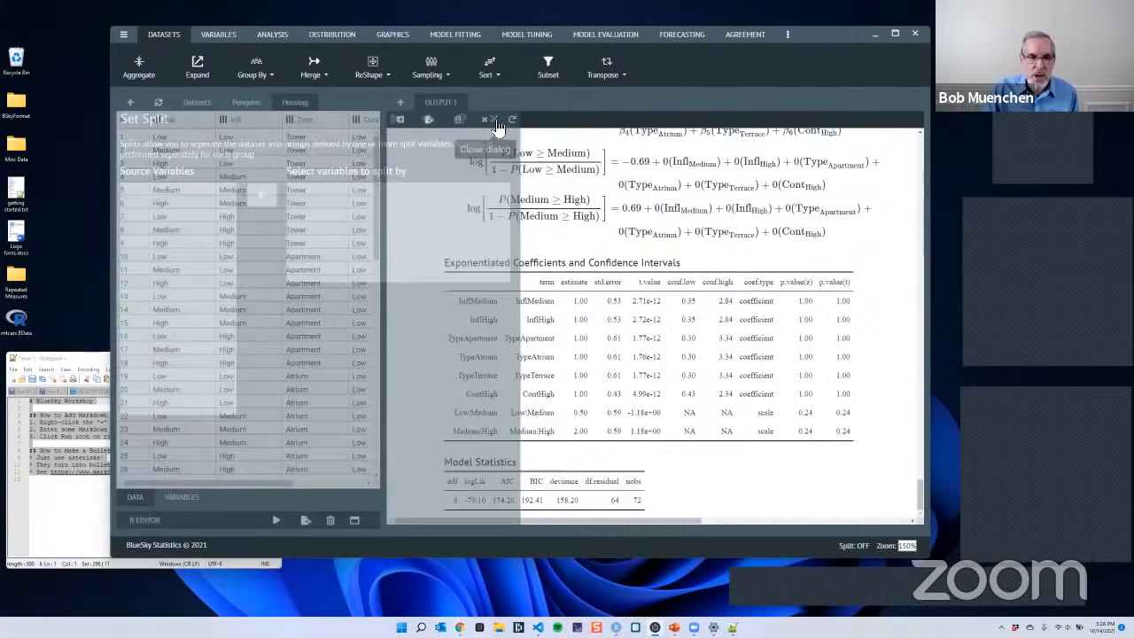
- Split the Penguins dataset by species so analyses are performed separately for each group
click(246, 102)
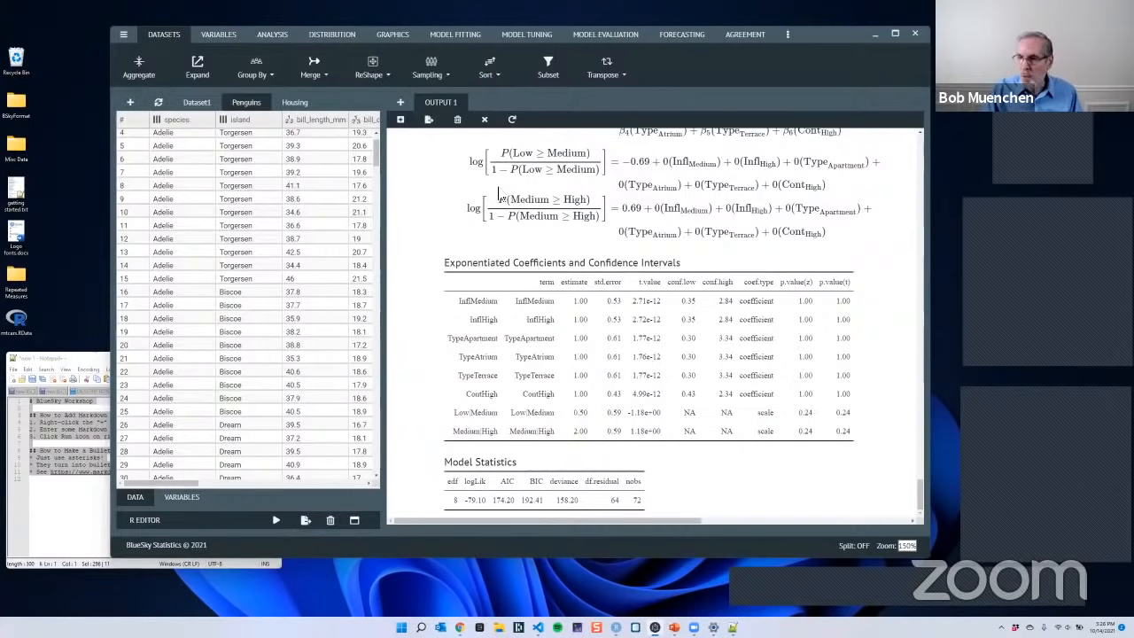
click(253, 78)
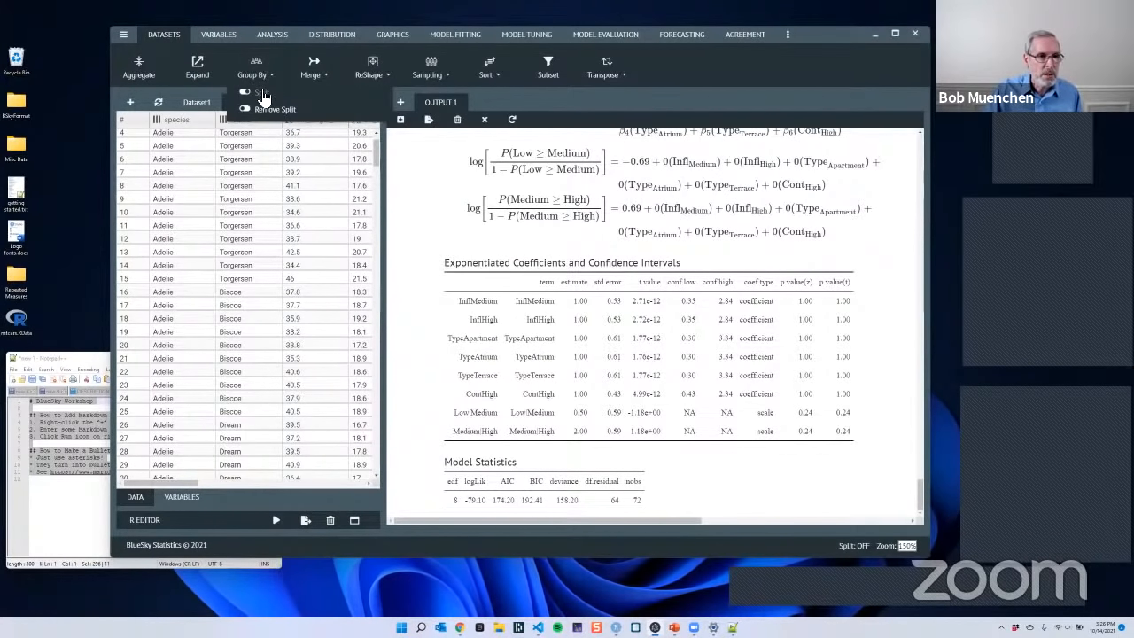
click(260, 92)
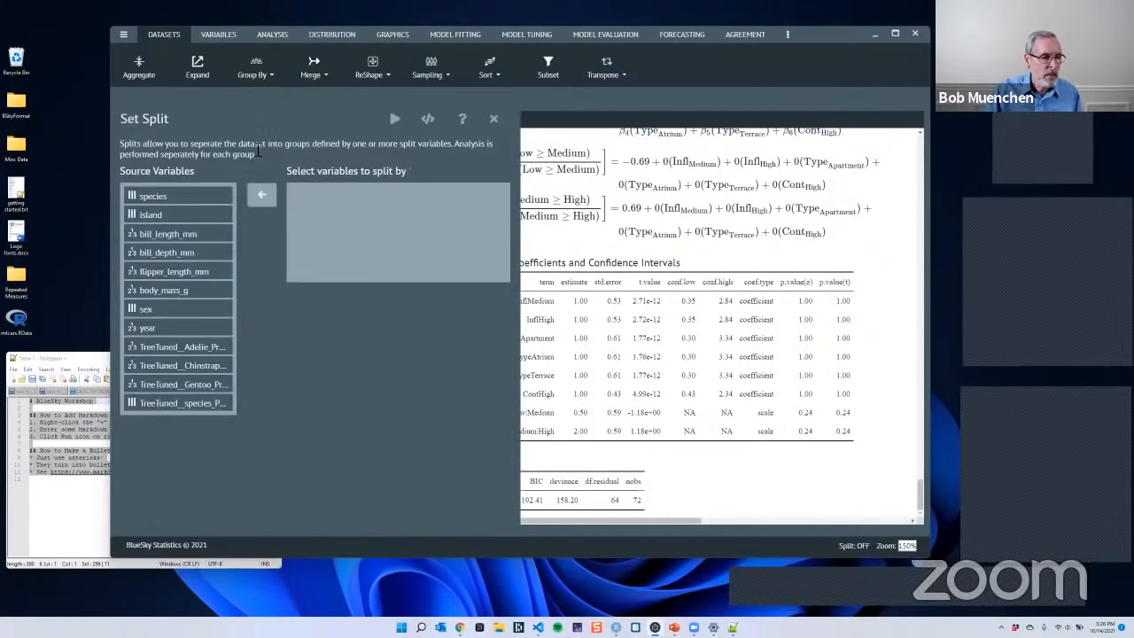
click(177, 197)
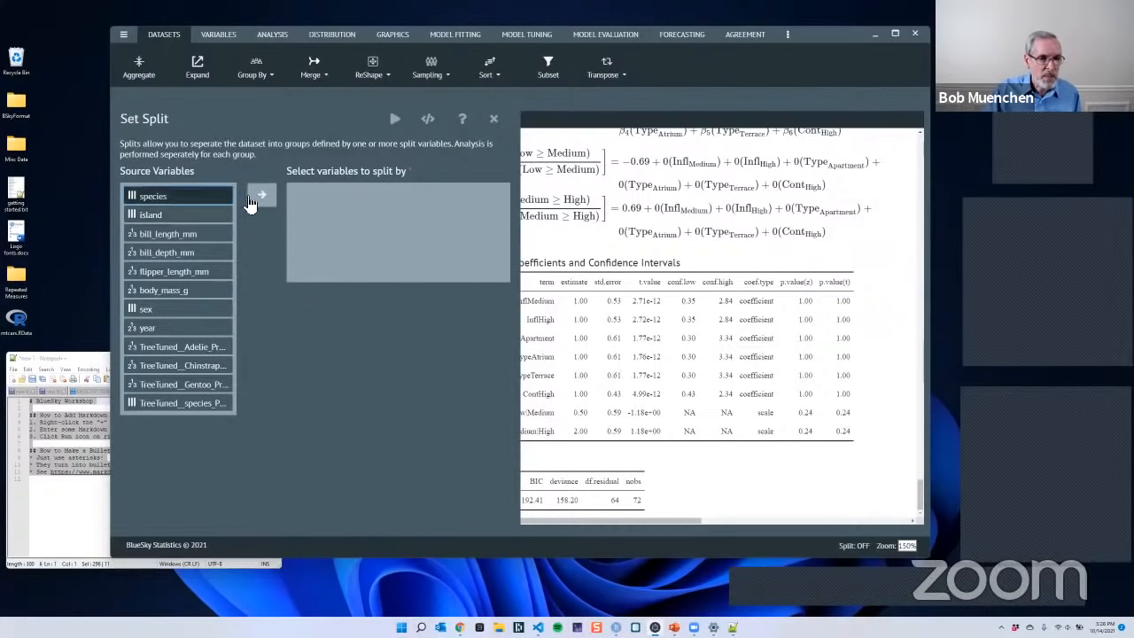
click(261, 197)
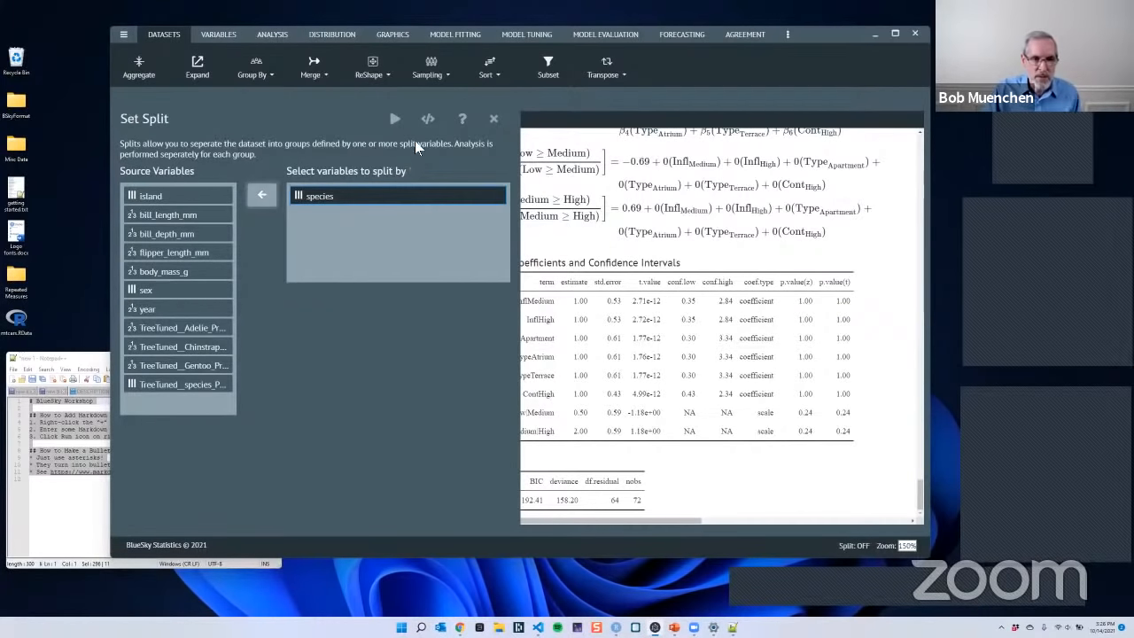
click(395, 121)
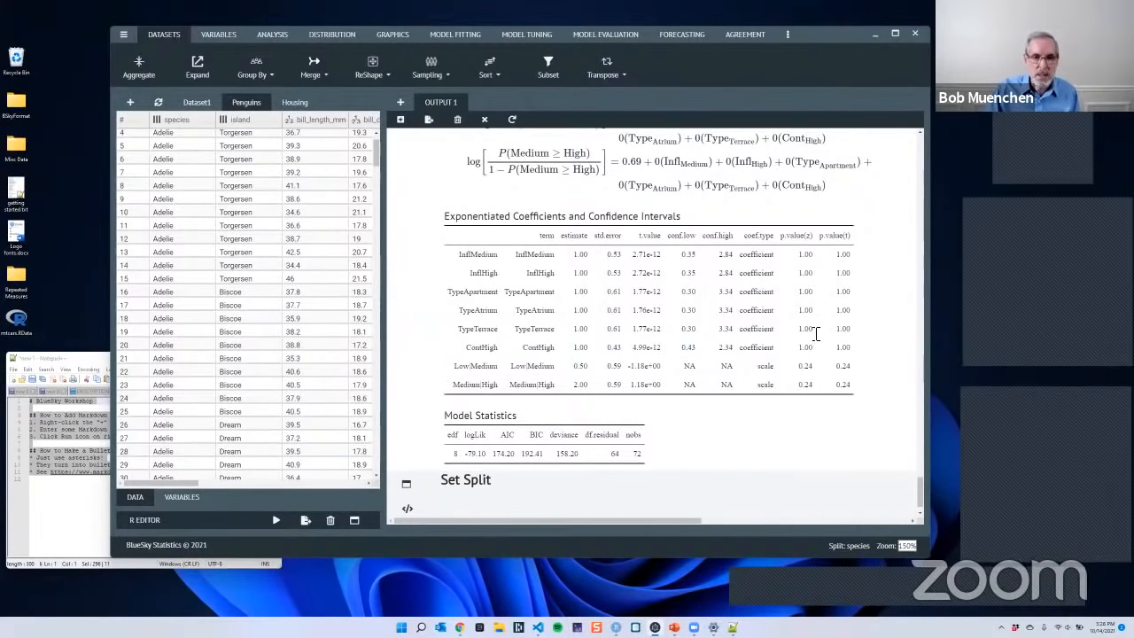
scroll(809, 335, up, 3)
scroll(809, 335, up, 8)
drag(920, 446, 924, 386)
scroll(788, 166, down, 15)
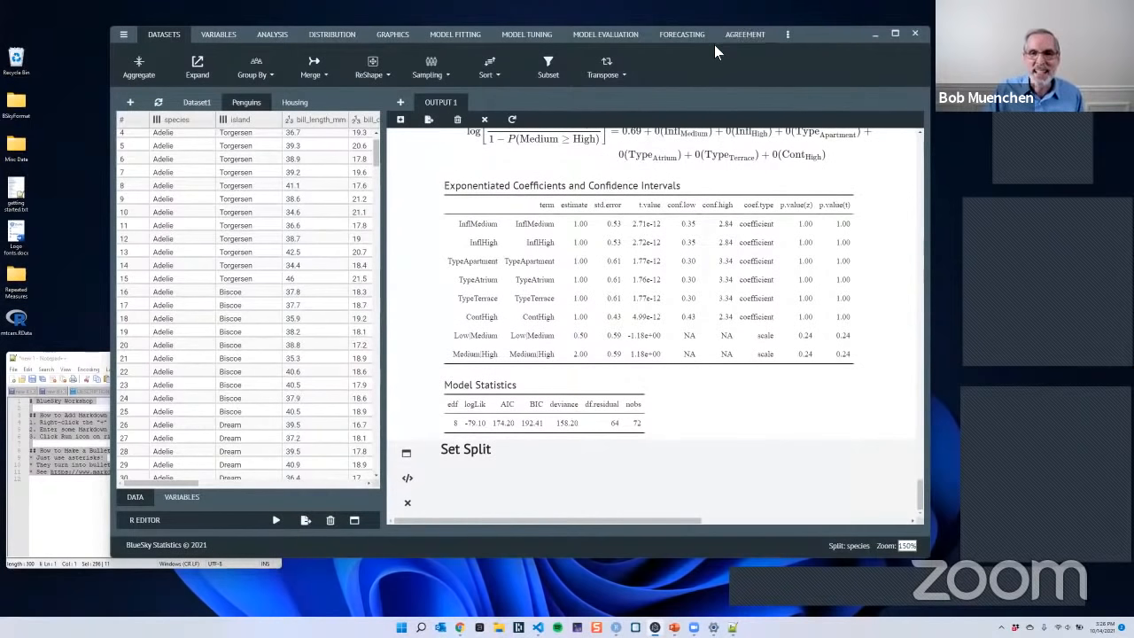
- Create a scatter plot of the split Penguins data with body_mass_g as the Y variable and flipper_length_mm as the X variable
click(393, 37)
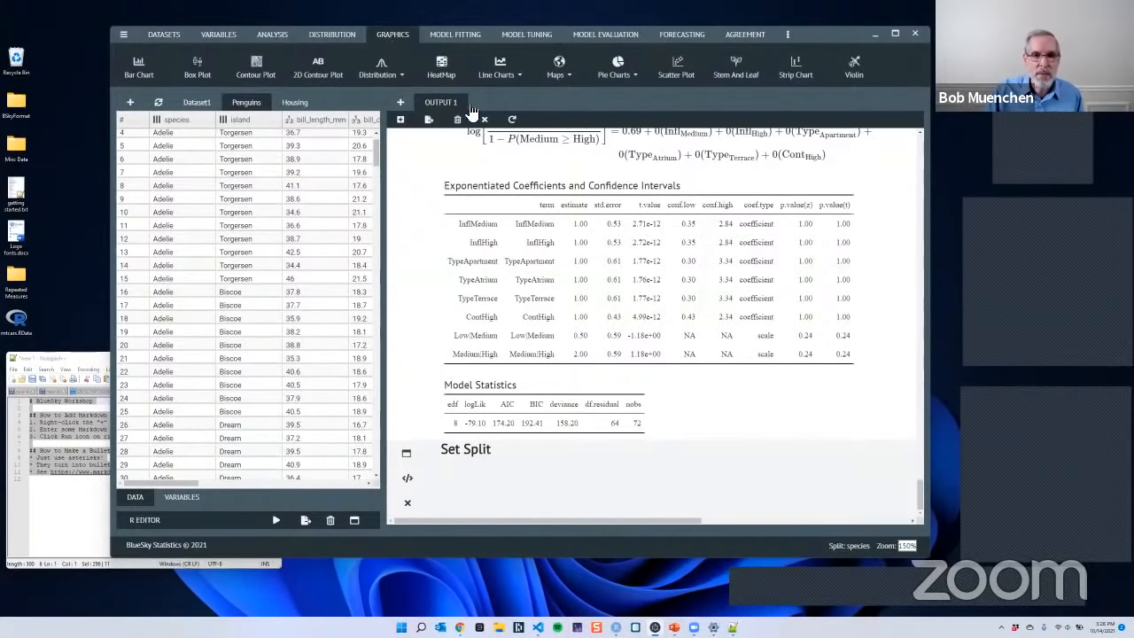
click(676, 68)
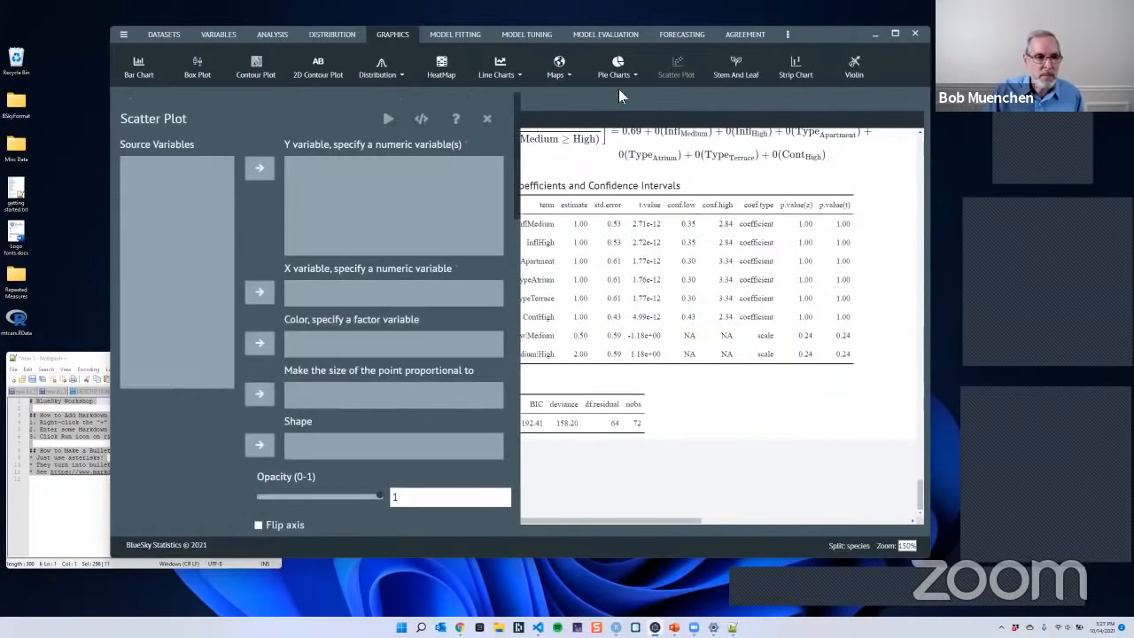
click(181, 264)
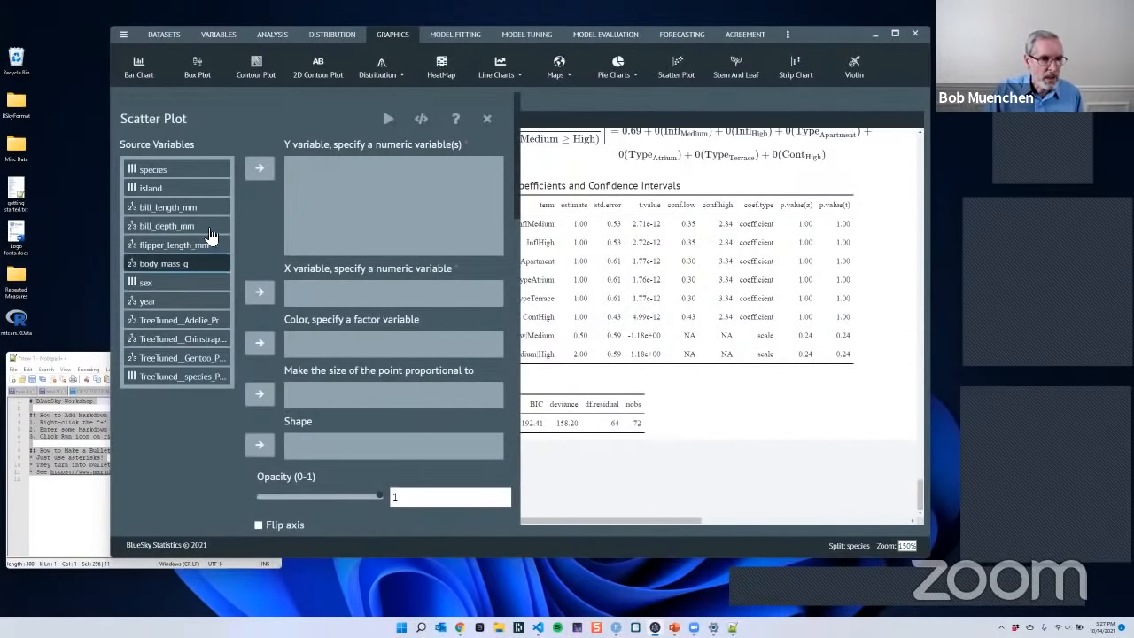
click(259, 172)
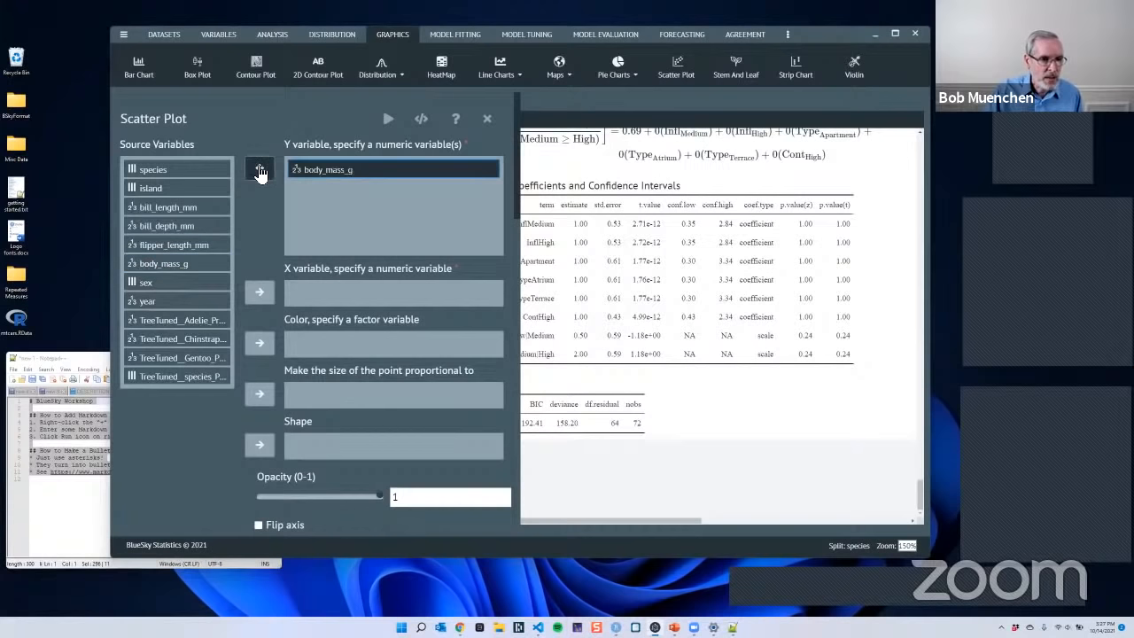
click(209, 285)
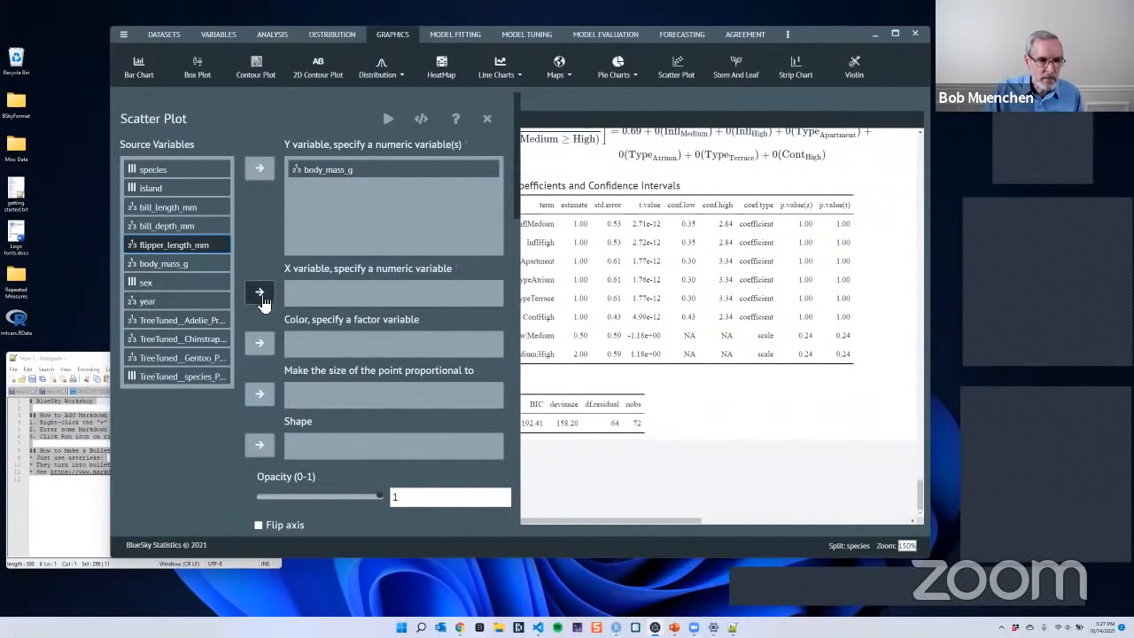
click(259, 294)
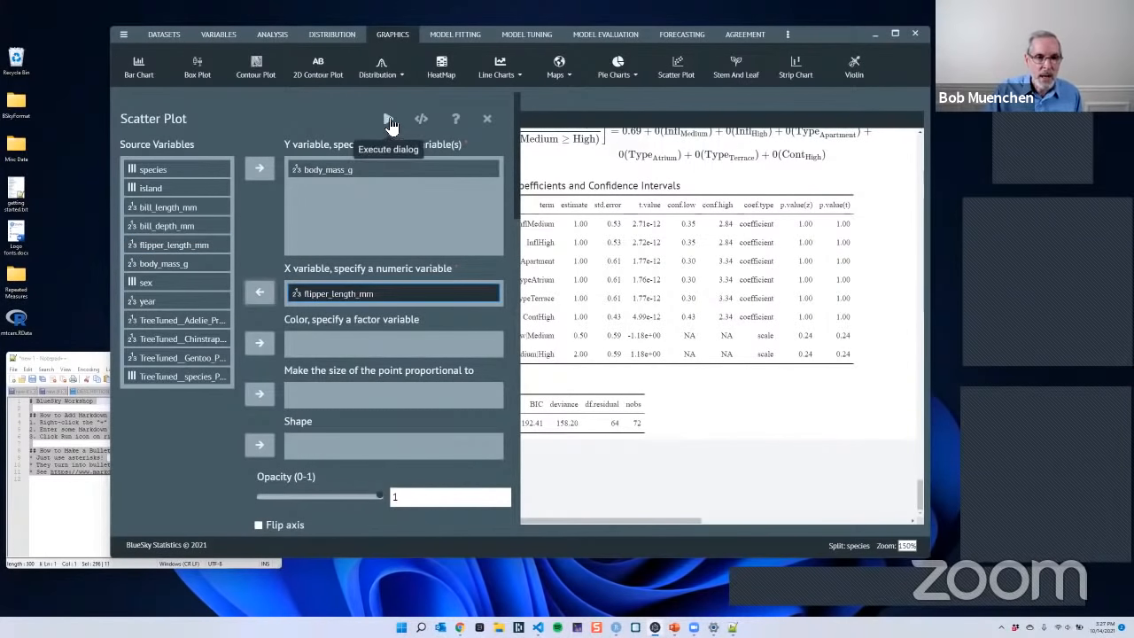
click(389, 120)
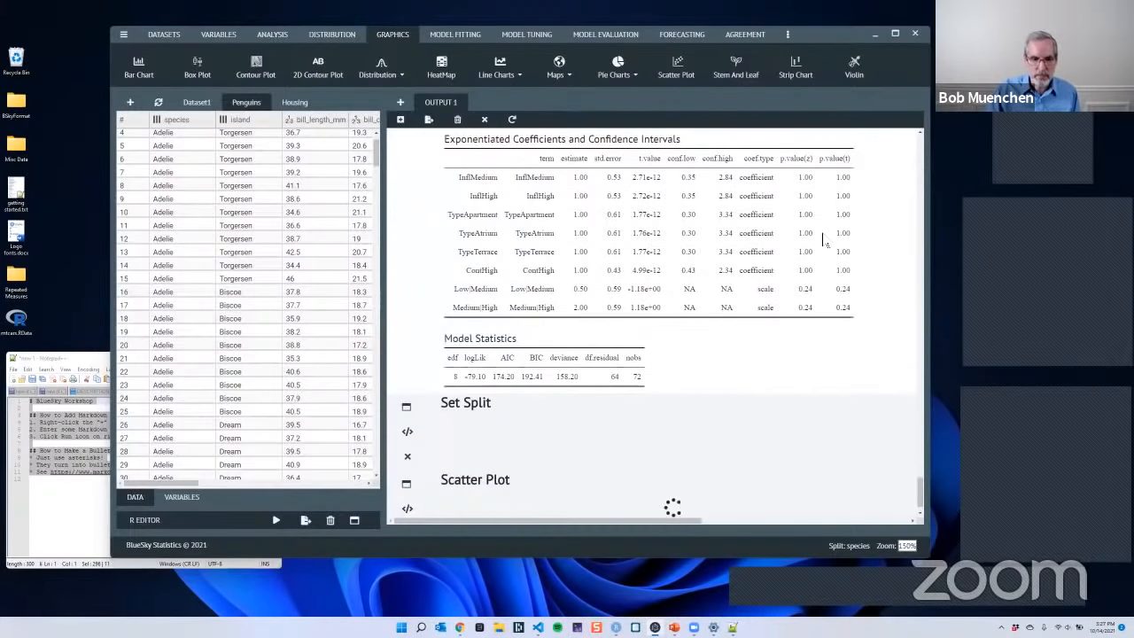
- Look through the separate body mass versus flipper length scatter plots for the Adelie, Chinstrap and Gentoo species
scroll(756, 202, down, 1)
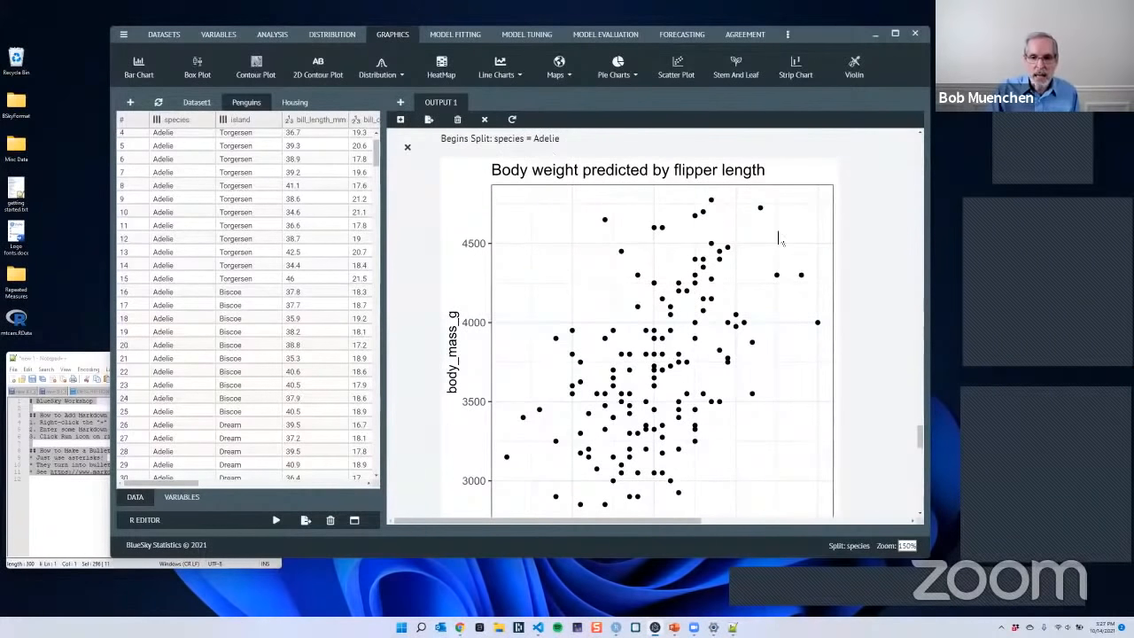
scroll(860, 304, down, 2)
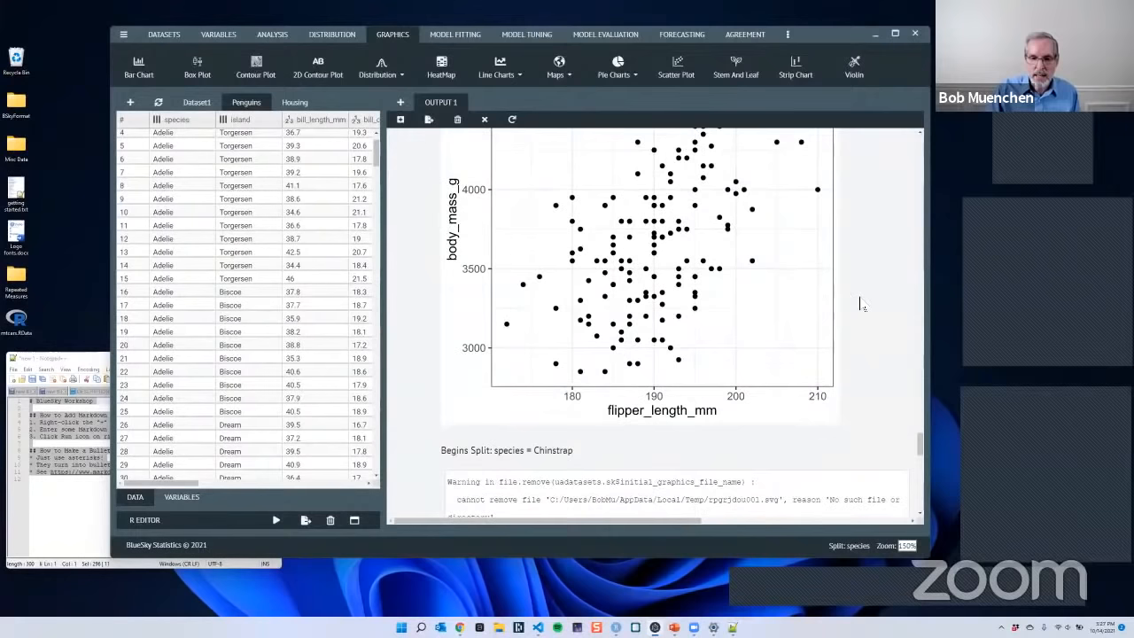
scroll(844, 233, down, 3)
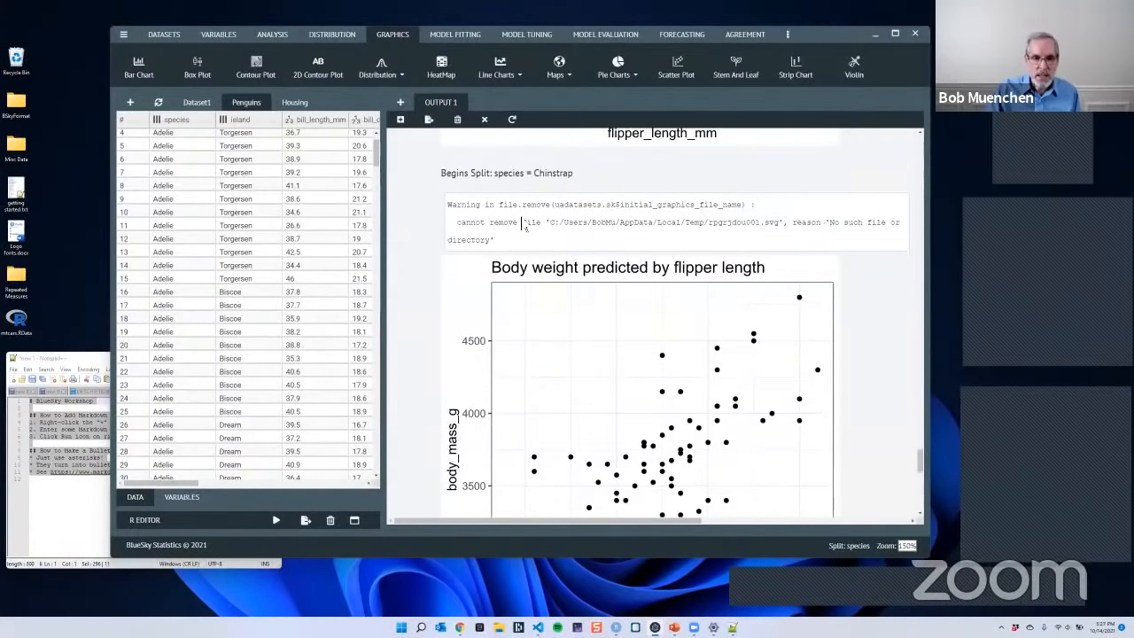
scroll(725, 255, up, 1)
scroll(806, 266, down, 5)
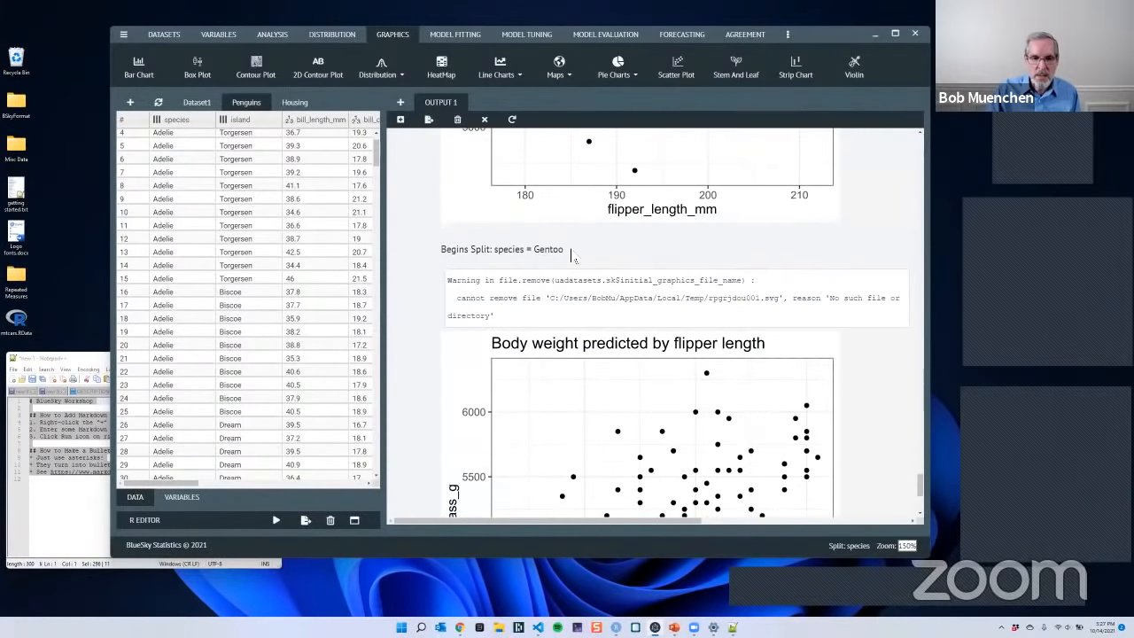
scroll(860, 271, down, 3)
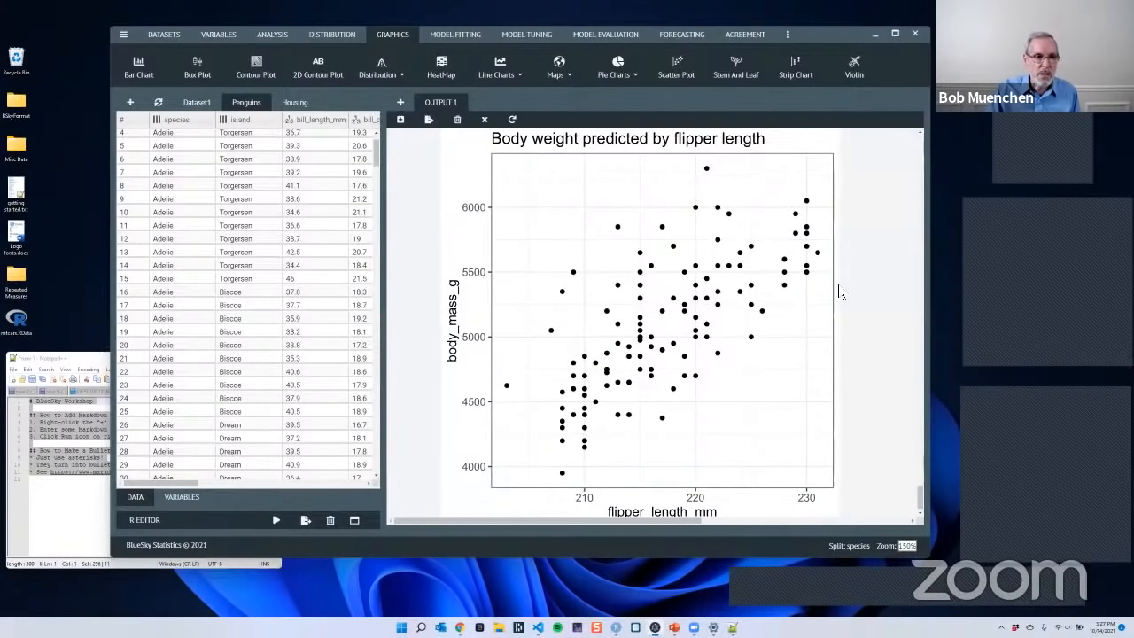
scroll(418, 184, down, 4)
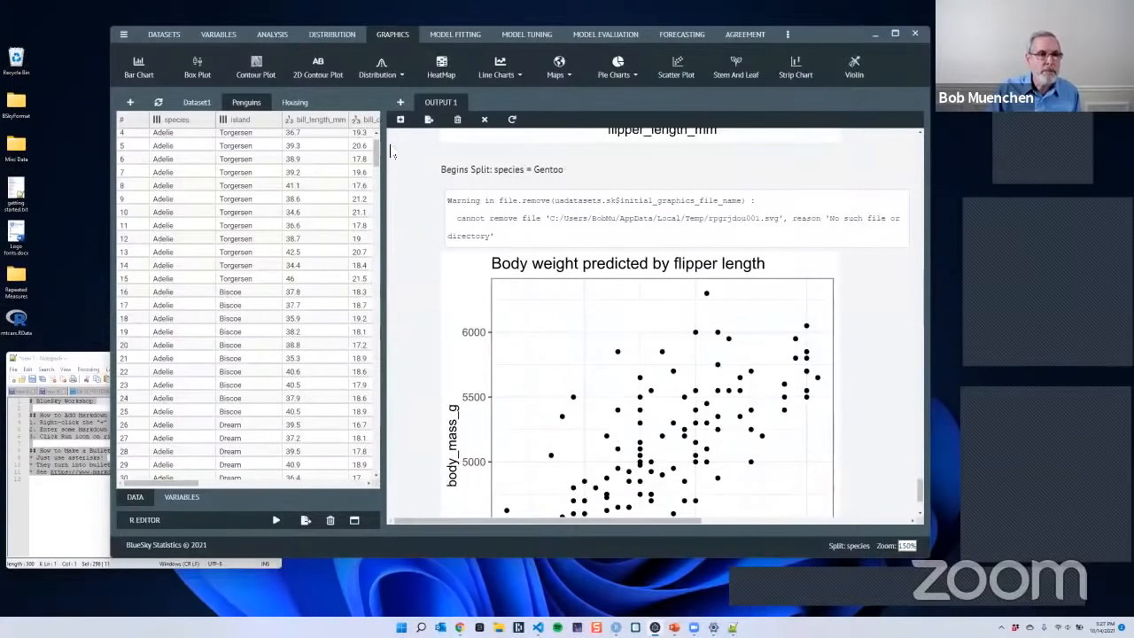
- Set up a decision tree predicting sex from bill_length_mm, bill_depth_mm, flipper_length_mm and body_mass_g
click(459, 35)
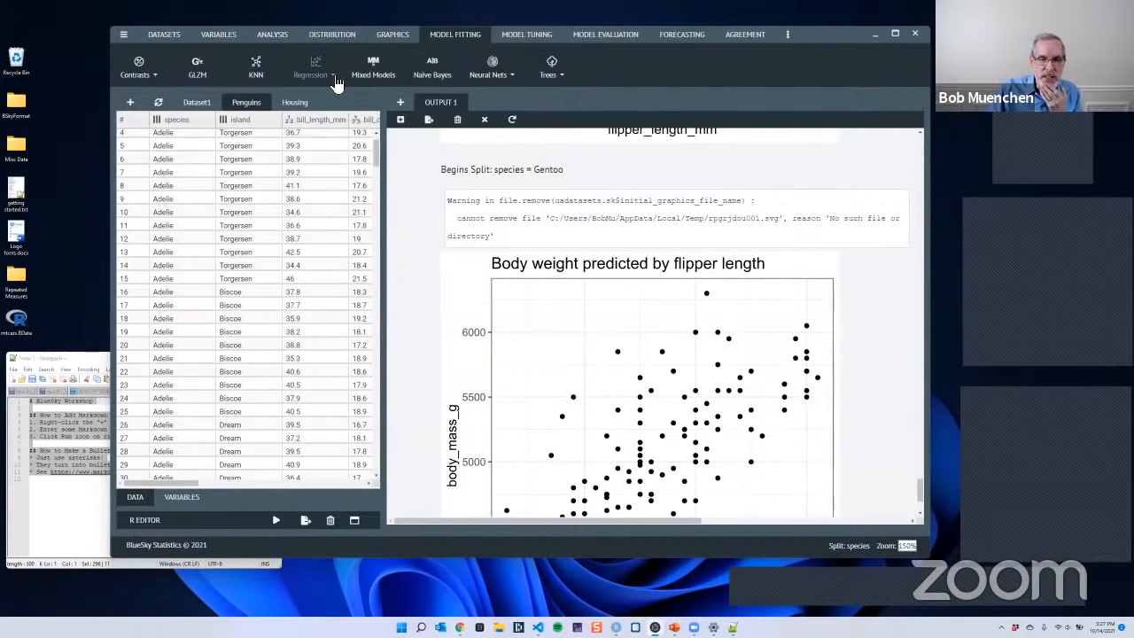
click(552, 80)
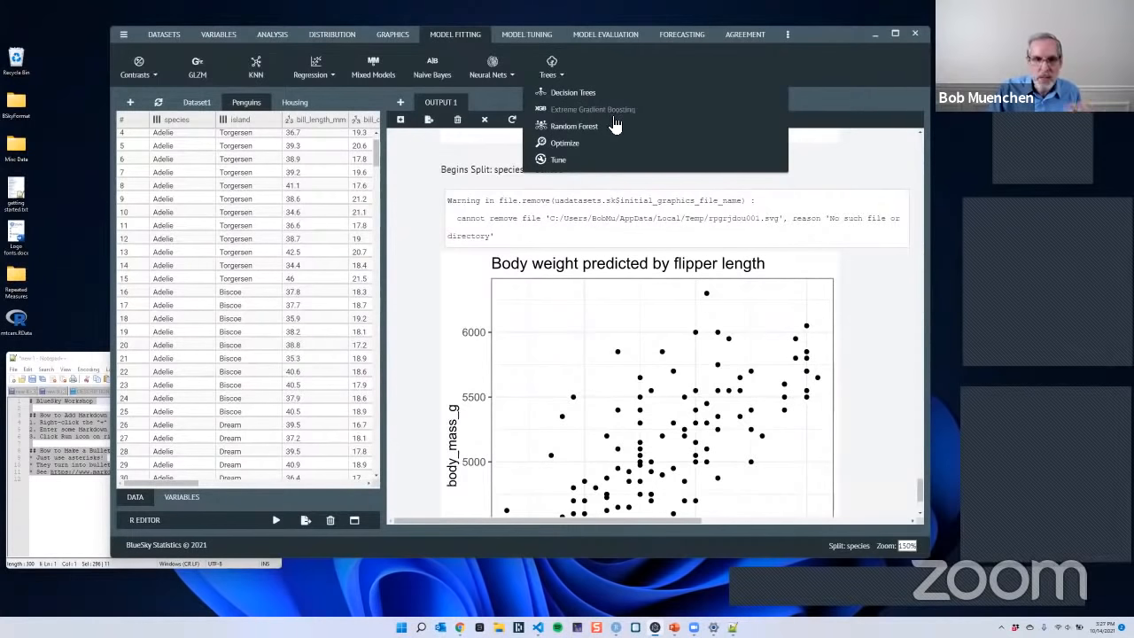
click(574, 92)
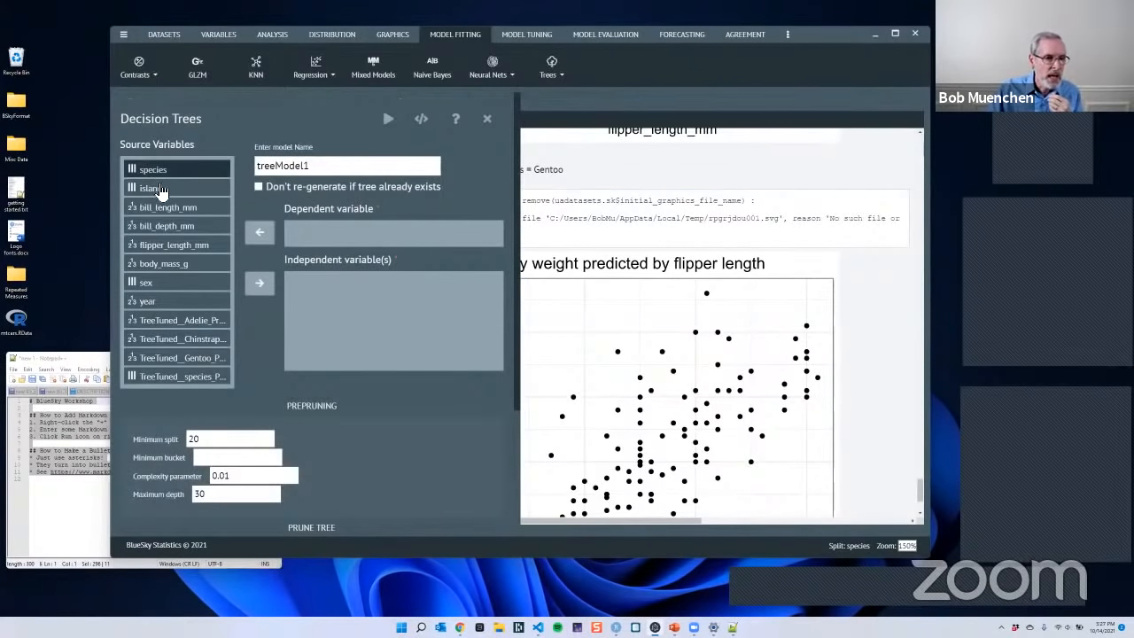
click(155, 282)
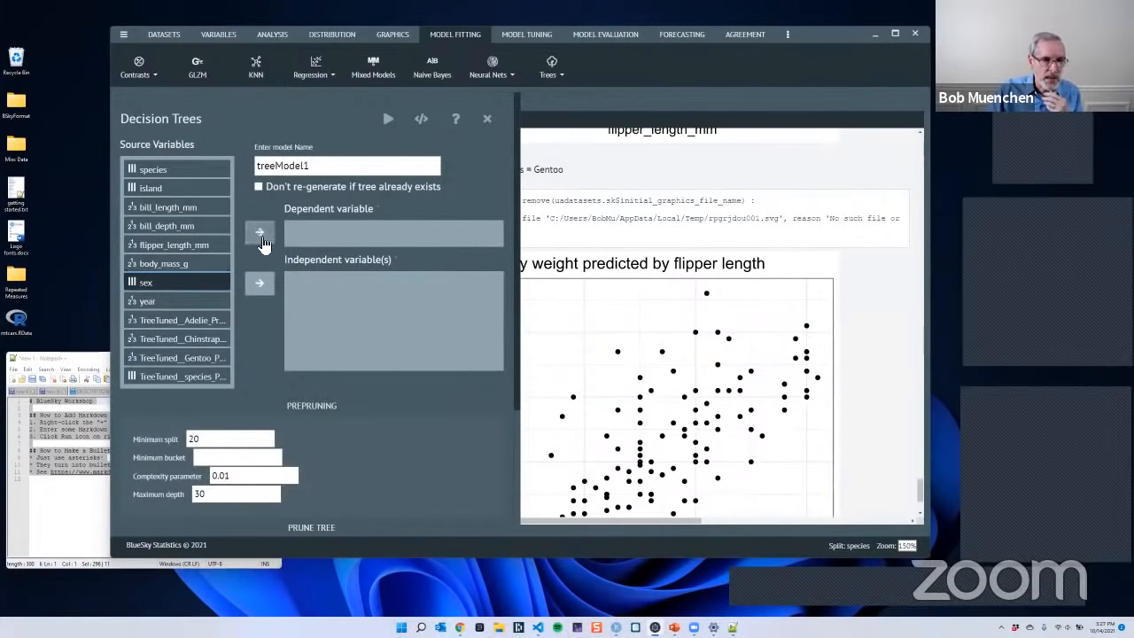
click(259, 232)
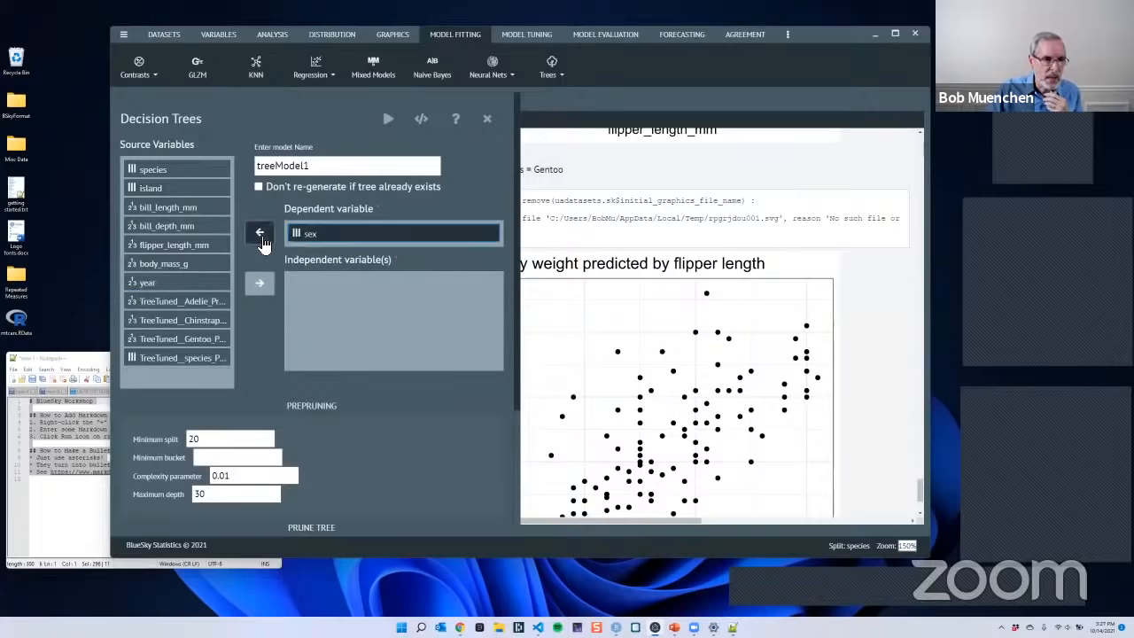
click(188, 210)
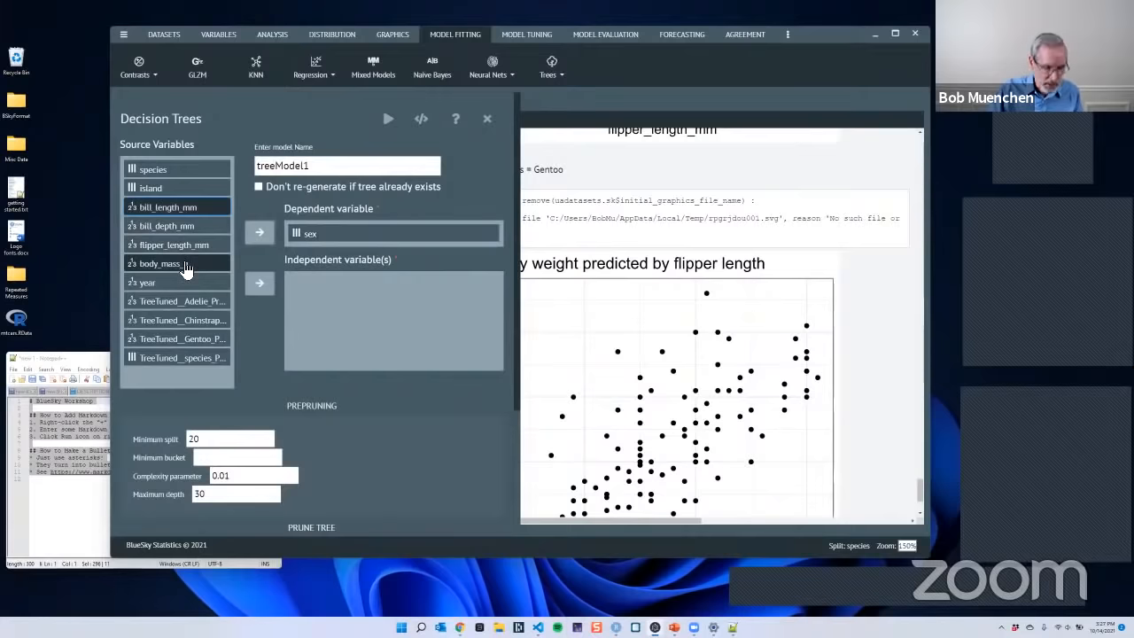
shift+click(184, 266)
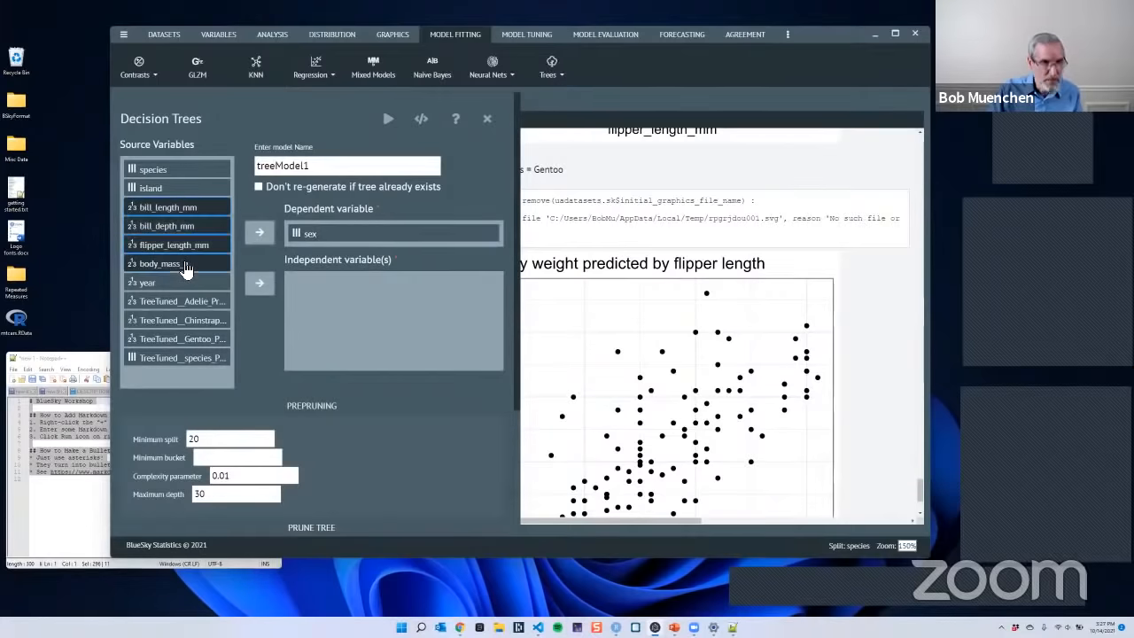
click(264, 283)
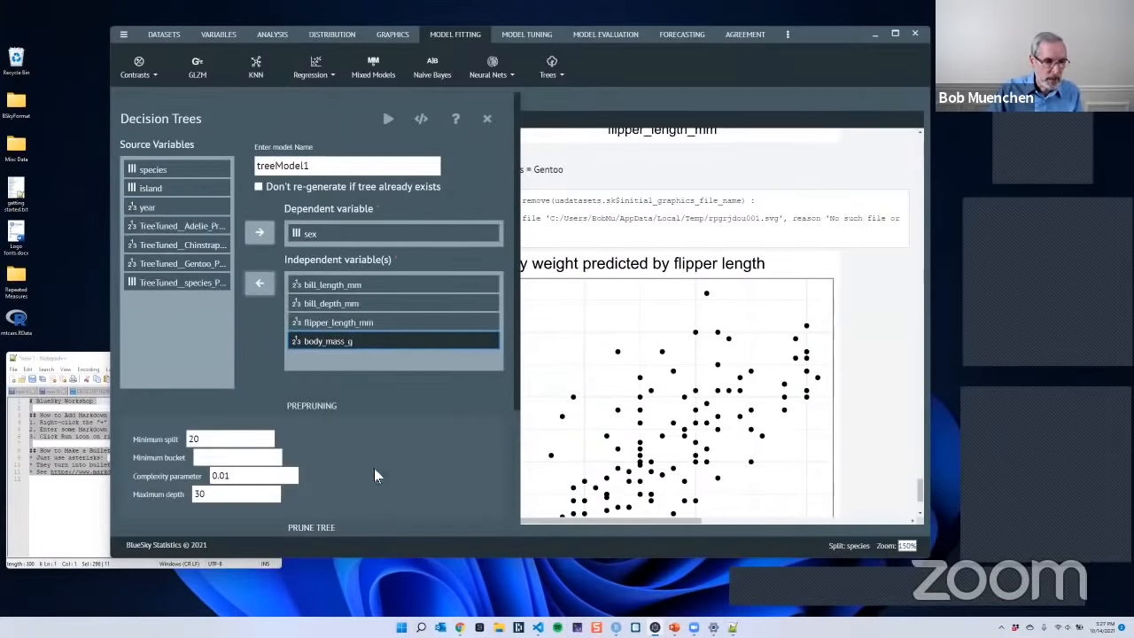
- Review the tree's prepruning and pruning options, run the model with the defaults, and view the decision tree diagram for the Adelie species
scroll(482, 431, down, 2)
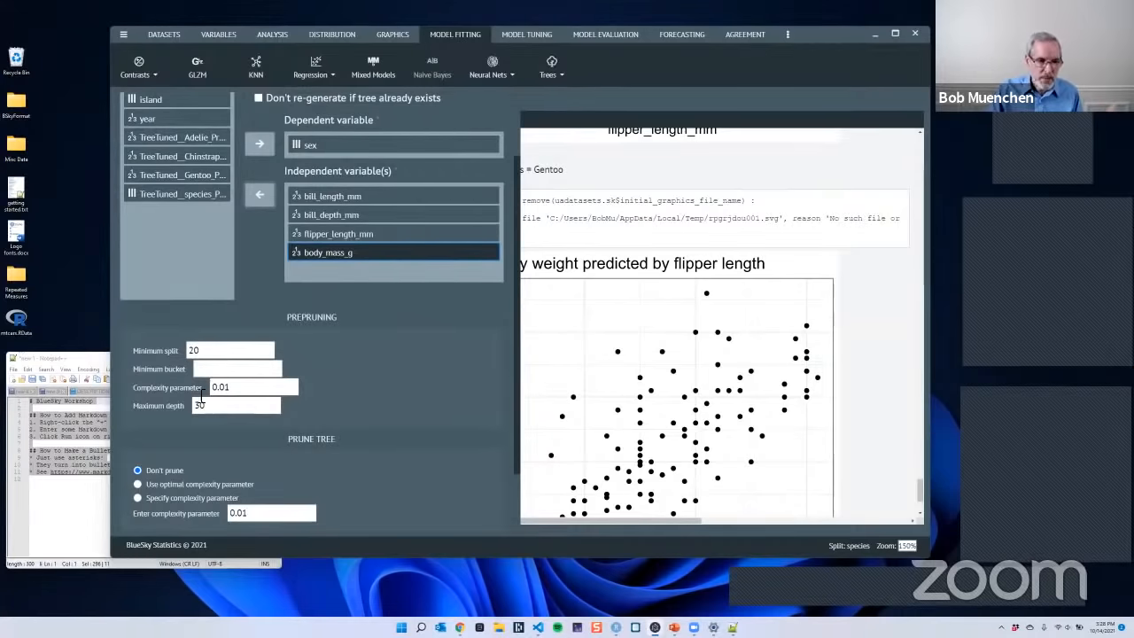
scroll(404, 398, down, 2)
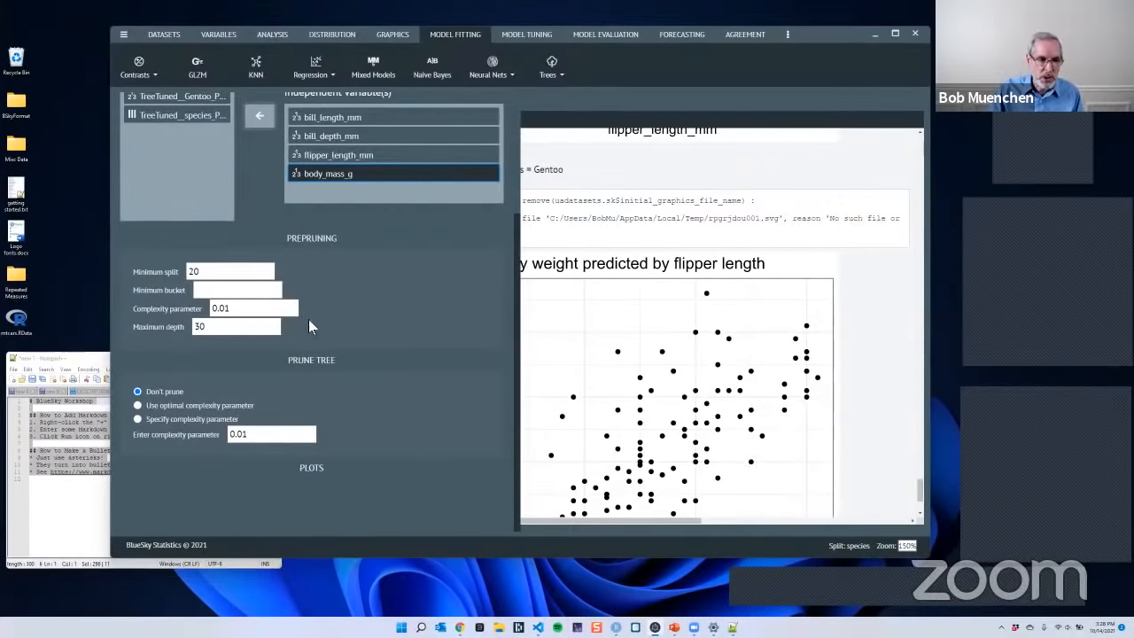
scroll(367, 314, up, 3)
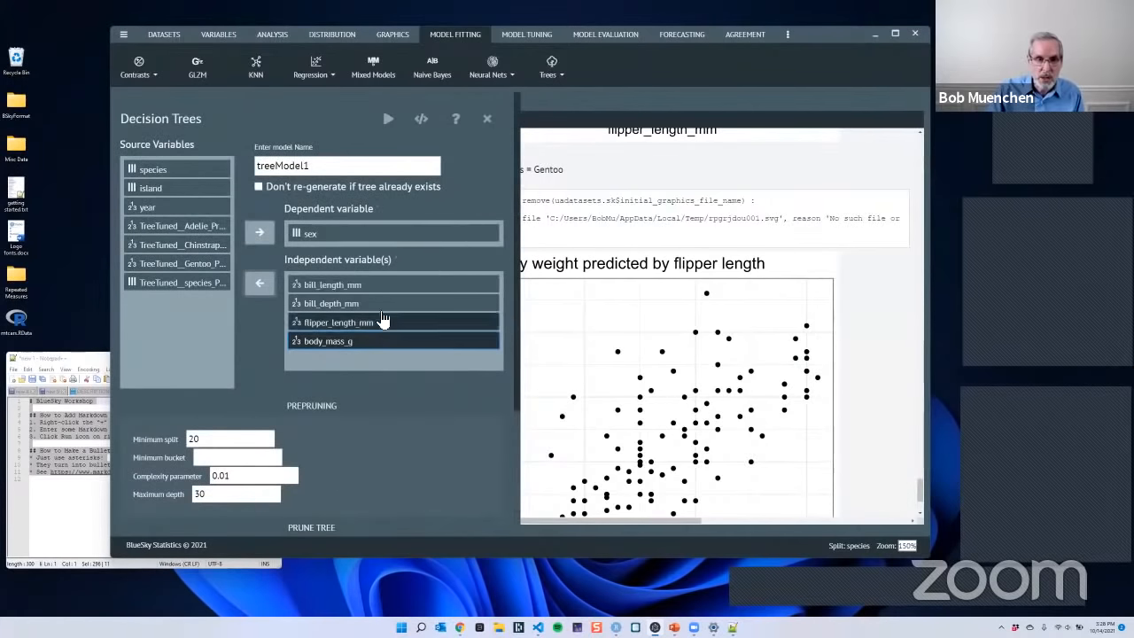
click(389, 123)
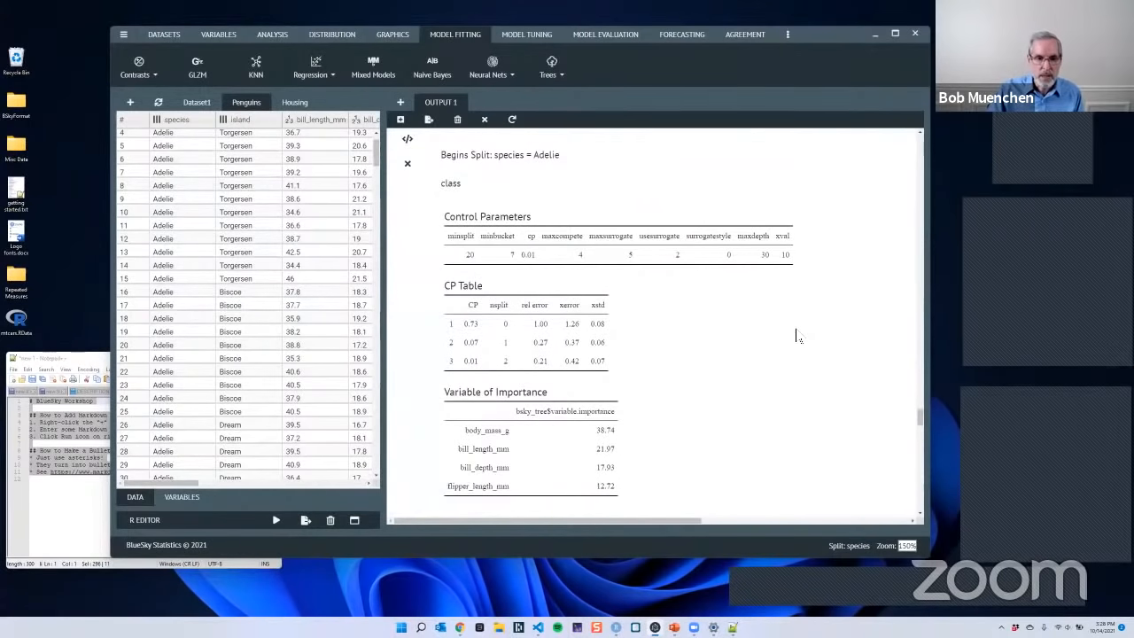
scroll(796, 335, down, 4)
scroll(797, 335, down, 3)
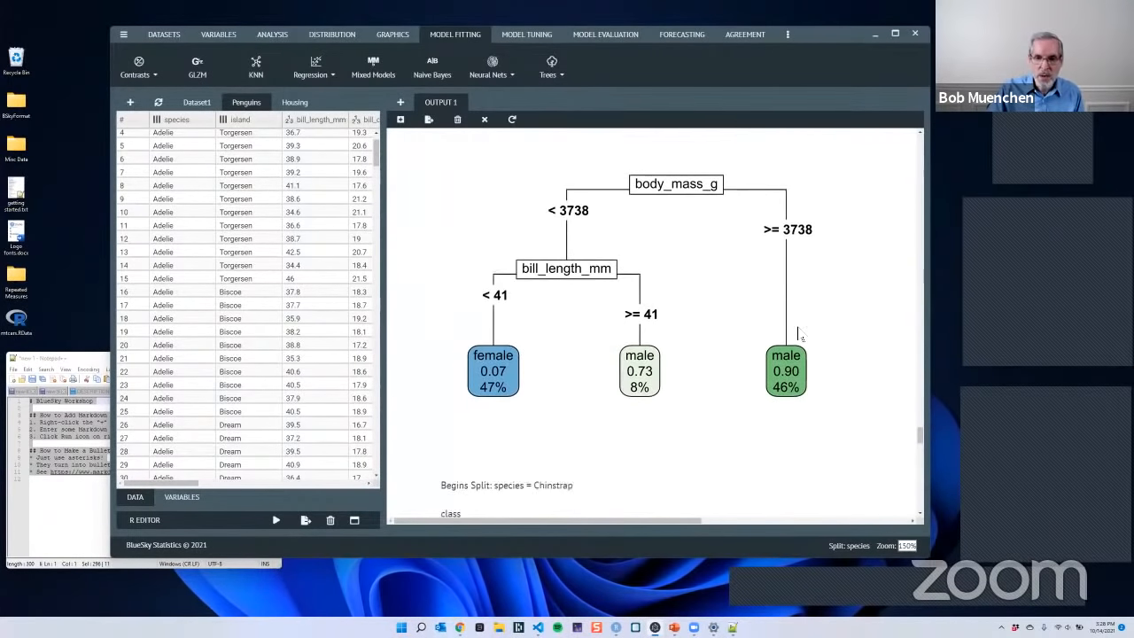
scroll(799, 335, up, 1)
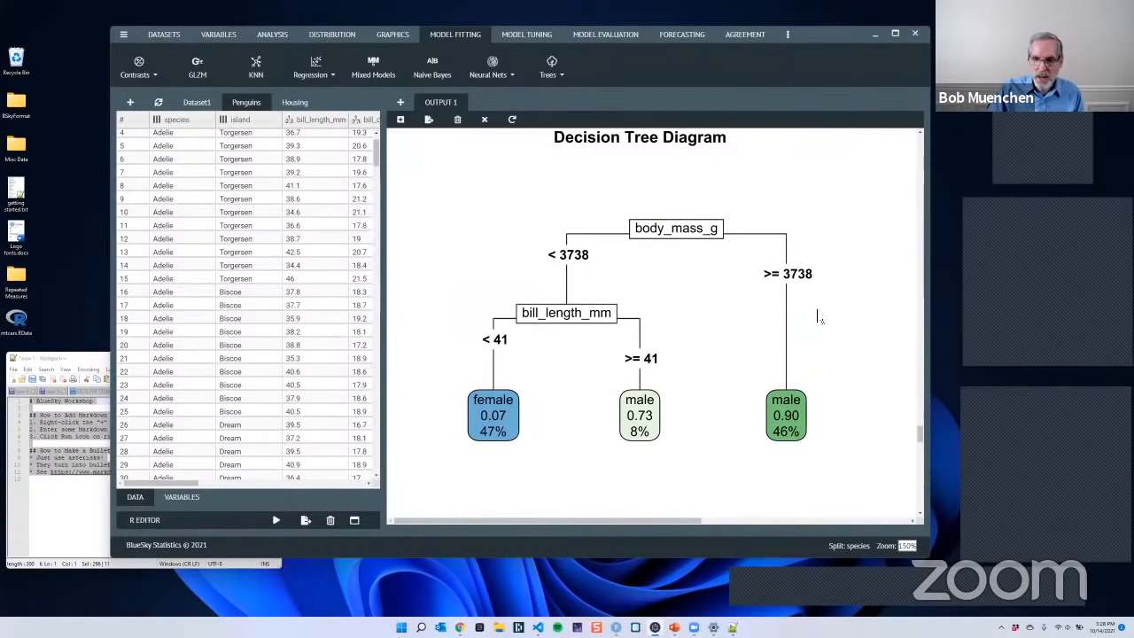
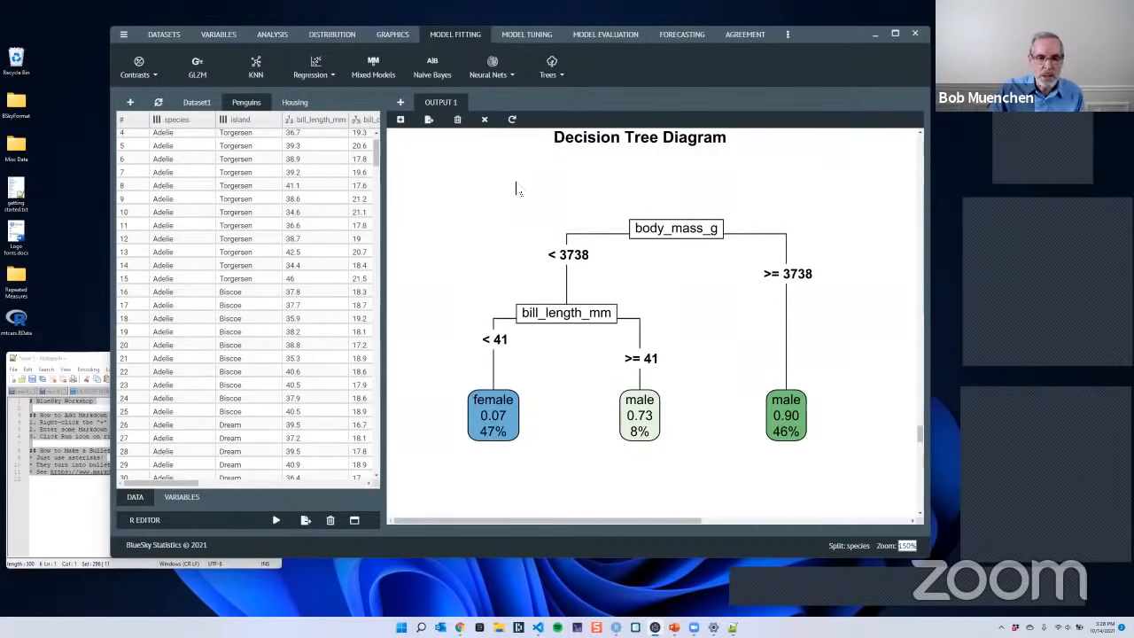
- Reopen the settings of the Decision Trees model from its entry in the output
scroll(516, 186, up, 5)
scroll(429, 304, up, 5)
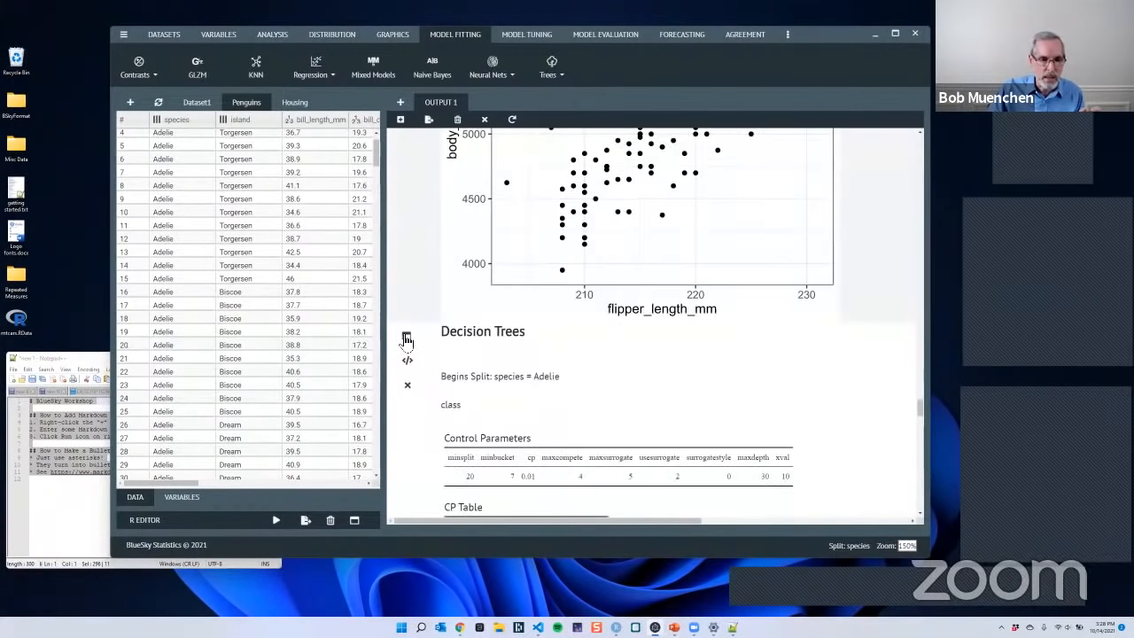
click(407, 354)
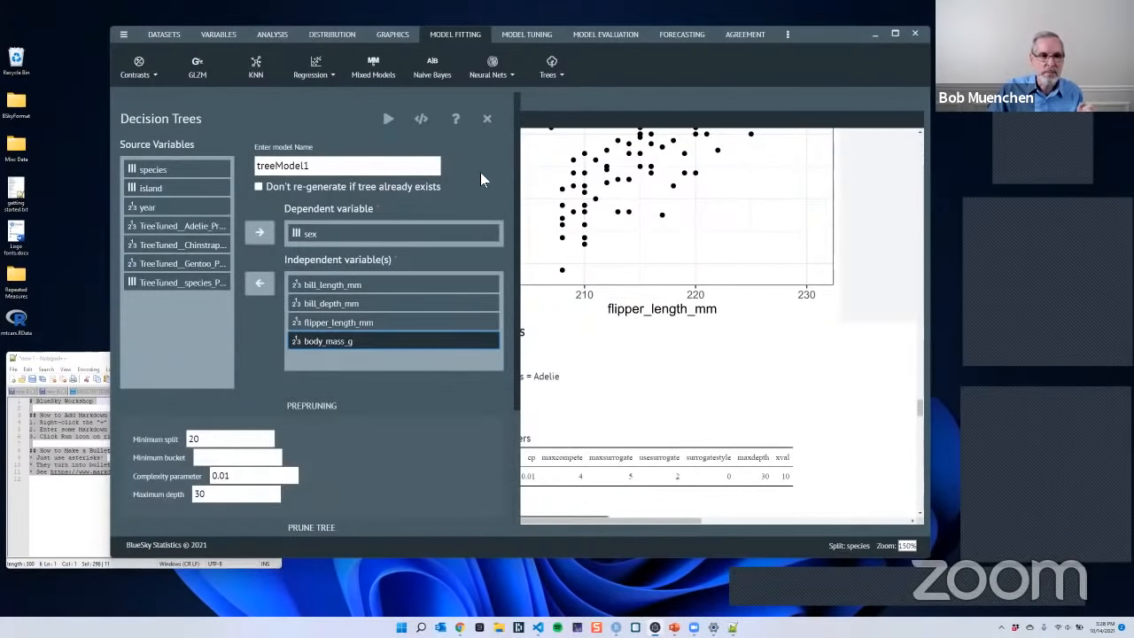
- Start a tuned model with k-Fold cross validation, naming it TunedTree and setting the number of folds to 3
click(527, 38)
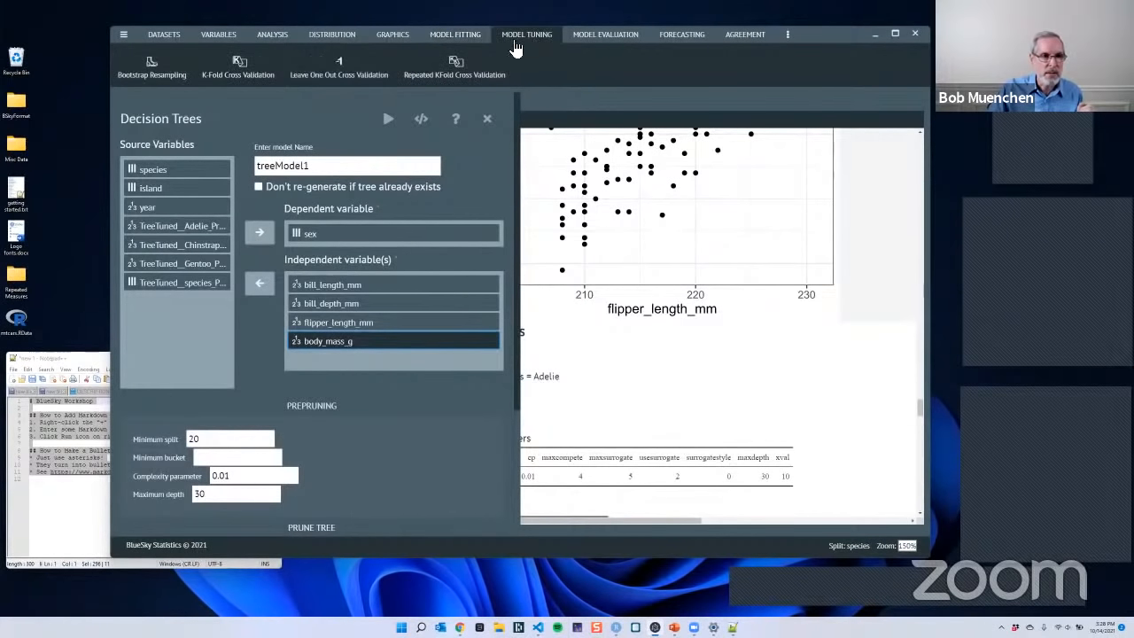
click(244, 69)
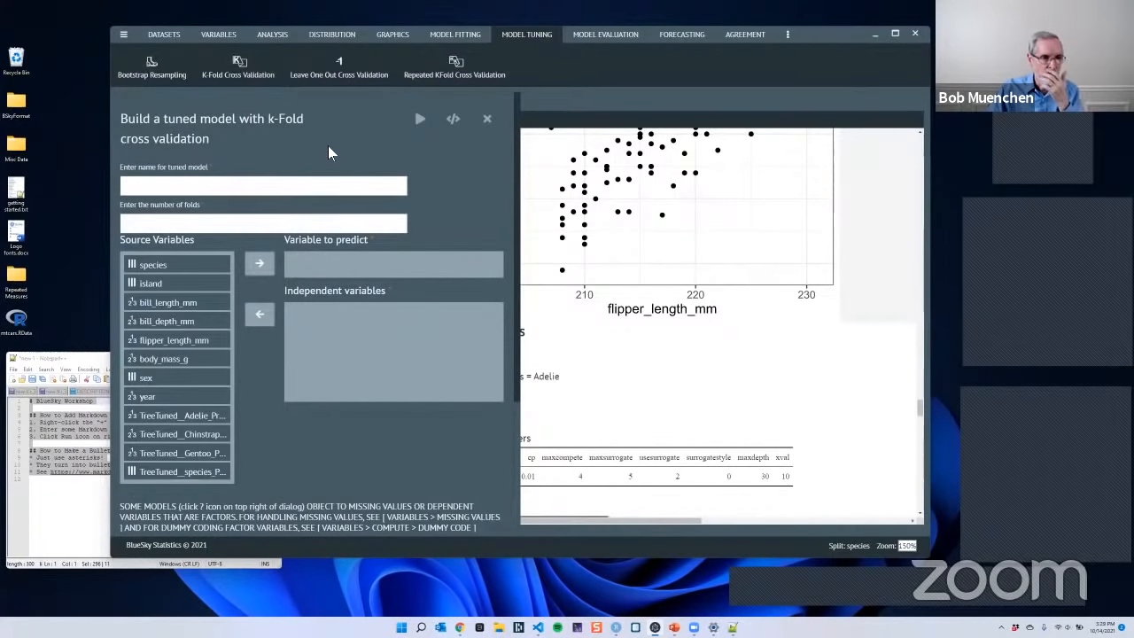
click(246, 180)
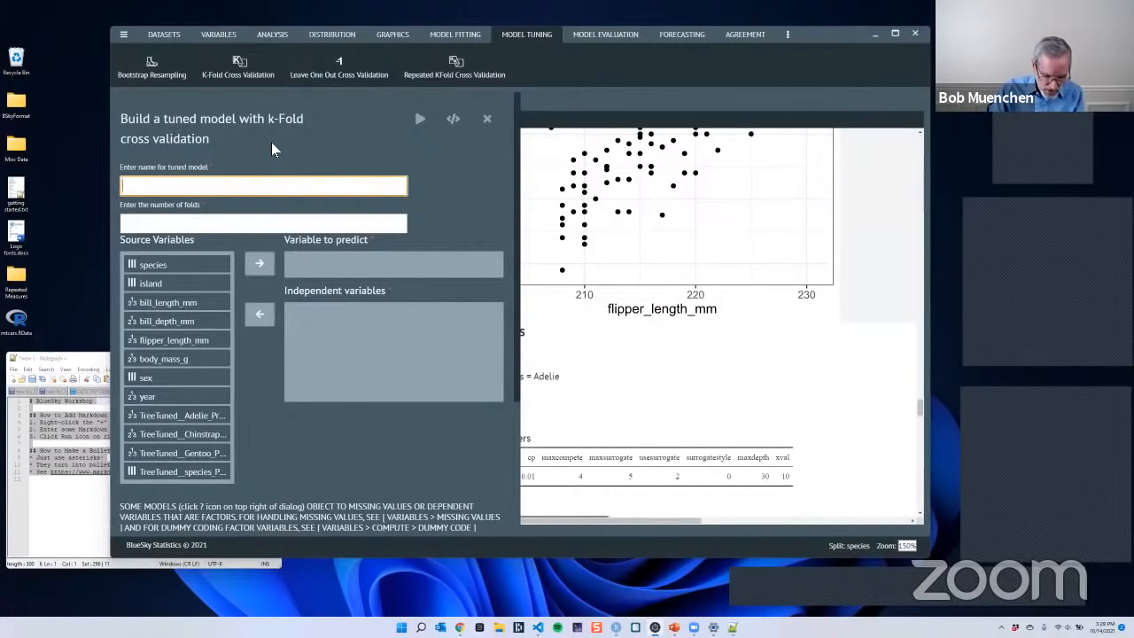
text(TunedTree)
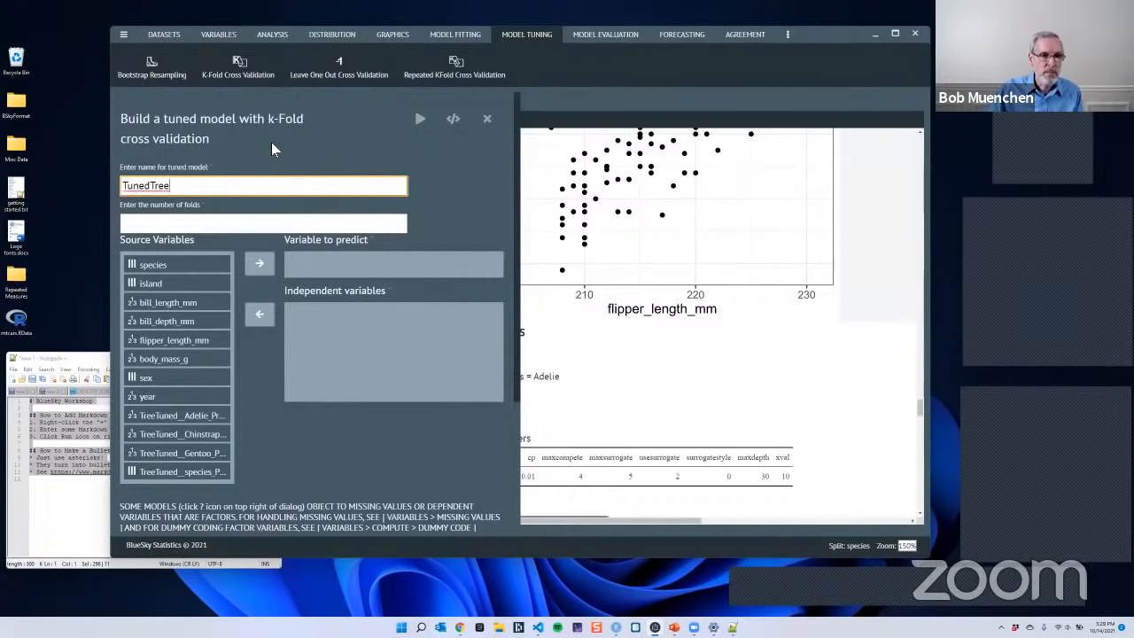
click(151, 225)
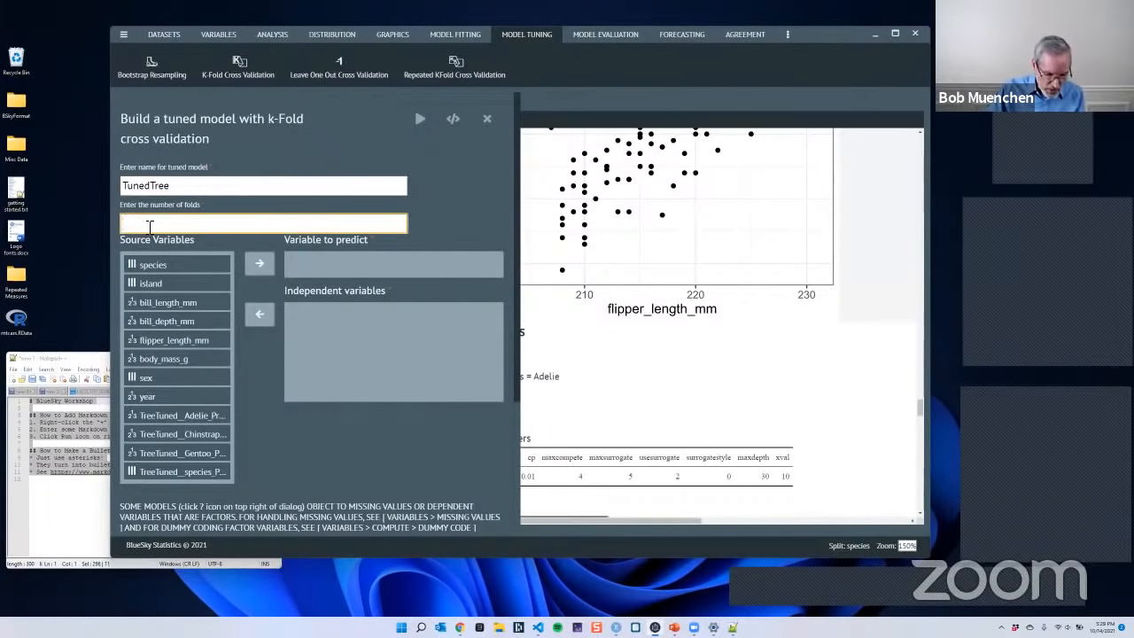
text(3)
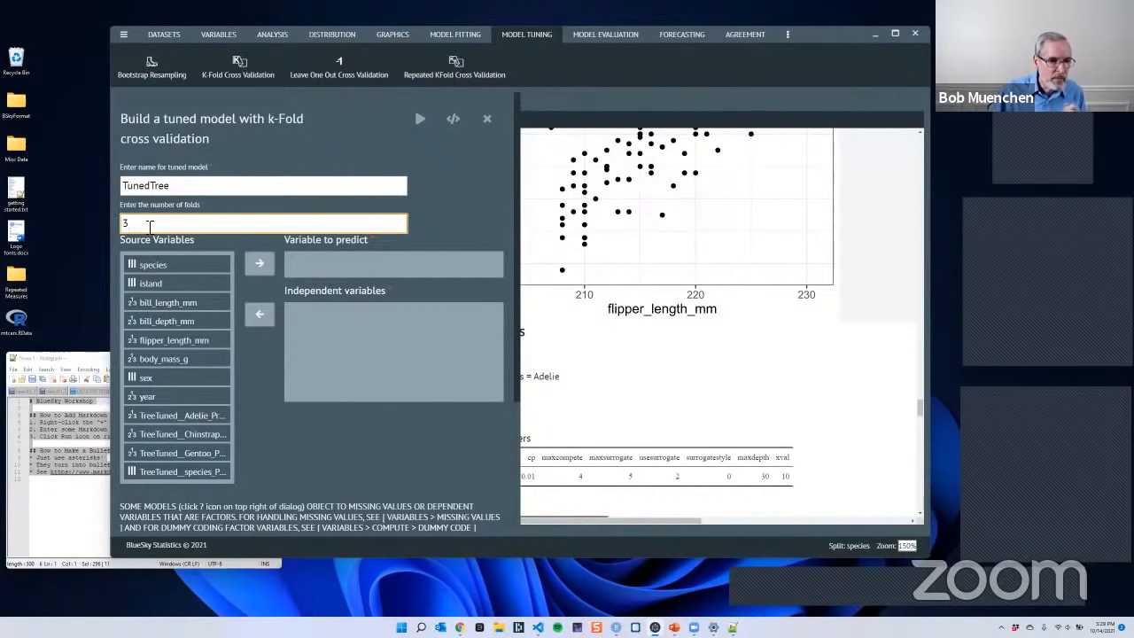
- Set sex as the variable to predict, with bill_length_mm, bill_depth_mm, flipper_length_mm and body_mass_g as independent variables
click(168, 377)
click(259, 264)
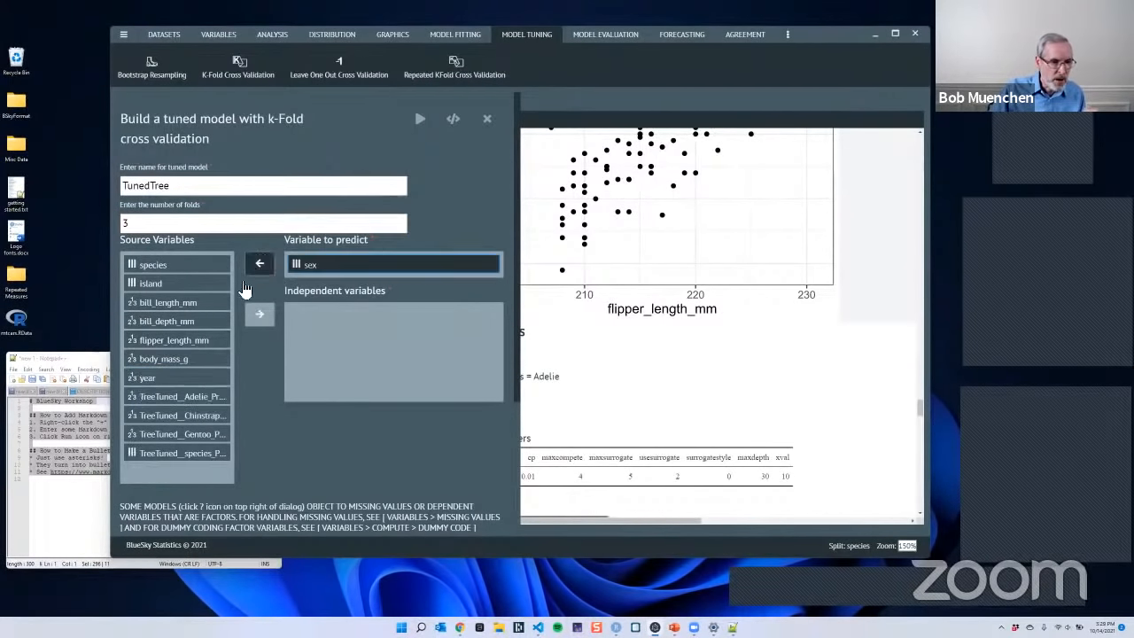
click(183, 304)
shift+click(180, 359)
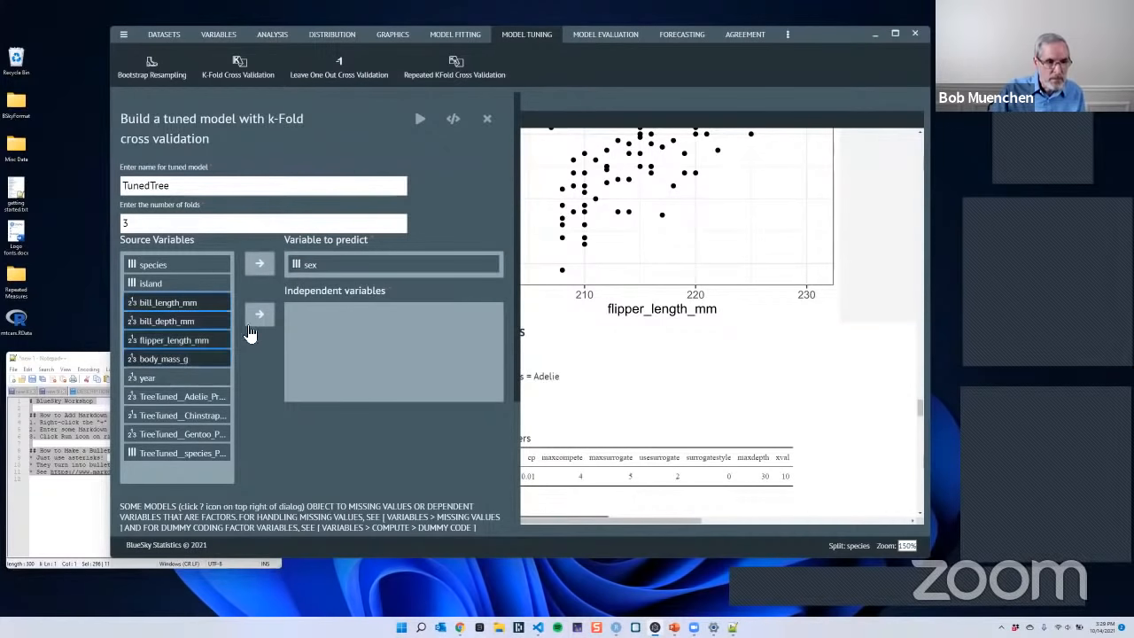
click(259, 314)
- Look through the model types offered for categories such as Boosted Trees, K Nearest Neighbors, Linear Regression, Random Forest, Neural Network and Support Vector Machines
scroll(422, 378, down, 3)
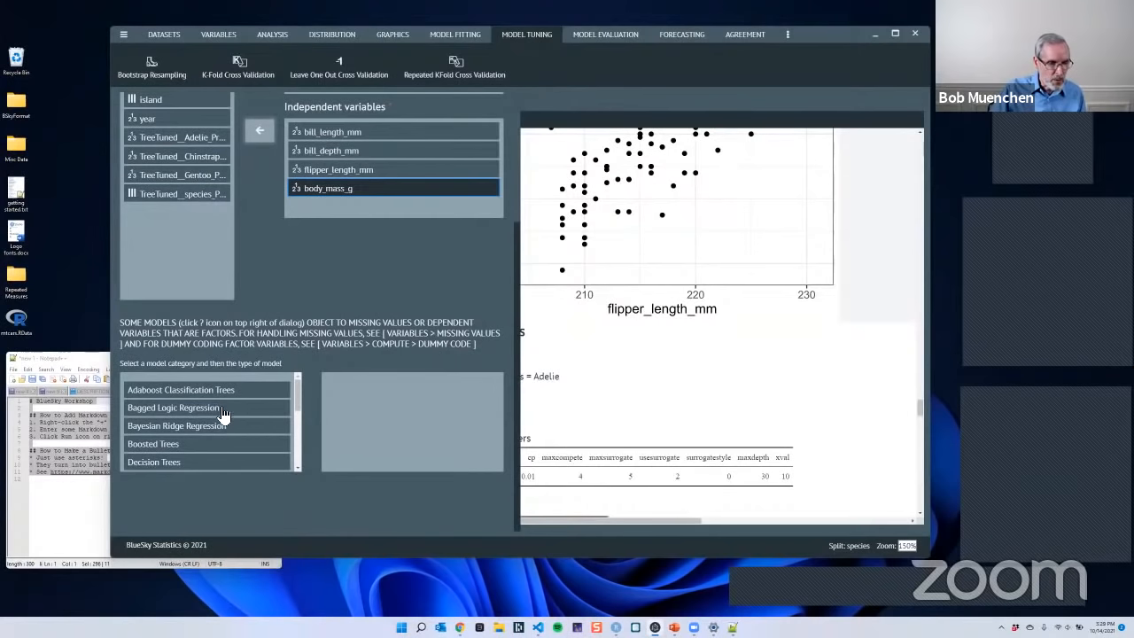
click(200, 427)
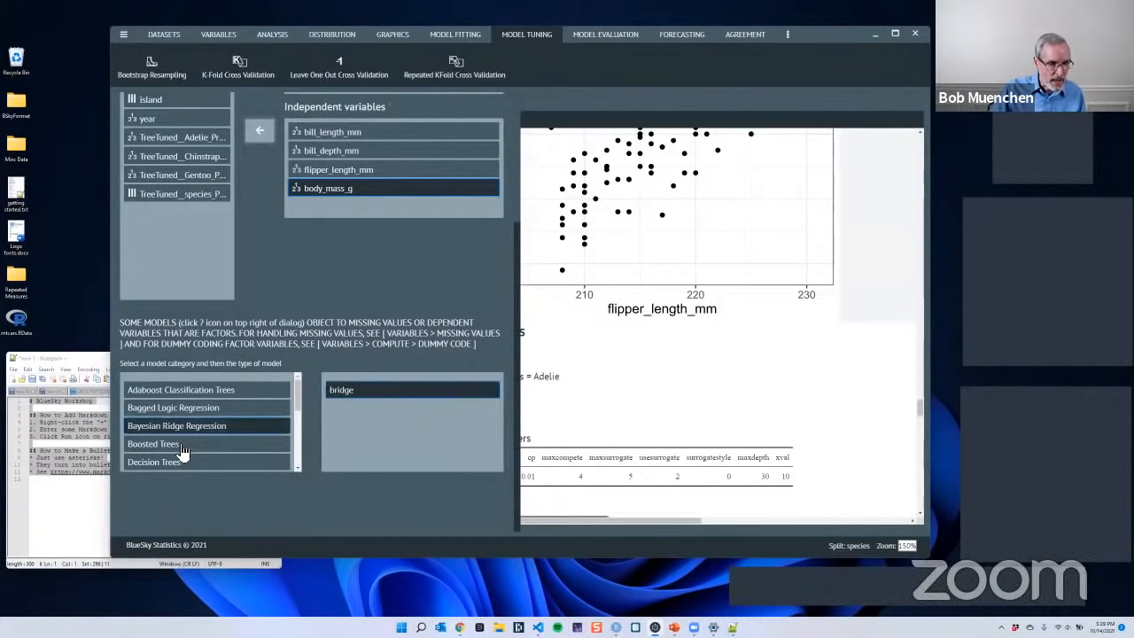
click(188, 444)
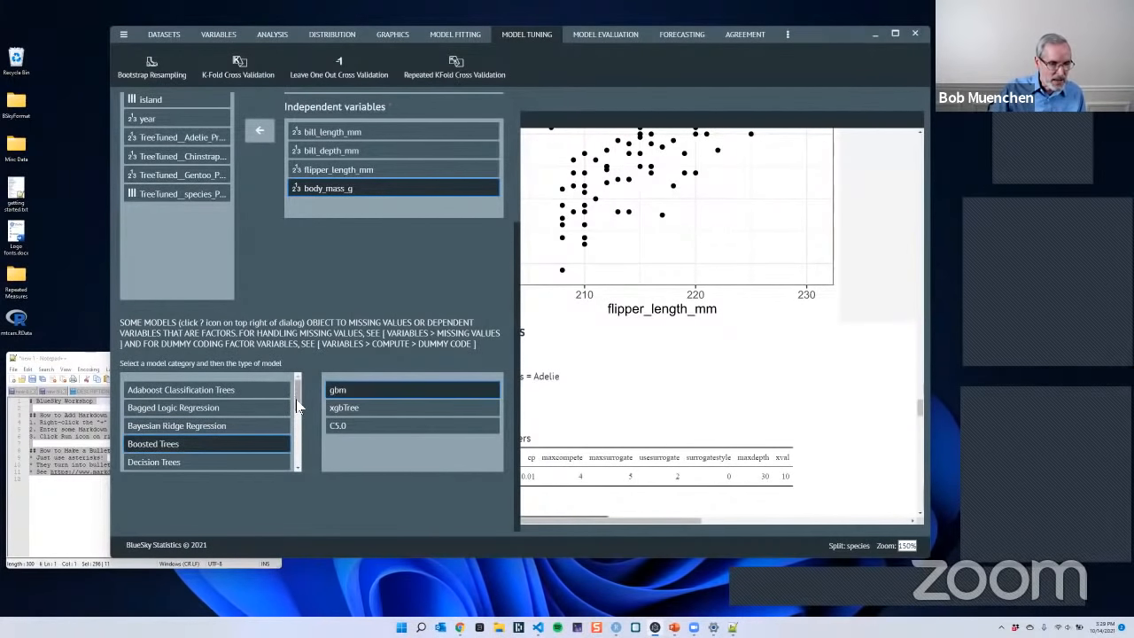
scroll(298, 406, down, 2)
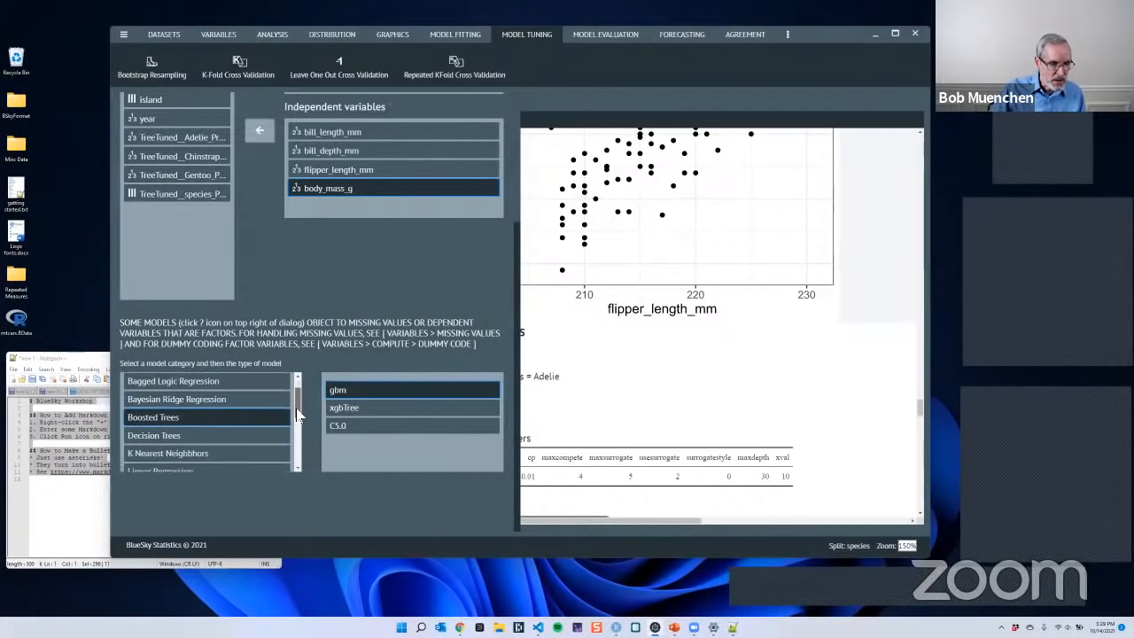
click(189, 426)
click(188, 448)
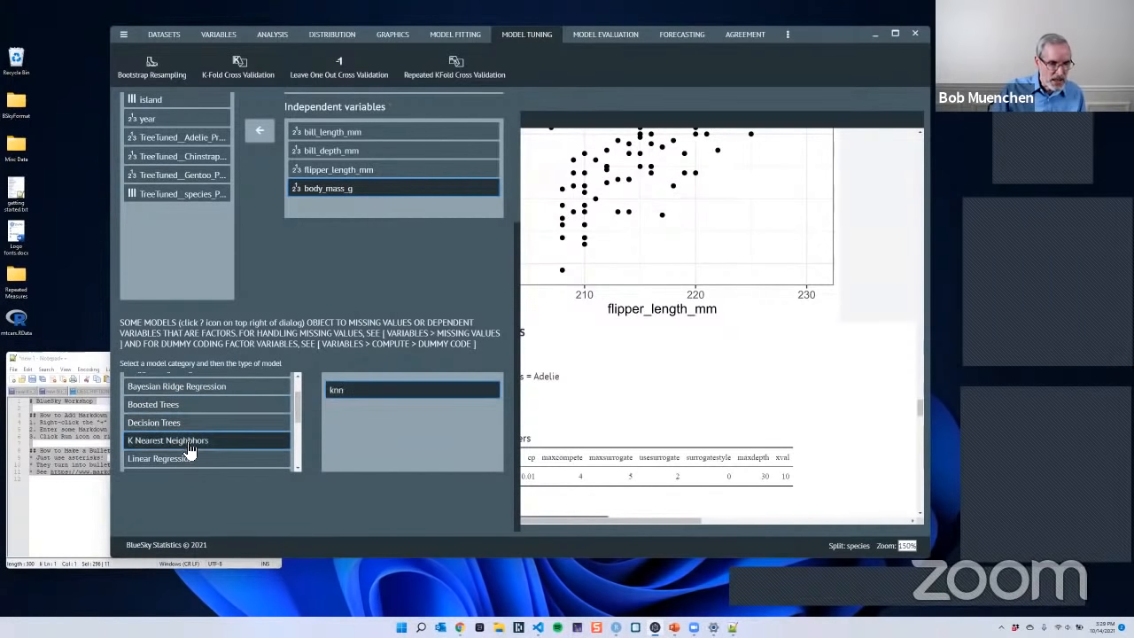
click(191, 458)
scroll(244, 454, down, 5)
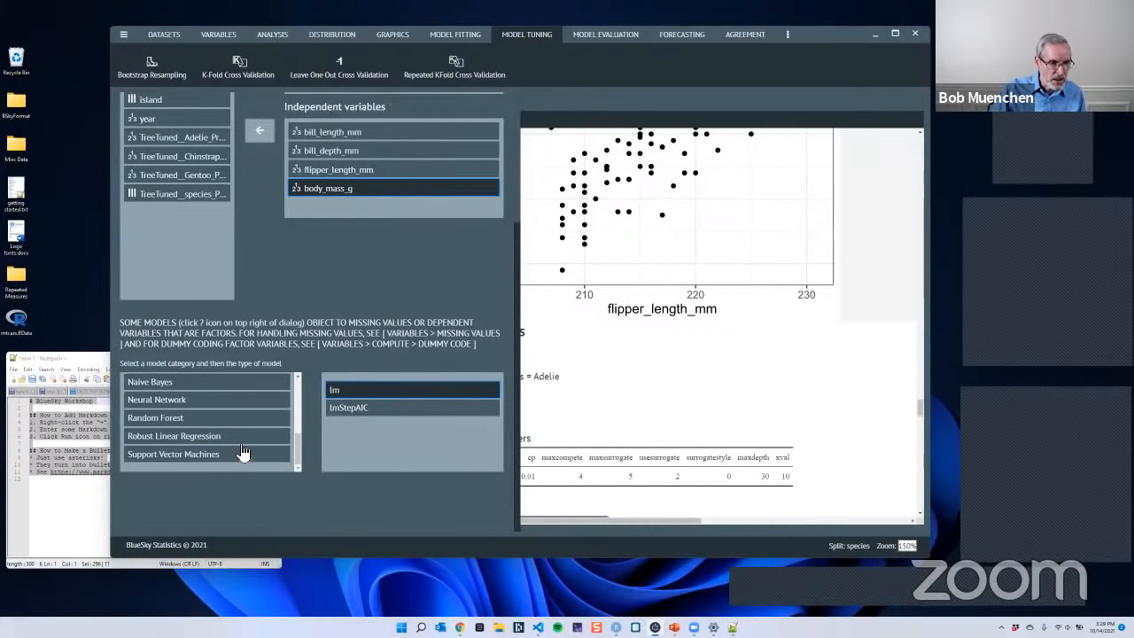
click(176, 386)
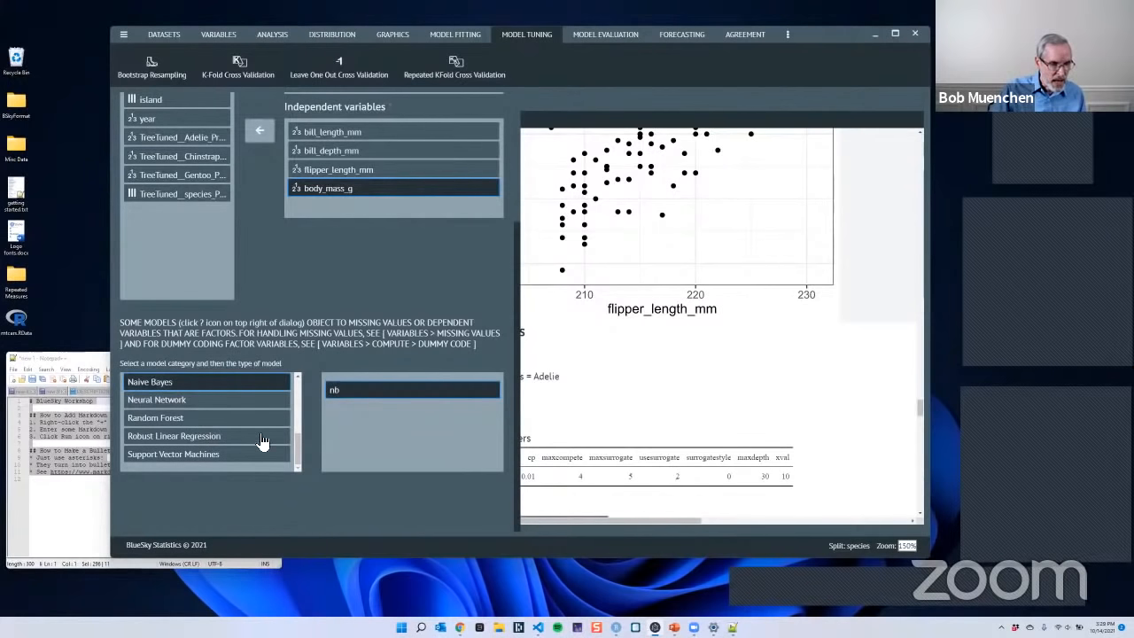
click(200, 422)
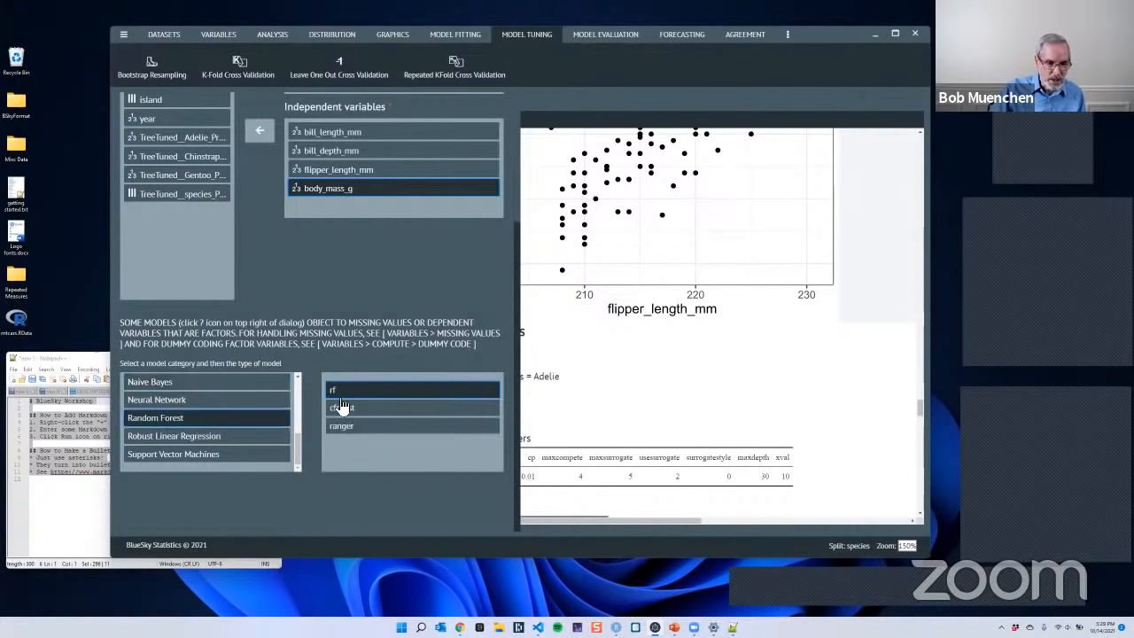
click(182, 401)
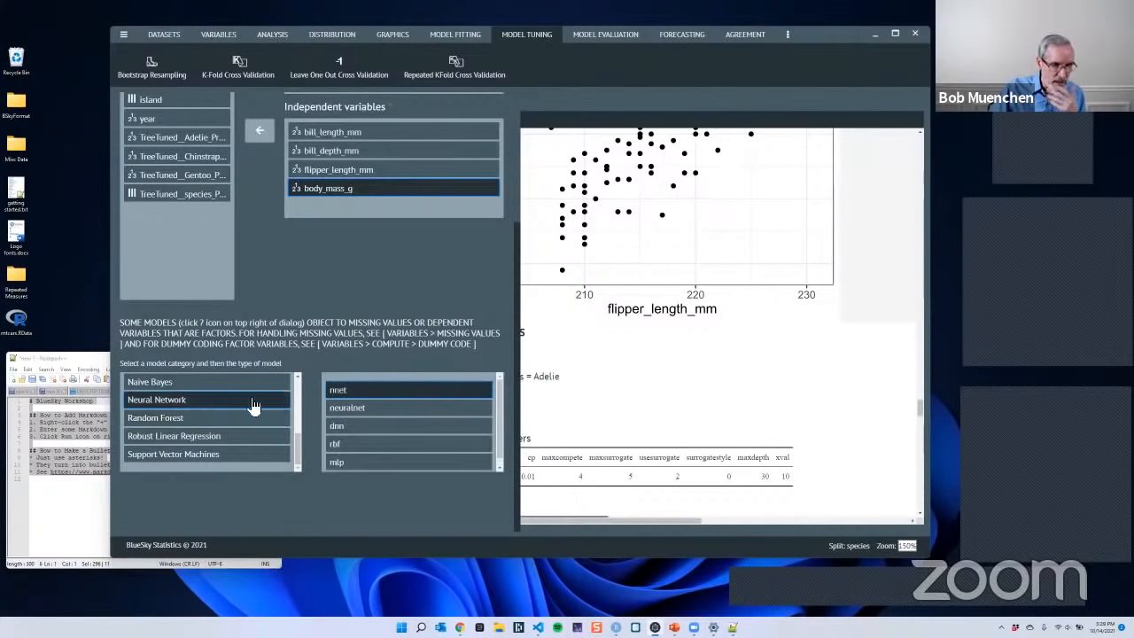
click(191, 455)
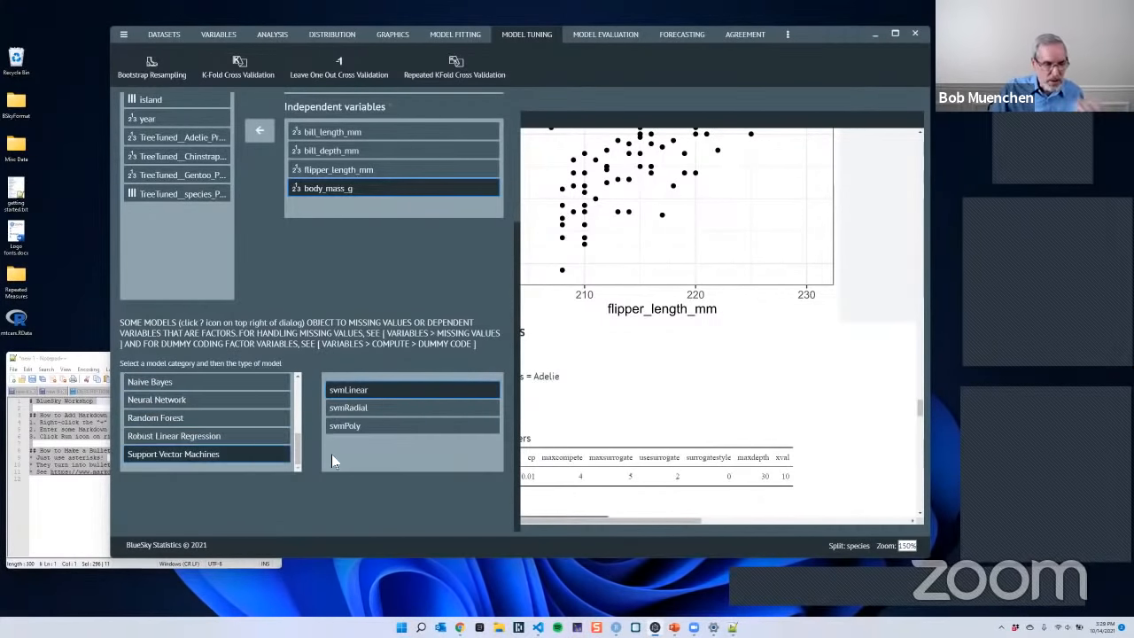
- Choose the rpart type of Decision Trees for the tuned model and run the k-Fold cross validation
drag(296, 448, 296, 415)
click(179, 419)
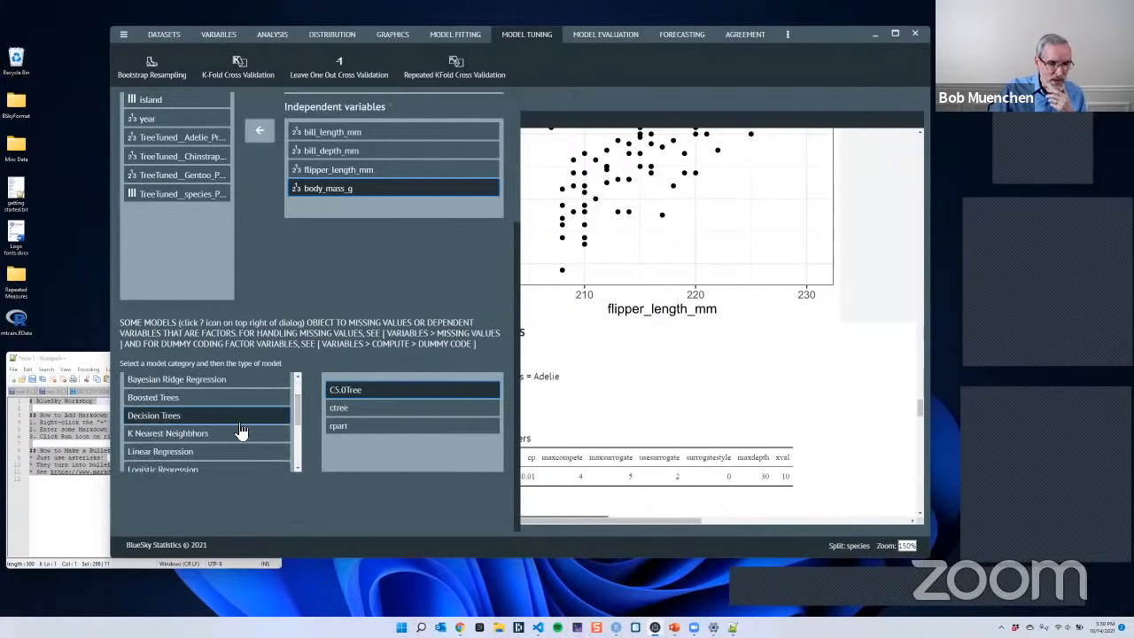
click(337, 429)
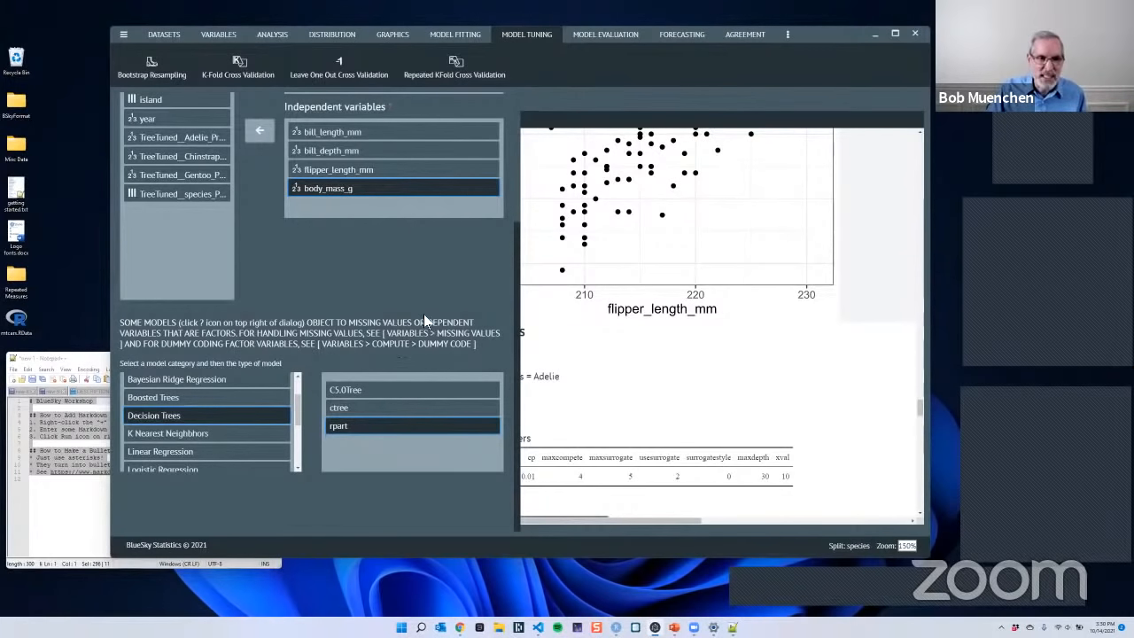
scroll(427, 325, up, 3)
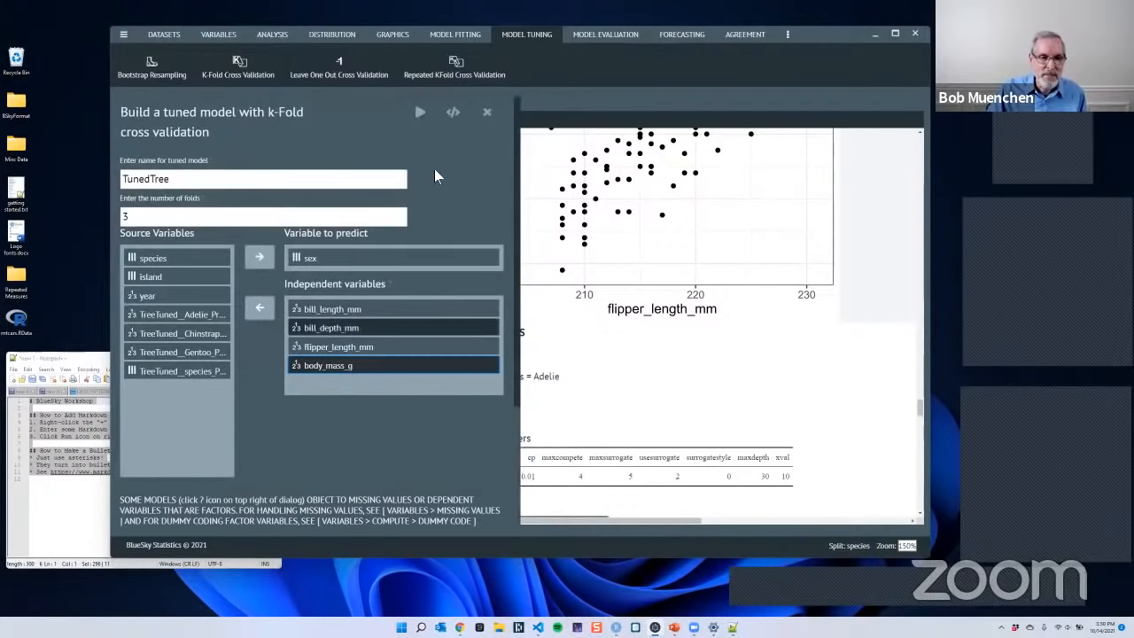
click(421, 120)
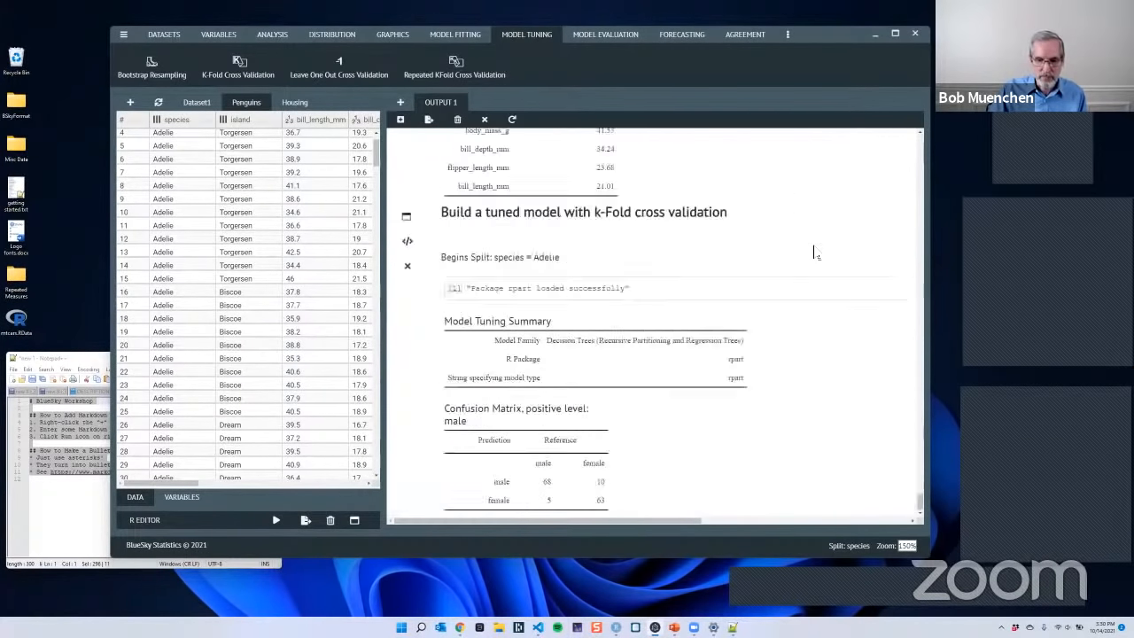
- Examine the confusion matrix, accuracy and kappa statistics, and cross-validation results of the tuned model for the separate penguin species
scroll(797, 275, down, 1)
scroll(790, 291, down, 1)
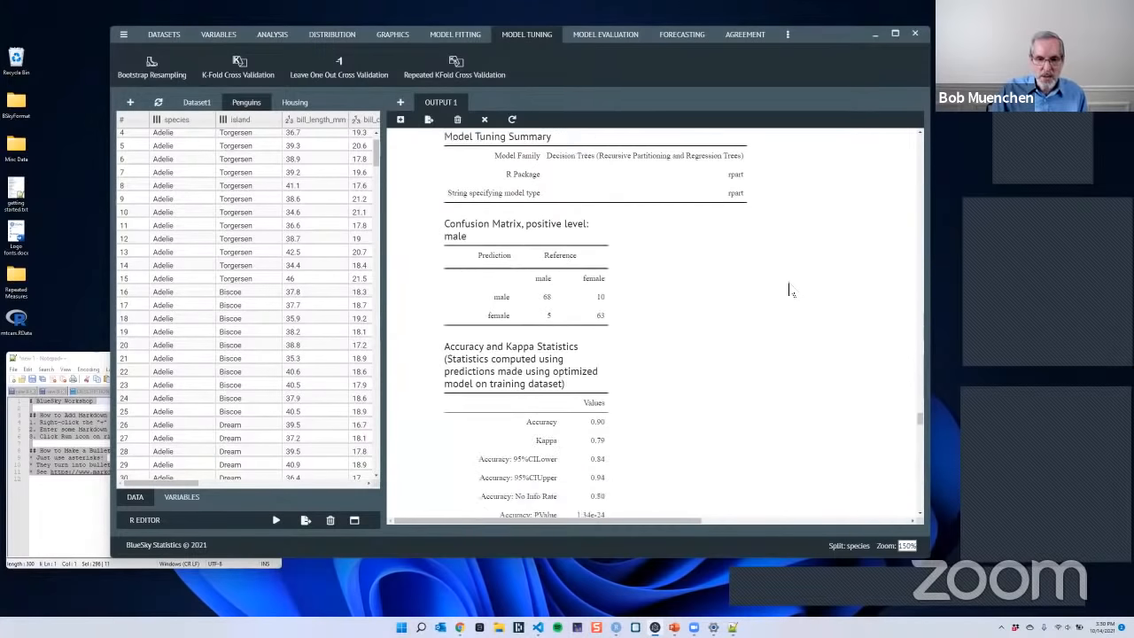
scroll(790, 291, down, 5)
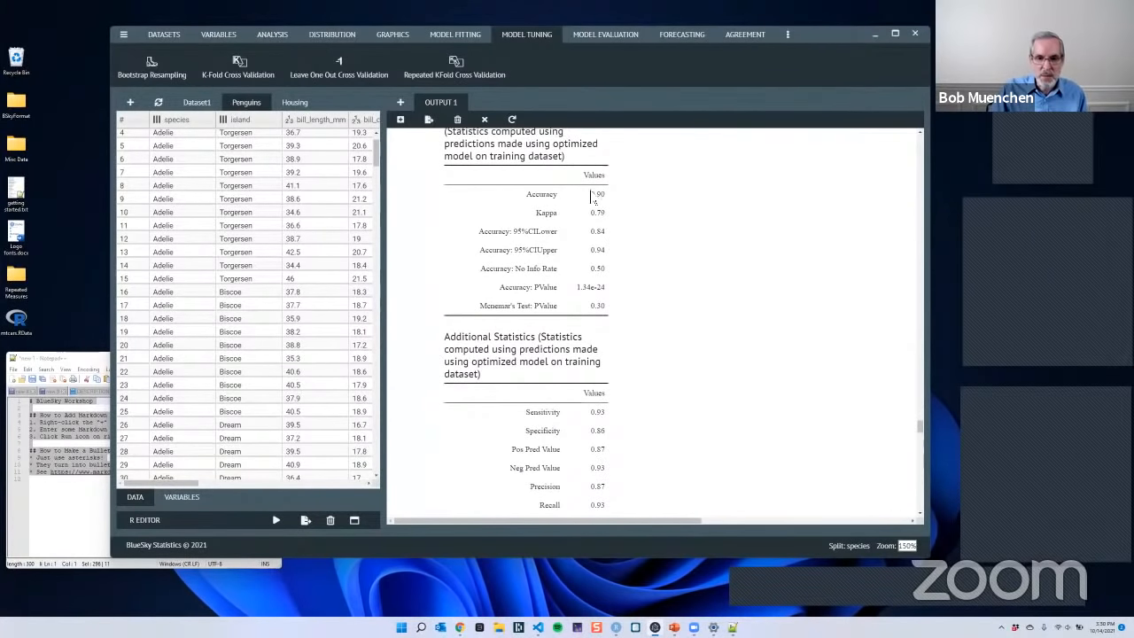
scroll(732, 302, down, 4)
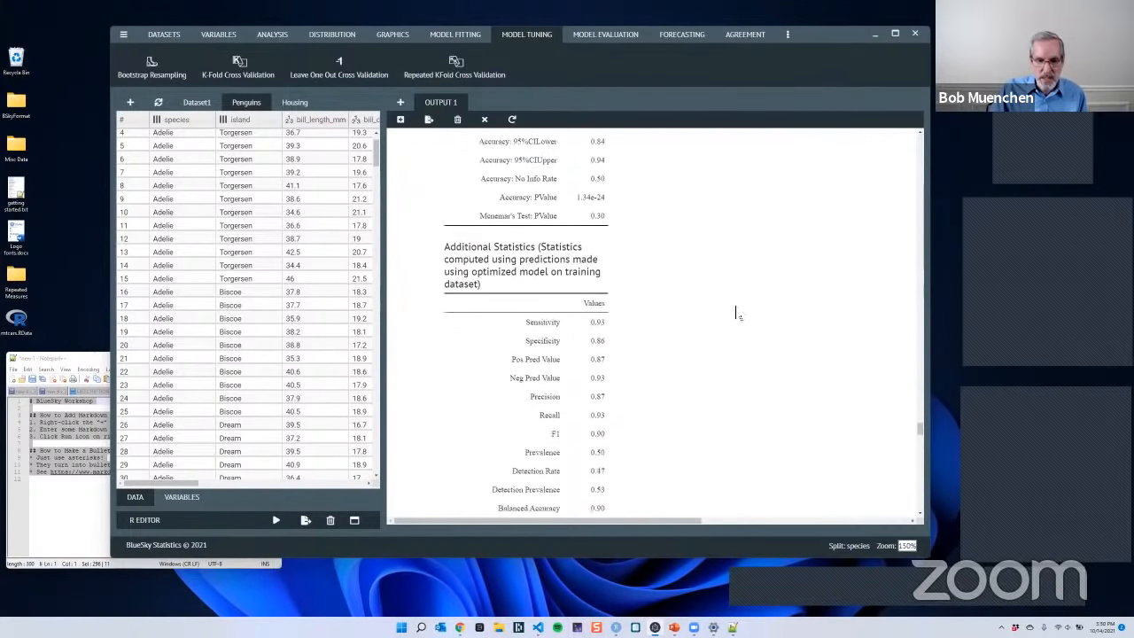
scroll(727, 286, down, 14)
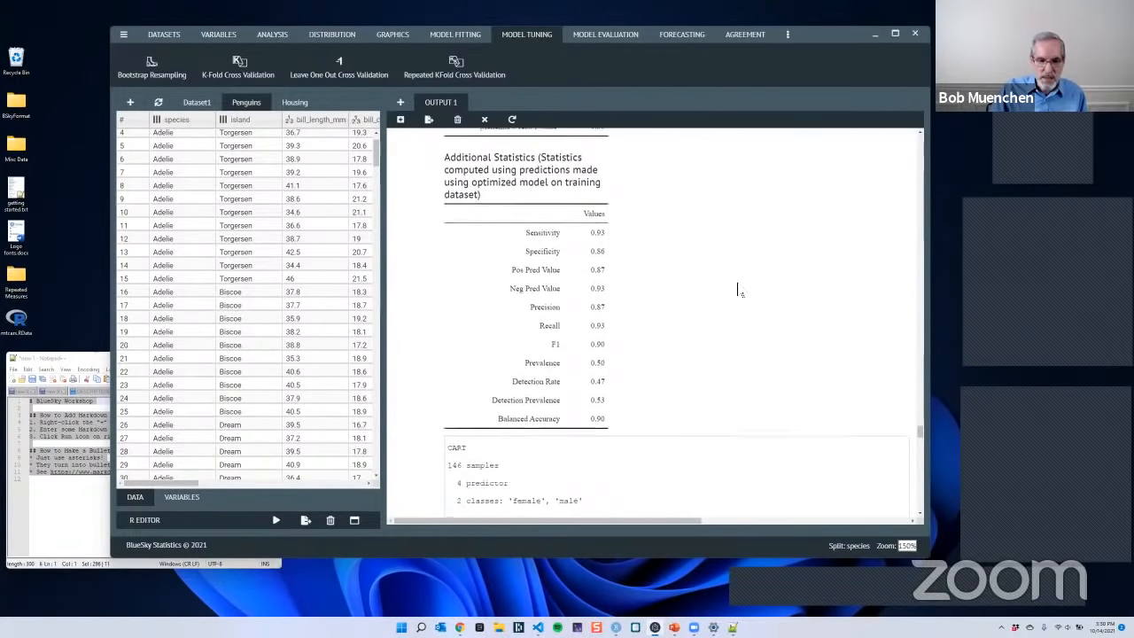
scroll(737, 288, down, 9)
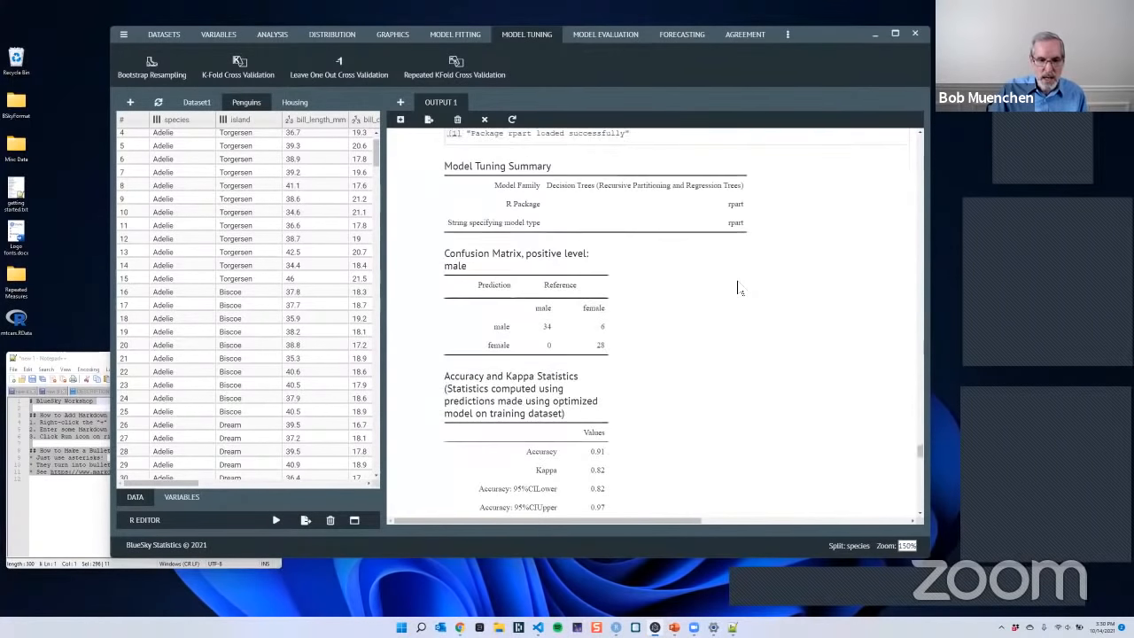
scroll(736, 288, down, 8)
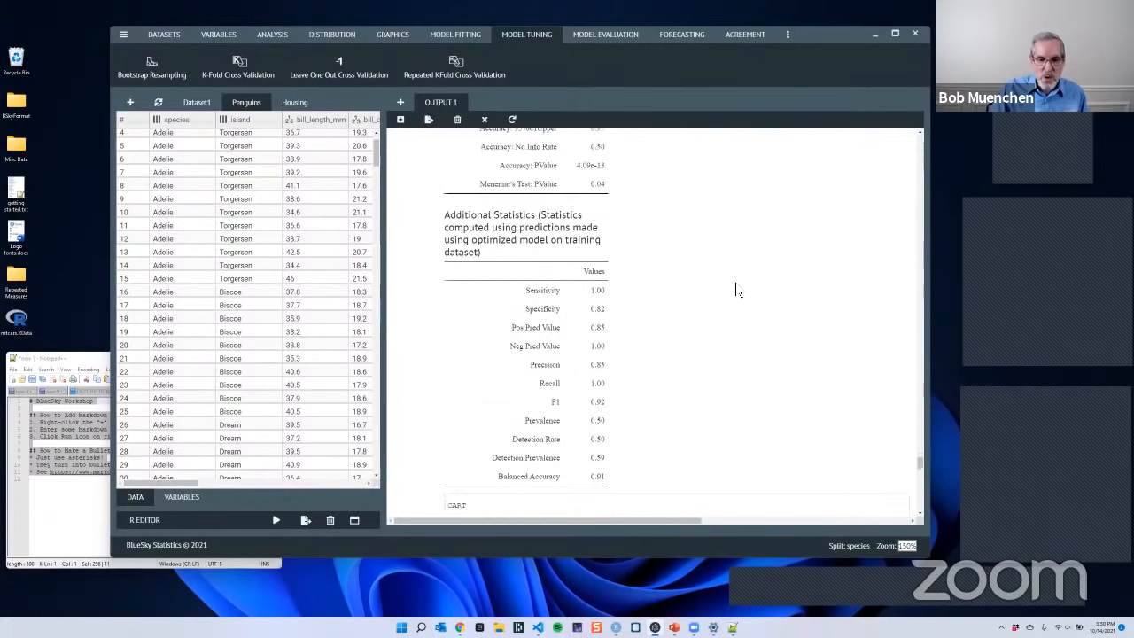
scroll(731, 282, down, 6)
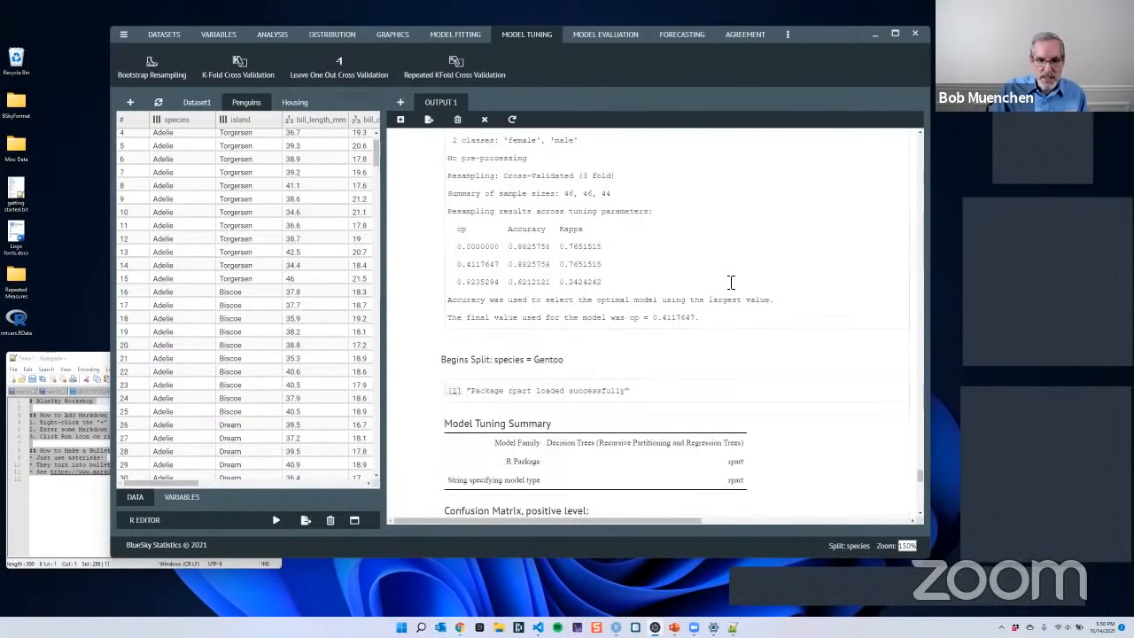
scroll(728, 285, up, 4)
scroll(726, 287, up, 6)
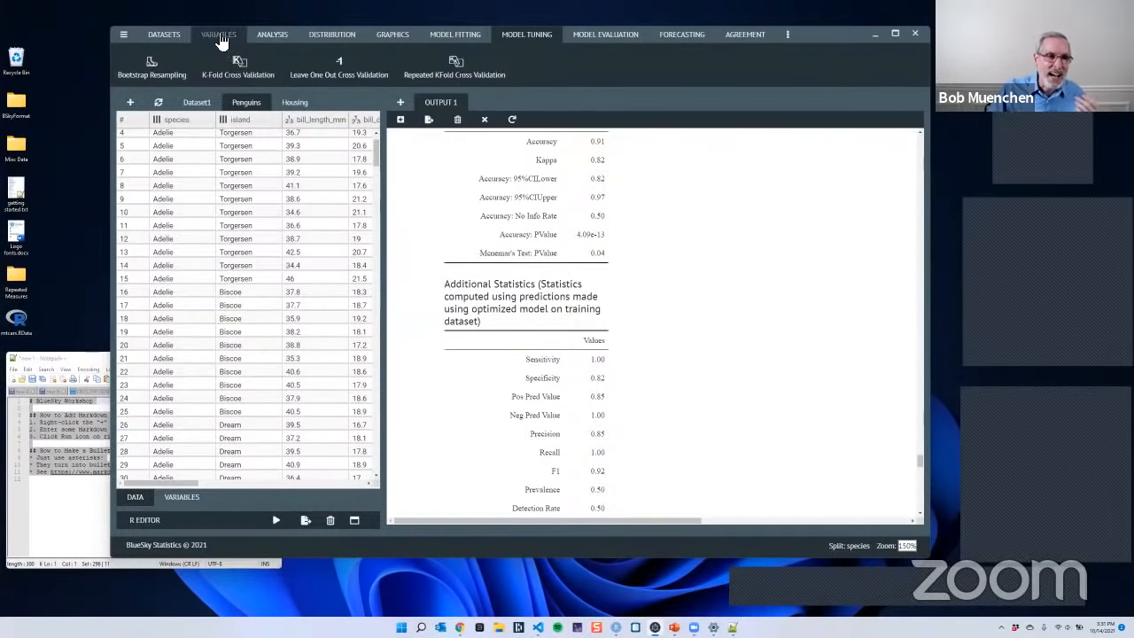
- Remove the species split from the Penguins dataset
click(163, 37)
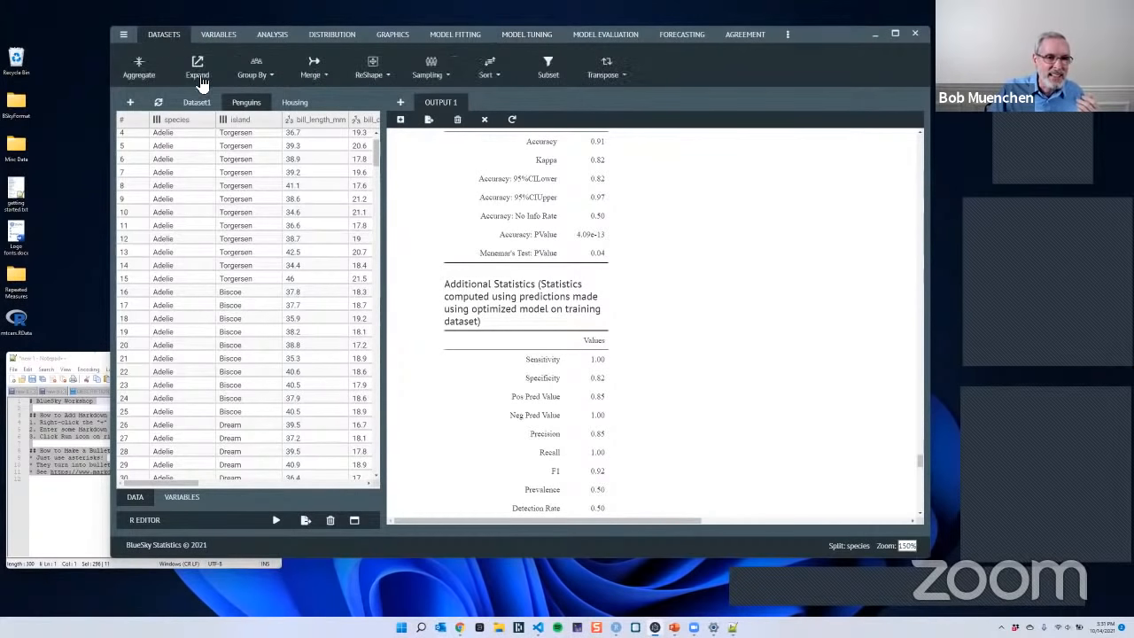
click(258, 82)
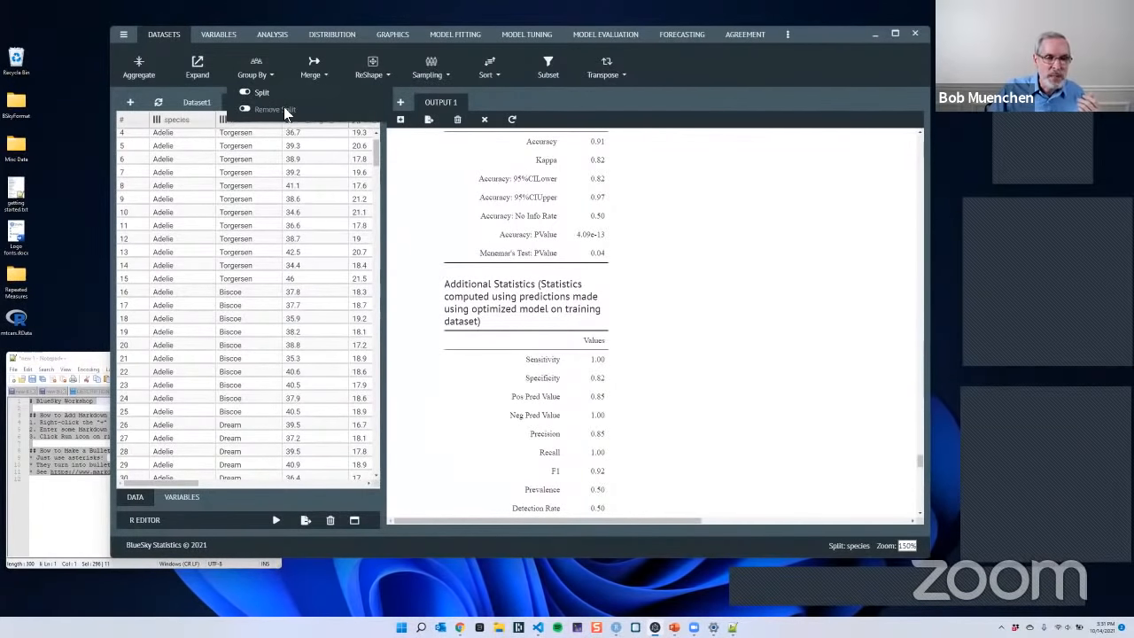
click(284, 110)
click(427, 117)
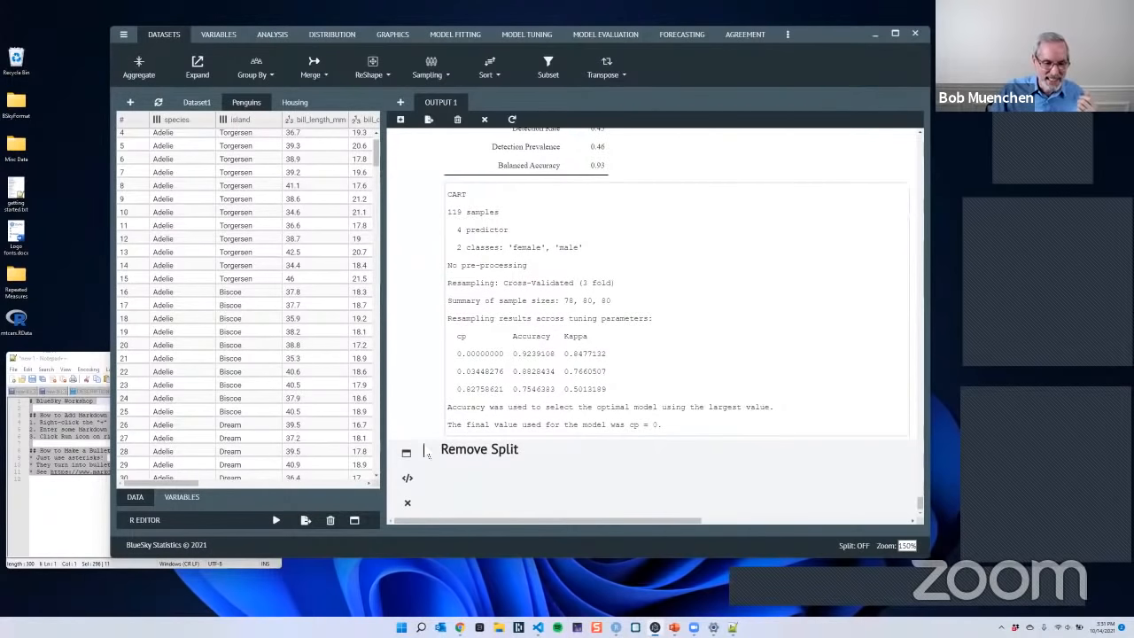
- Rerun the tuned model with k-Fold cross validation on the unsplit Penguins dataset, using the C5.0Tree type of Decision Trees
scroll(540, 301, up, 5)
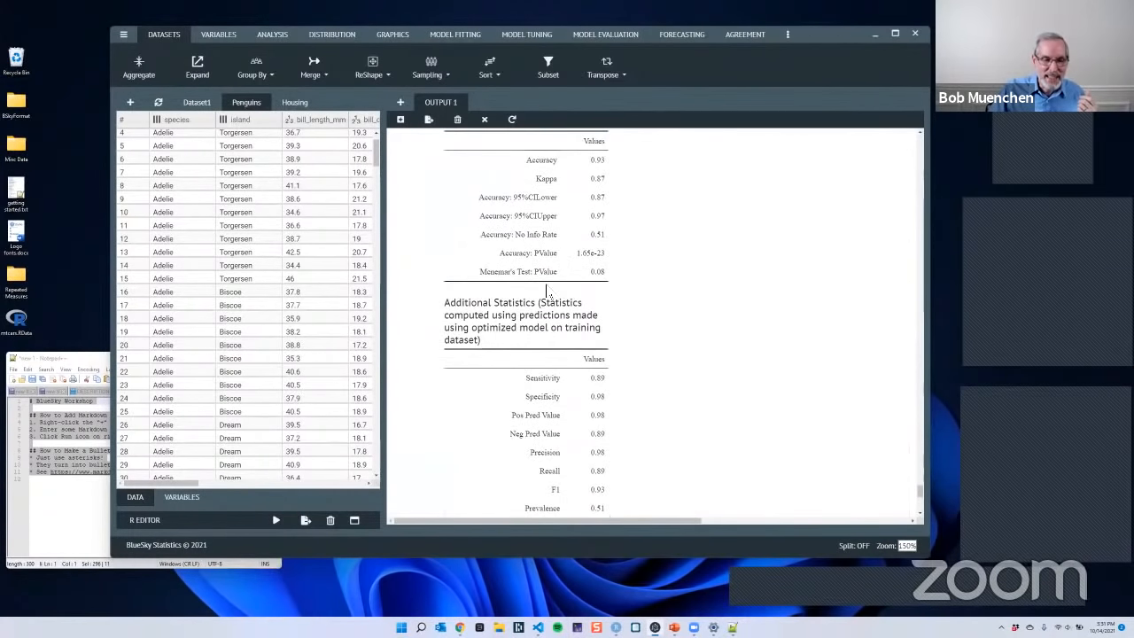
scroll(638, 266, up, 5)
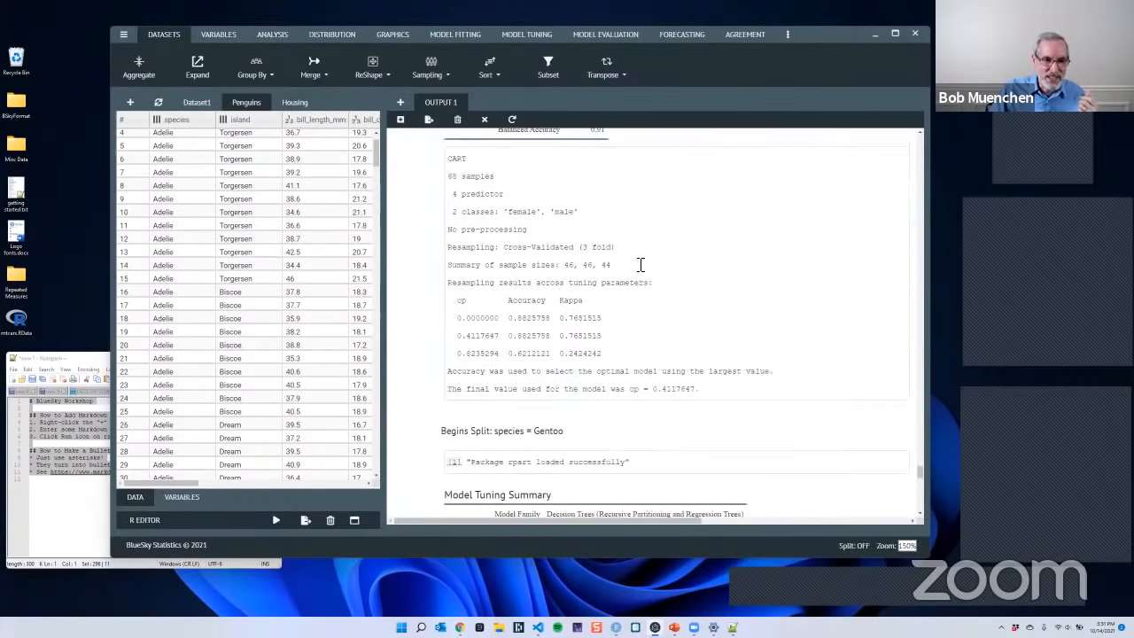
scroll(640, 264, up, 10)
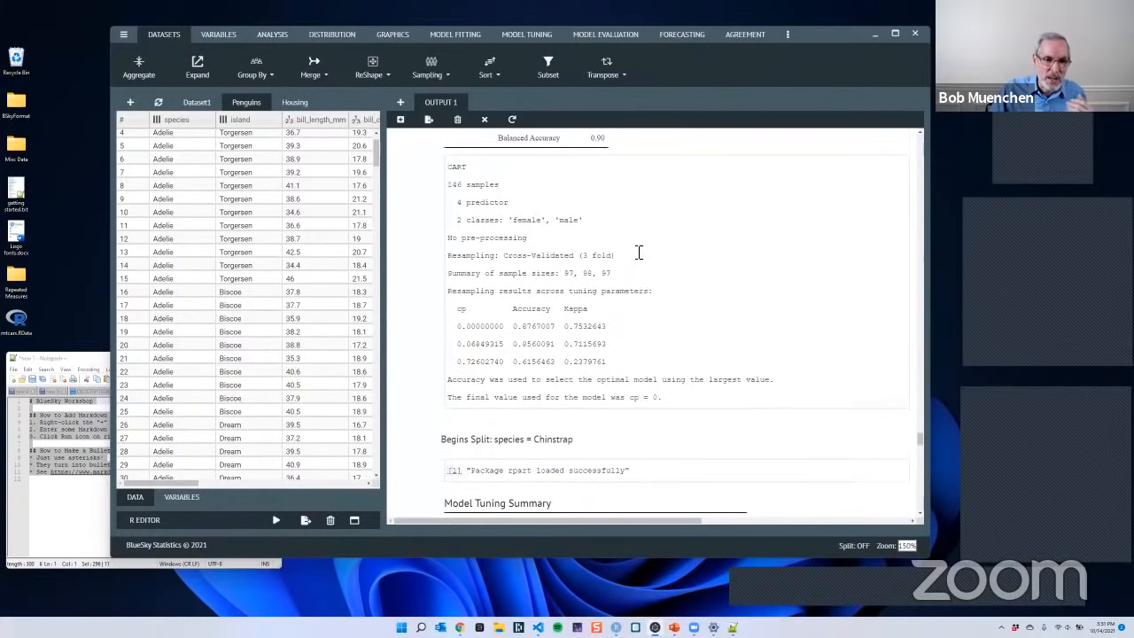
scroll(639, 252, up, 10)
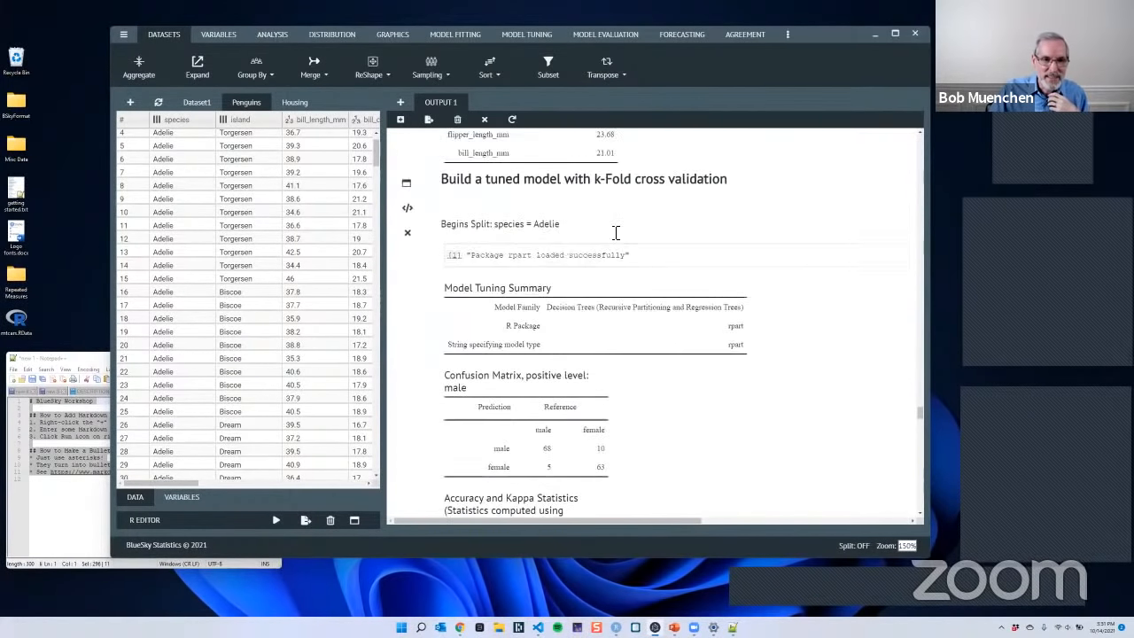
scroll(616, 232, up, 3)
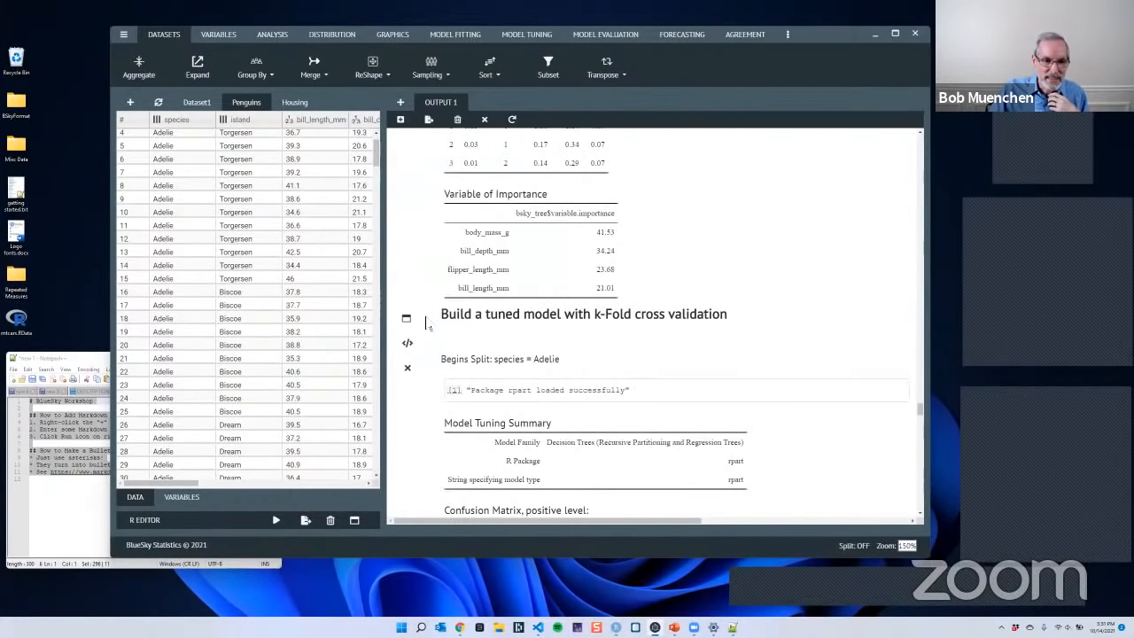
click(414, 107)
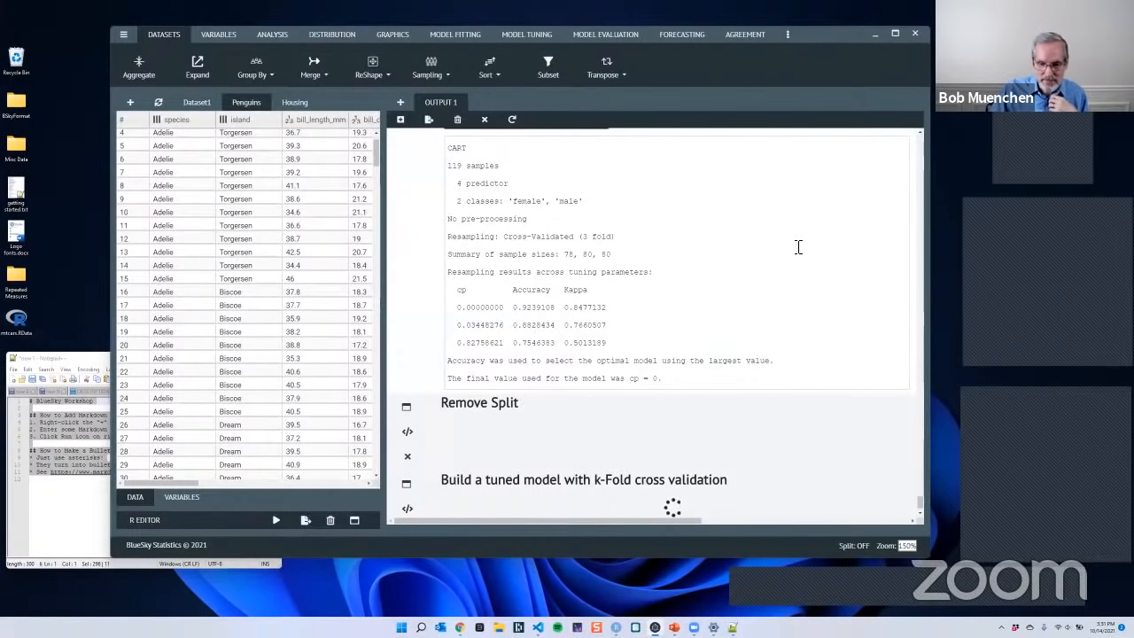
- Examine the C5.0Tree model's tuning summary, confusion matrix, accuracy and kappa statistics, and cross-validation results
scroll(801, 257, down, 10)
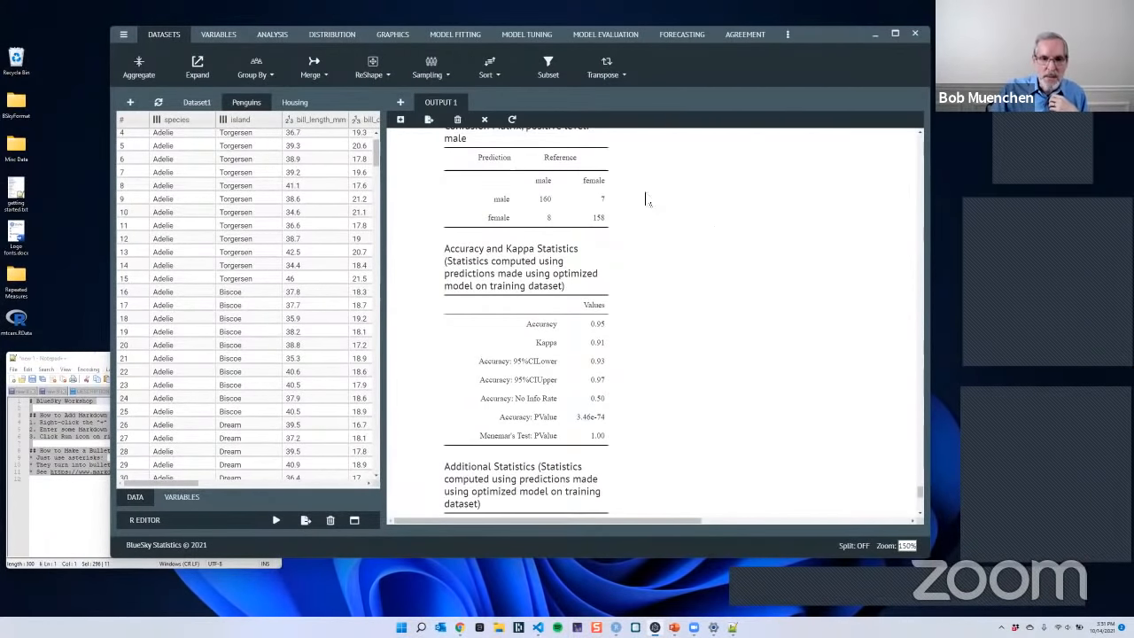
scroll(634, 239, down, 3)
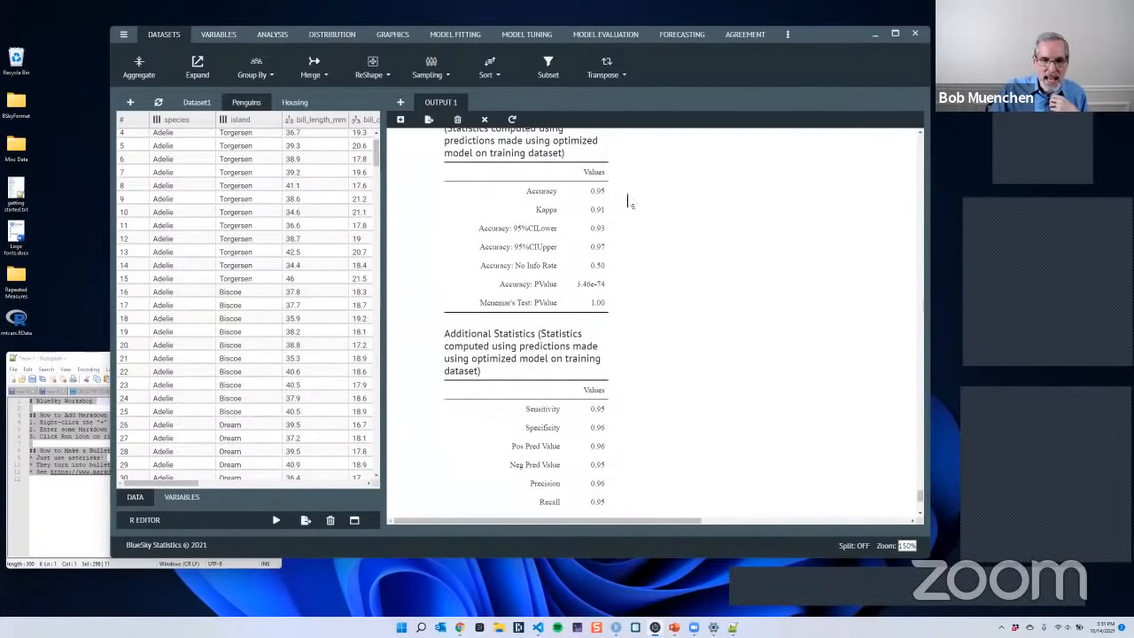
scroll(718, 279, down, 6)
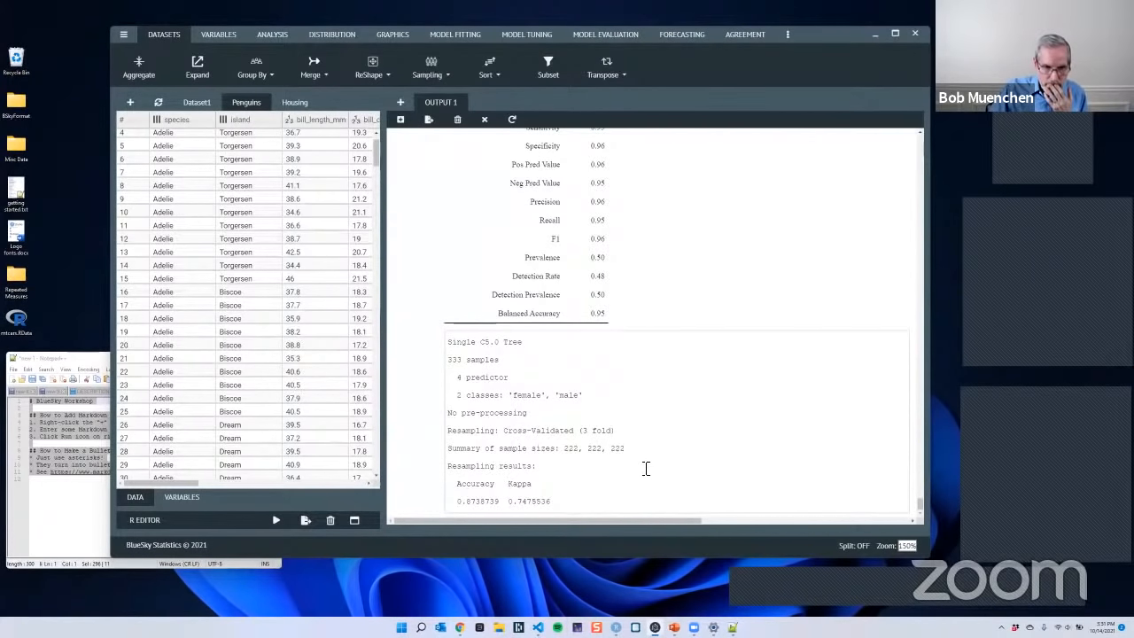
scroll(655, 461, up, 10)
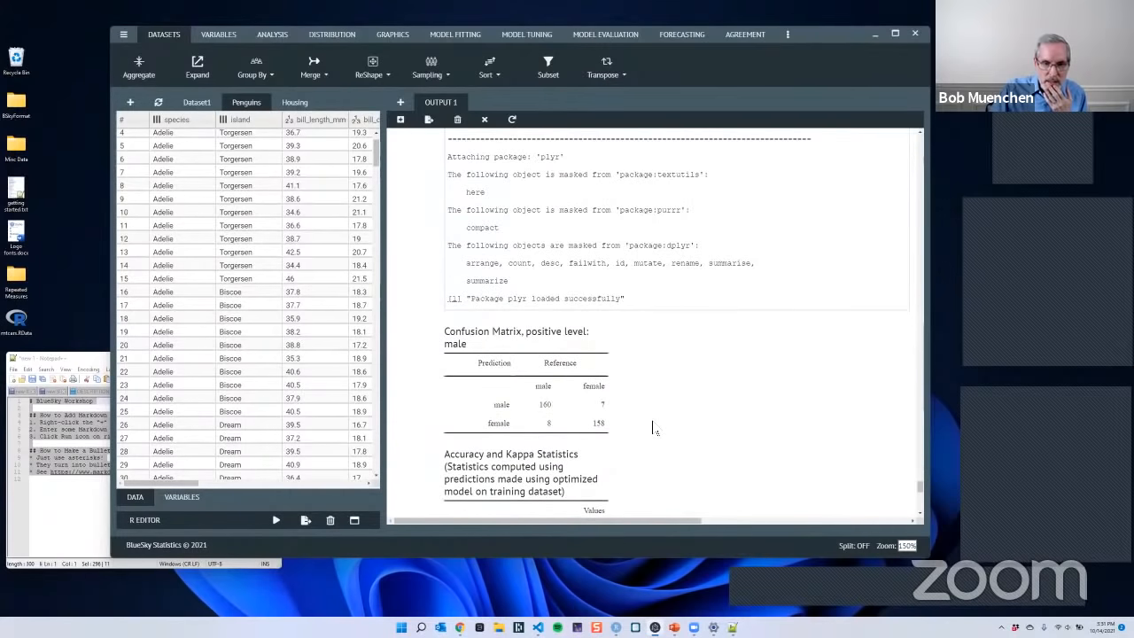
scroll(666, 428, up, 3)
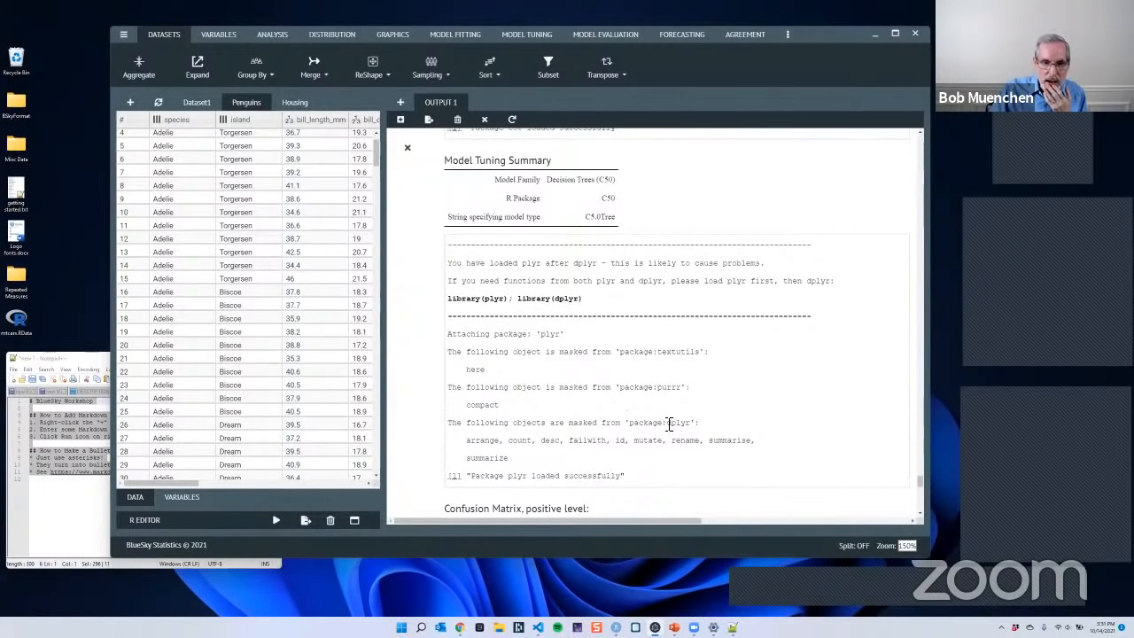
scroll(669, 423, up, 5)
scroll(669, 424, down, 4)
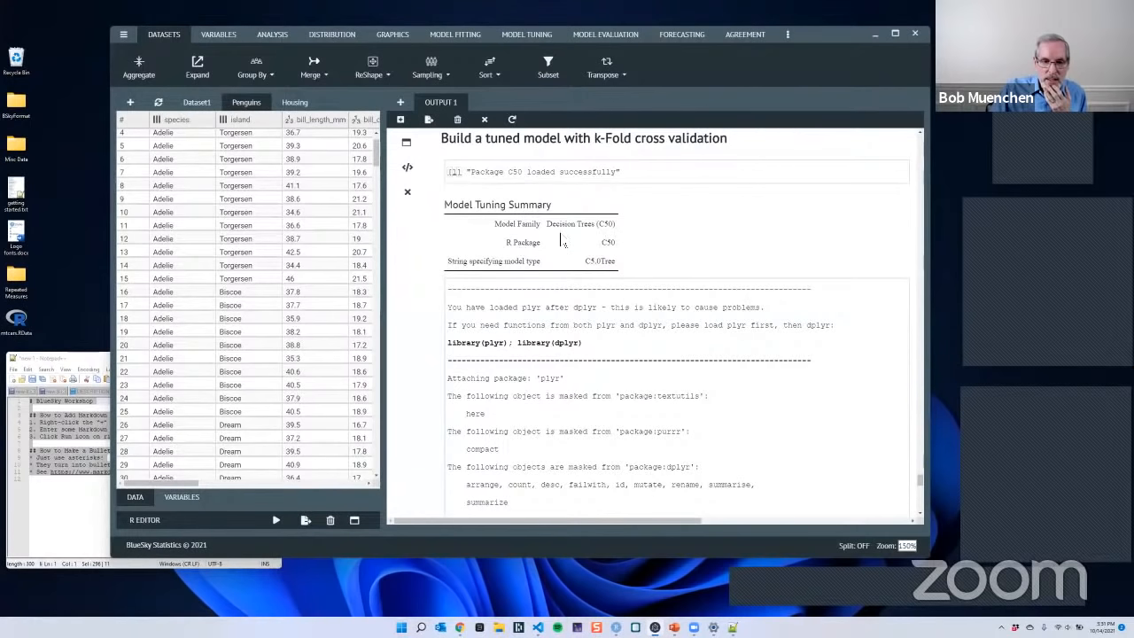
- Rerun the TunedTree k-Fold cross validation with the rpart type of Decision Trees
click(404, 144)
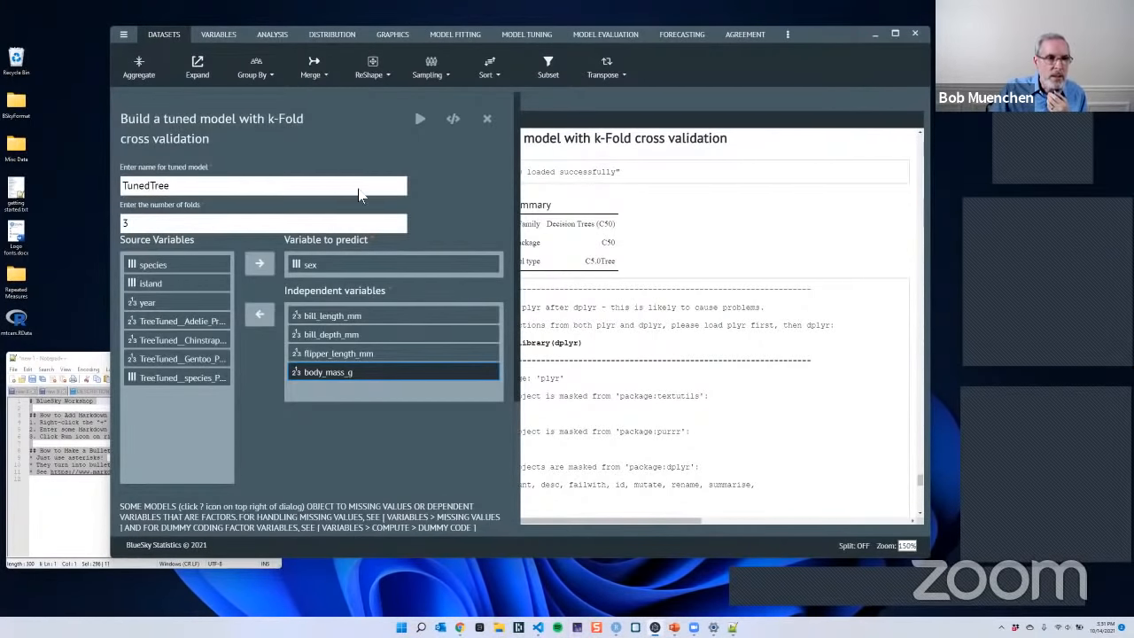
scroll(381, 386, down, 3)
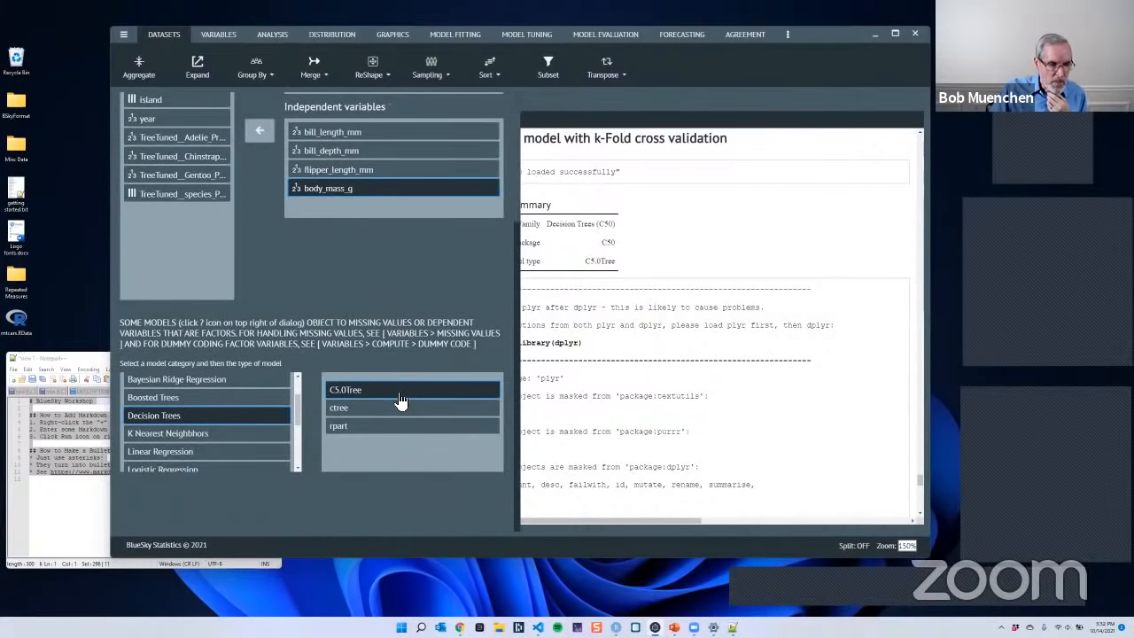
click(362, 432)
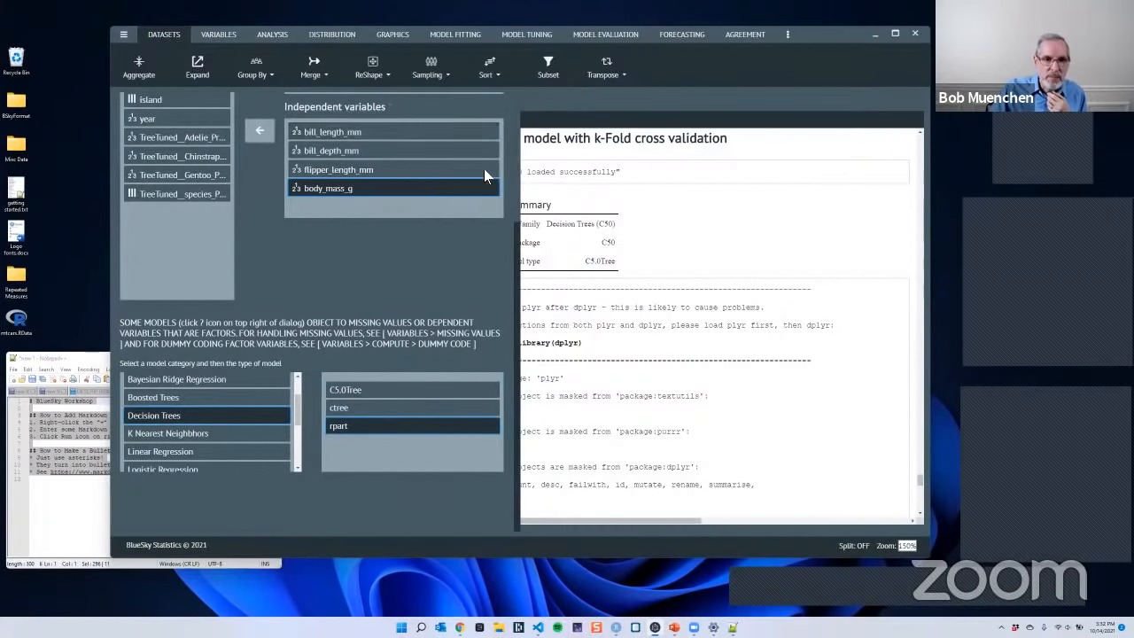
scroll(484, 168, up, 3)
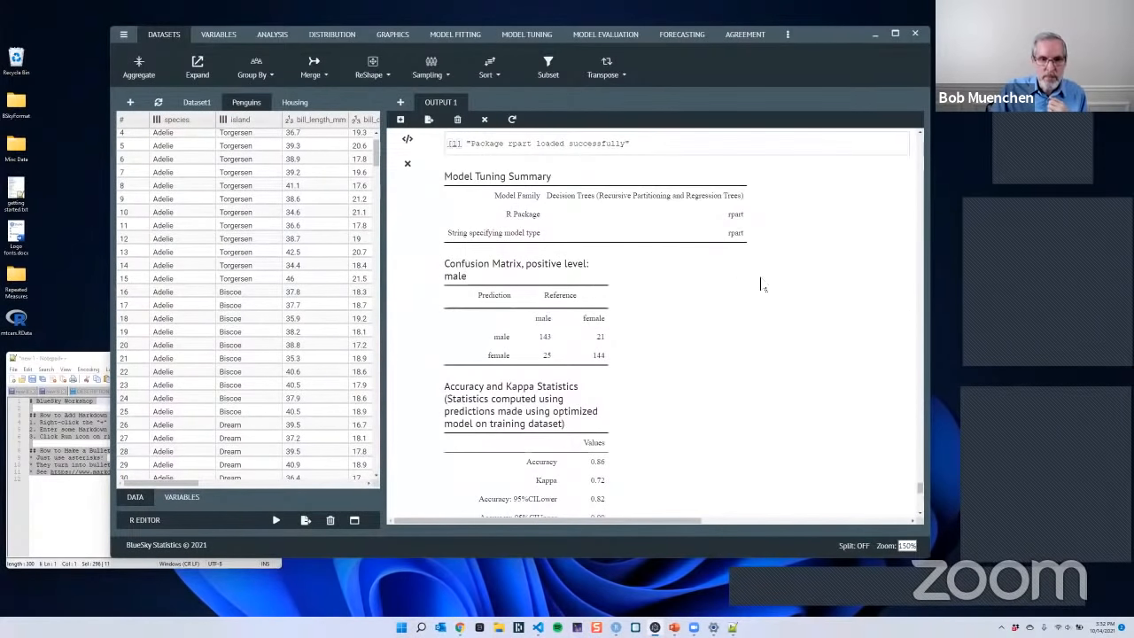
- Examine the rpart model's cross-validation results, highlighting the lines on how the optimal model was selected and its final cp value
scroll(755, 289, down, 10)
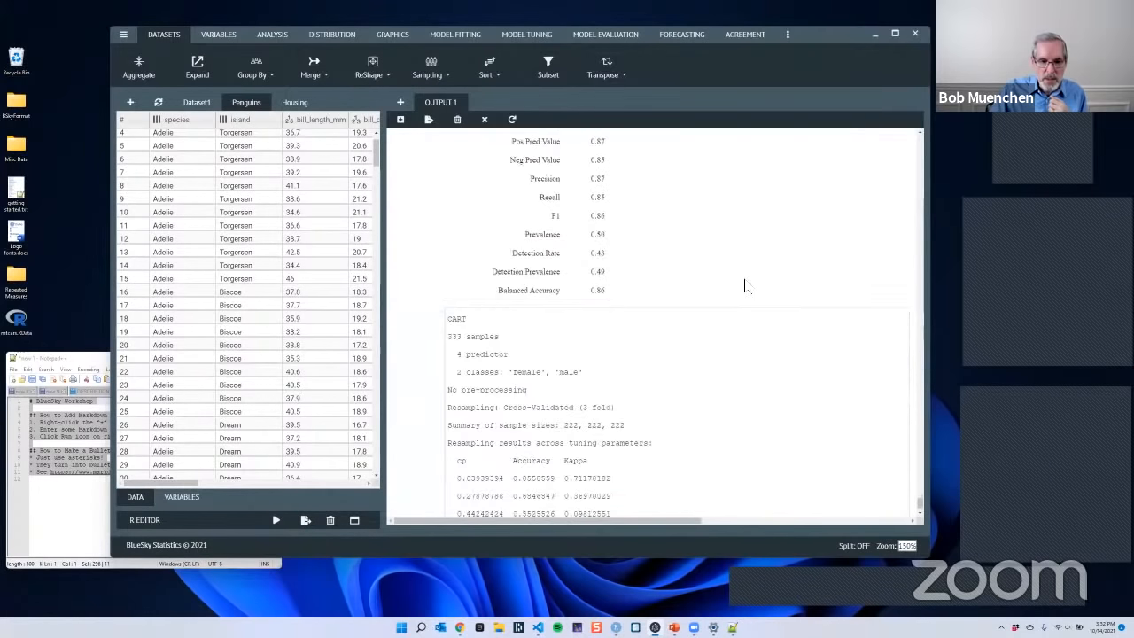
scroll(638, 354, down, 1)
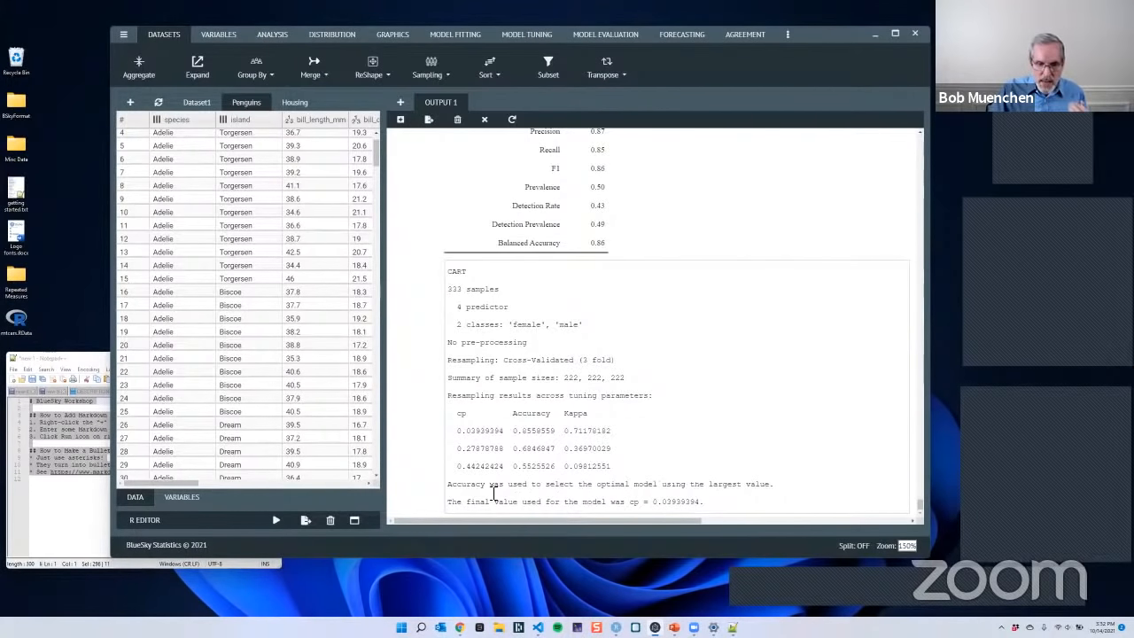
drag(452, 486, 785, 489)
click(782, 490)
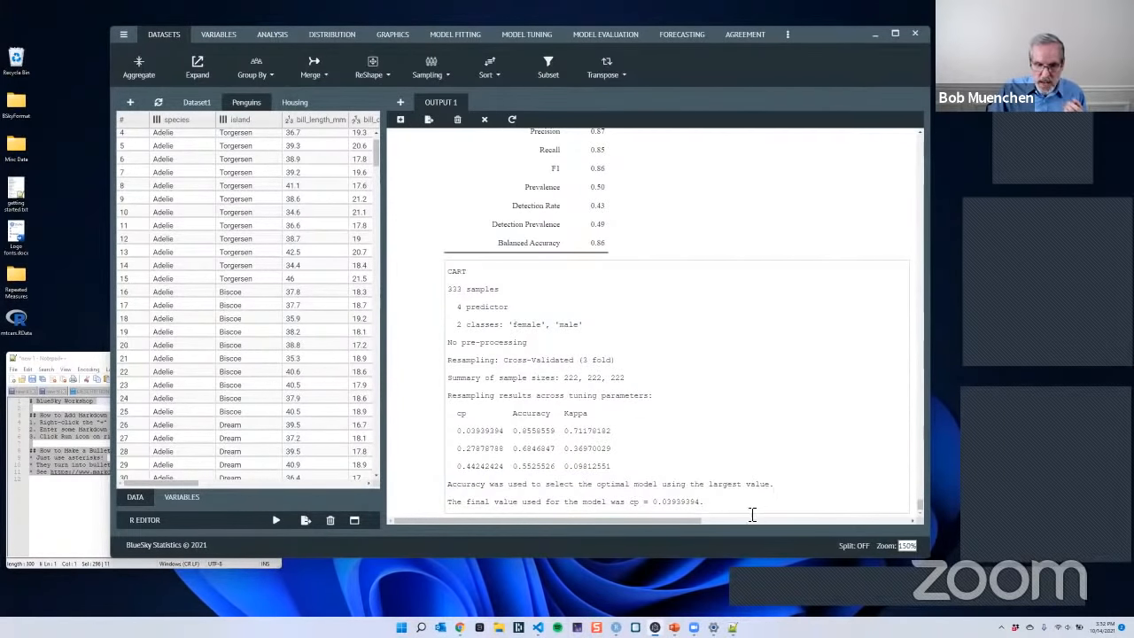
drag(720, 507, 450, 505)
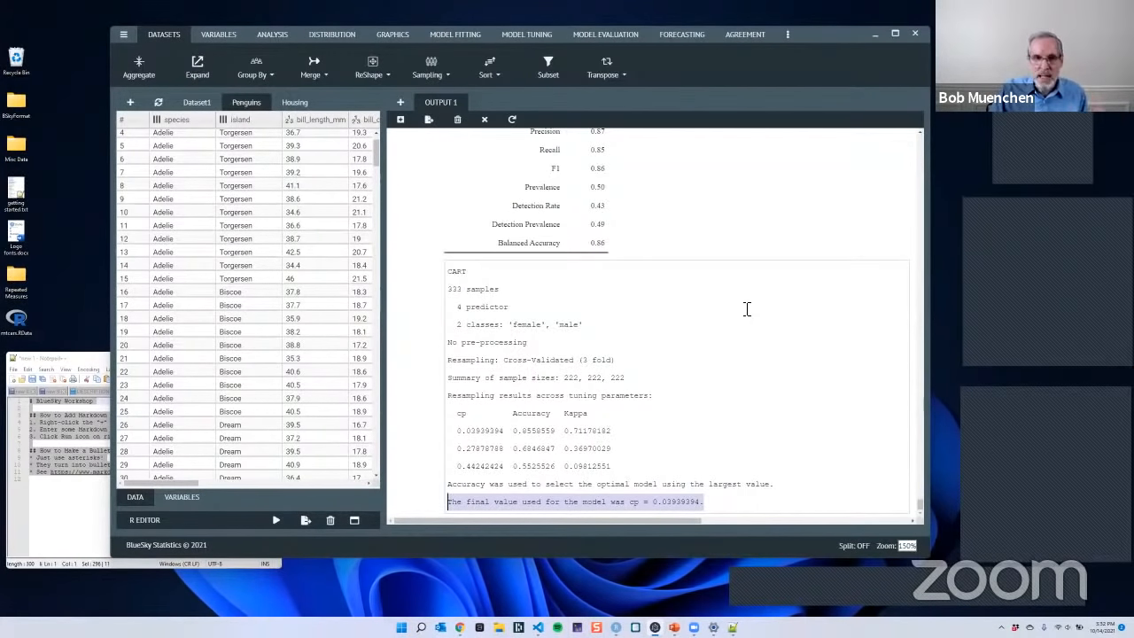
- Look through the model classes available for scoring a dataset, and close the scoring dialog without running it
click(621, 39)
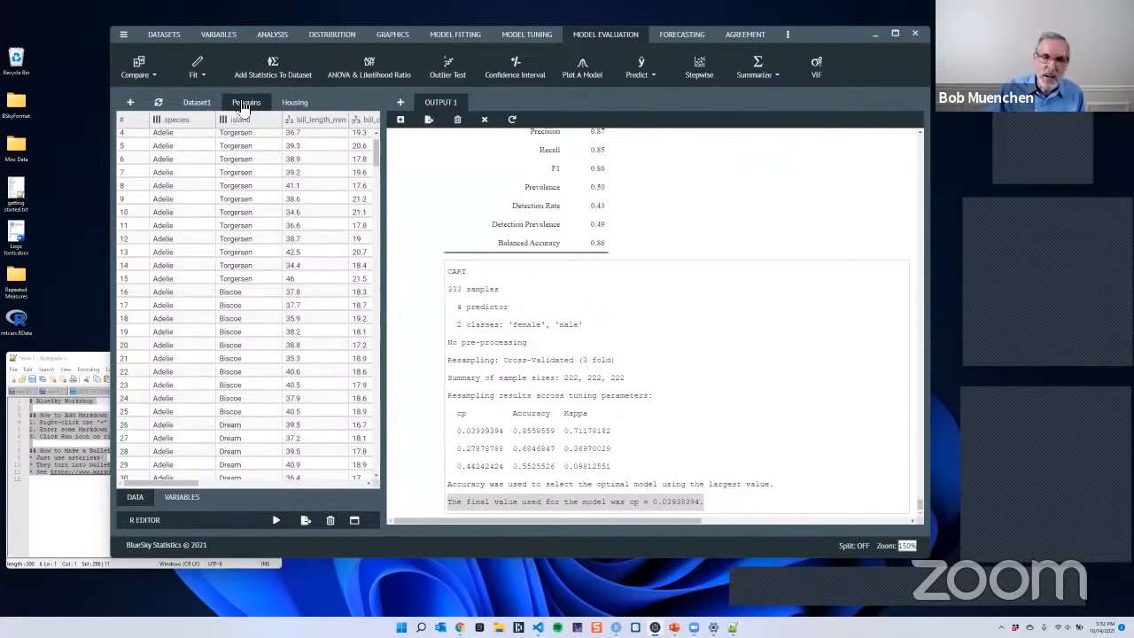
click(645, 86)
click(667, 91)
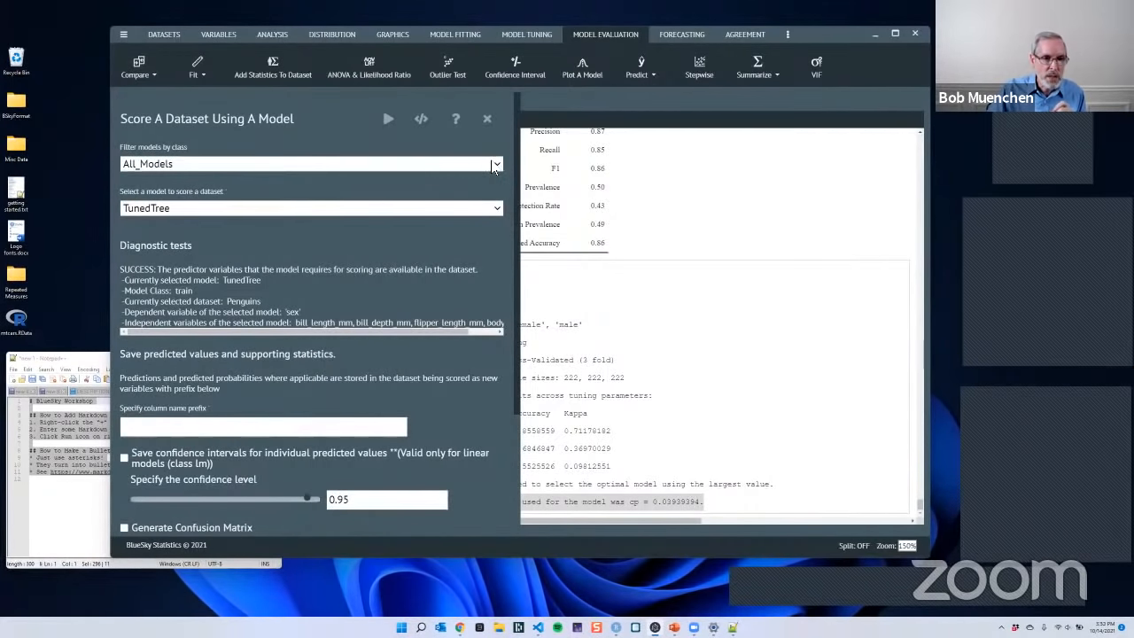
click(494, 168)
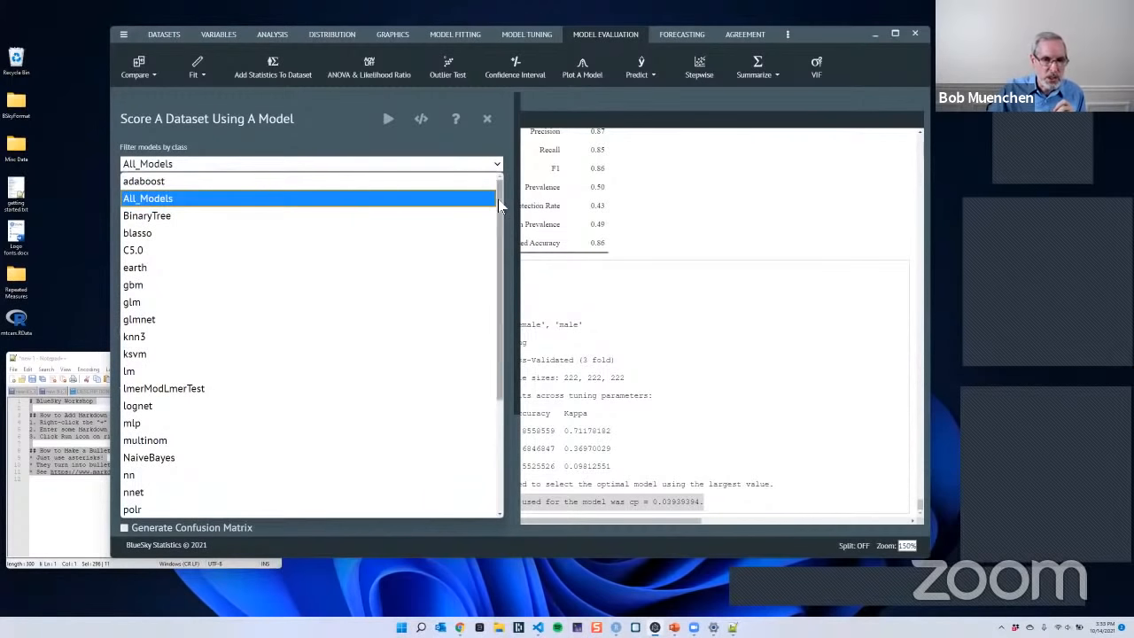
drag(498, 245, 486, 138)
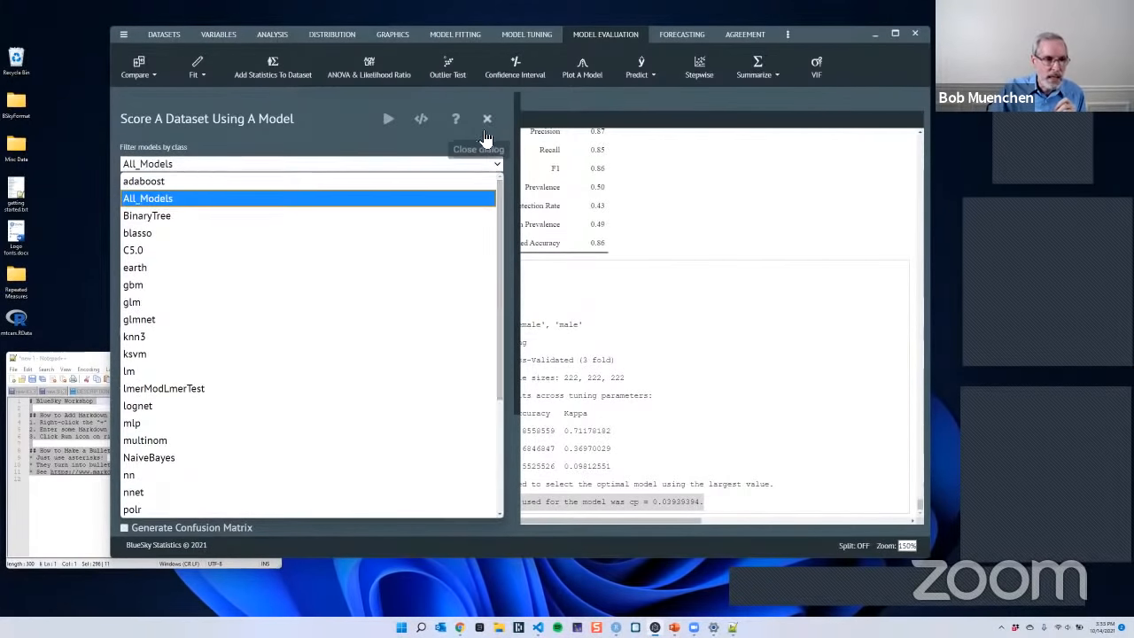
click(485, 133)
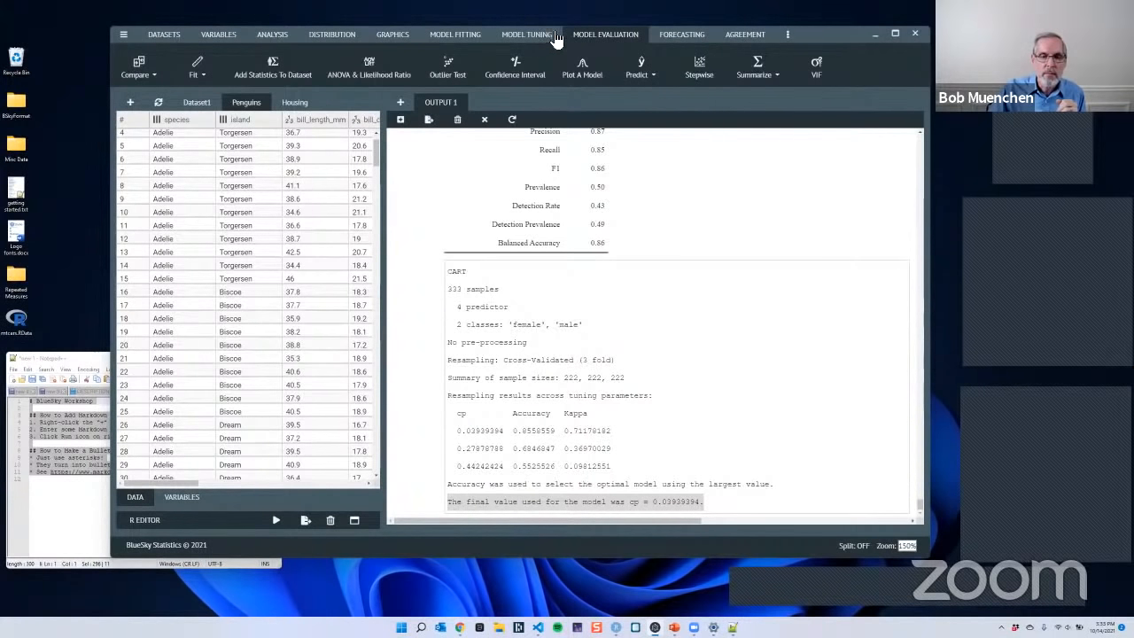
- Set up scoring of the Penguins dataset with the TunedTree model, including a confusion matrix and a ROC table
click(642, 67)
click(660, 94)
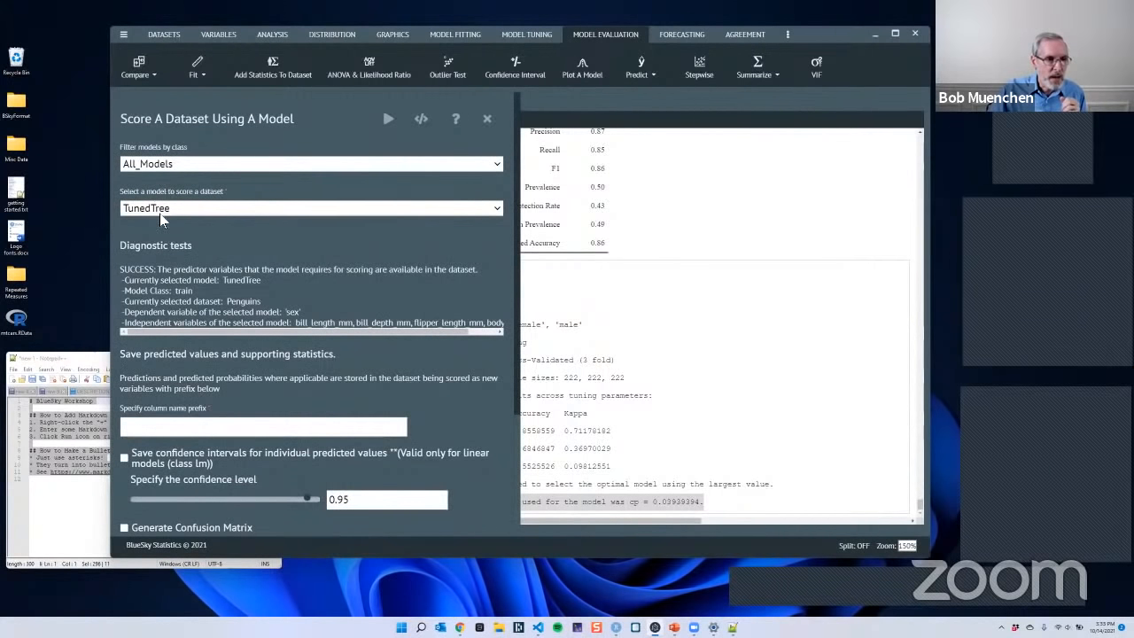
click(198, 213)
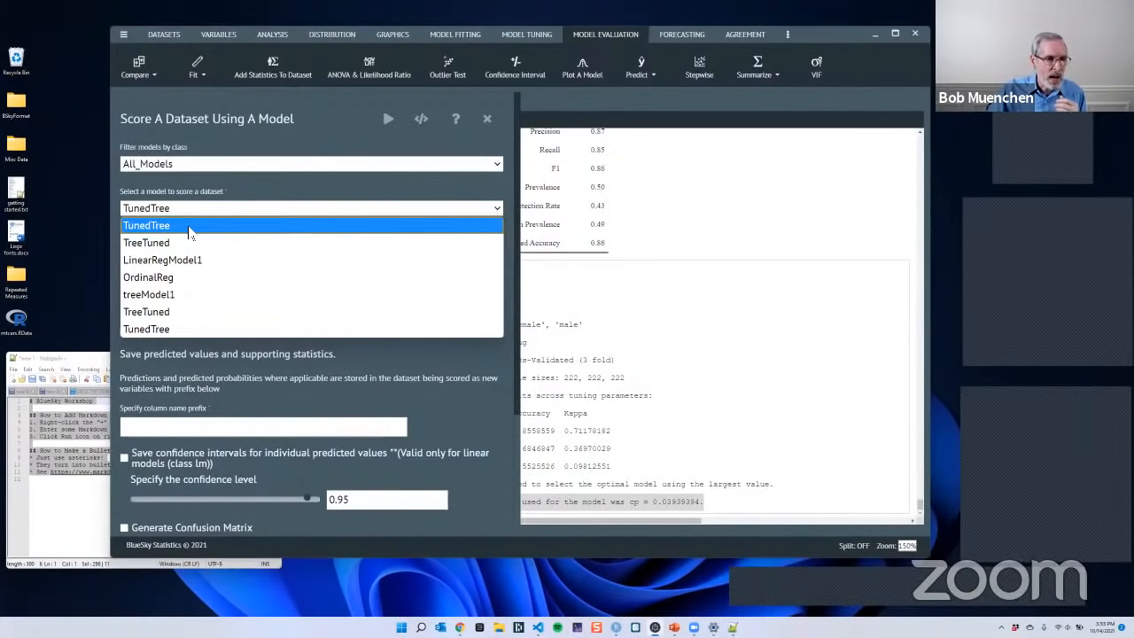
click(184, 227)
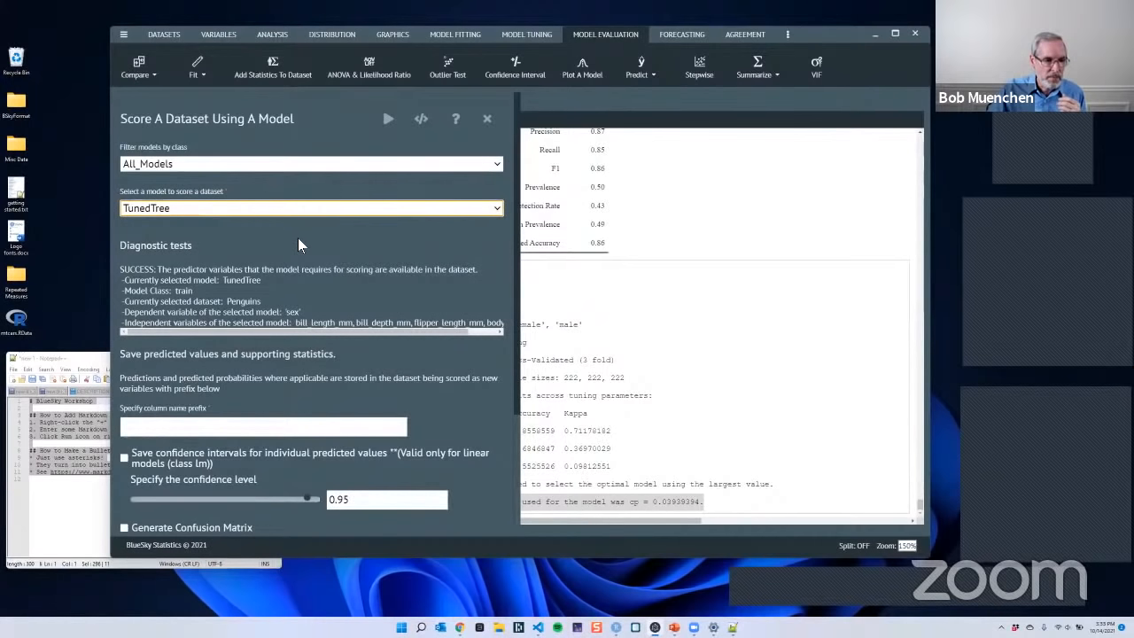
scroll(416, 271, down, 3)
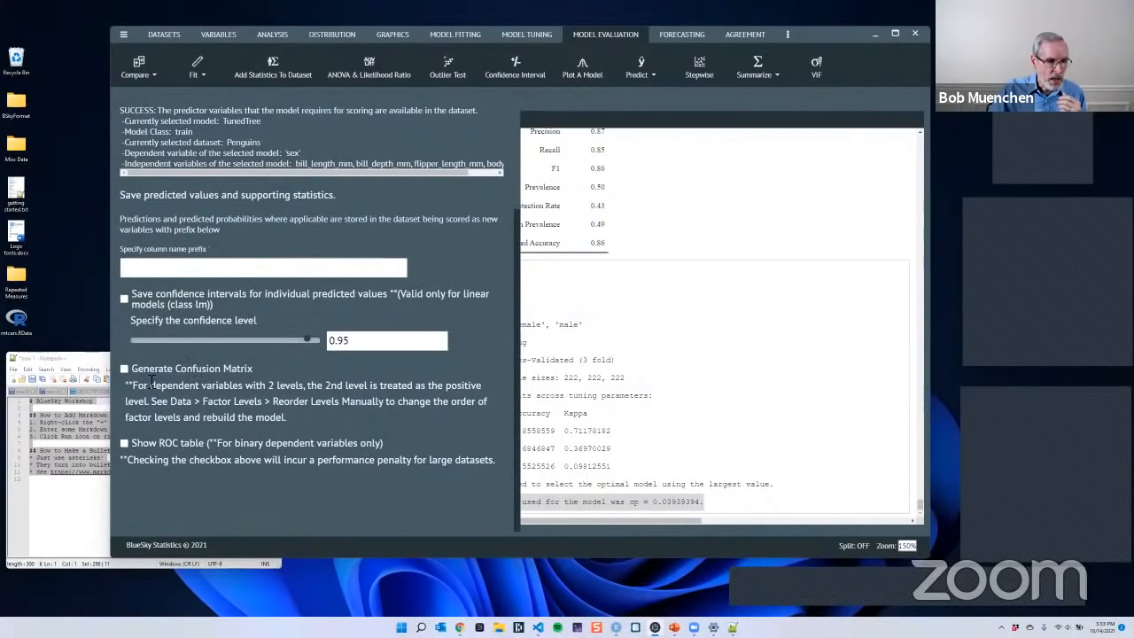
click(124, 370)
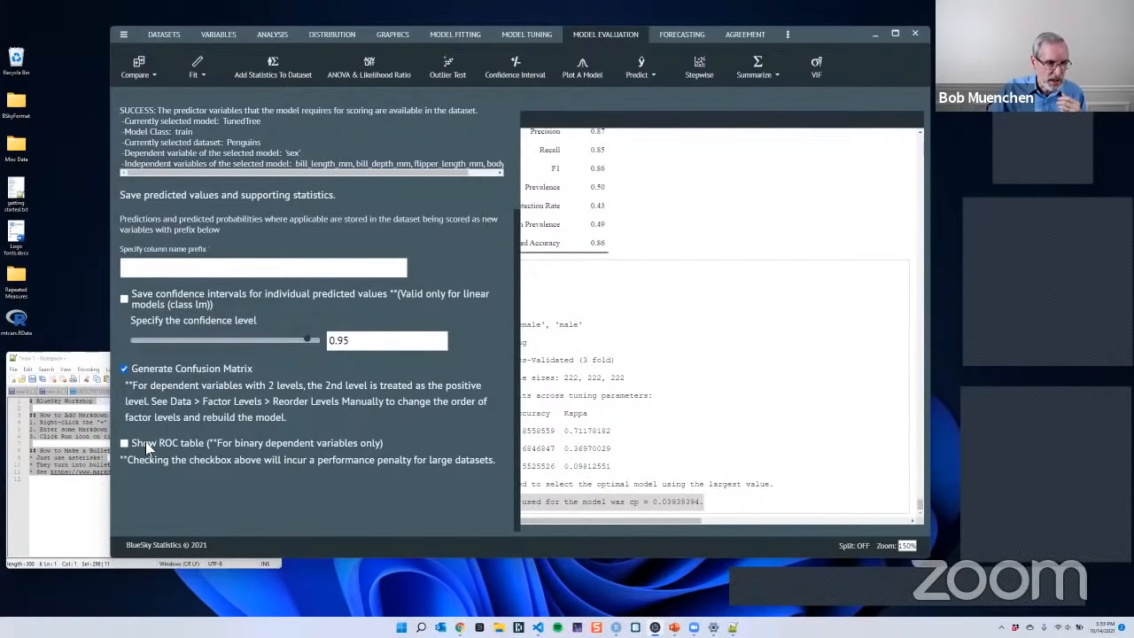
click(125, 444)
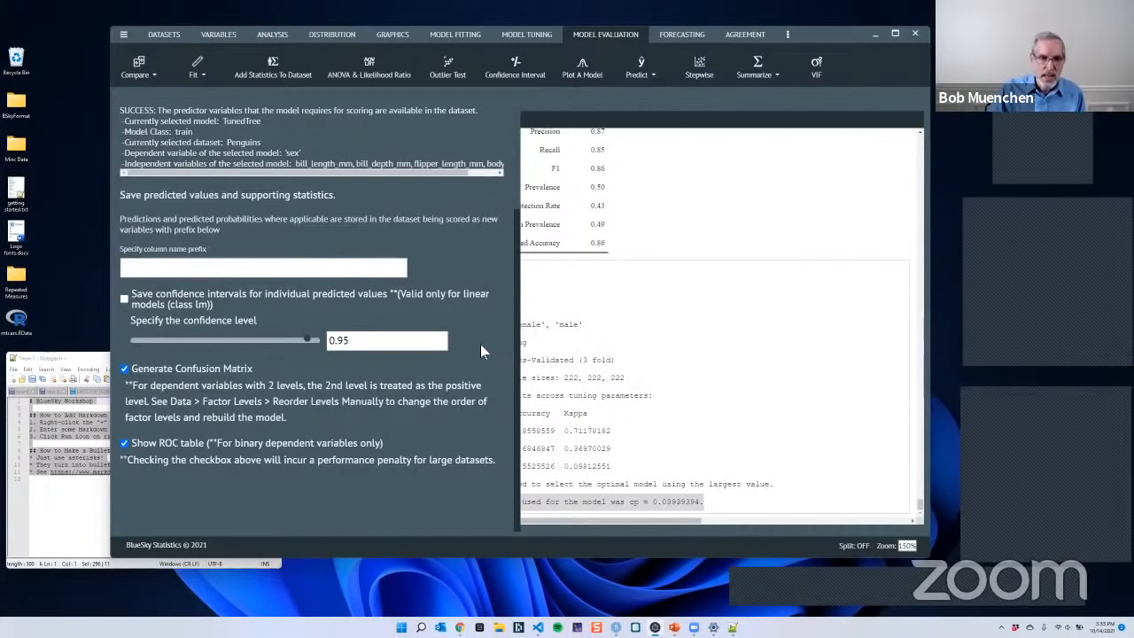
- Set the predicted-values column name prefix to TunedTree_ and run the scoring of the Penguins dataset with the TunedTree model
scroll(480, 344, up, 3)
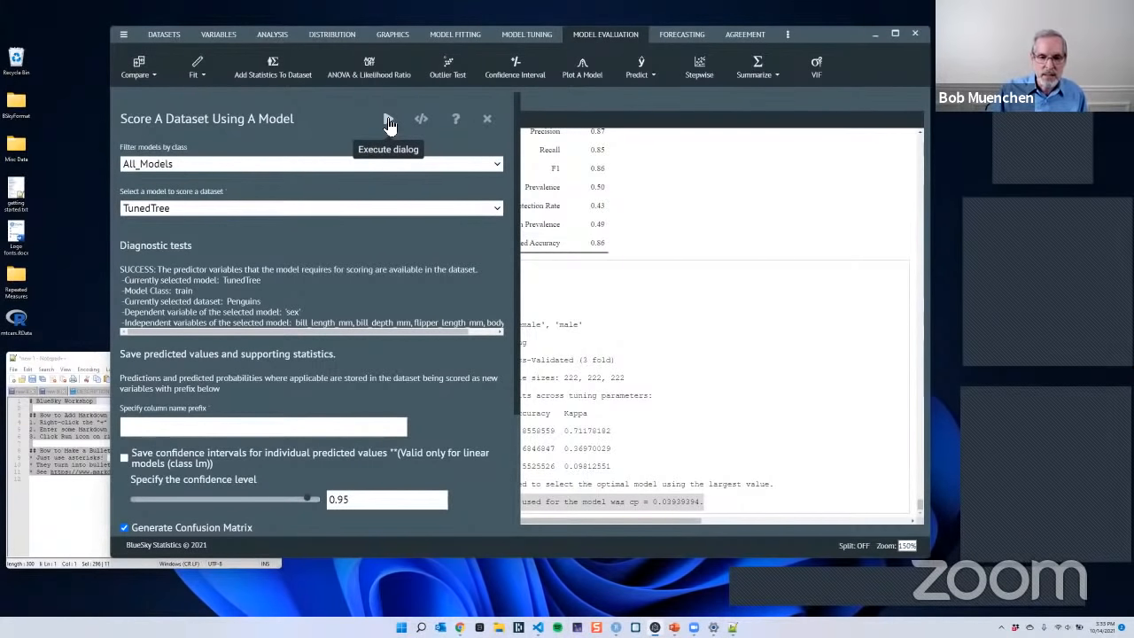
click(388, 121)
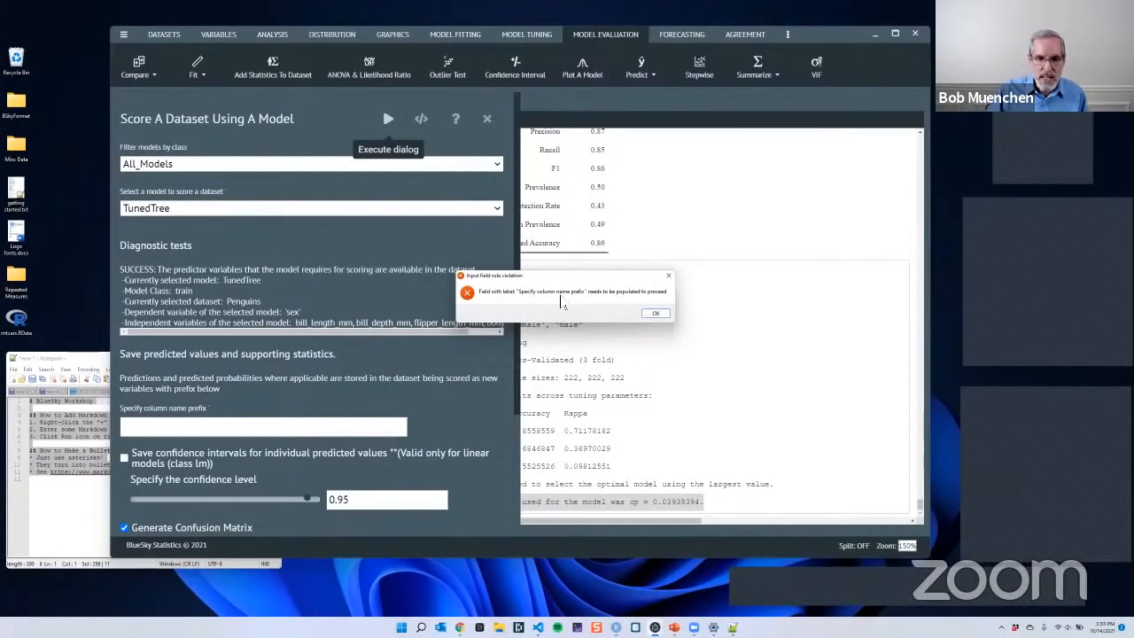
click(656, 314)
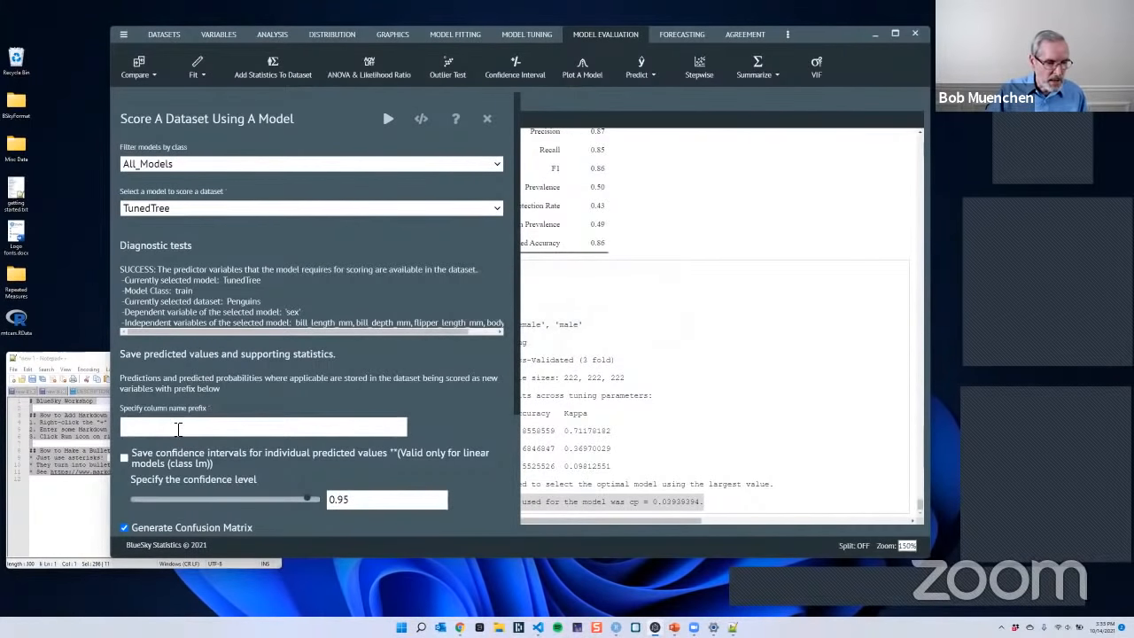
click(178, 429)
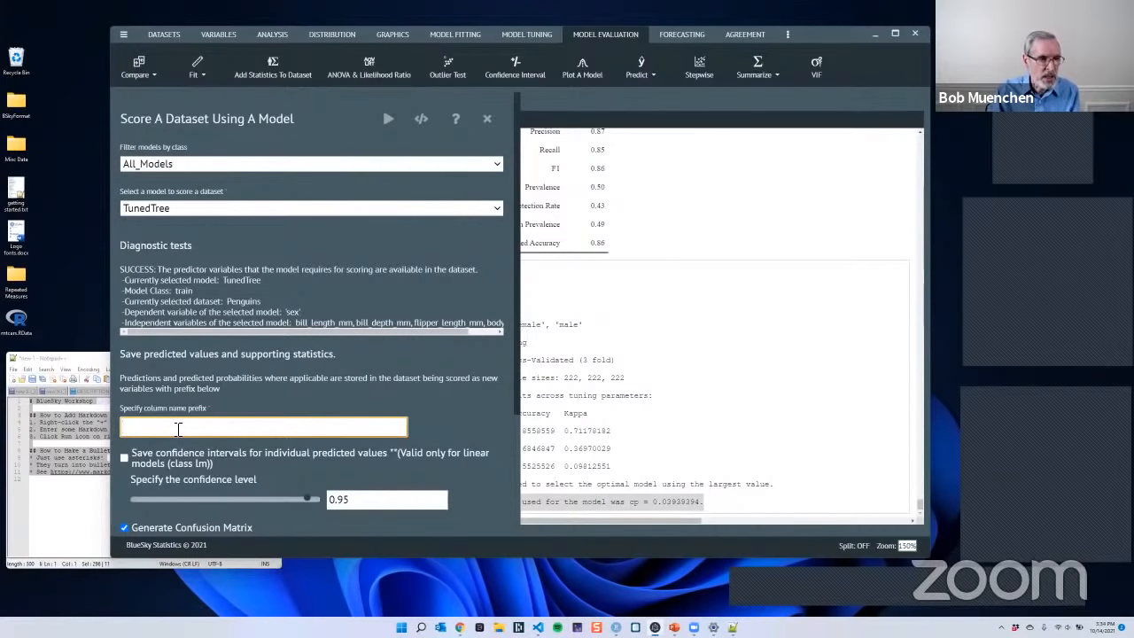
text(TunedT)
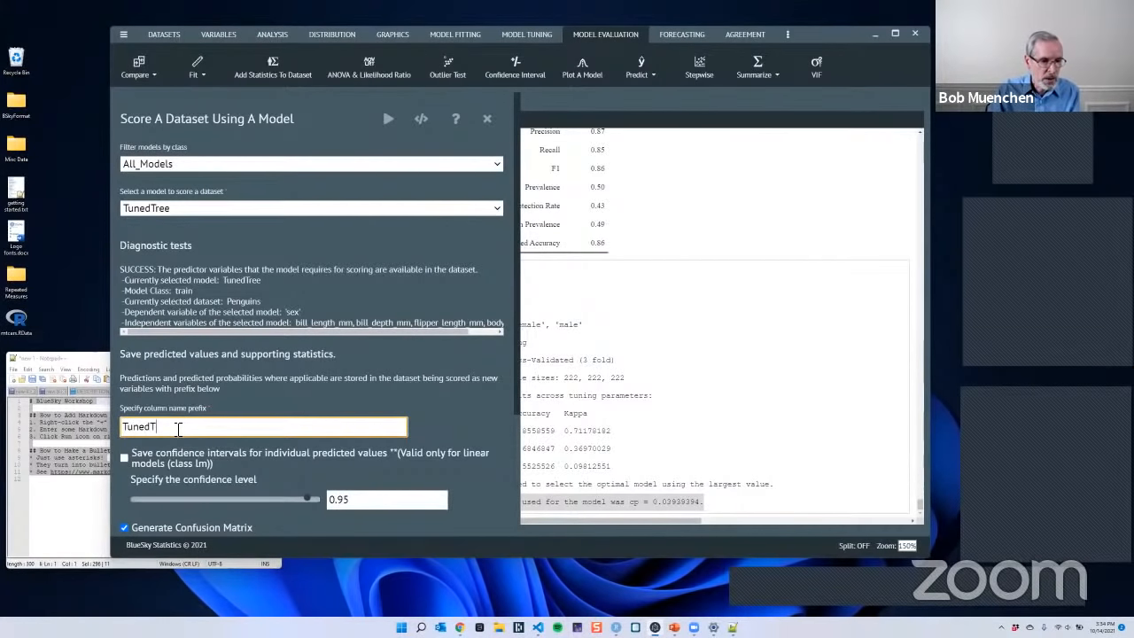
text(ree_)
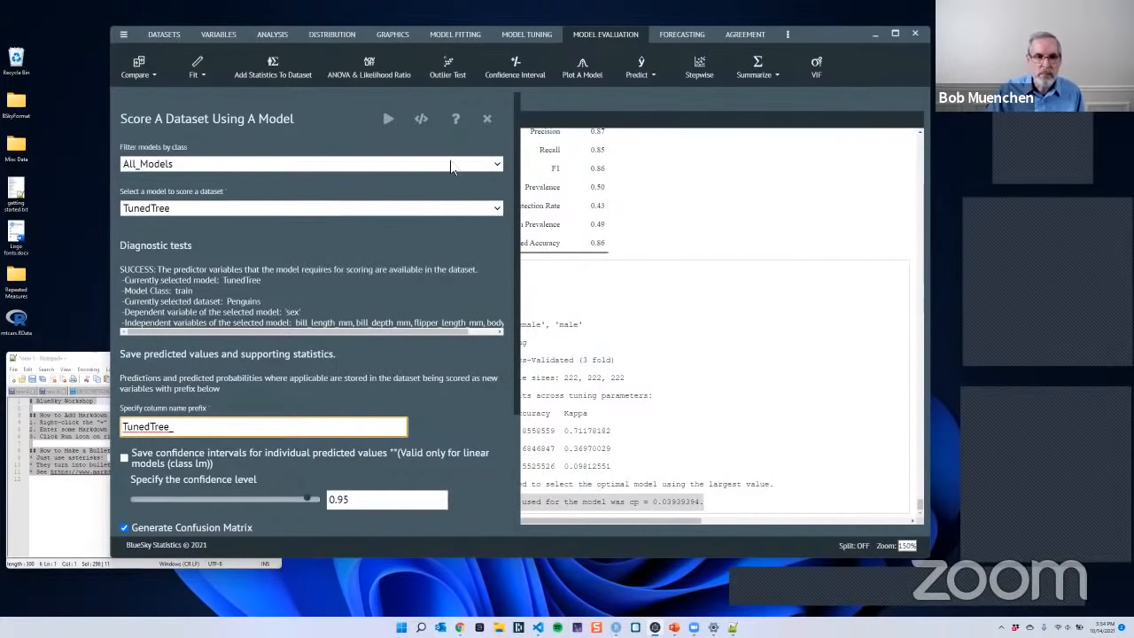
click(388, 119)
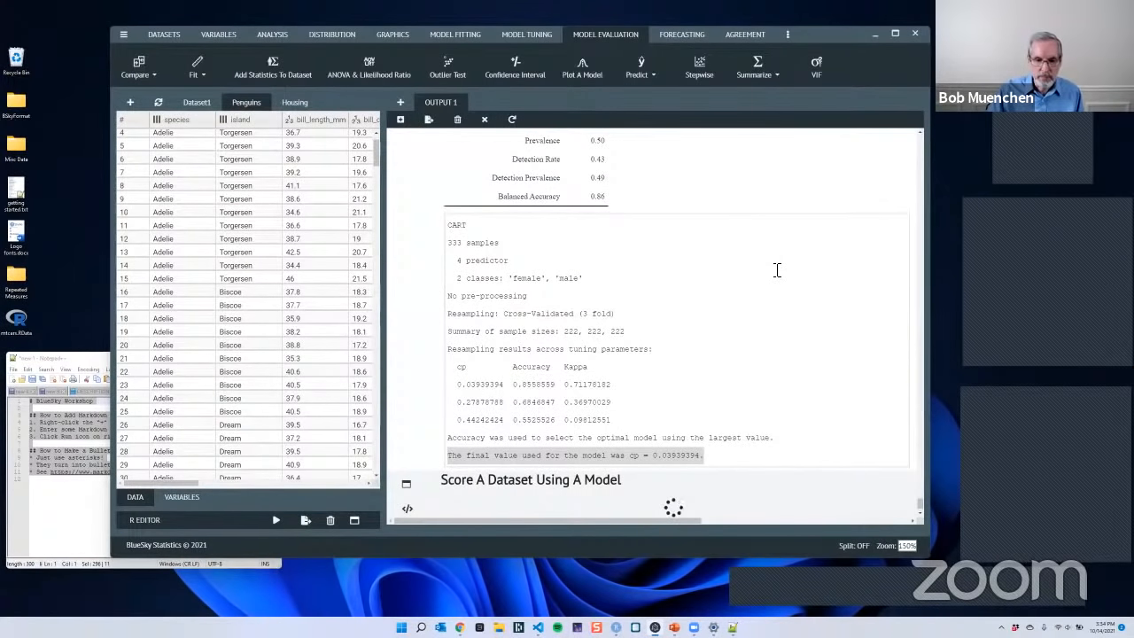
- Review the scoring output's confusion matrix, accuracy and Kappa statistics, additional statistics and the full ROC table
scroll(692, 313, down, 1)
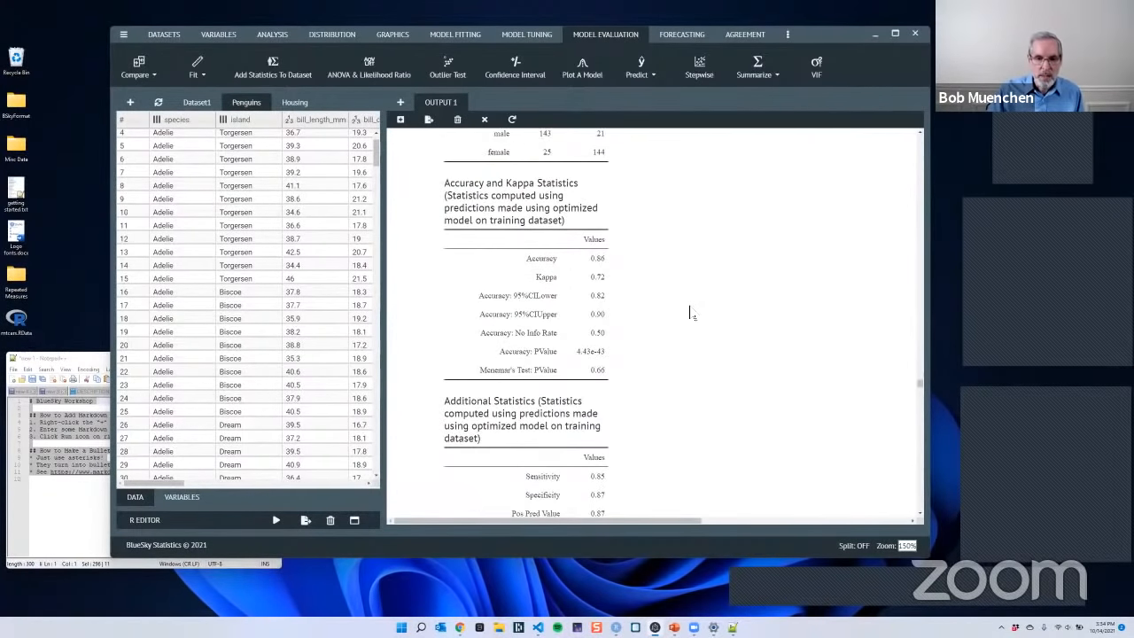
scroll(711, 330, down, 2)
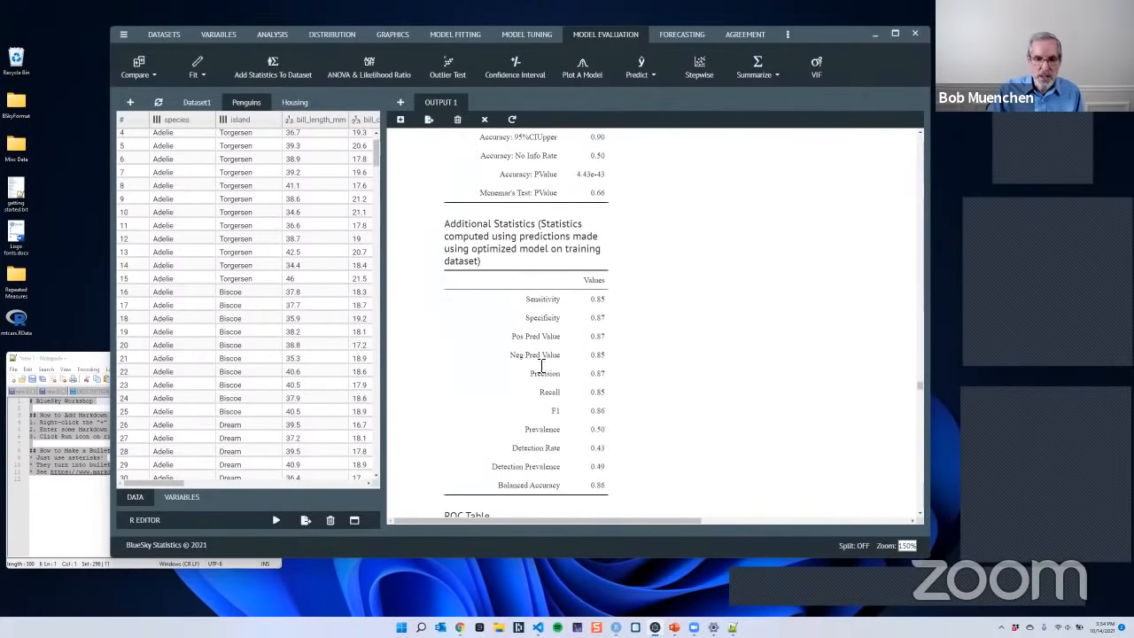
scroll(723, 338, down, 3)
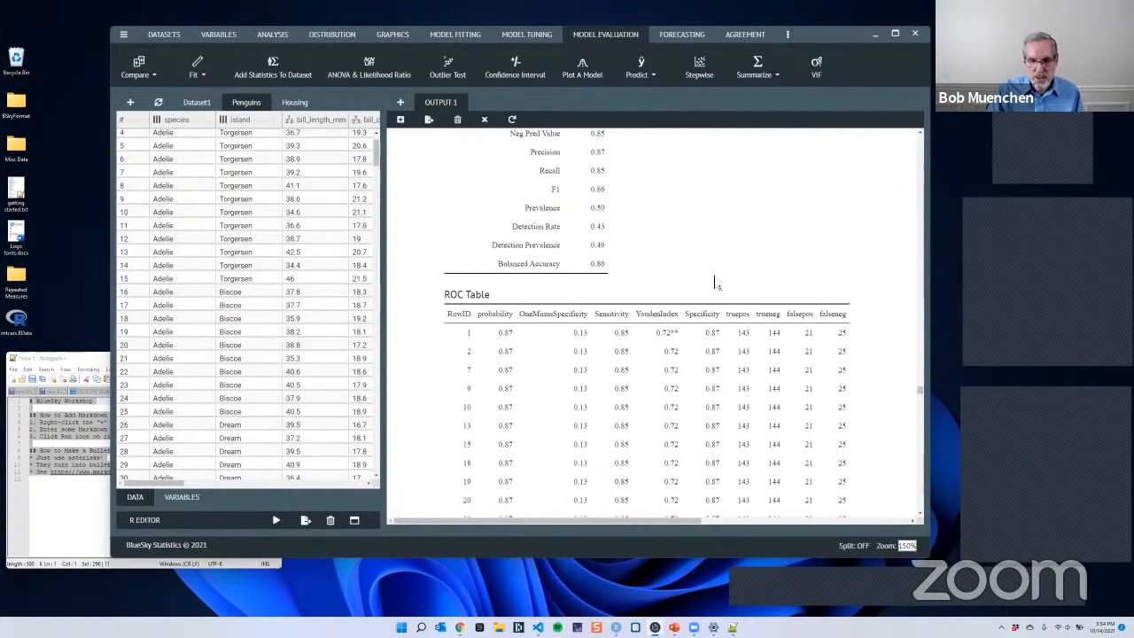
scroll(502, 359, down, 1)
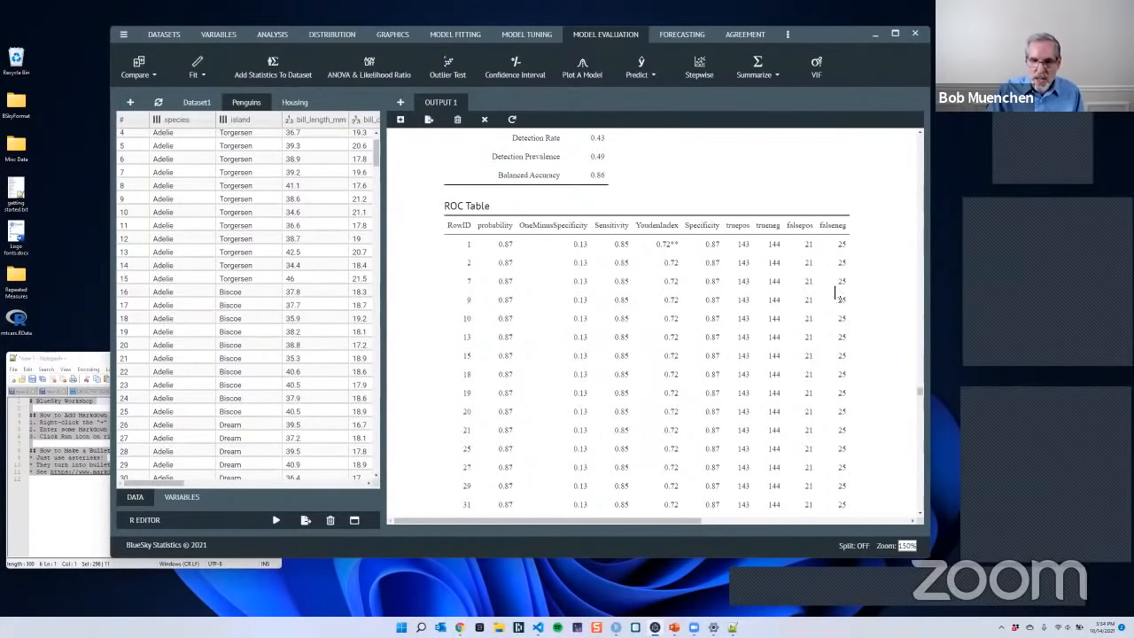
scroll(891, 305, down, 1)
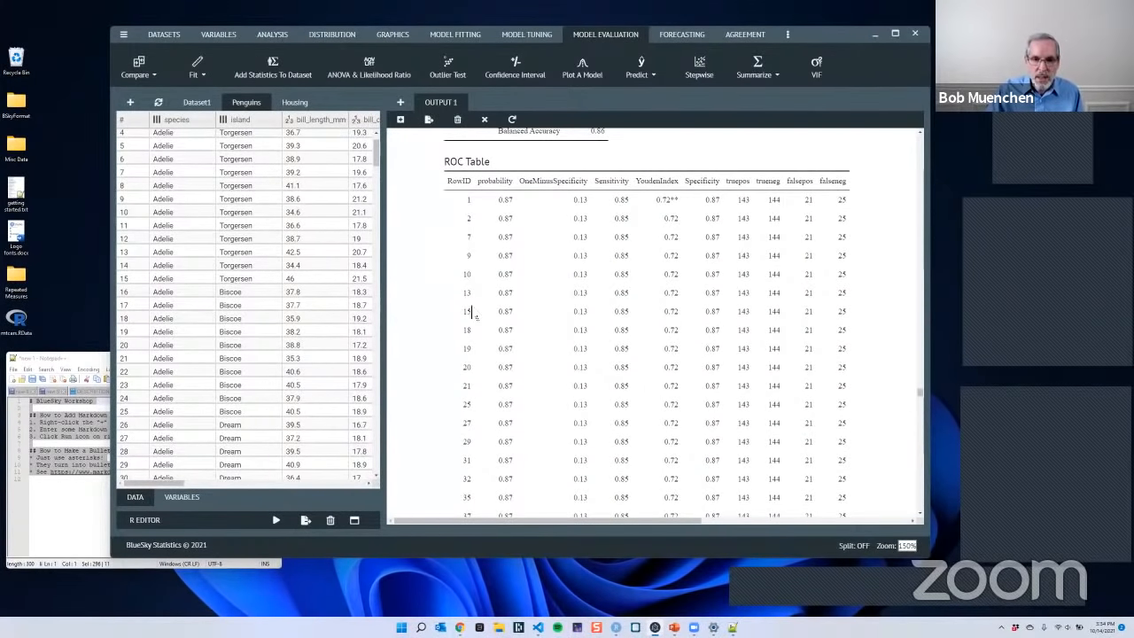
scroll(875, 319, down, 15)
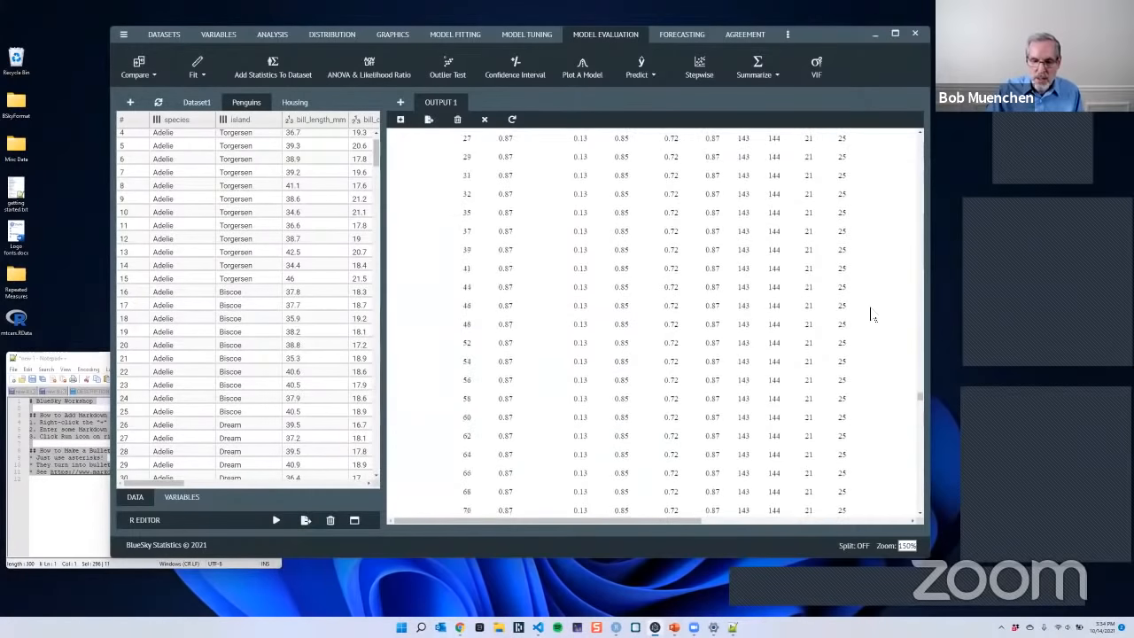
scroll(853, 285, down, 15)
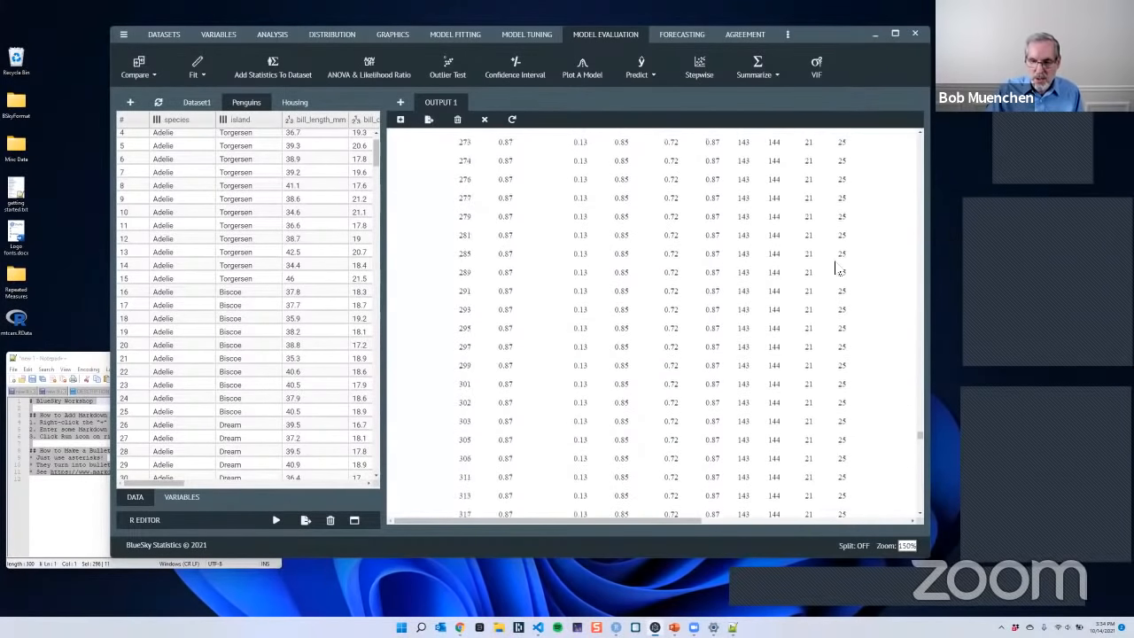
scroll(824, 240, down, 15)
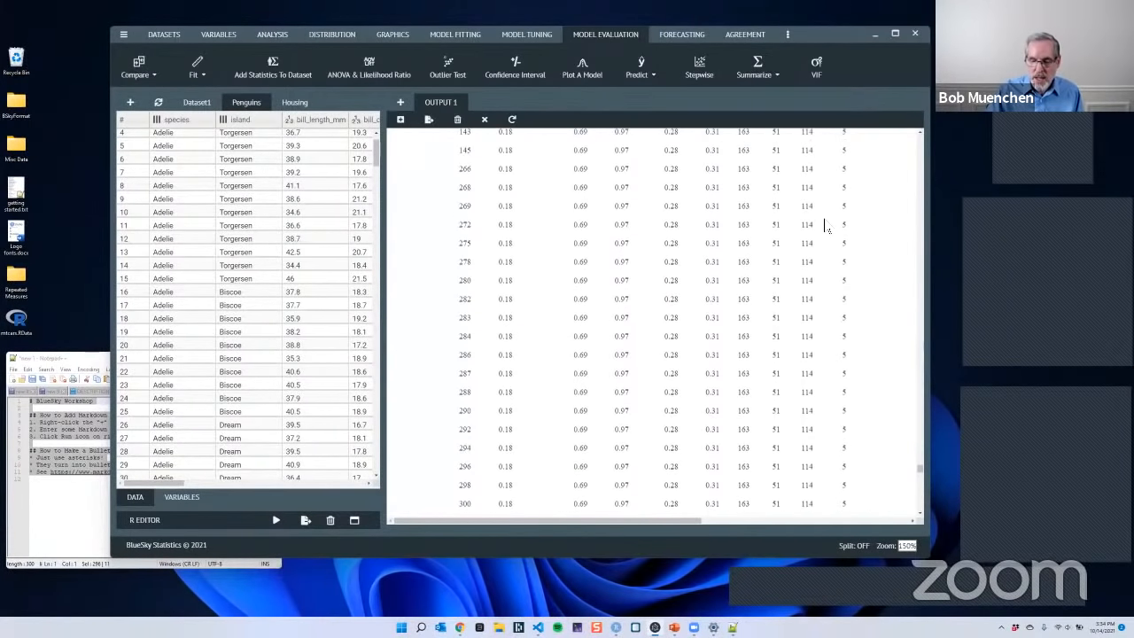
- Examine the ROC curve and the Sensitivity/Specificity plot in the scoring output, and minimize the application window
scroll(824, 229, down, 10)
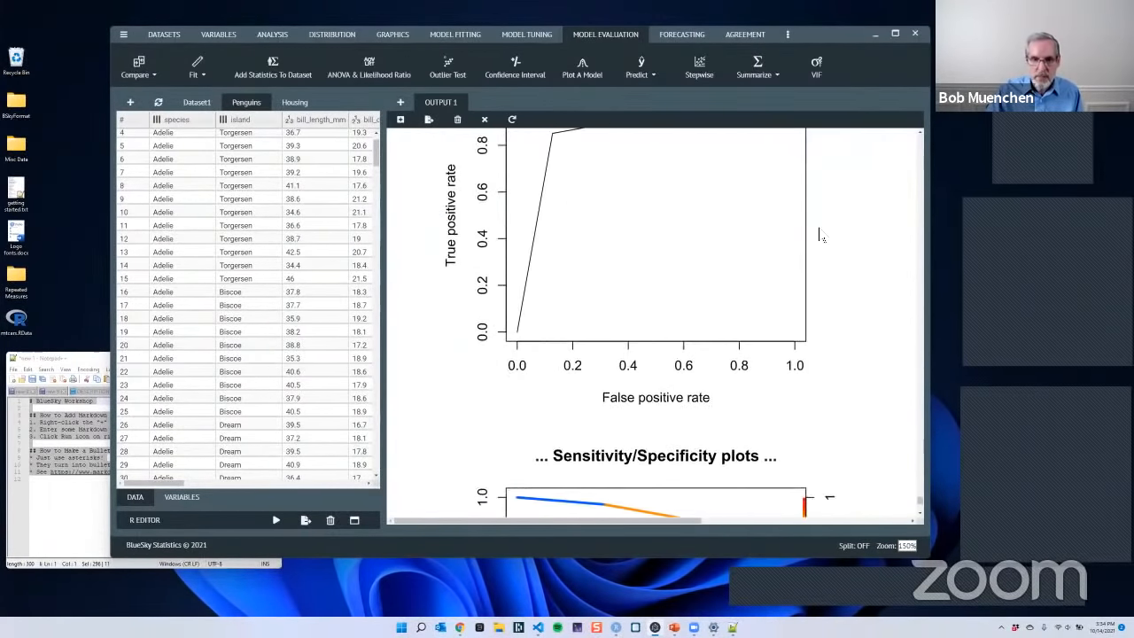
scroll(798, 235, up, 3)
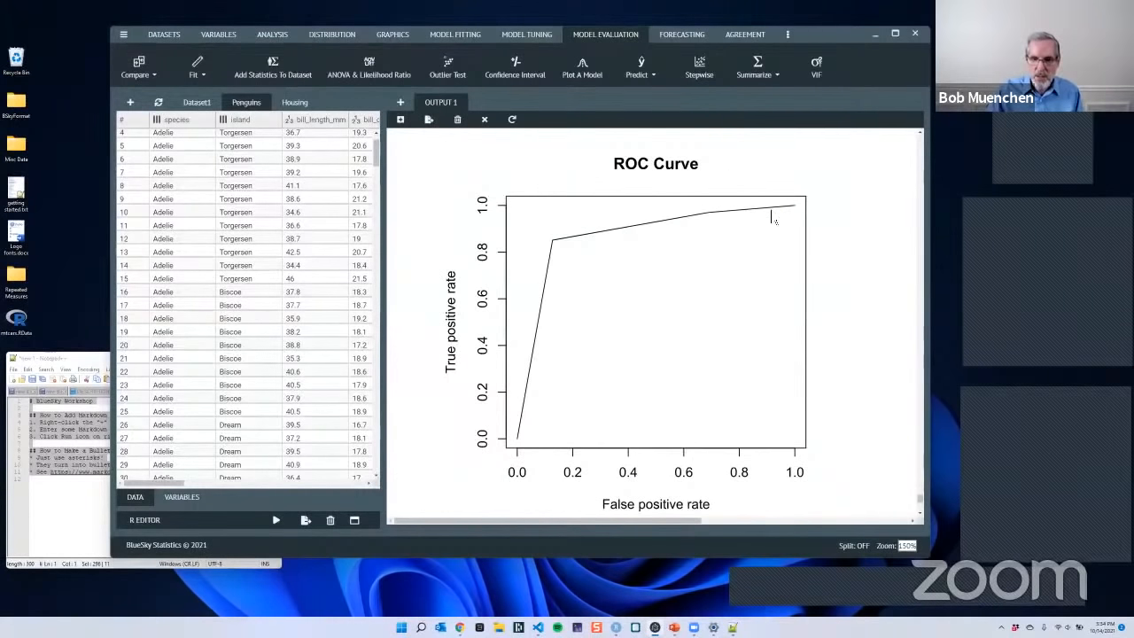
scroll(881, 265, down, 8)
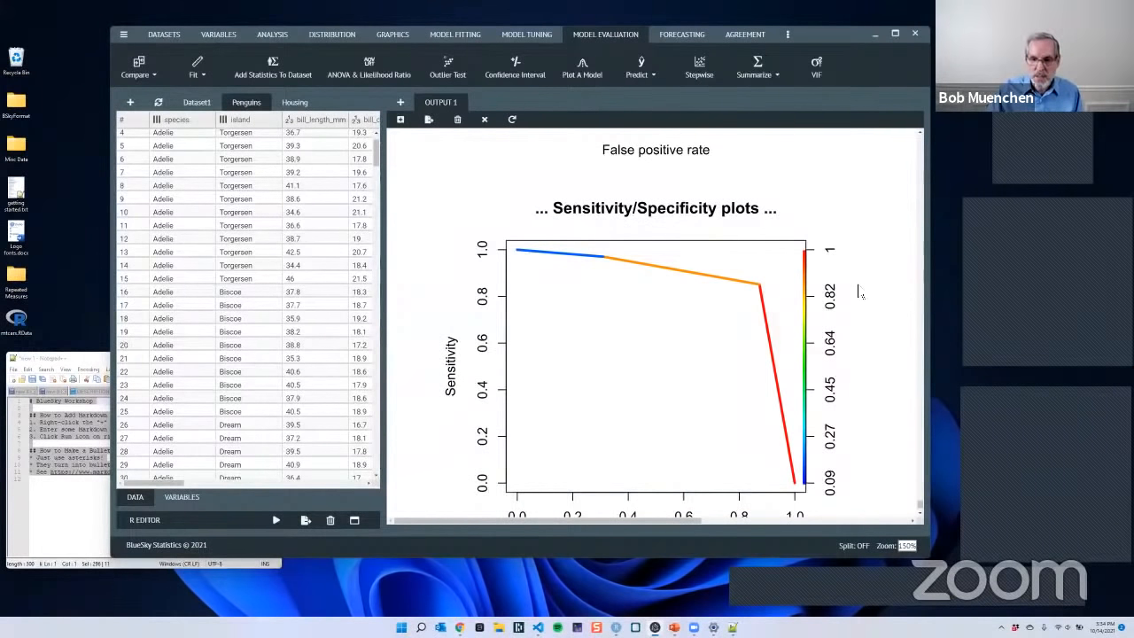
scroll(867, 290, down, 1)
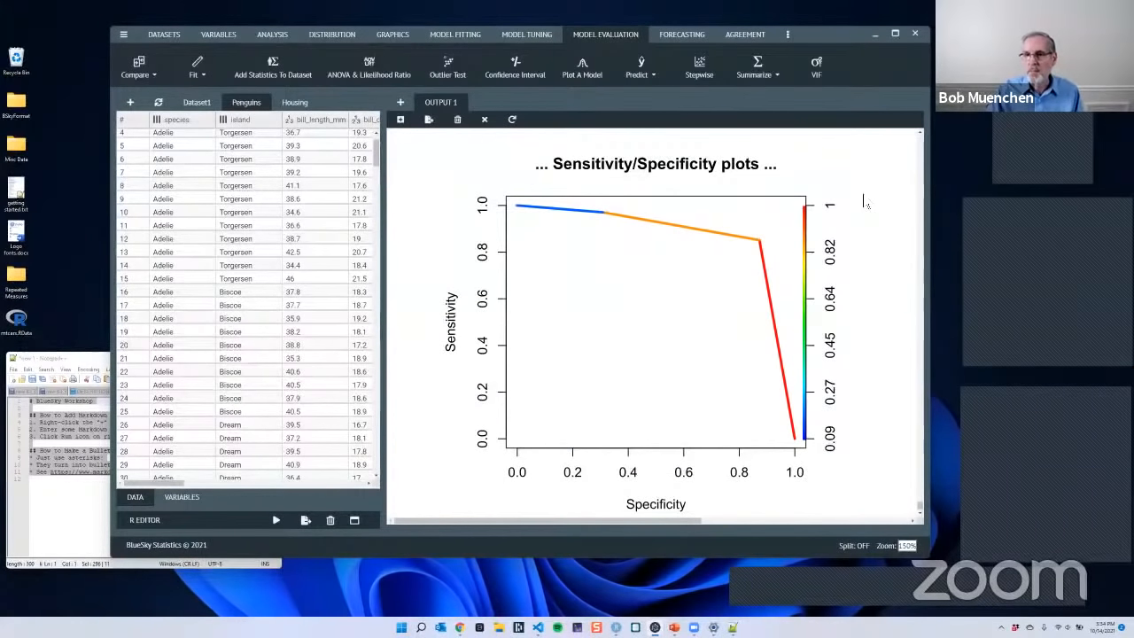
click(874, 33)
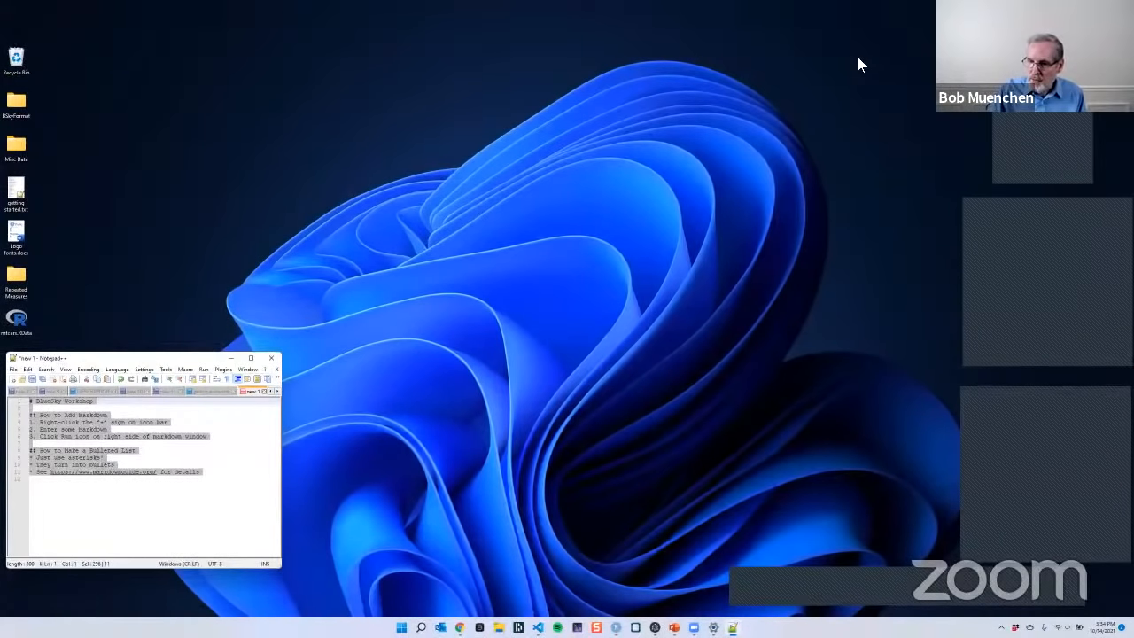
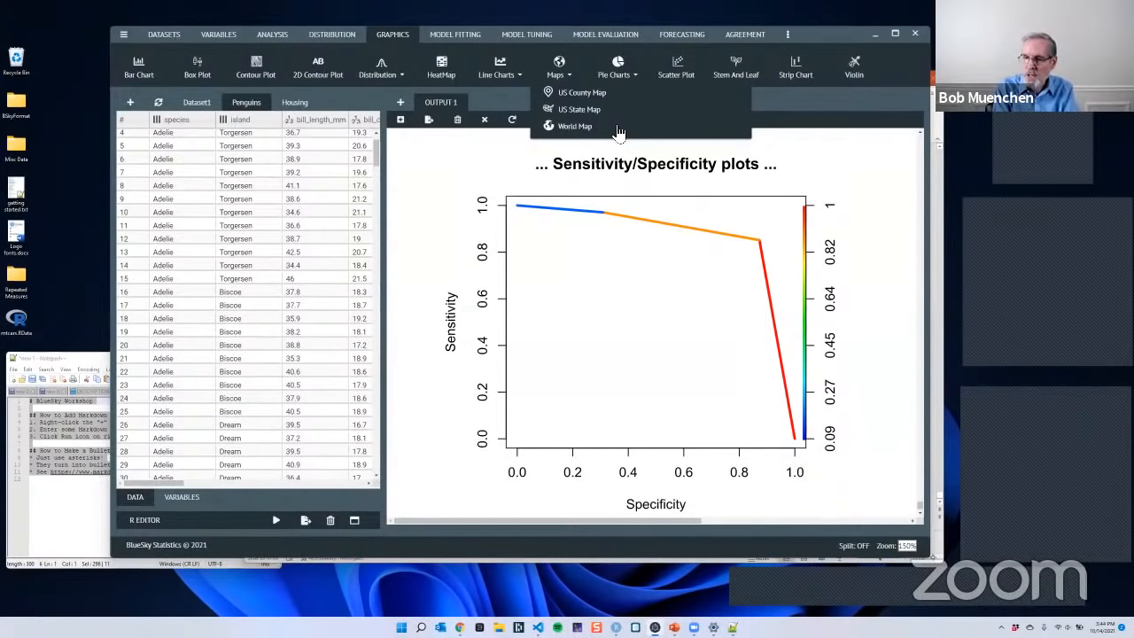
- Show the Agreement commands, and launch the older BlueSky Statistics version alongside the current one
click(752, 38)
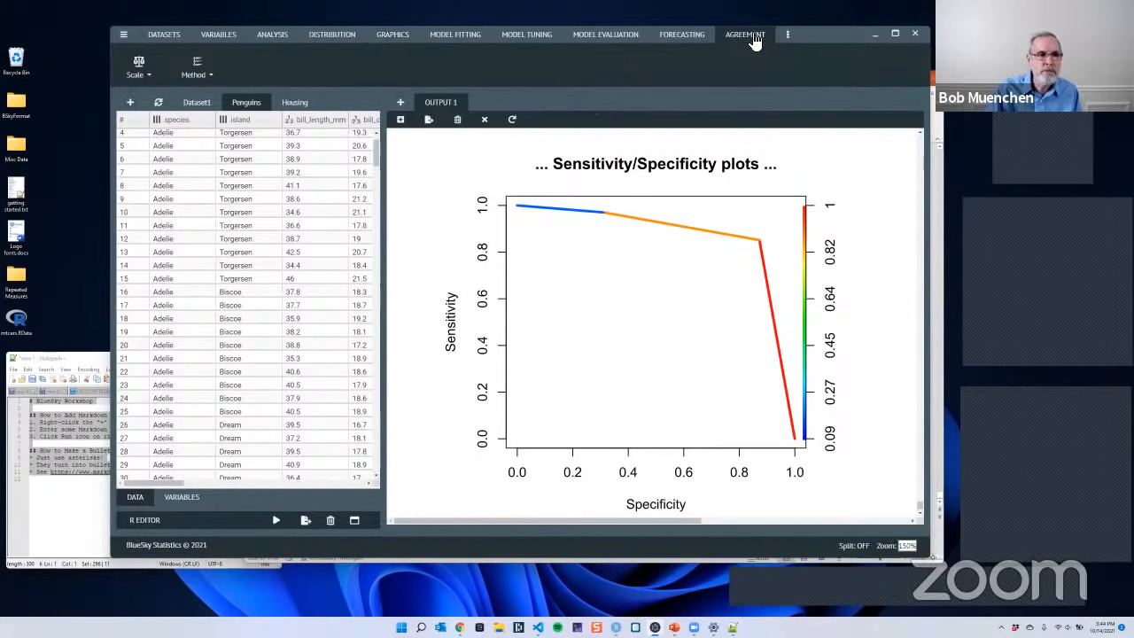
click(401, 628)
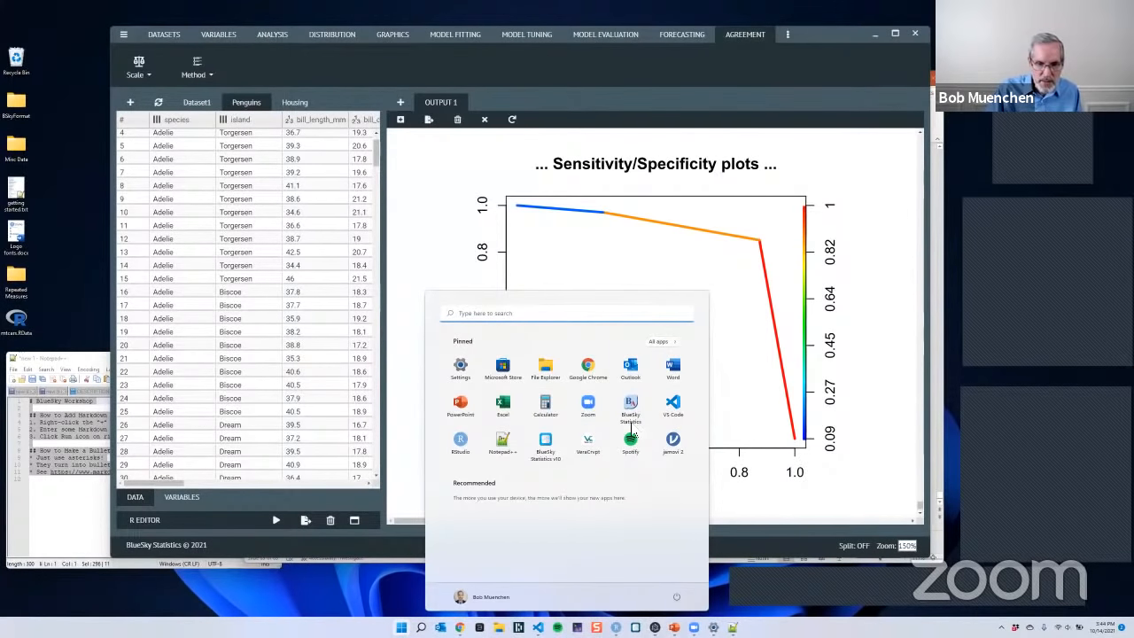
click(633, 413)
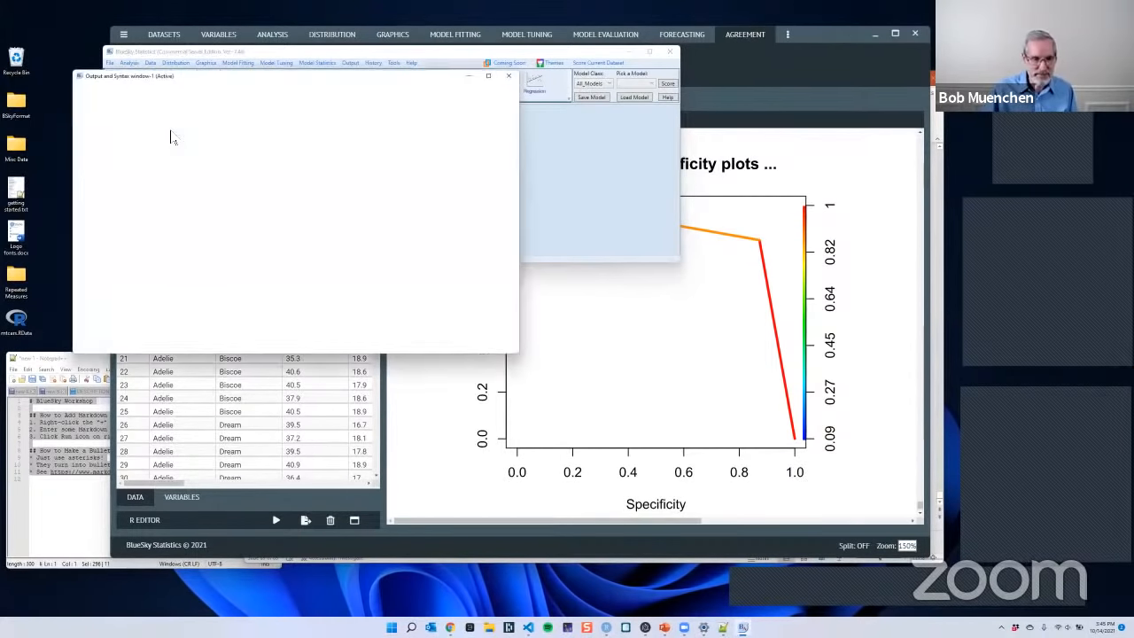
- Examine the Survival Analysis, Model Tuning, Cox Proportional Hazards Model and Model Statistics commands offered in BlueSky Statistics 7.40
click(130, 64)
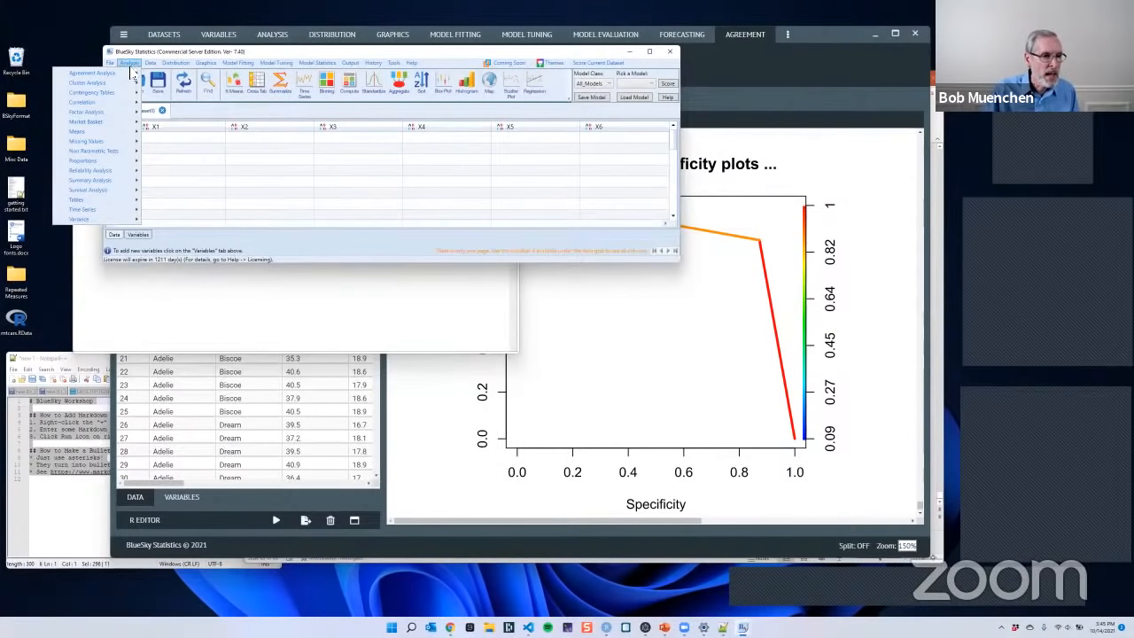
mouse_move(122, 191)
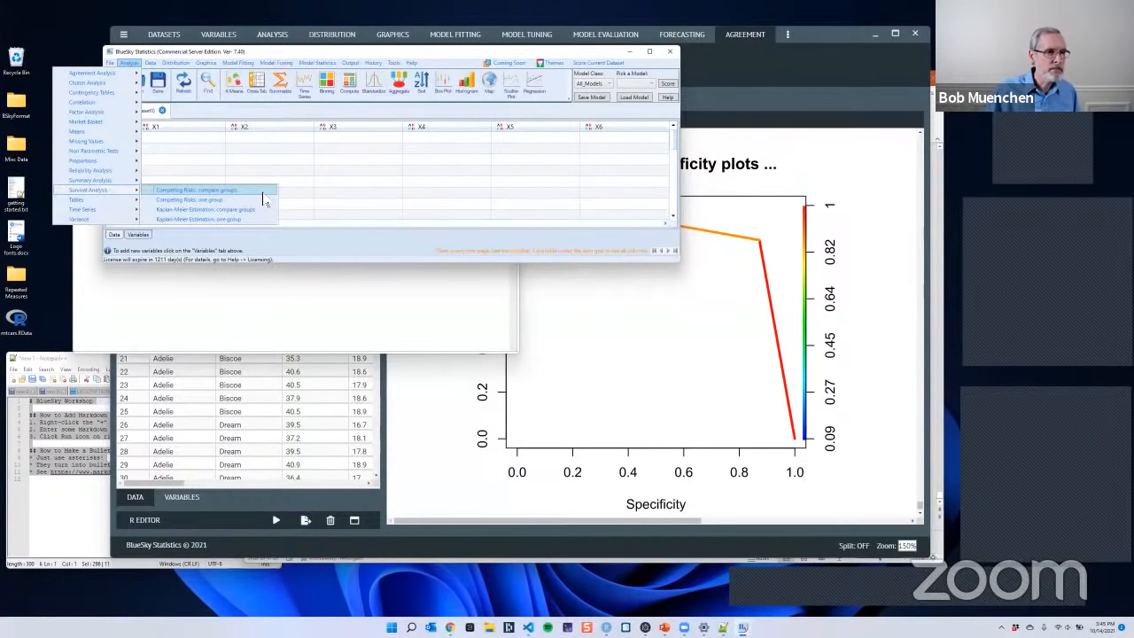
click(259, 64)
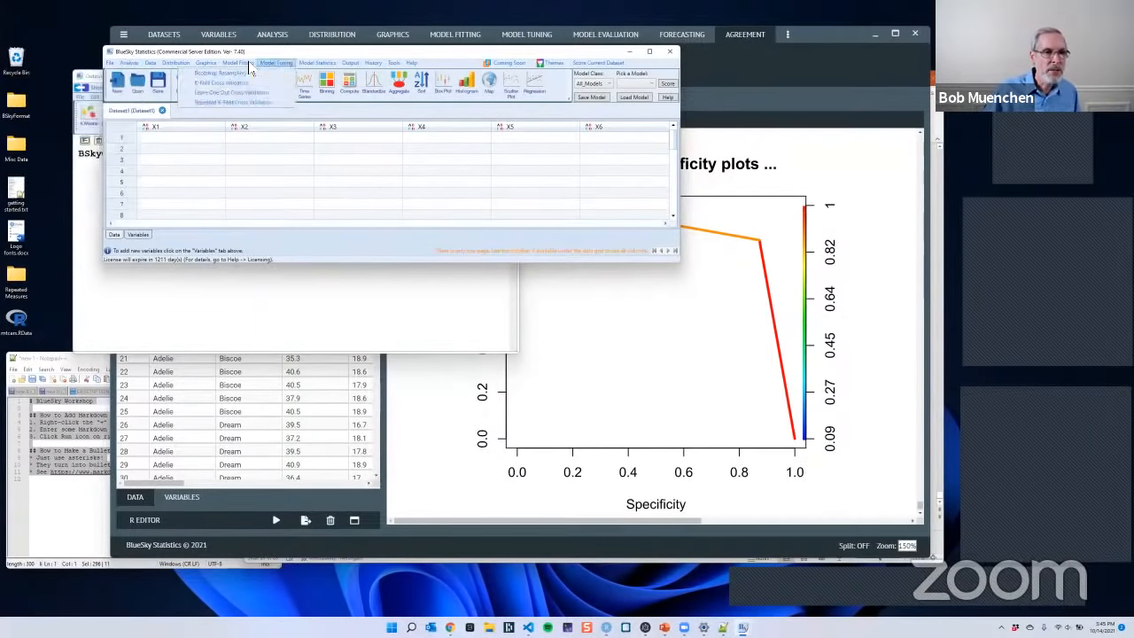
click(247, 63)
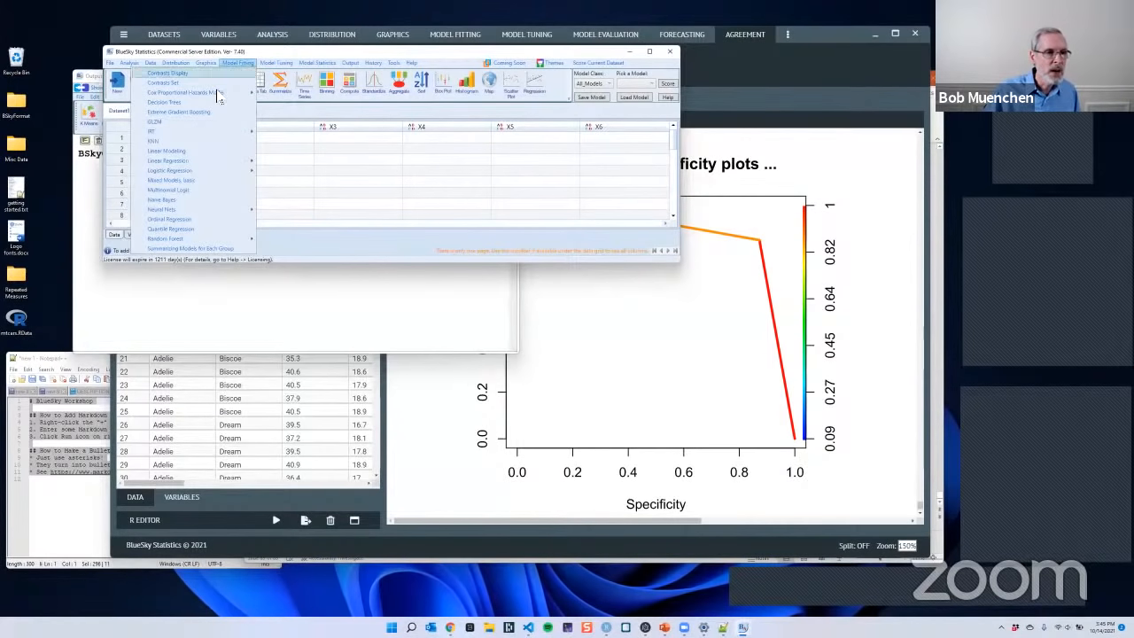
mouse_move(216, 94)
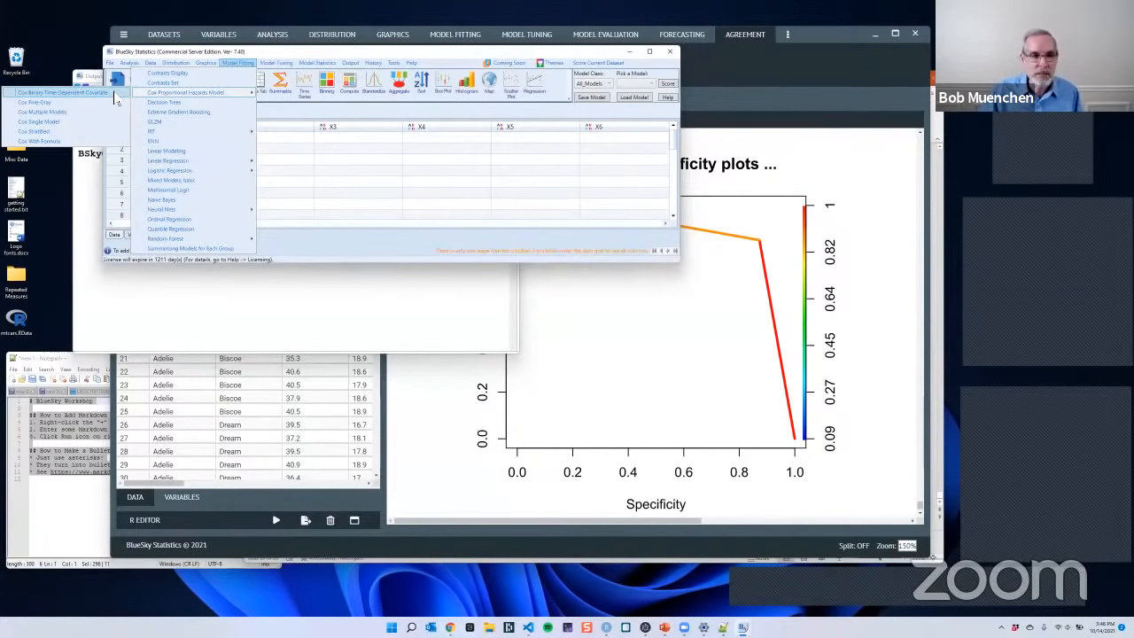
mouse_move(318, 64)
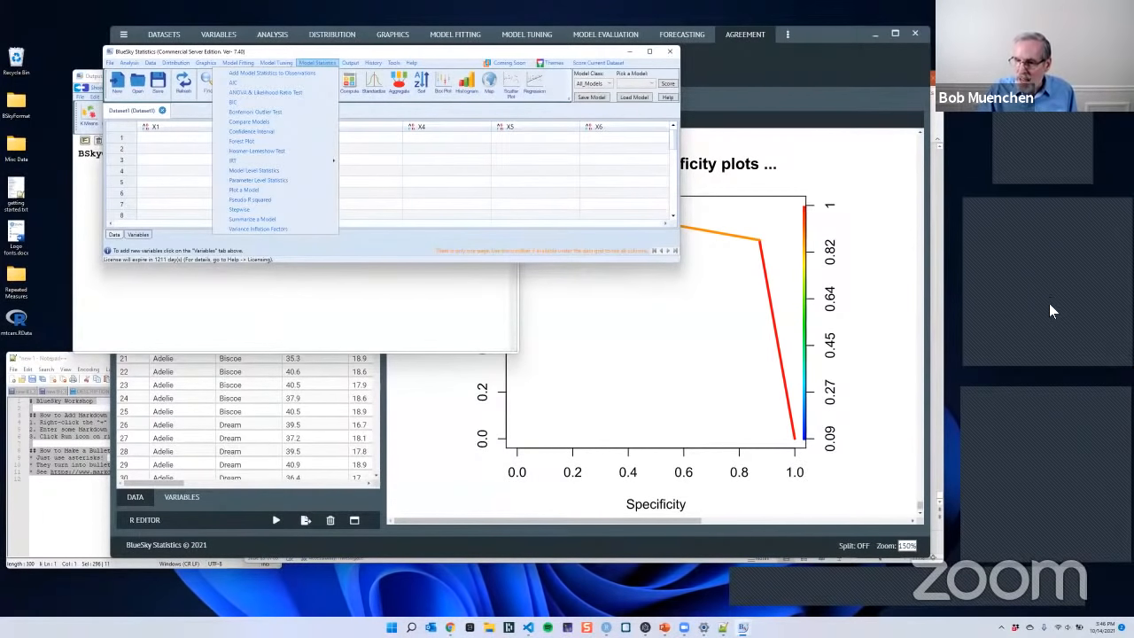
click(1093, 298)
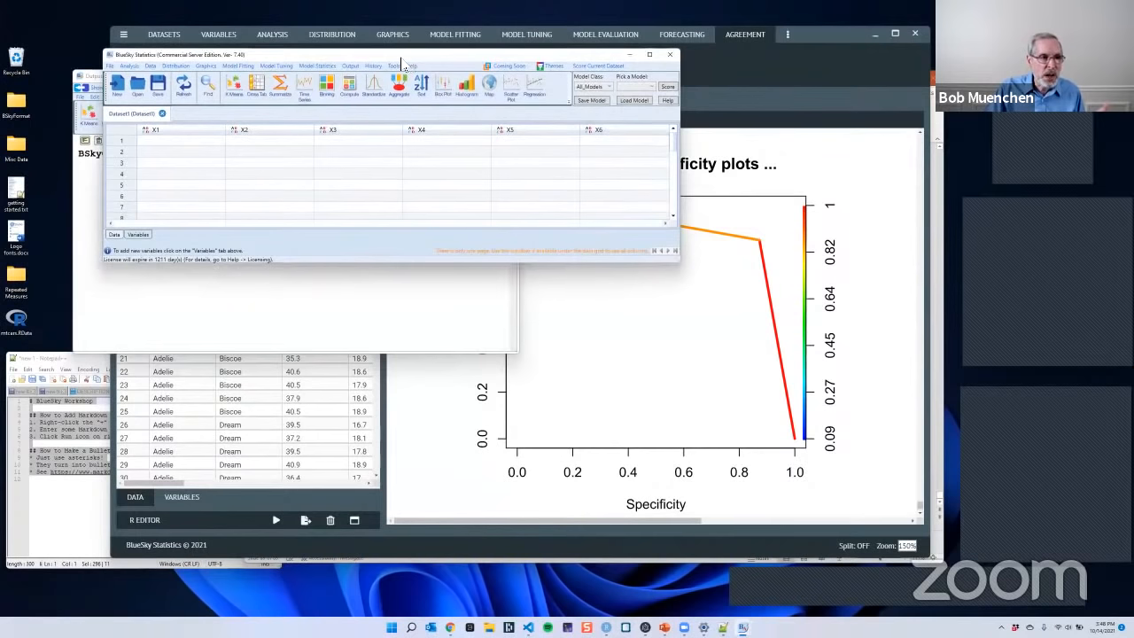
- Move the BlueSky Statistics 7.40 window aside, minimize it, and return to the newer BlueSky window showing the Penguins dataset
drag(405, 53, 355, 40)
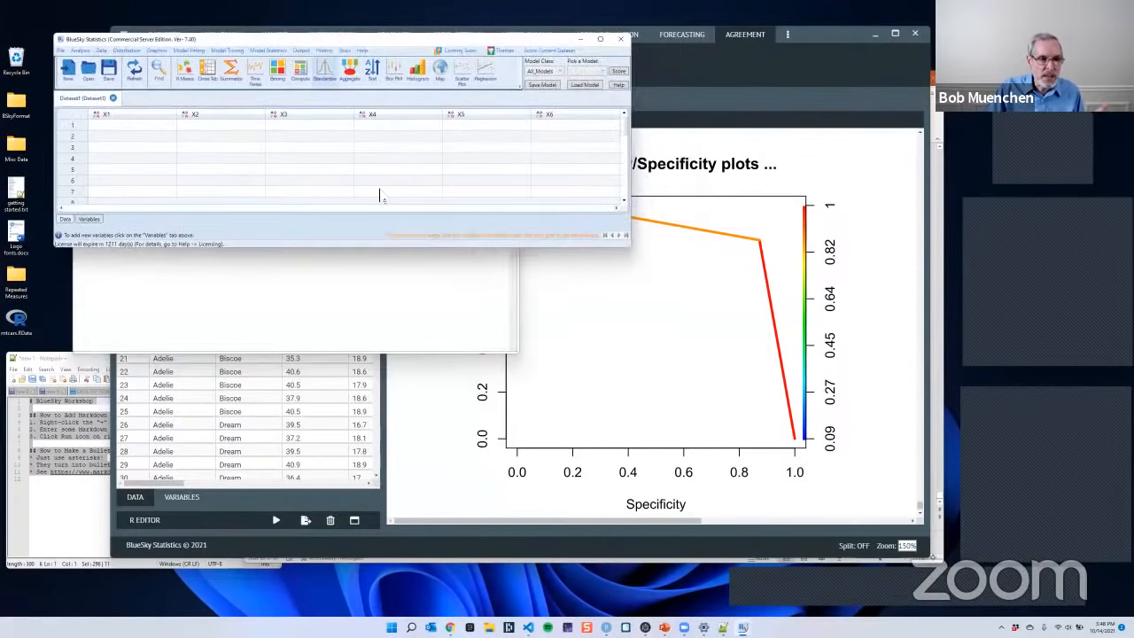
click(338, 151)
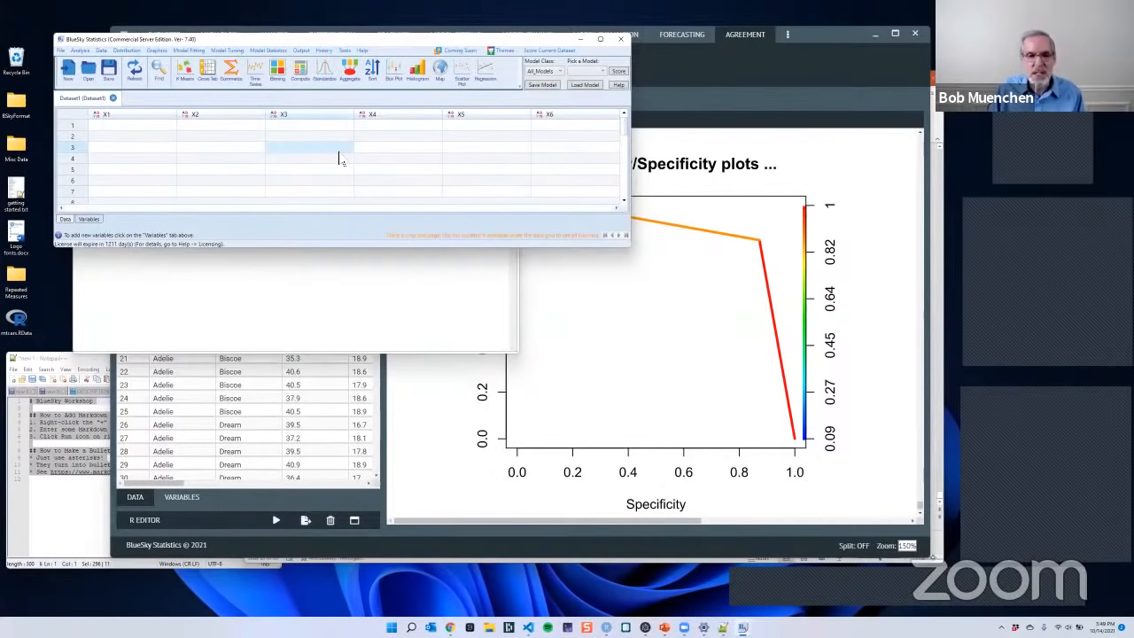
click(580, 40)
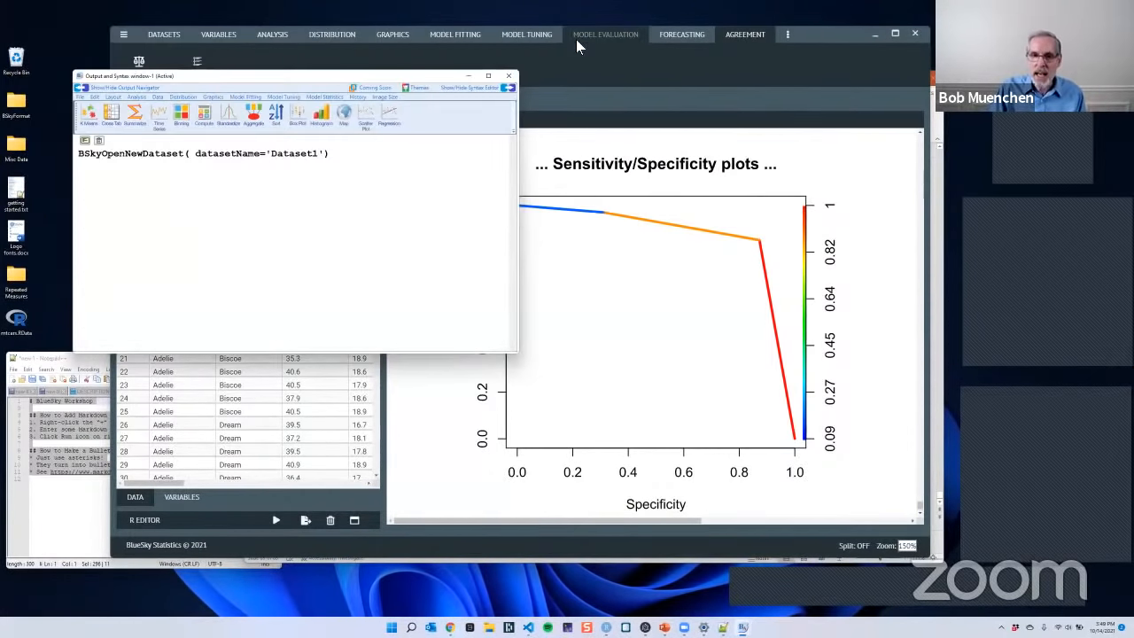
click(682, 69)
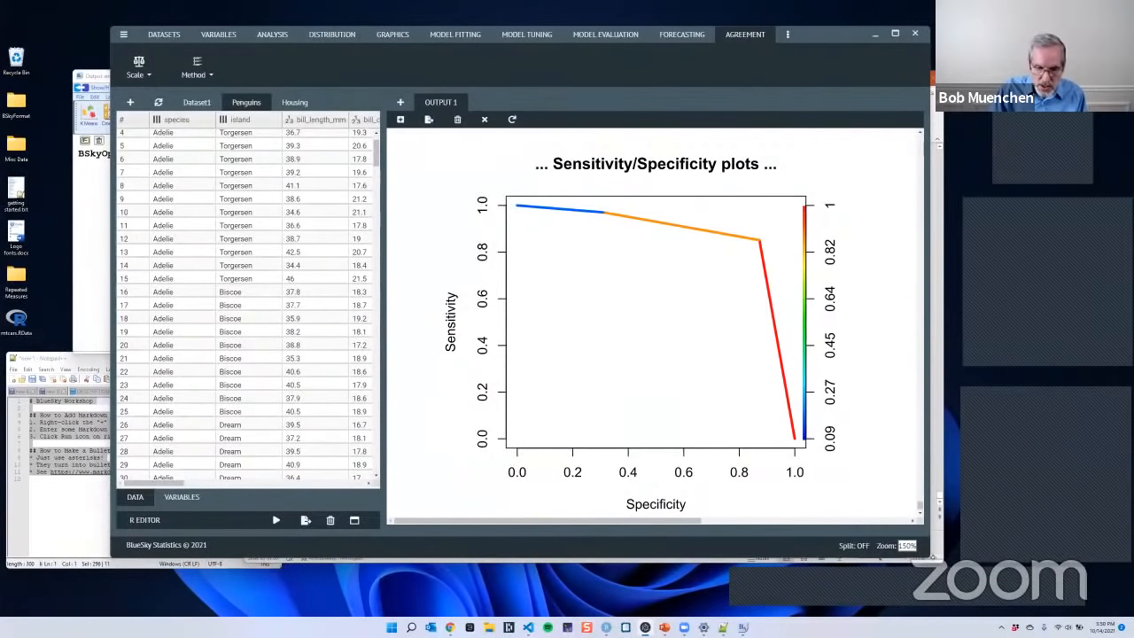
- Switch to Chrome and open the blueskystatistics.com website in a new tab
click(450, 627)
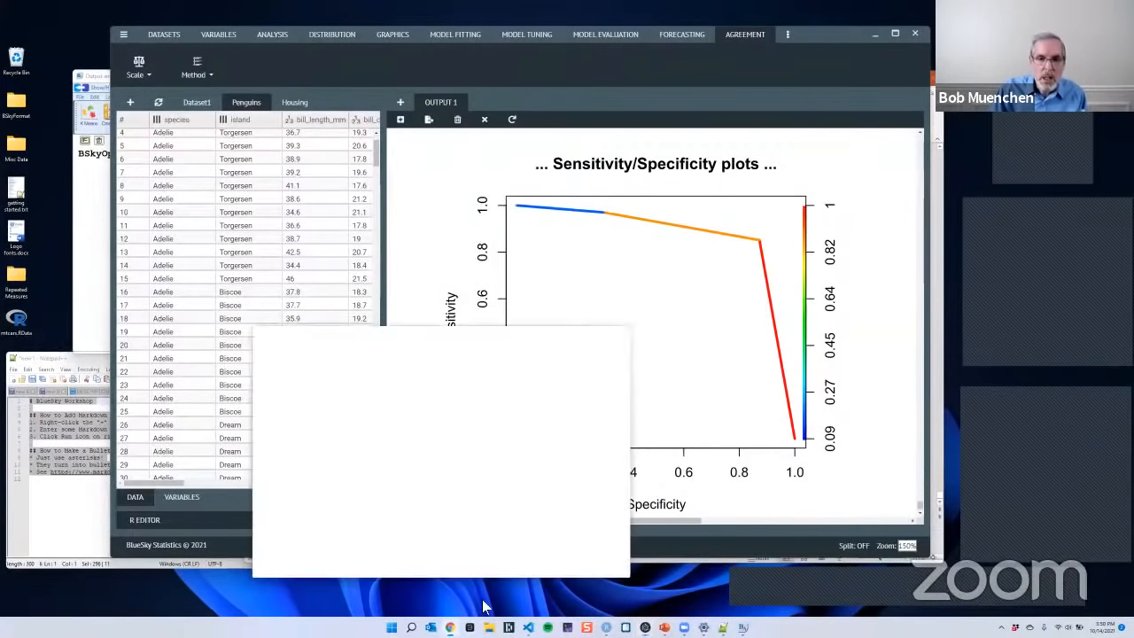
click(727, 24)
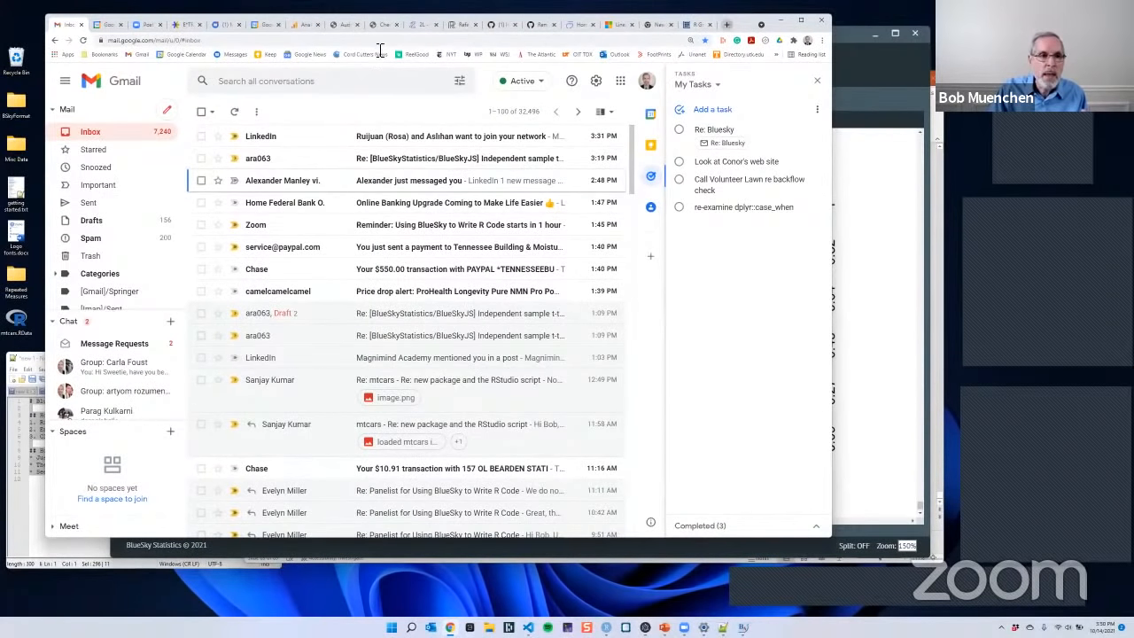
click(446, 40)
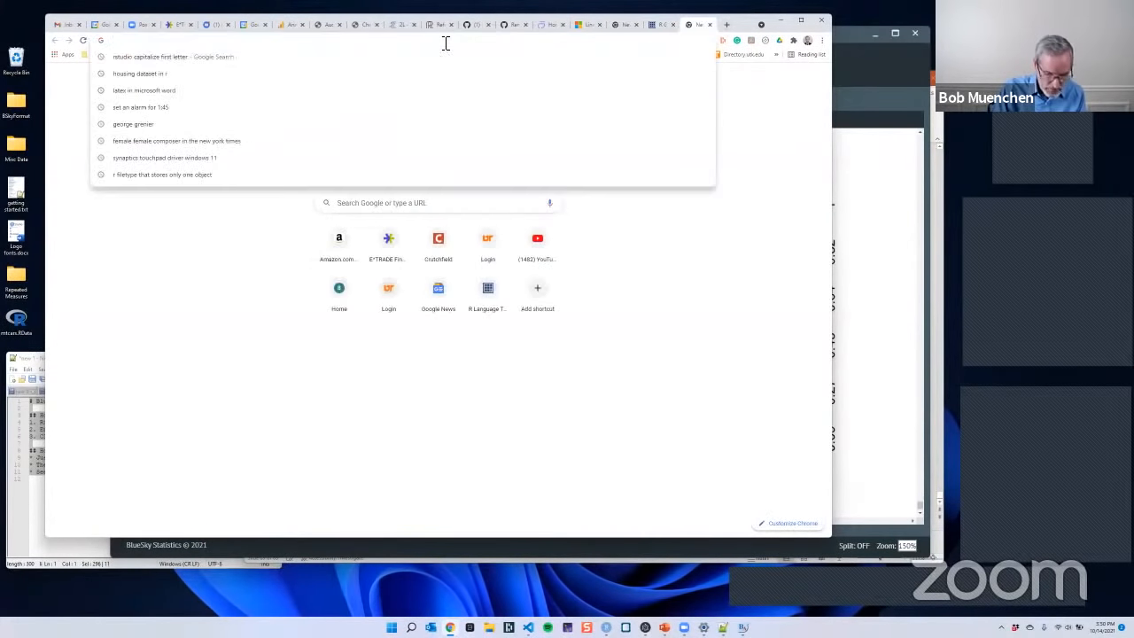
text(blueskystatistics.com)
key(Return)
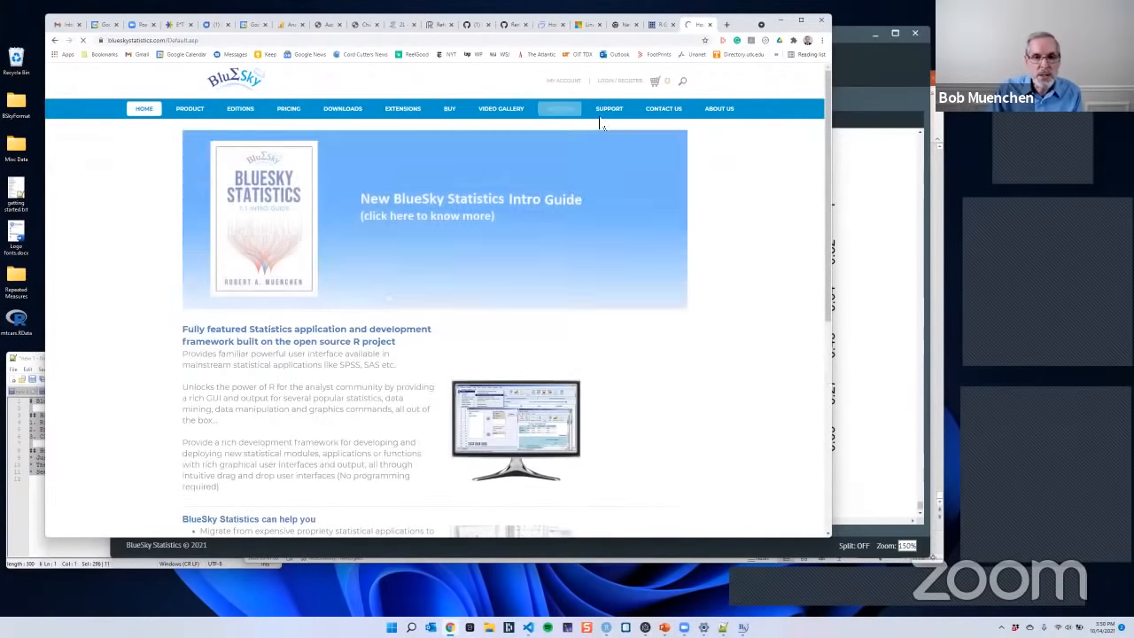
- Open the website's Extensions page and examine the Commercial Edition dialogs, highlighting the contributor of the first entry
click(400, 111)
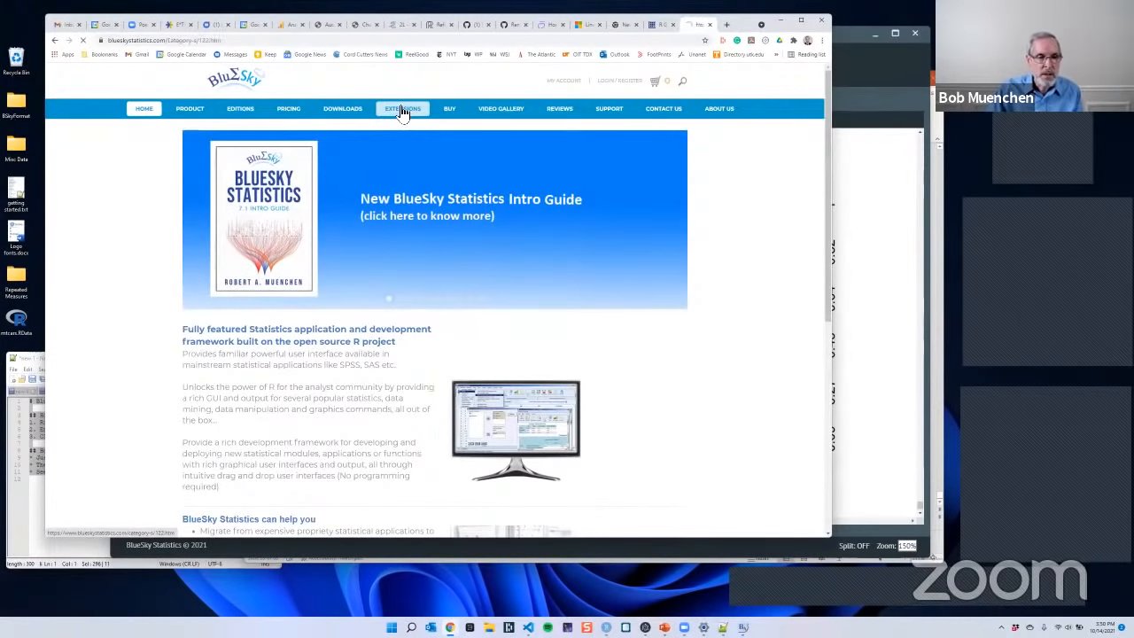
scroll(758, 258, down, 3)
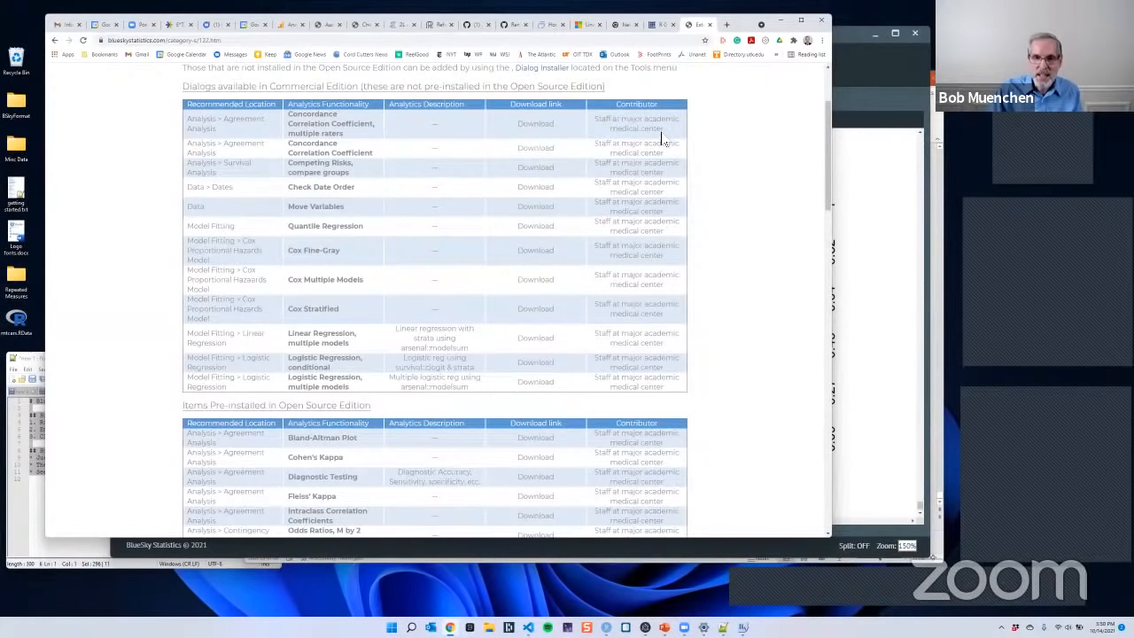
drag(669, 131, 593, 125)
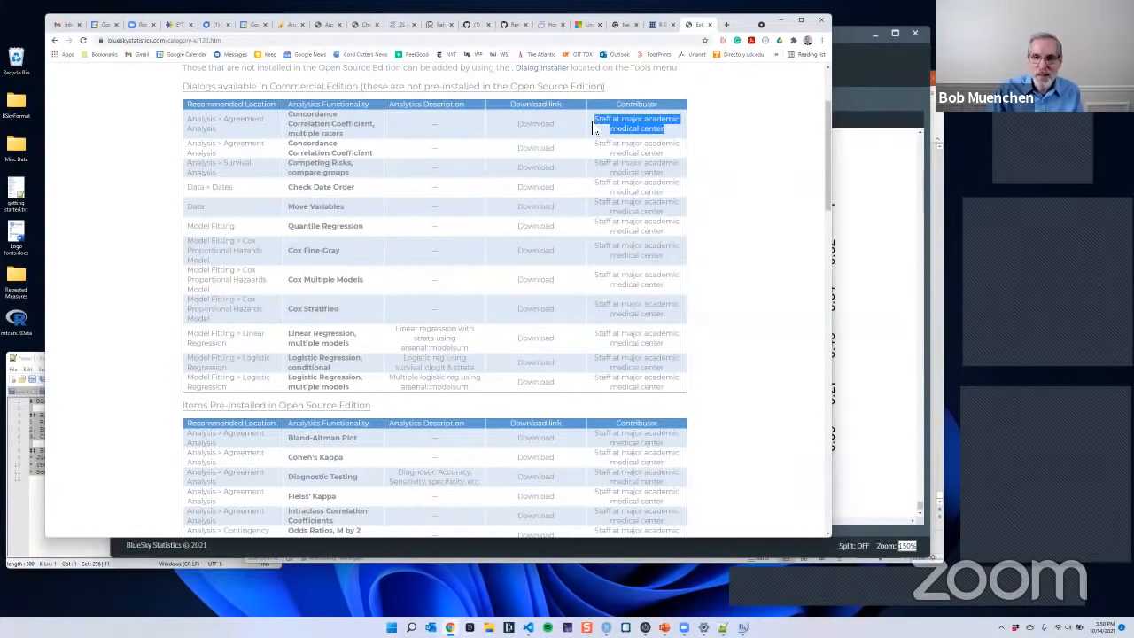
click(726, 211)
- Review the items pre-installed in the Open Source Edition, highlight the multi-faceted Partial Credit Model's contributor, and minimize the browser
scroll(727, 214, down, 1)
scroll(727, 213, down, 10)
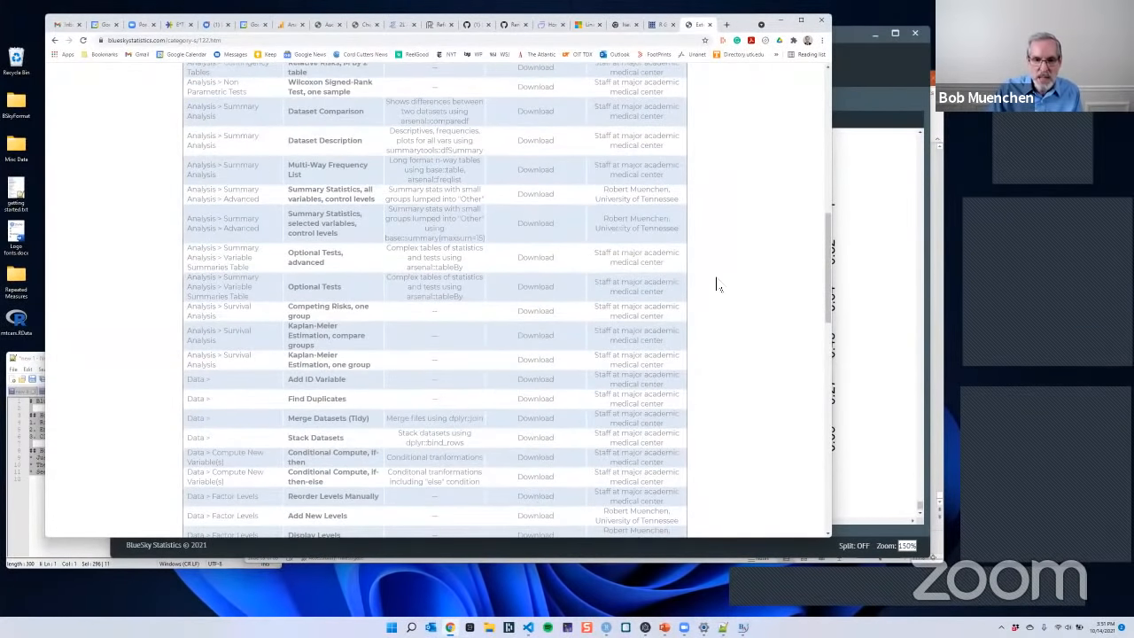
scroll(716, 283, down, 4)
scroll(718, 346, down, 10)
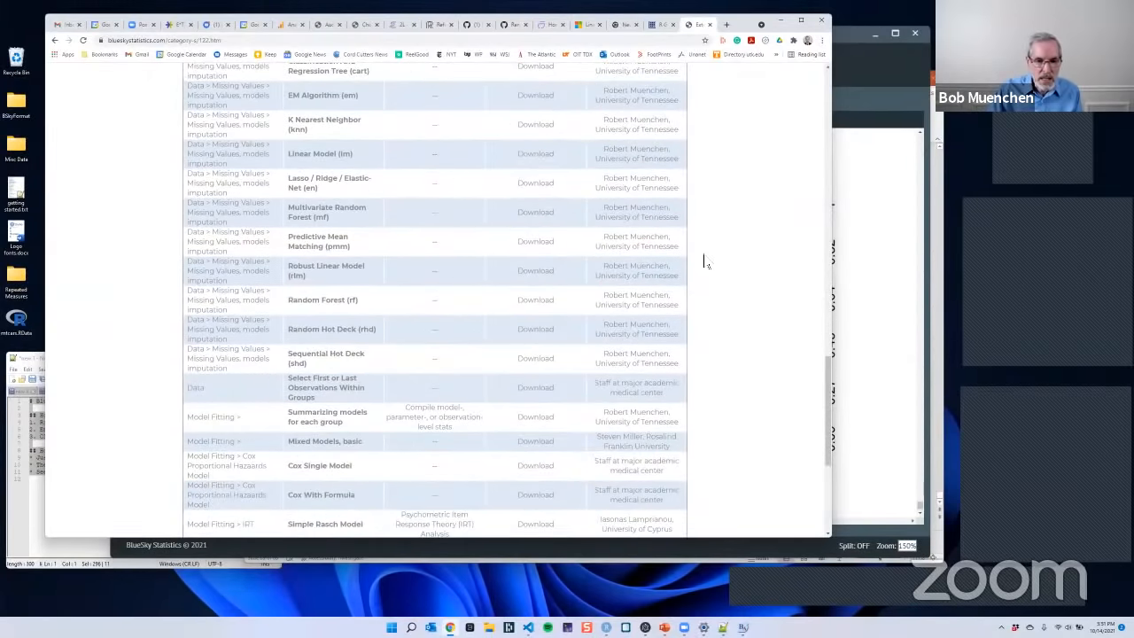
scroll(728, 268, down, 3)
scroll(729, 269, down, 2)
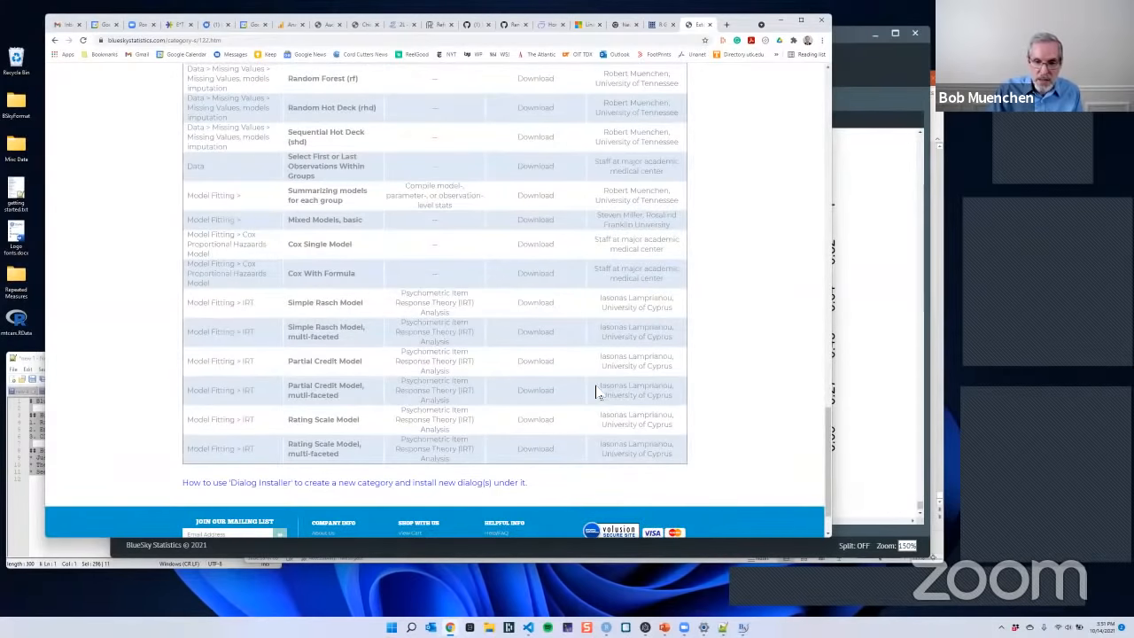
drag(599, 387, 681, 407)
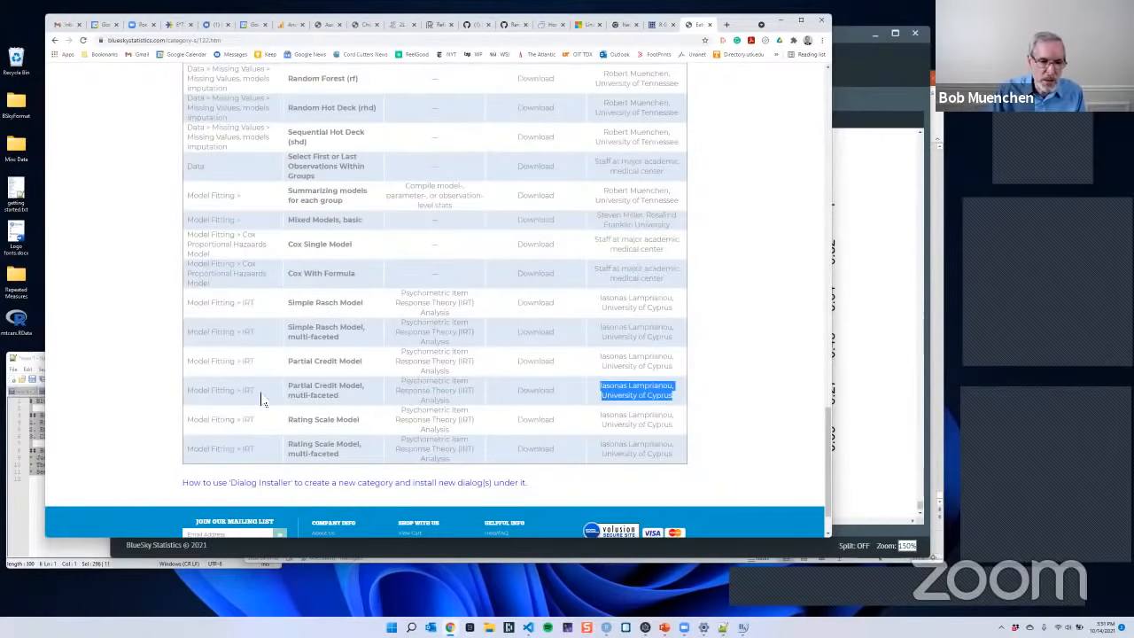
click(723, 240)
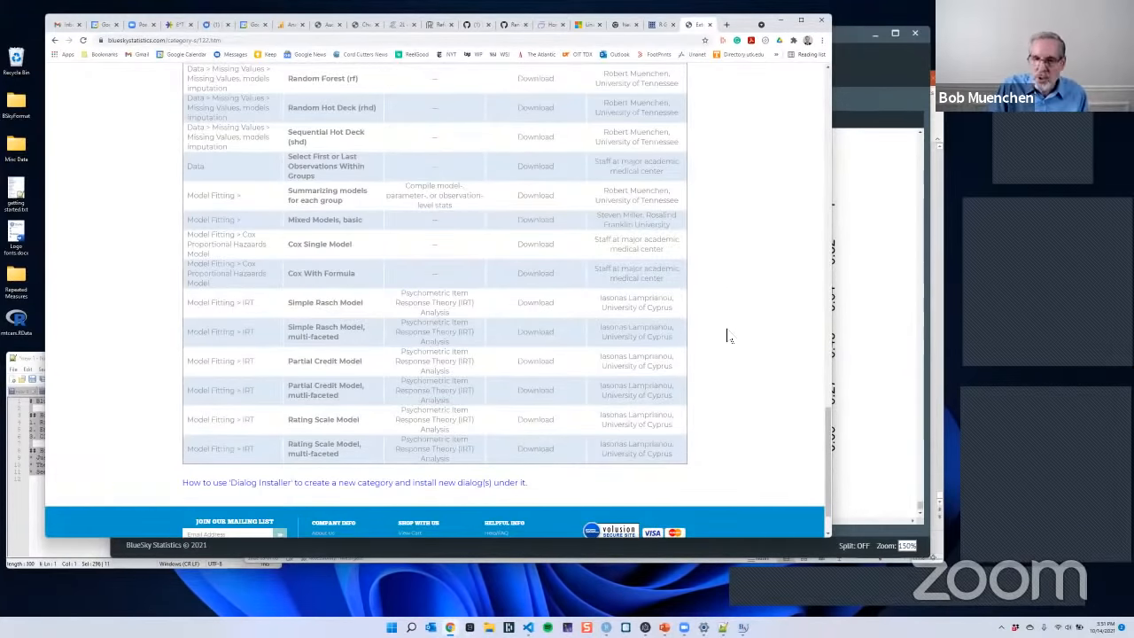
scroll(732, 335, up, 5)
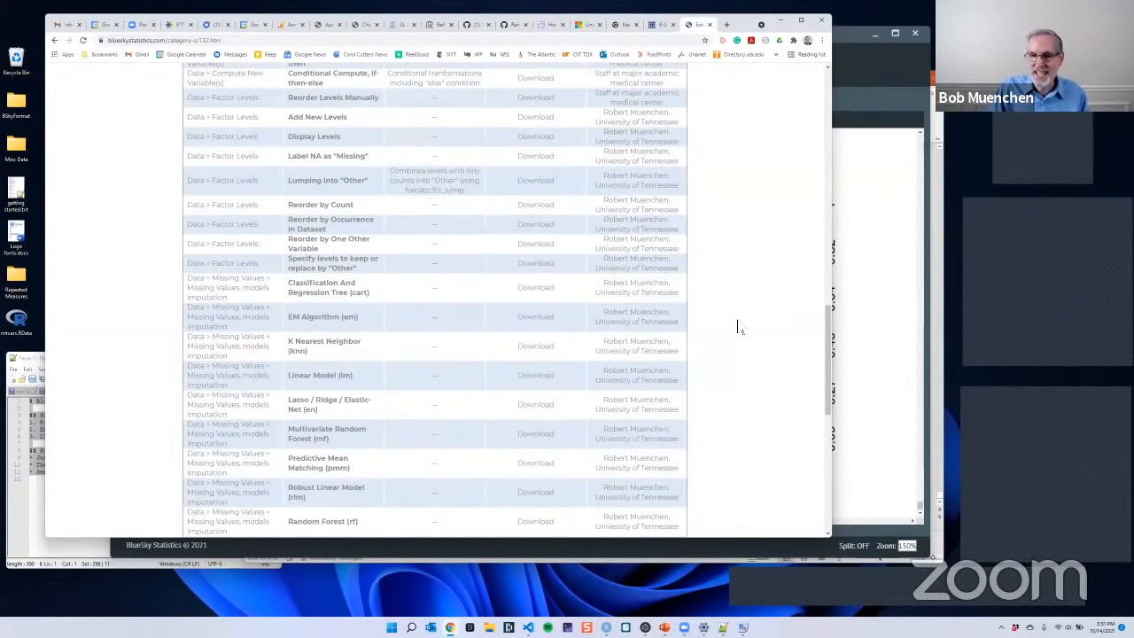
scroll(736, 328, up, 3)
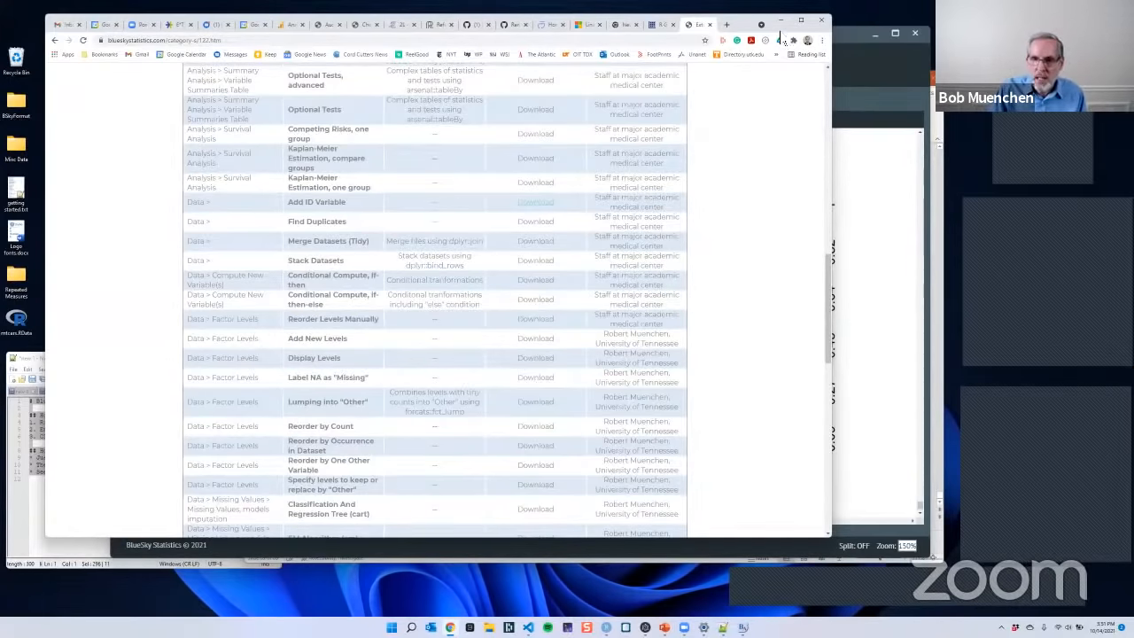
click(781, 21)
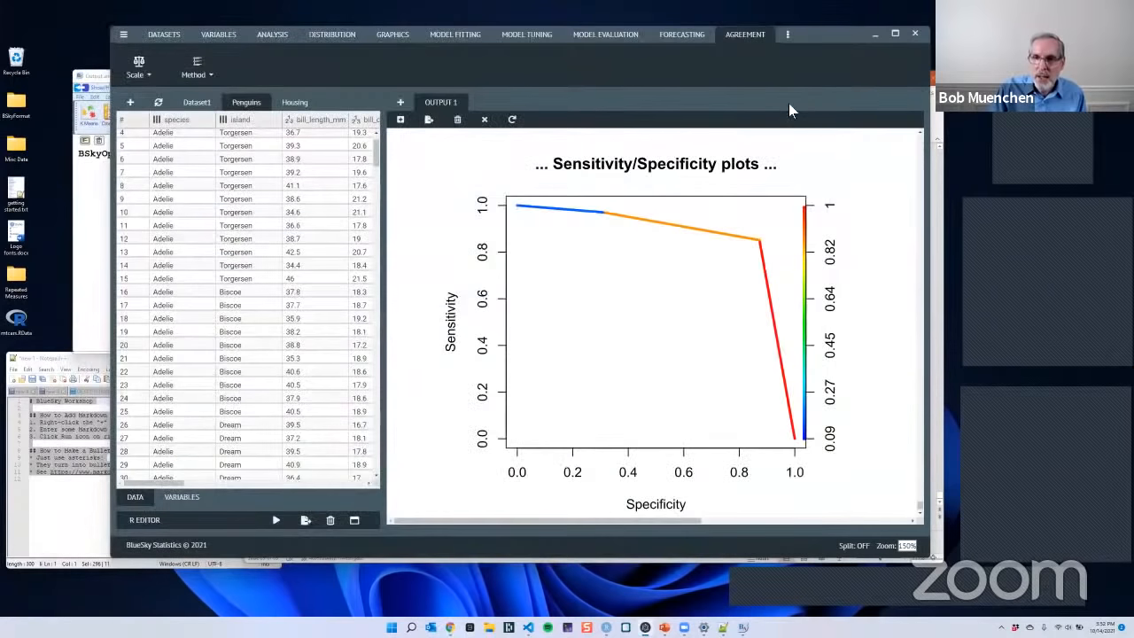
- Switch to the PowerPoint presentation and display slide 4, Analytic Features vs. Usability
click(789, 38)
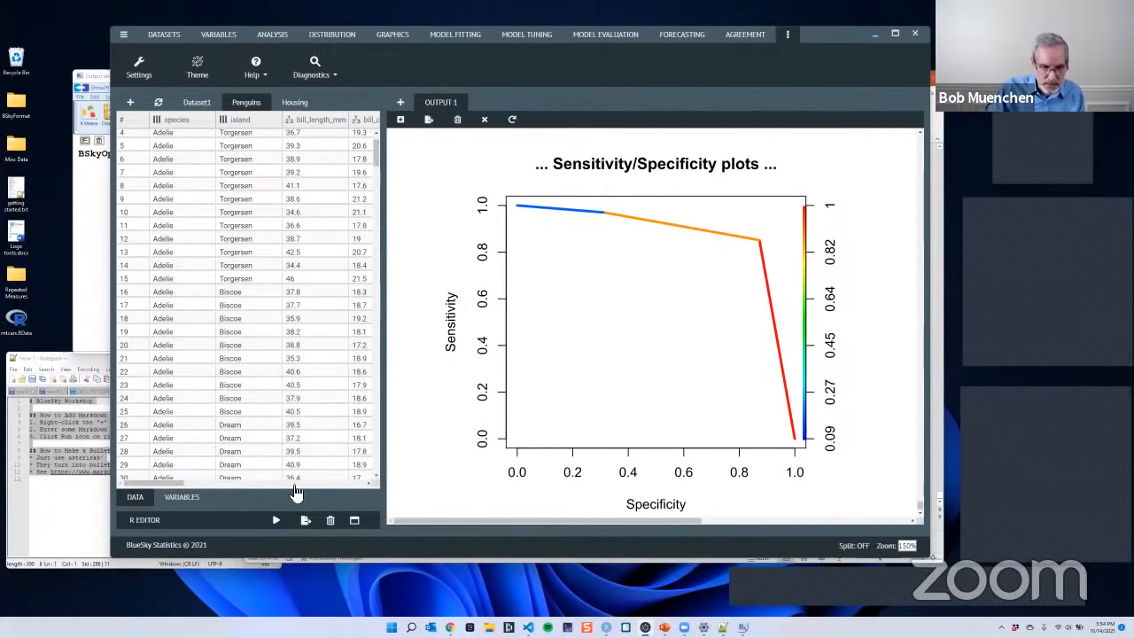
mouse_move(451, 627)
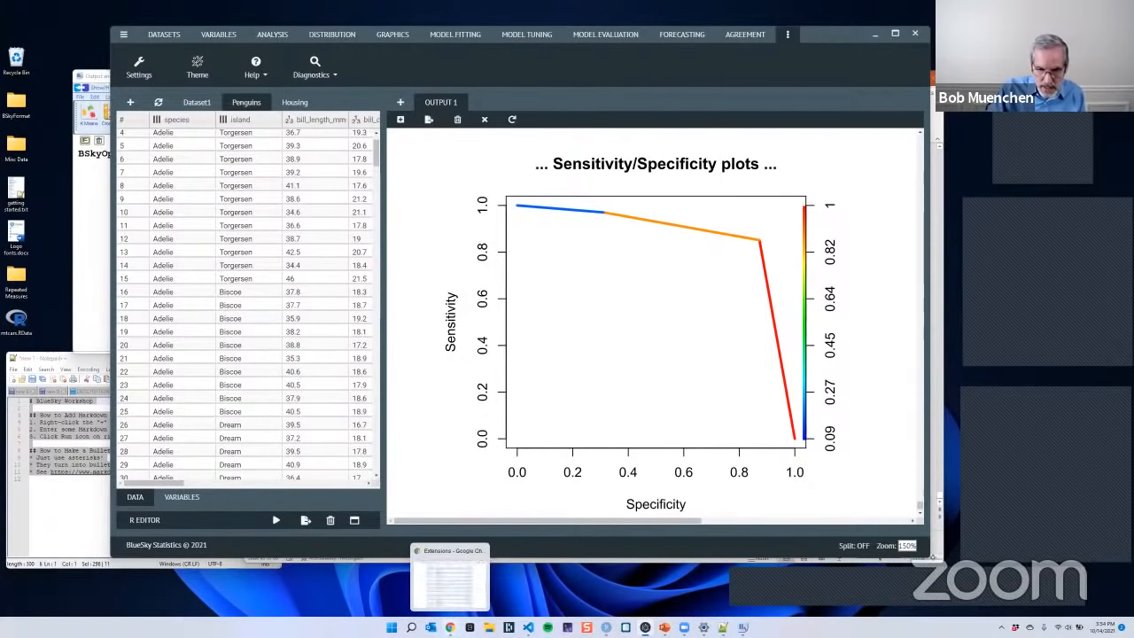
click(664, 628)
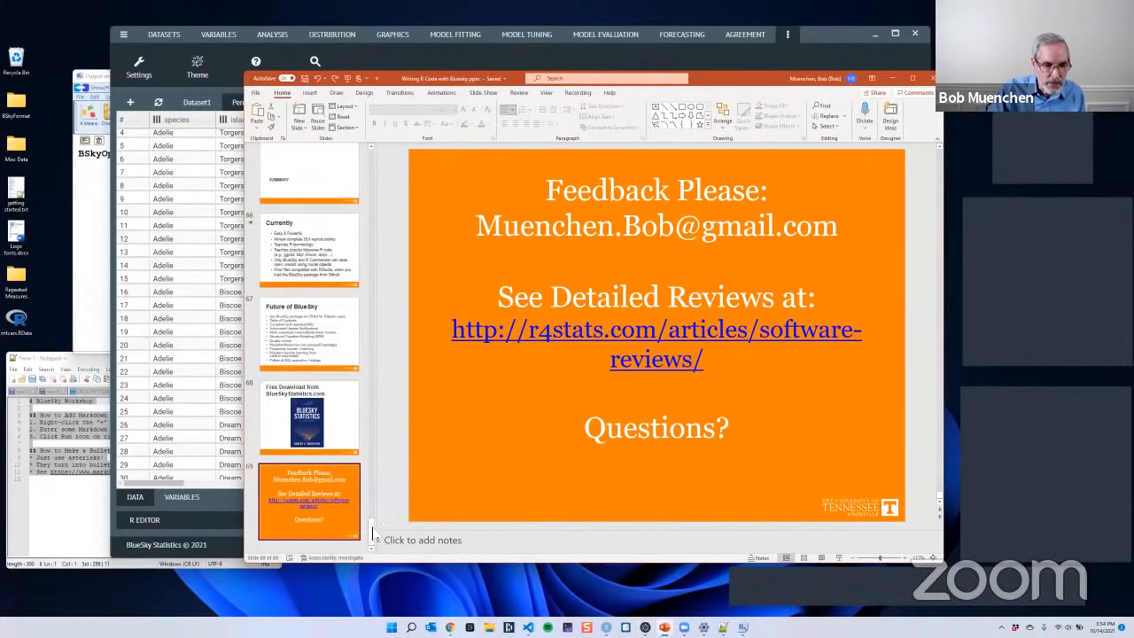
drag(374, 537, 386, 182)
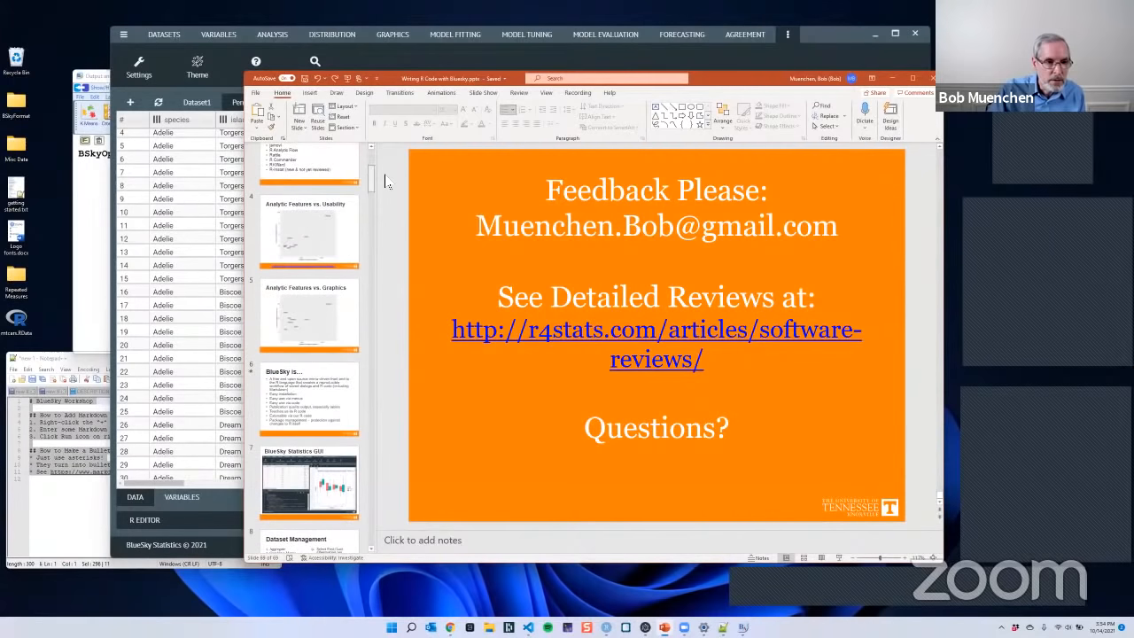
click(315, 248)
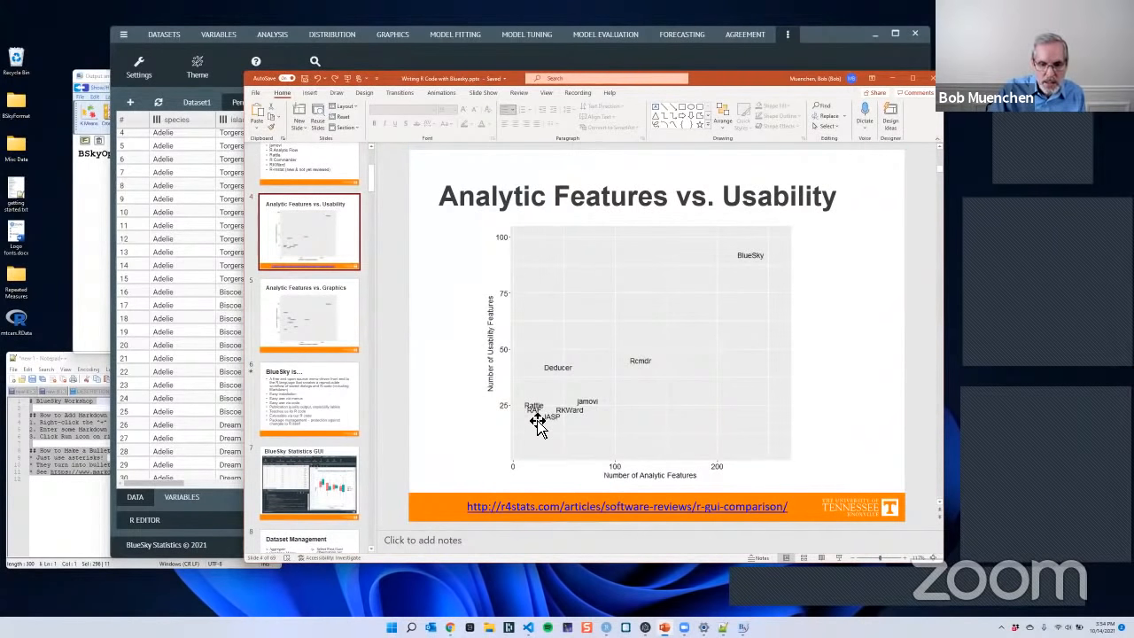